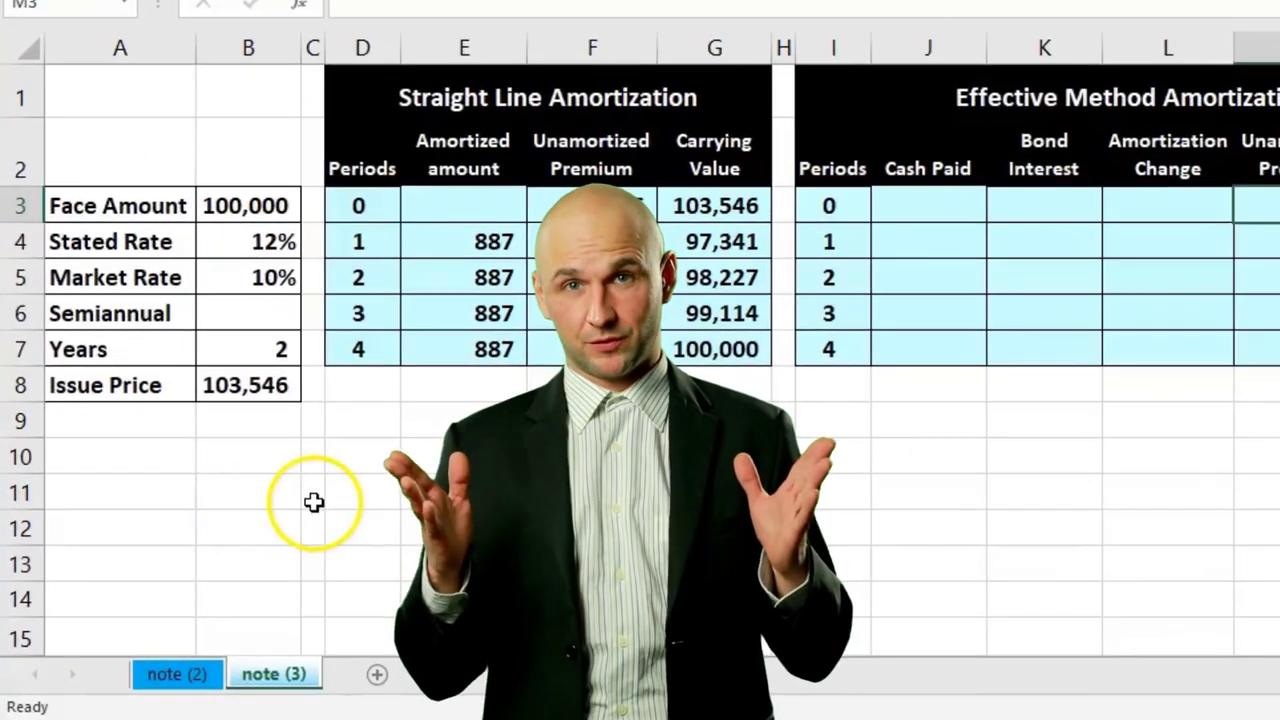
{"action": "left_click_drag", "start_coordinate": [1044, 205], "coordinate": [1044, 313]}
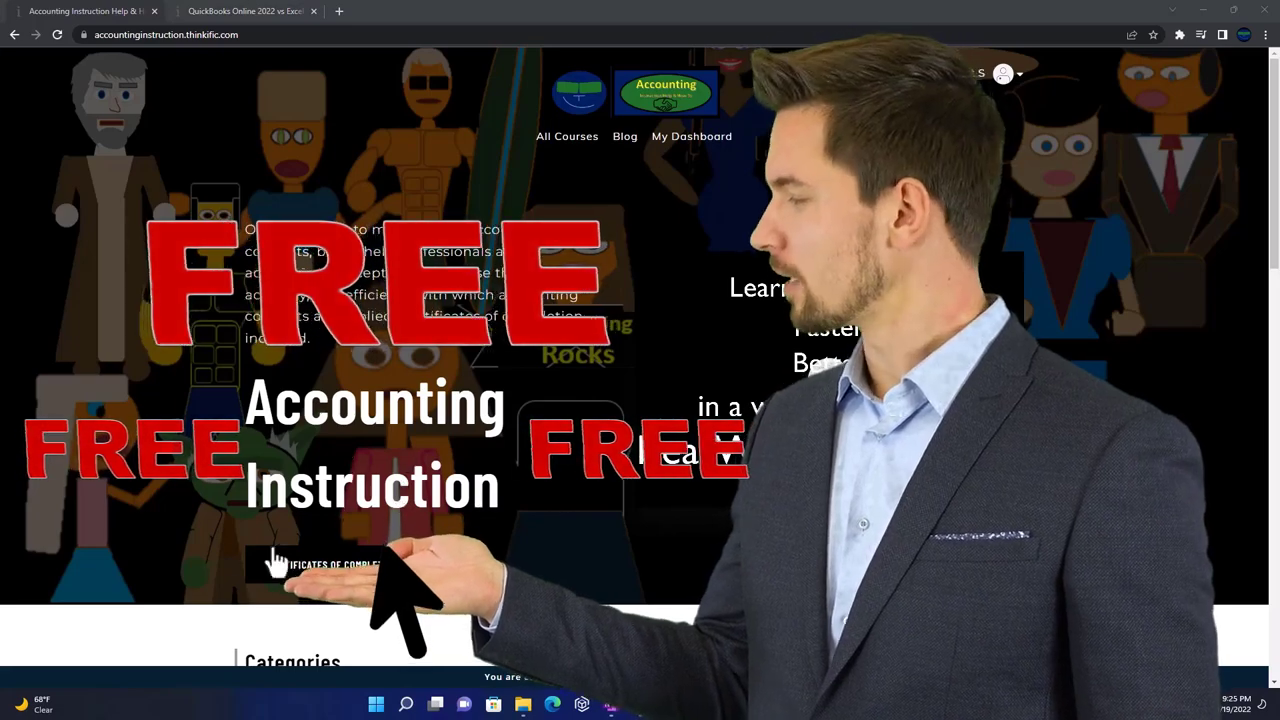
Step: Browse the course categories on the Accounting Instruction website, and look at the lesson sections of the QuickBooks Online 2022 course
{"action": "scroll", "coordinate": [177, 554], "scroll_direction": "down", "scroll_amount": 7}
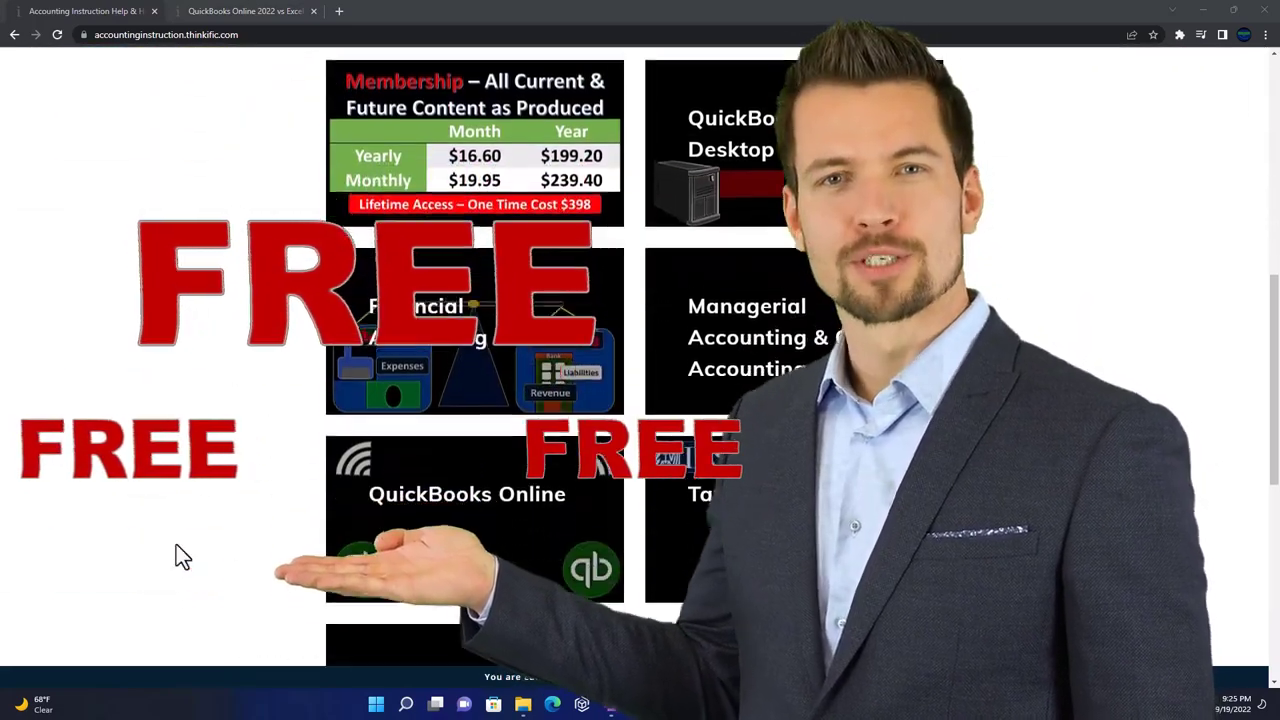
{"action": "scroll", "coordinate": [176, 548], "scroll_direction": "down", "scroll_amount": 5}
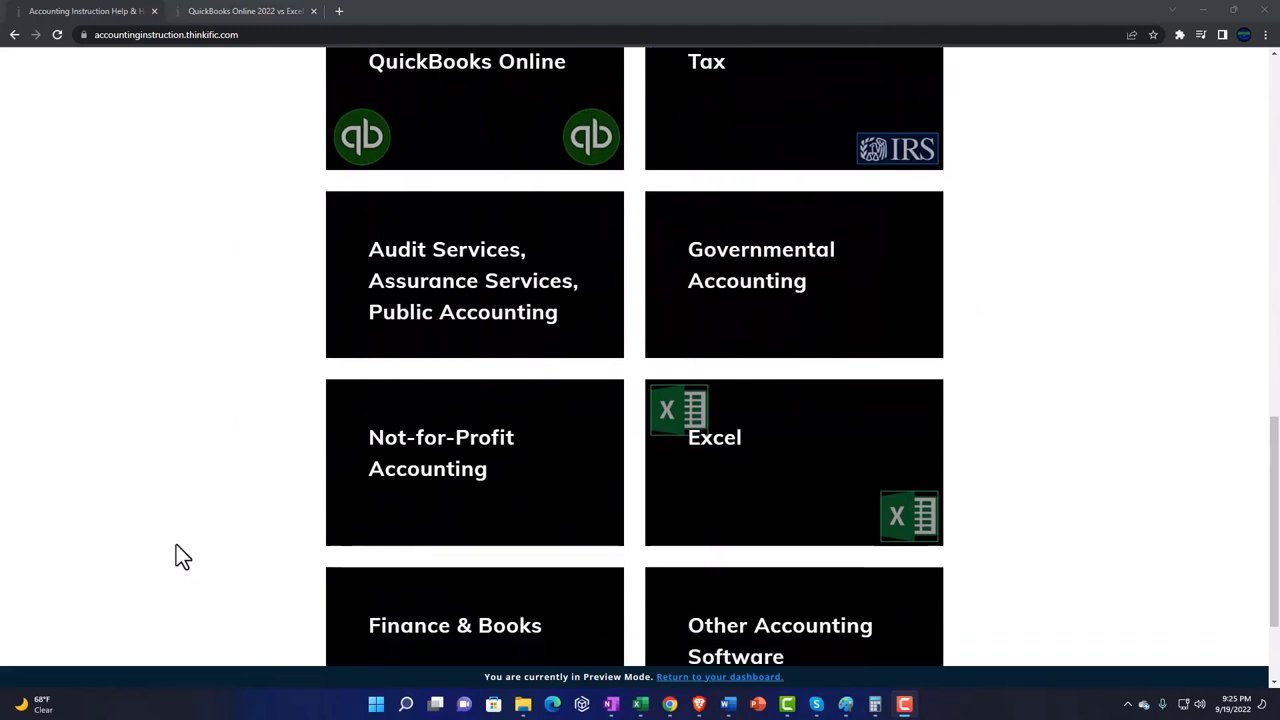
{"action": "scroll", "coordinate": [176, 546], "scroll_direction": "down", "scroll_amount": 2}
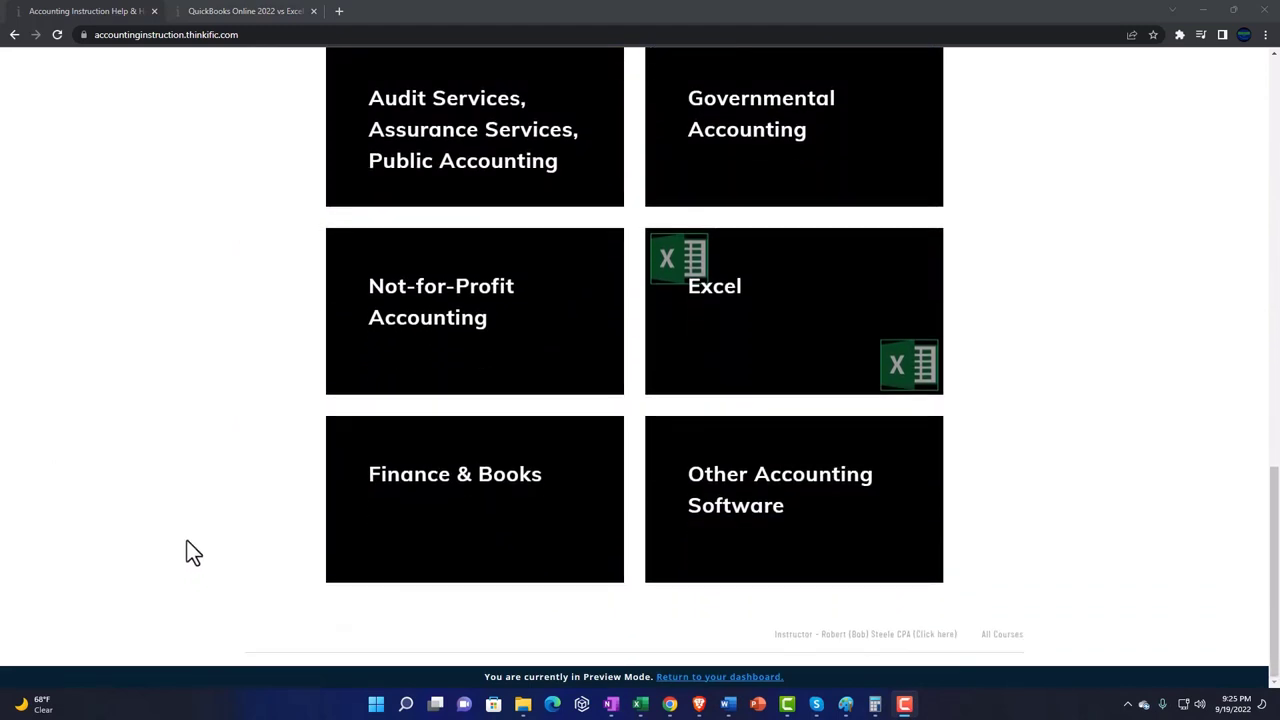
{"action": "left_click", "coordinate": [228, 10]}
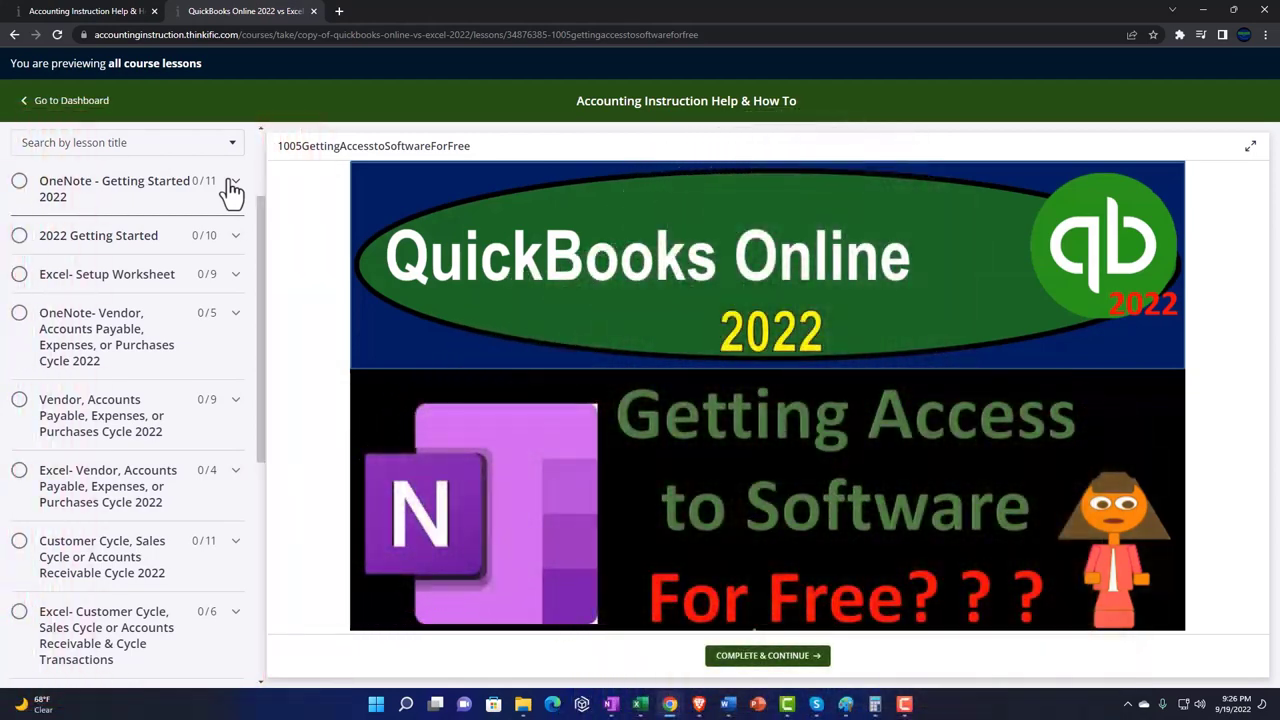
{"action": "left_click", "coordinate": [232, 186]}
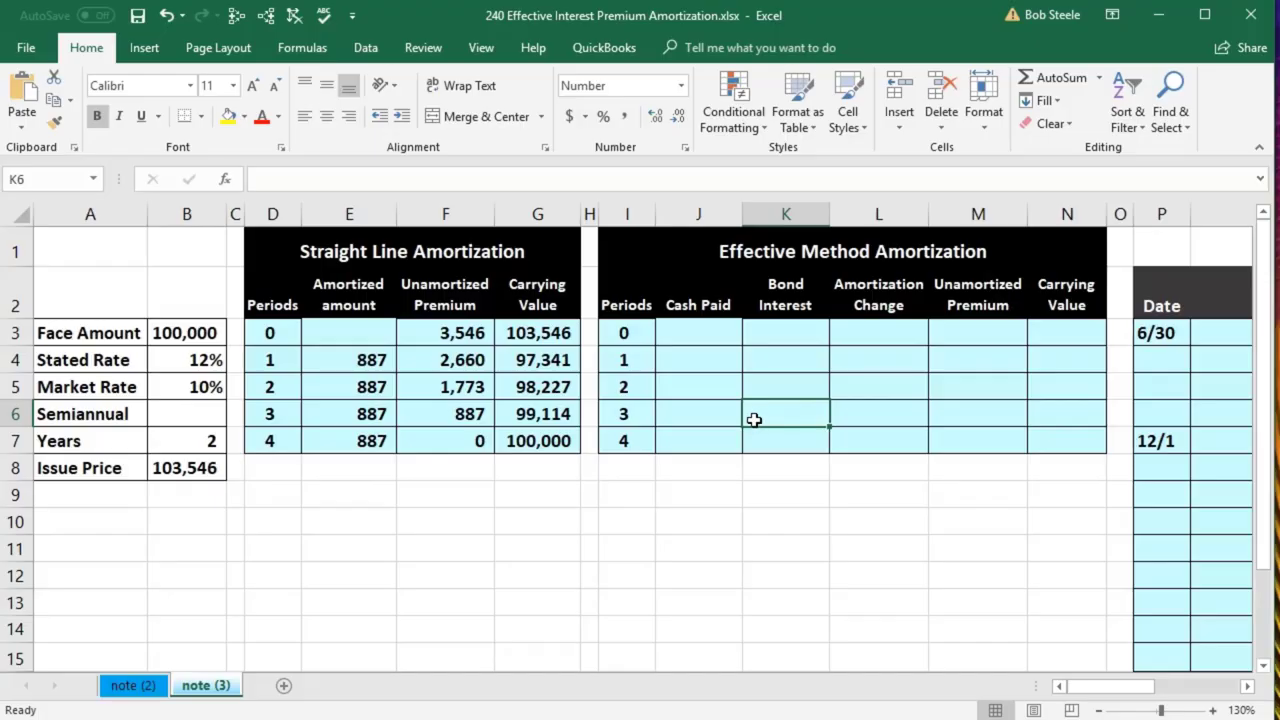
Step: Look over the note (3) worksheet in Excel, from the bond data across the effective method table to the trial balance
{"action": "left_click", "coordinate": [197, 415]}
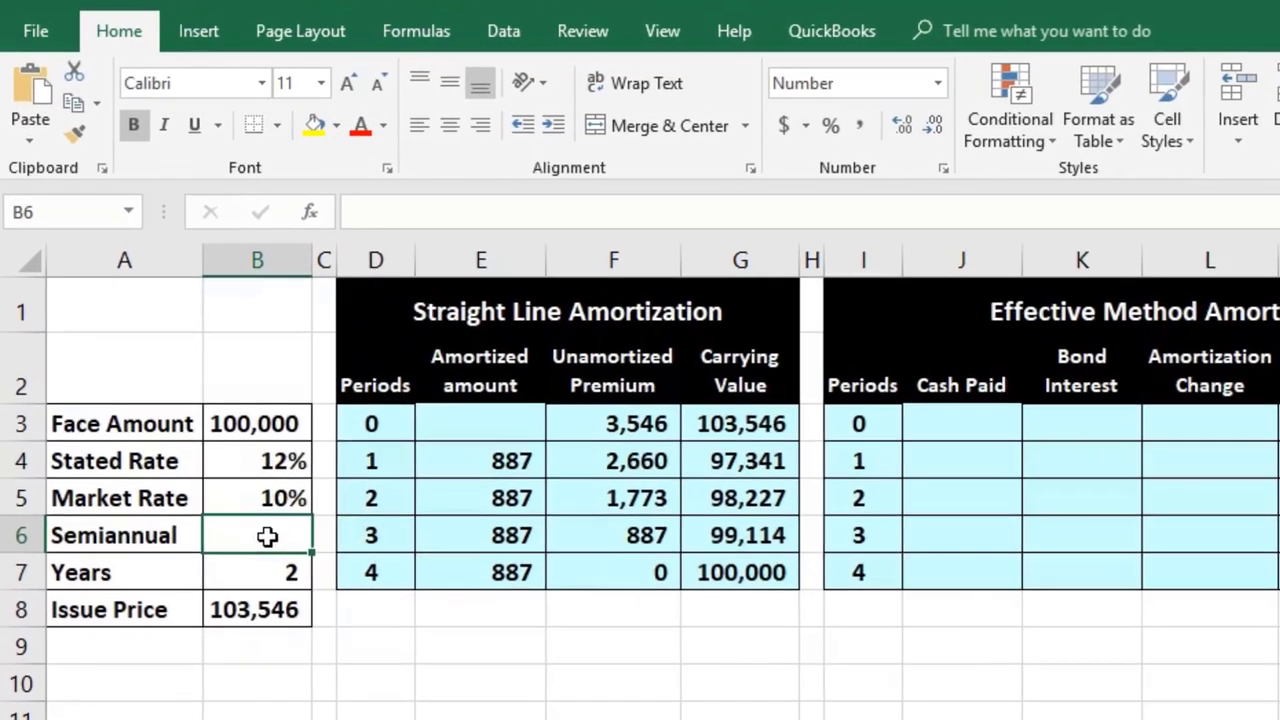
{"action": "left_click", "coordinate": [1057, 460]}
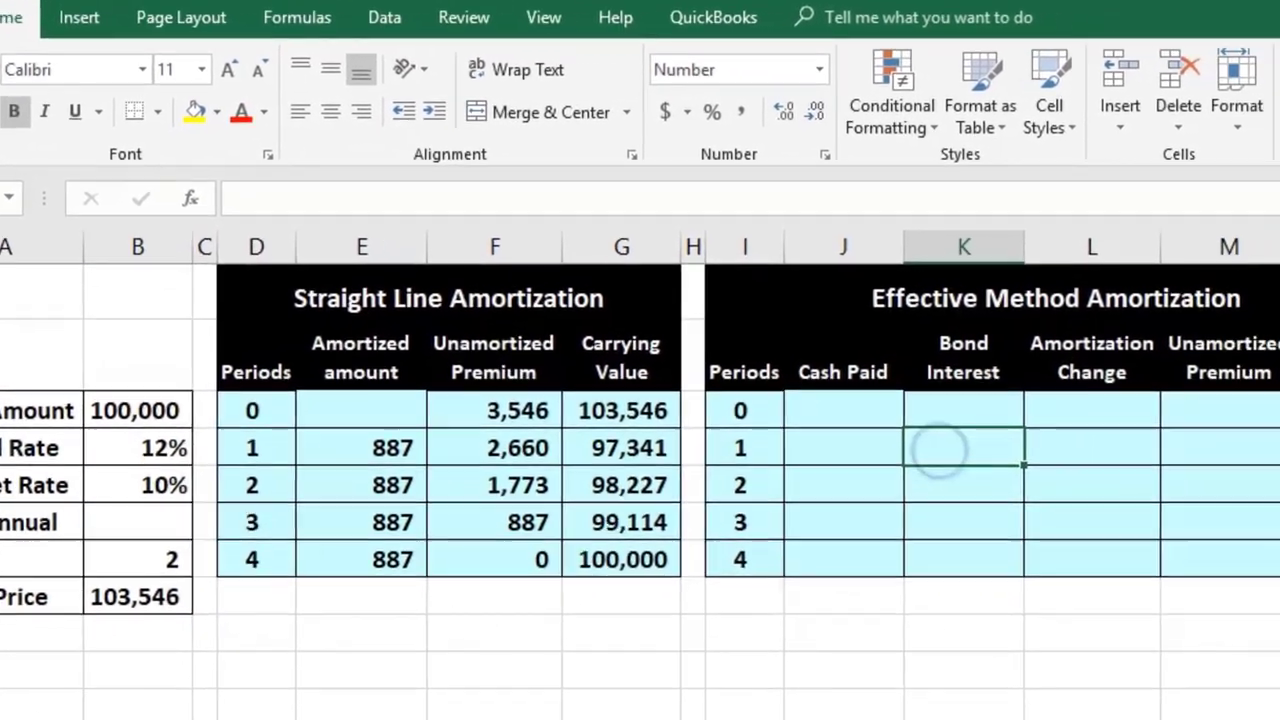
{"action": "scroll", "coordinate": [640, 464], "scroll_direction": "right", "scroll_amount": 6}
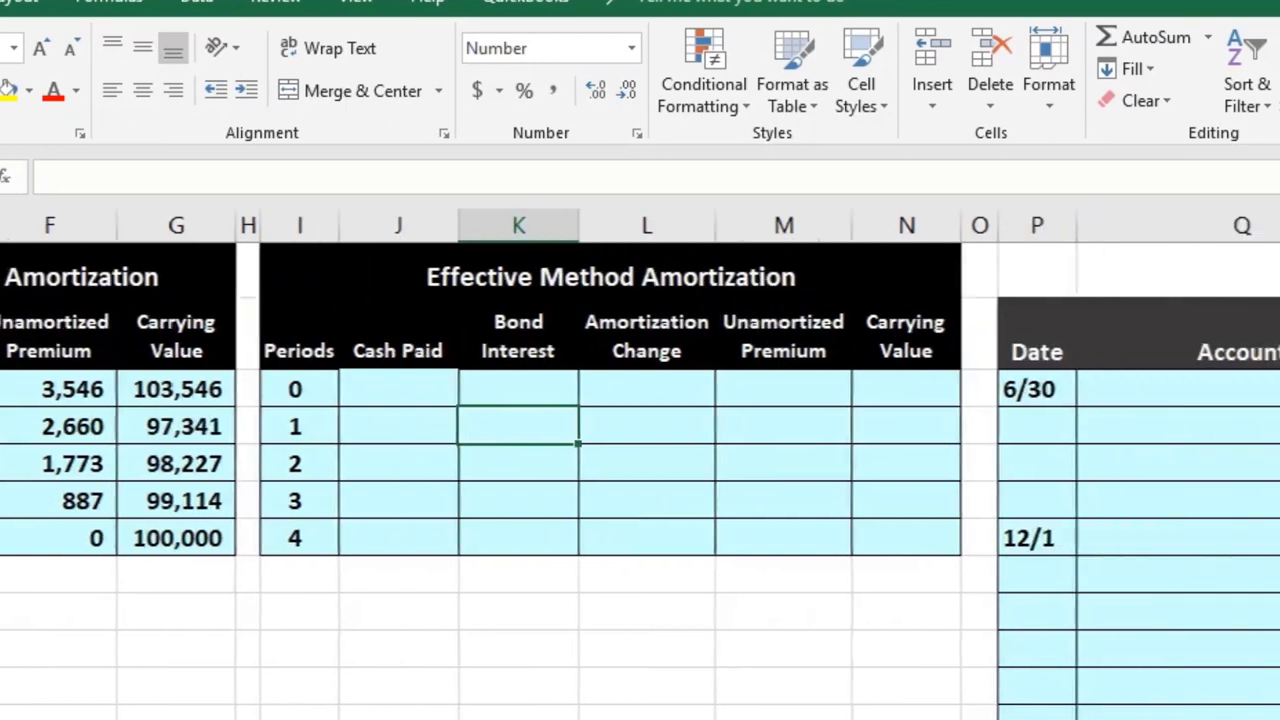
{"action": "scroll", "coordinate": [640, 464], "scroll_direction": "right", "scroll_amount": 1}
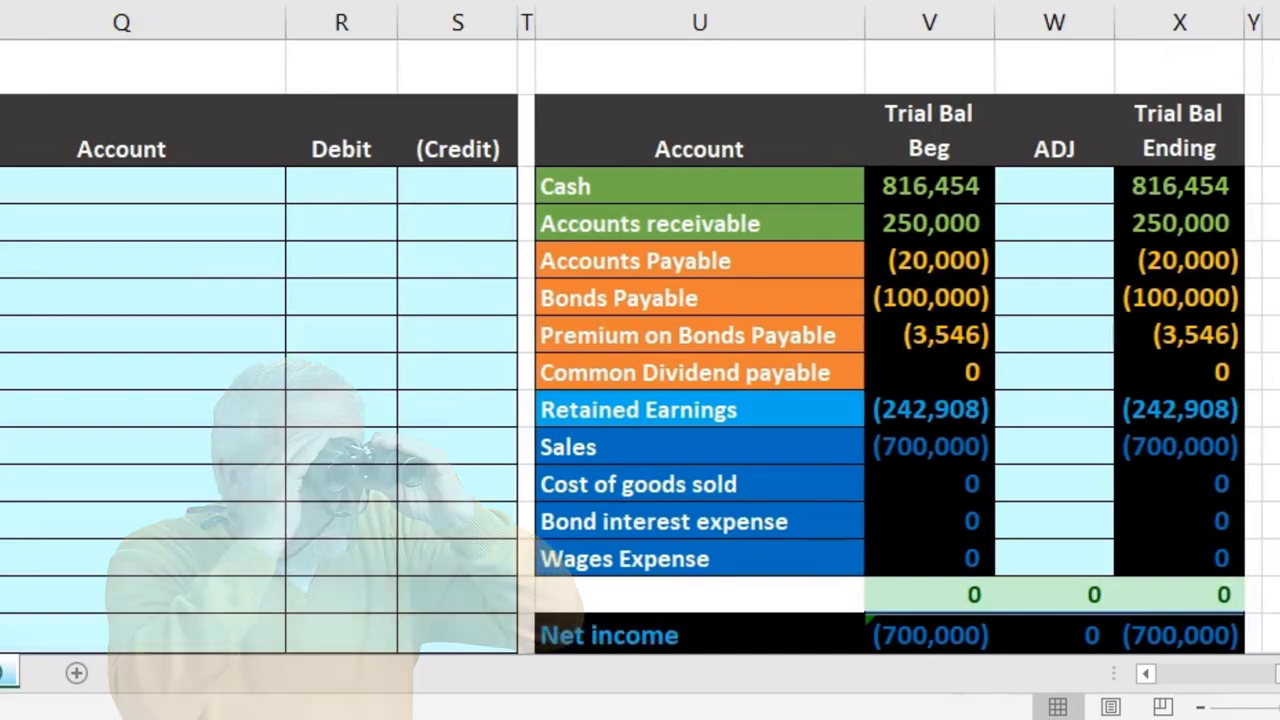
{"action": "left_click_drag", "start_coordinate": [1262, 674], "coordinate": [1197, 680]}
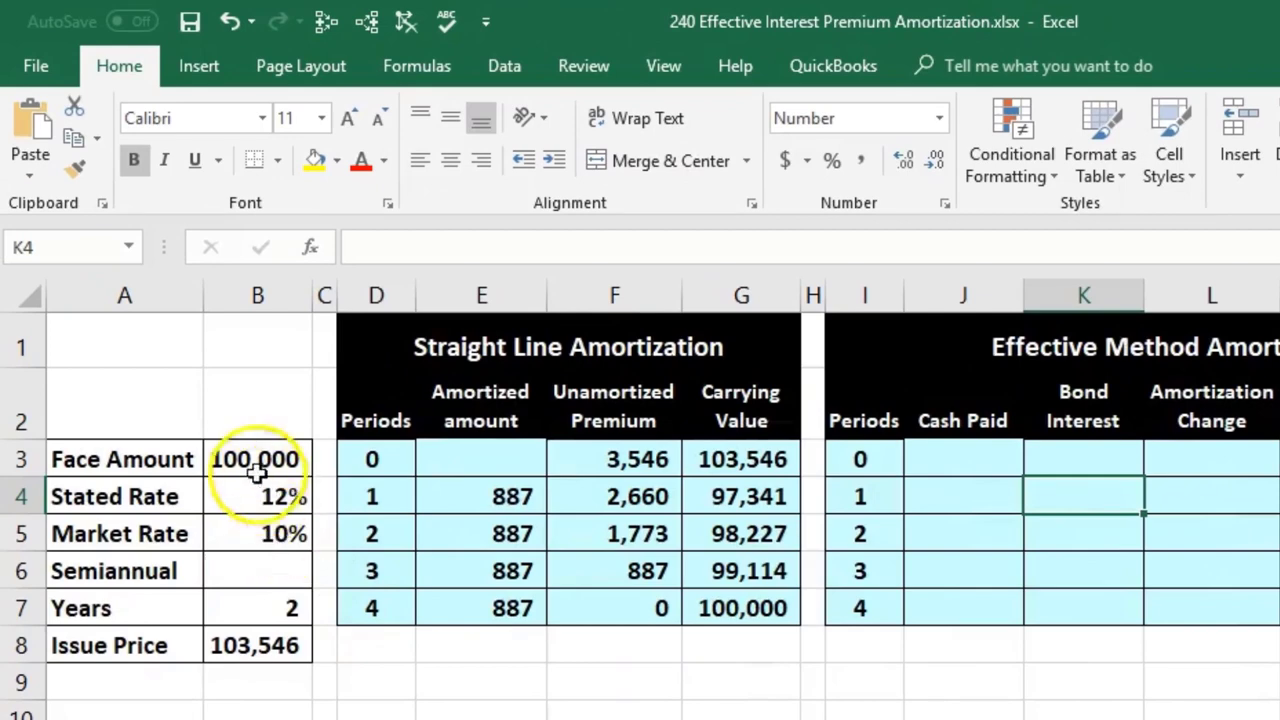
Step: Review the bond data in B3:B8, covering face amount, stated and market rates, semiannual payments, years and issue price
{"action": "left_click", "coordinate": [252, 461]}
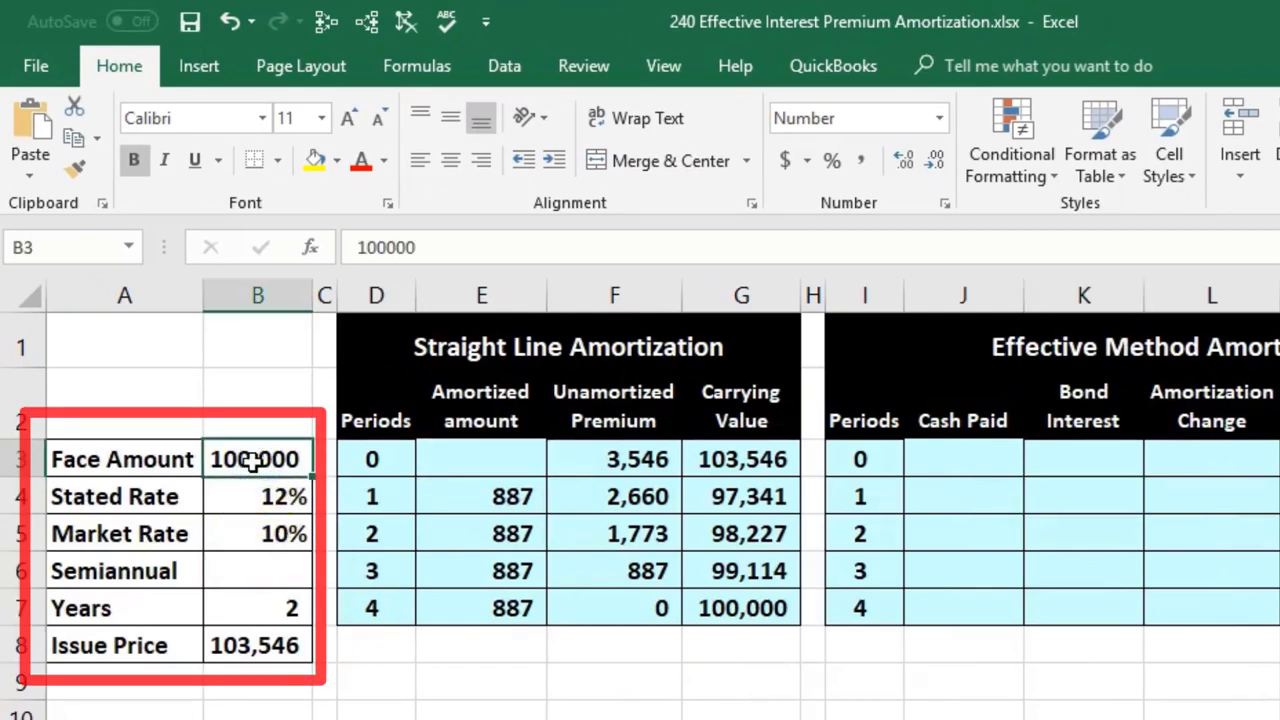
{"action": "left_click", "coordinate": [247, 486]}
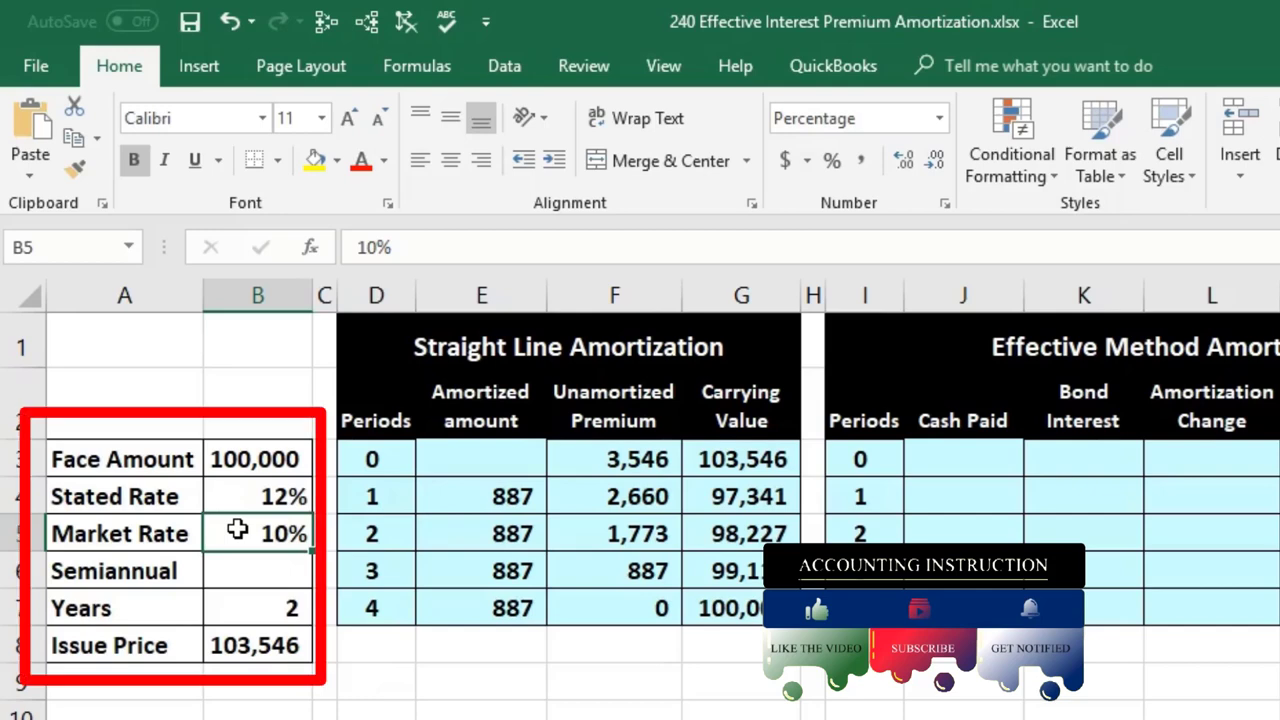
{"action": "left_click", "coordinate": [178, 571]}
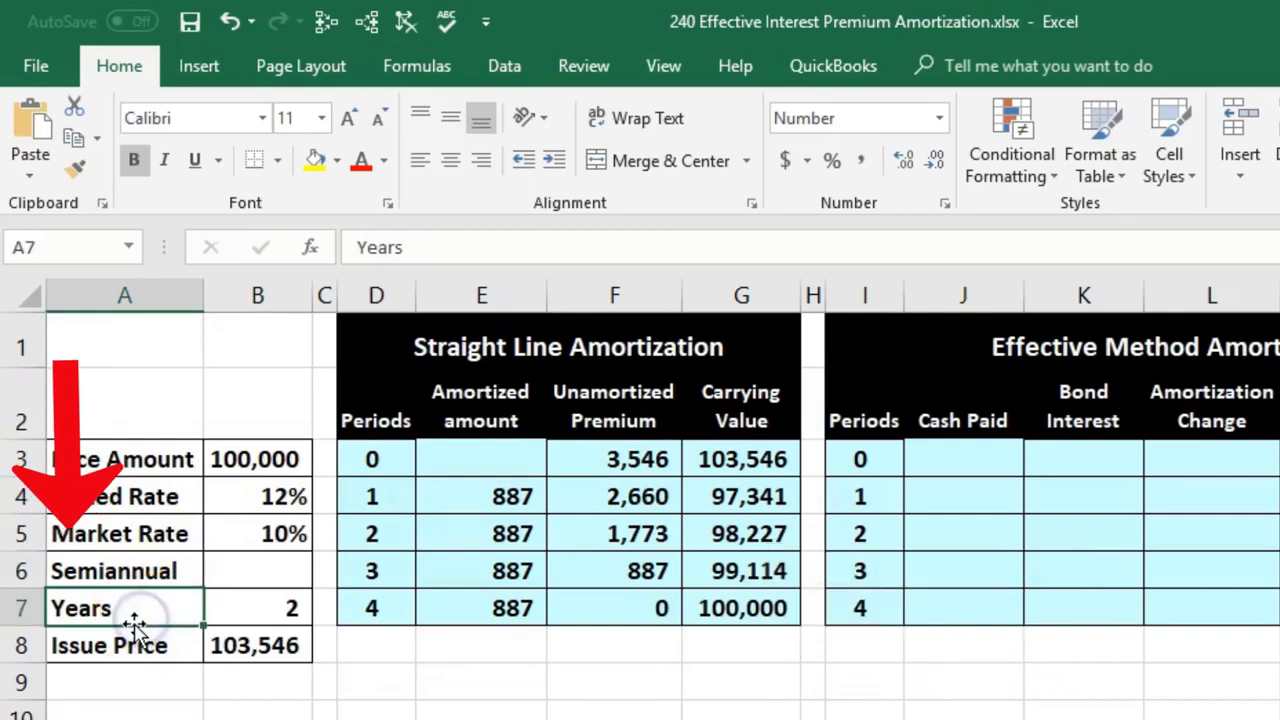
{"action": "left_click", "coordinate": [239, 600]}
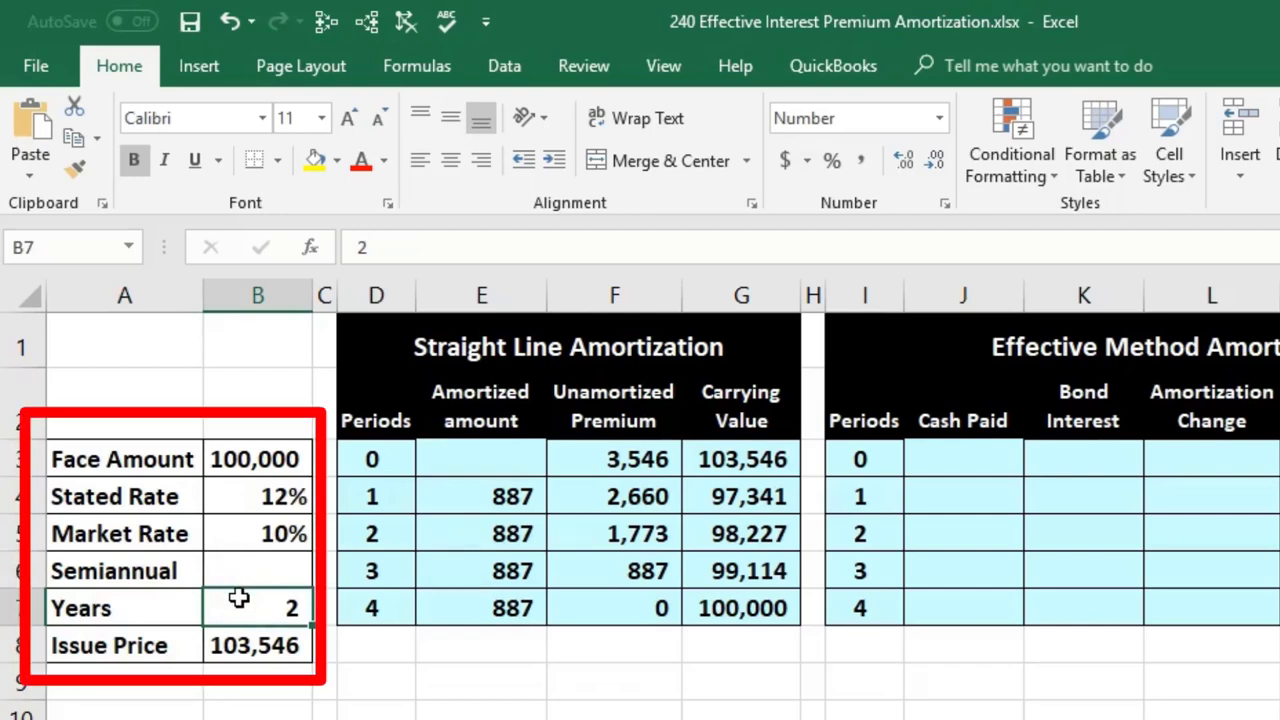
{"action": "left_click", "coordinate": [245, 641]}
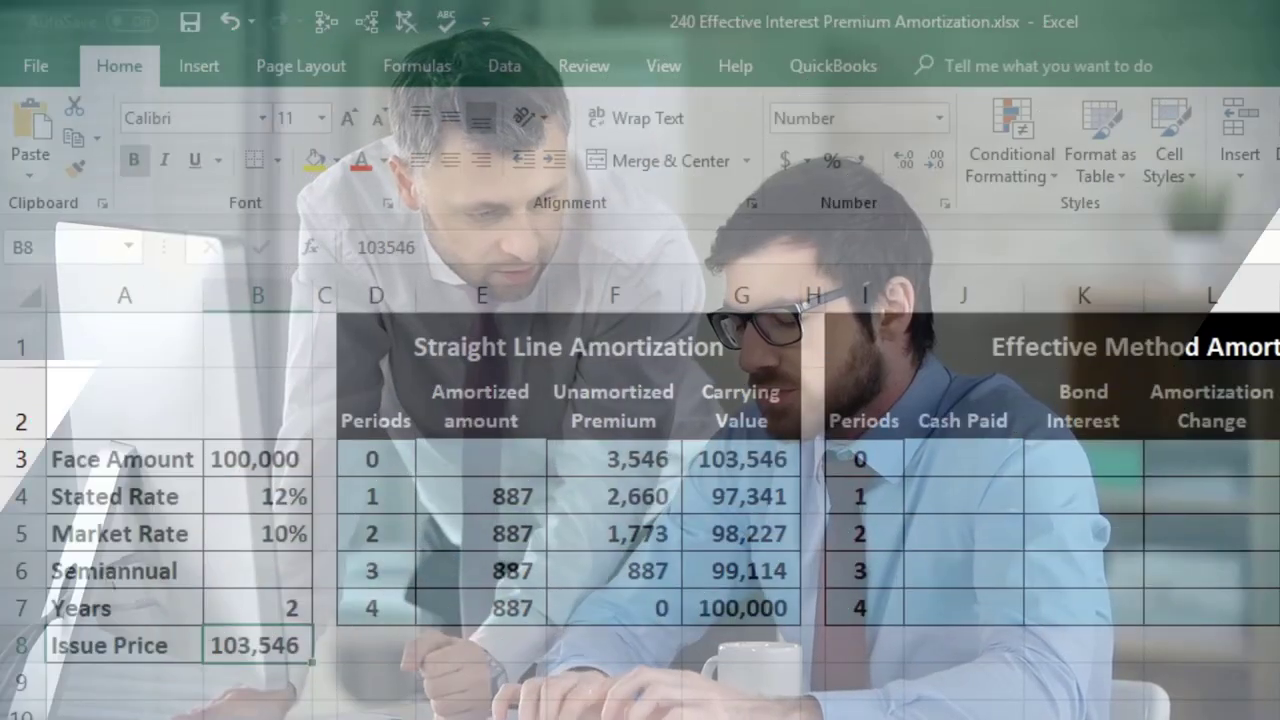
Step: Examine the beginning trial balance amounts for Bonds Payable and Premium on Bonds Payable, both together and individually
{"action": "scroll", "coordinate": [335, 457], "scroll_direction": "right", "scroll_amount": 6}
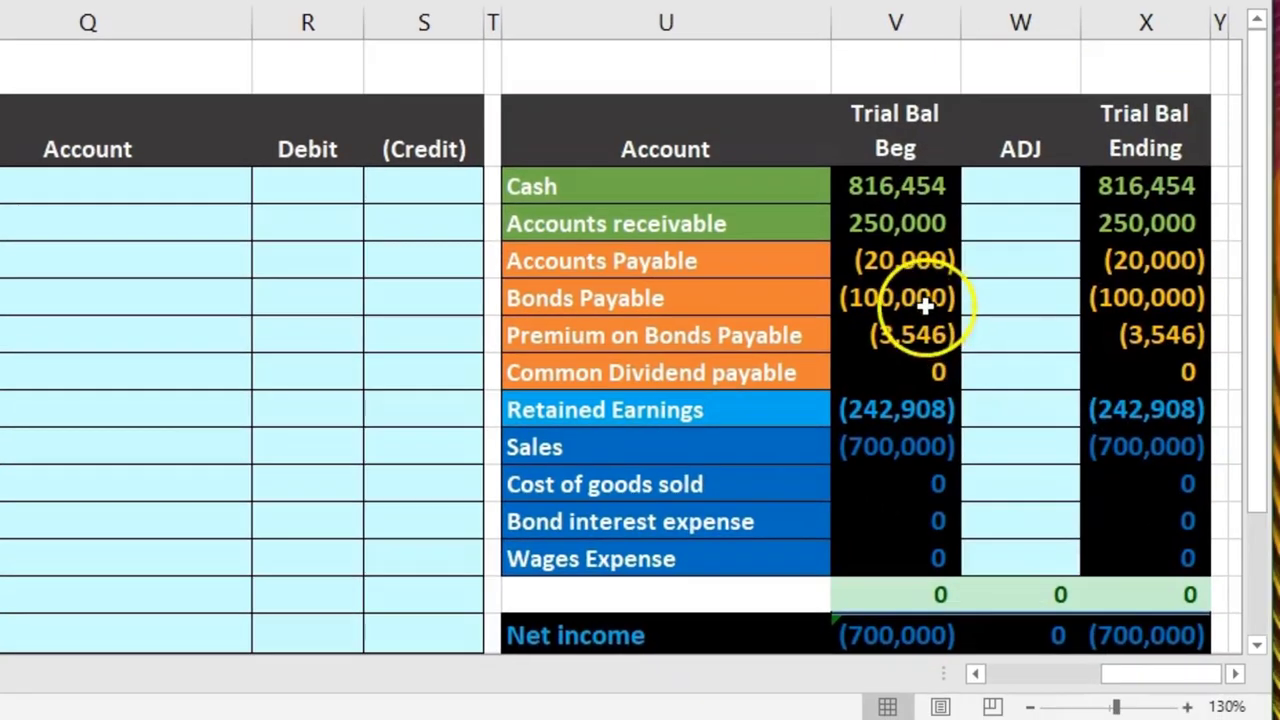
{"action": "left_click_drag", "start_coordinate": [926, 307], "coordinate": [926, 324]}
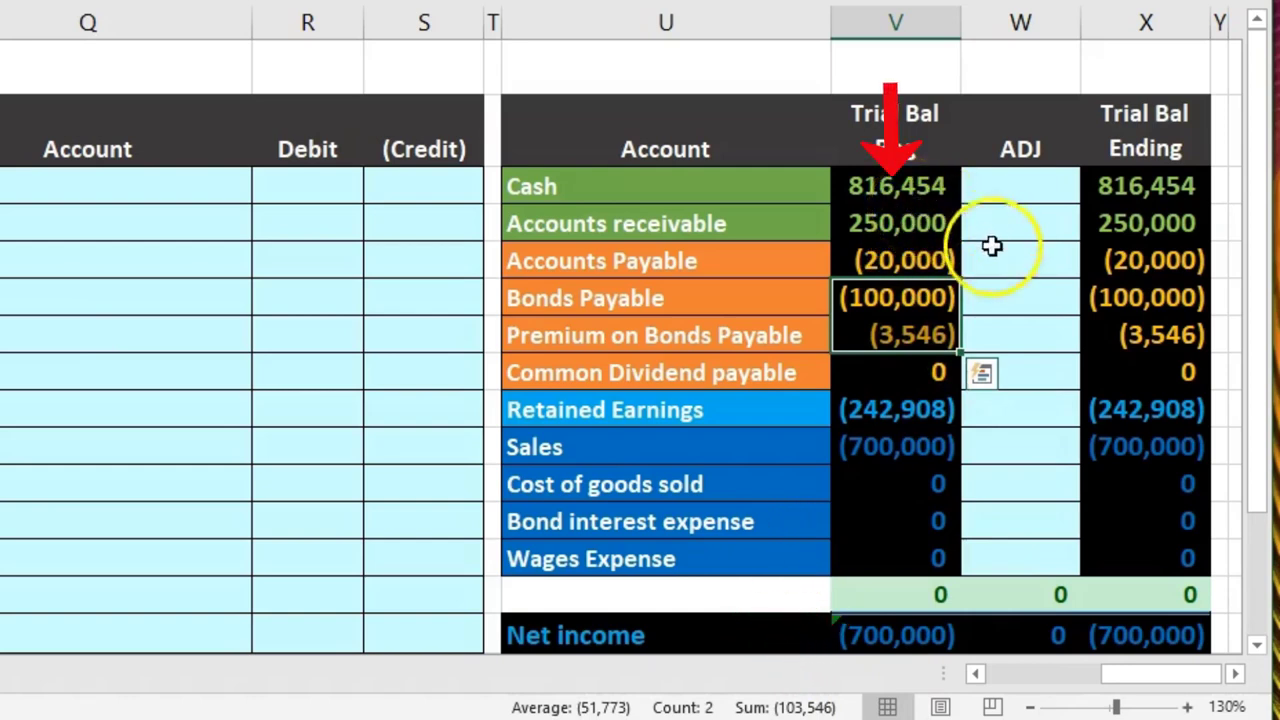
{"action": "left_click", "coordinate": [931, 307]}
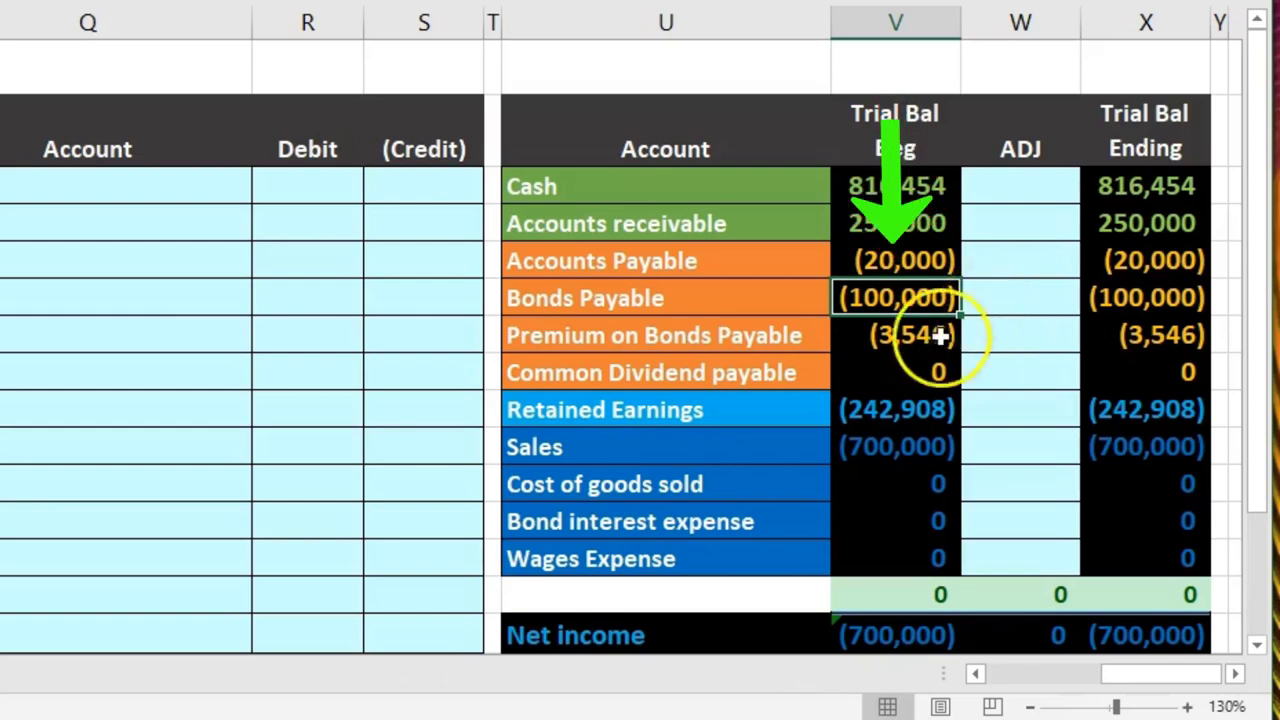
{"action": "left_click", "coordinate": [918, 340]}
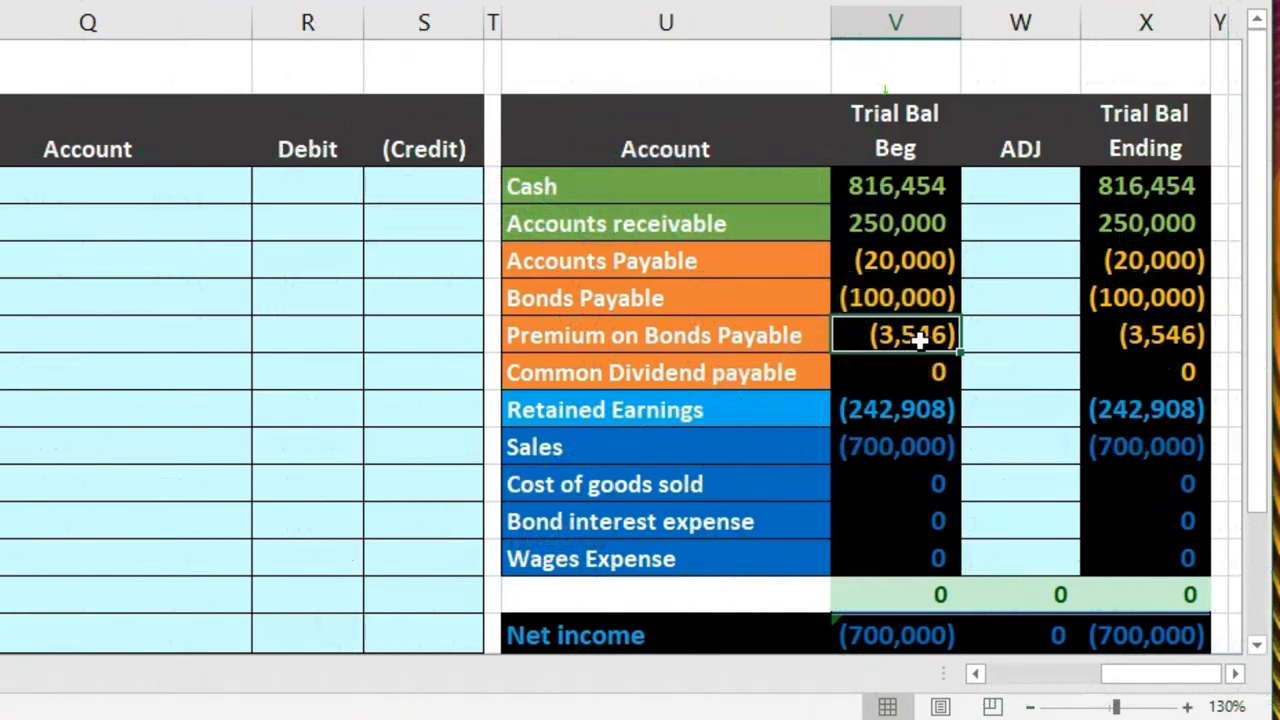
{"action": "left_click", "coordinate": [880, 304]}
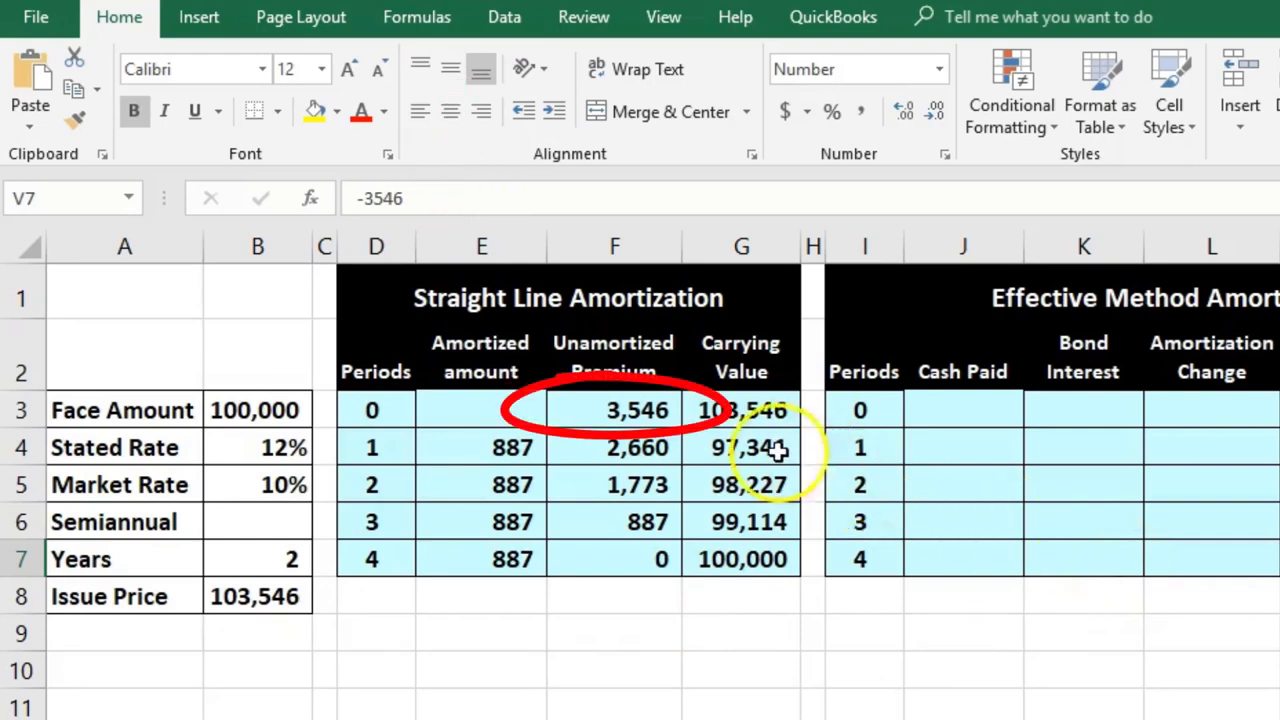
Step: Inspect the straight line formulas for the period 0 premium and carrying value, and the period 1 amortized amount formula =F3/4
{"action": "left_click", "coordinate": [628, 404]}
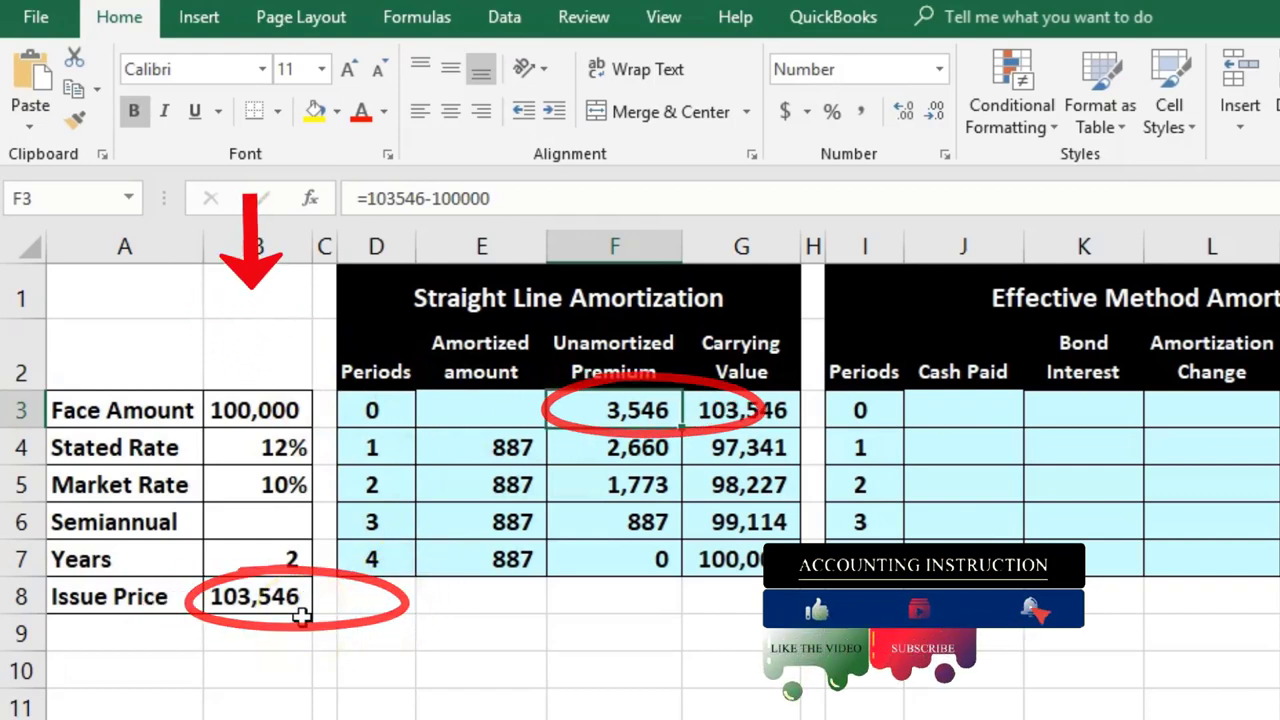
{"action": "left_click", "coordinate": [736, 418]}
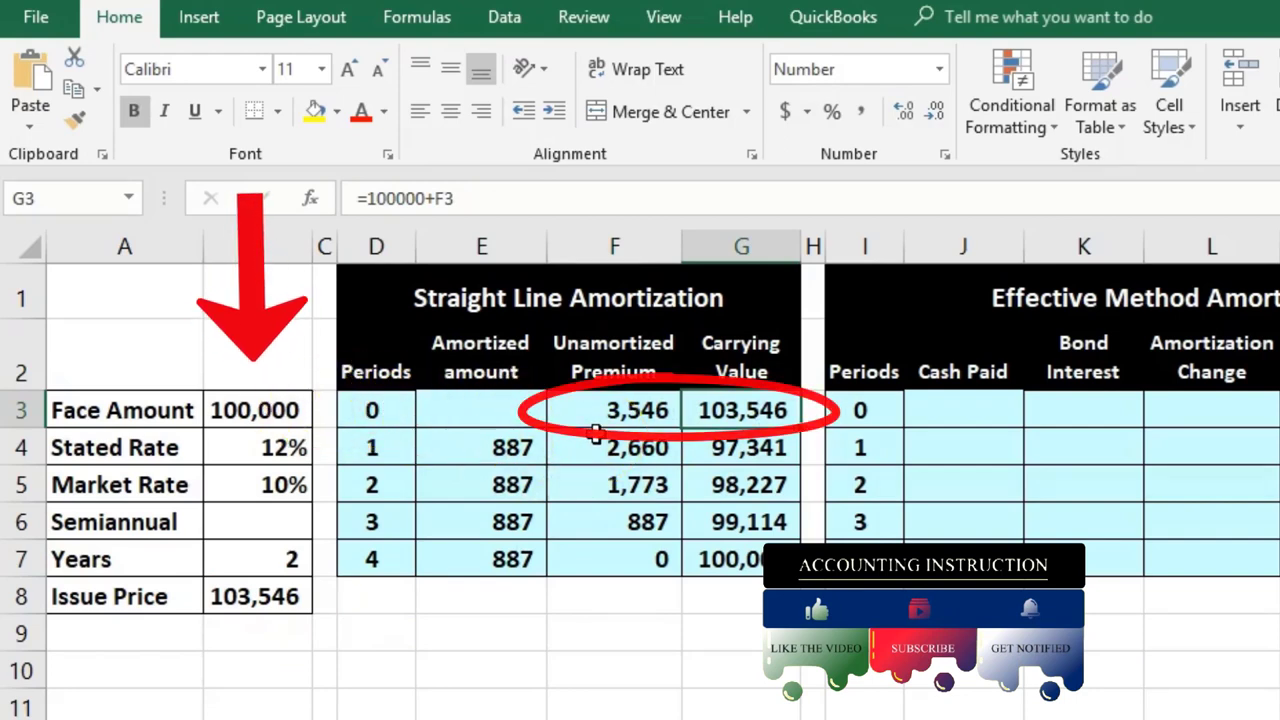
{"action": "left_click", "coordinate": [482, 446]}
{"action": "type", "text": "=F3/4"}
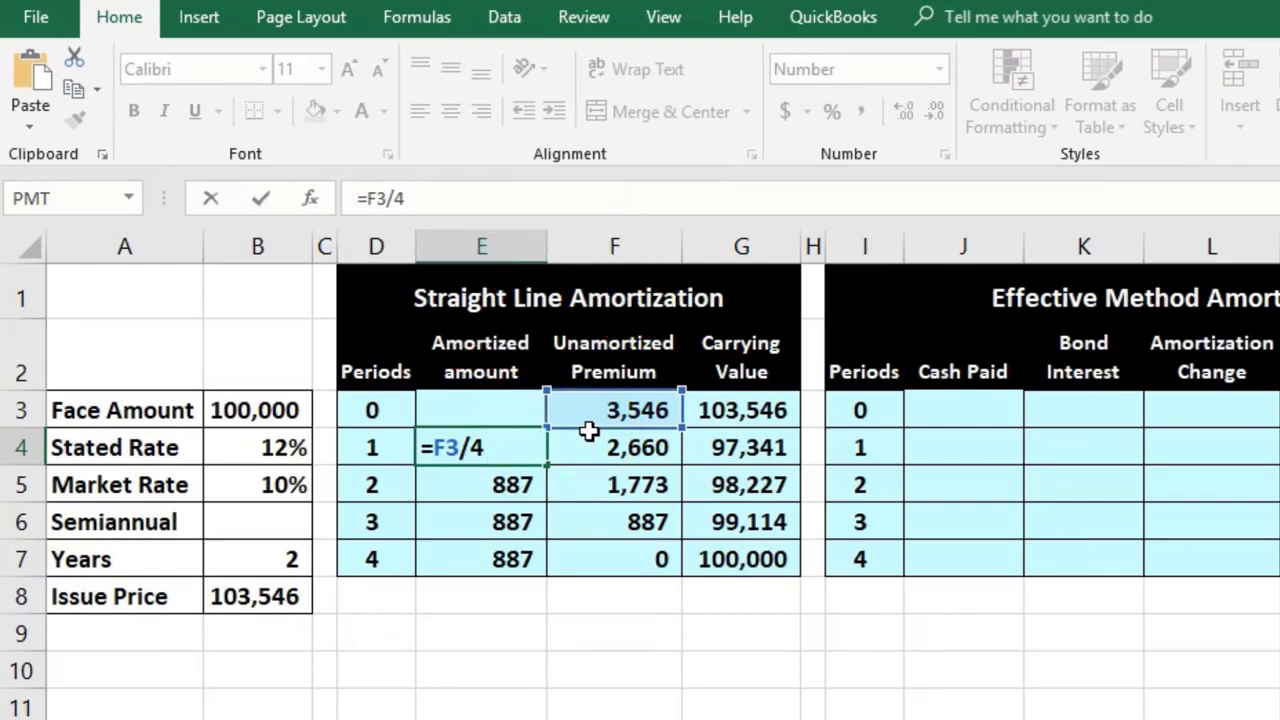
{"action": "key", "text": "Return"}
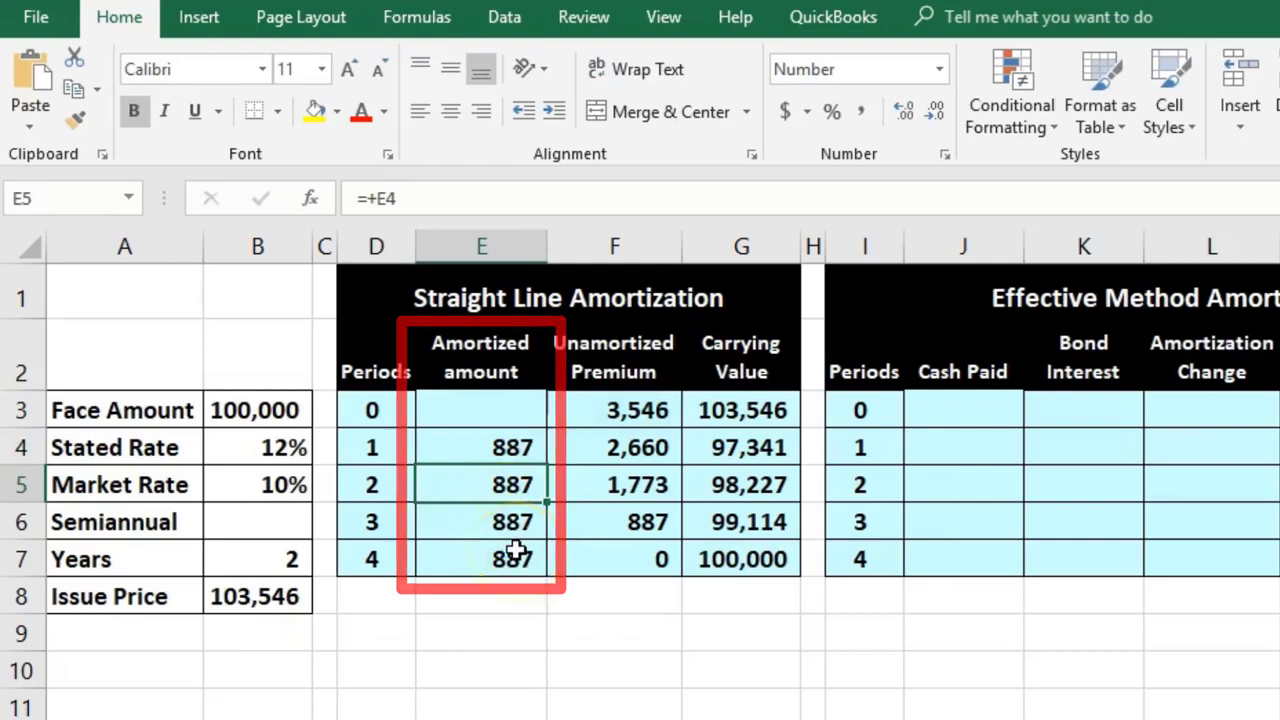
Step: Inspect the period 1 straight line formulas for the unamortized premium in F4 and the carrying value in G4
{"action": "left_click", "coordinate": [613, 433]}
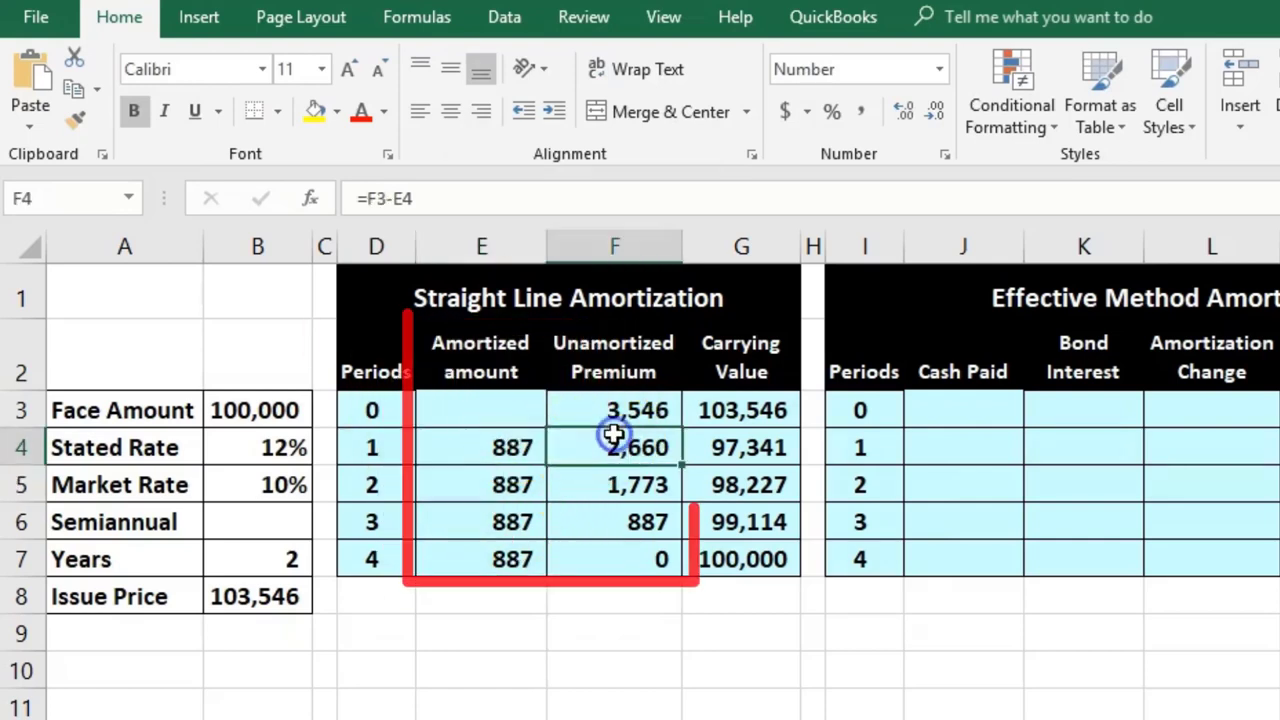
{"action": "double_click", "coordinate": [586, 442]}
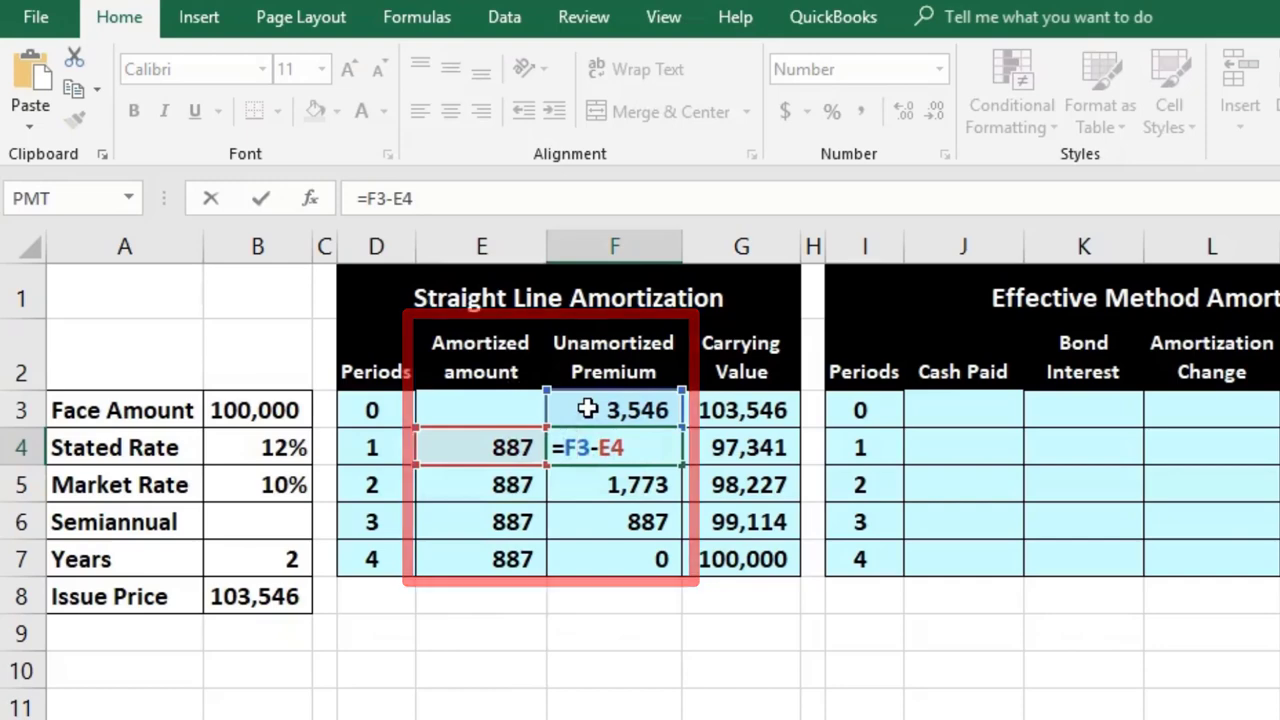
{"action": "key", "text": "Return"}
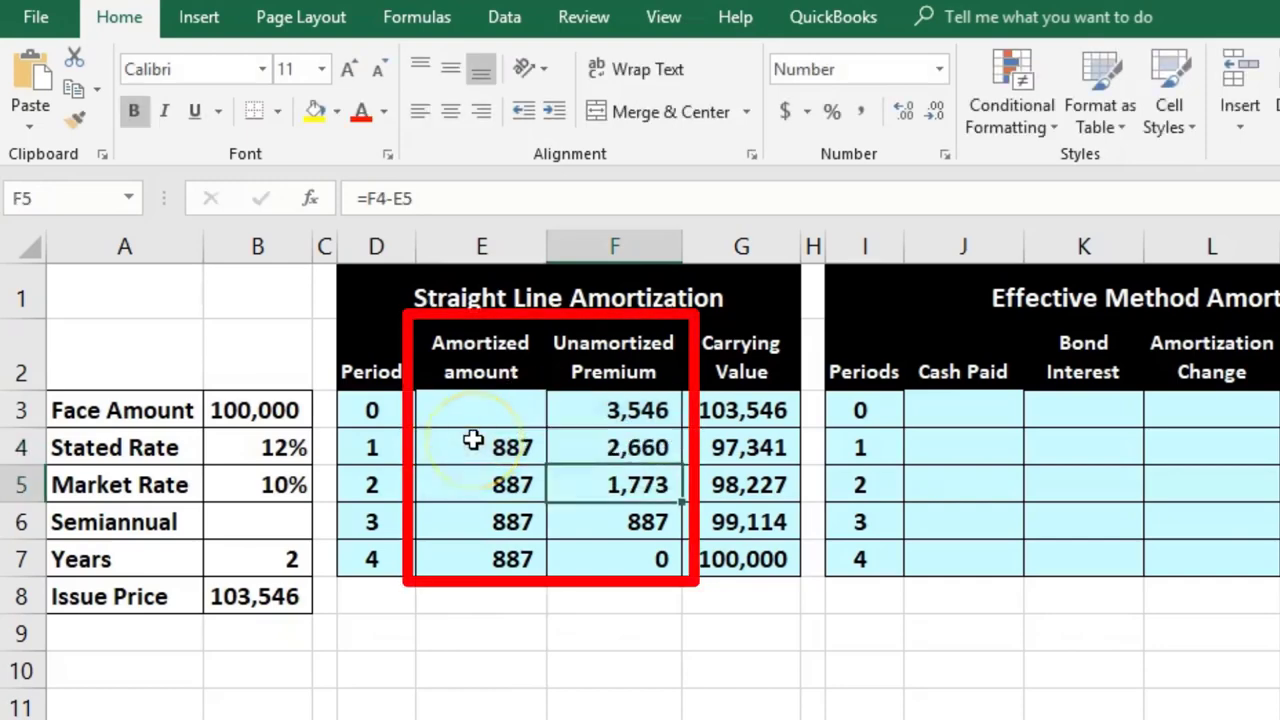
{"action": "left_click", "coordinate": [611, 437]}
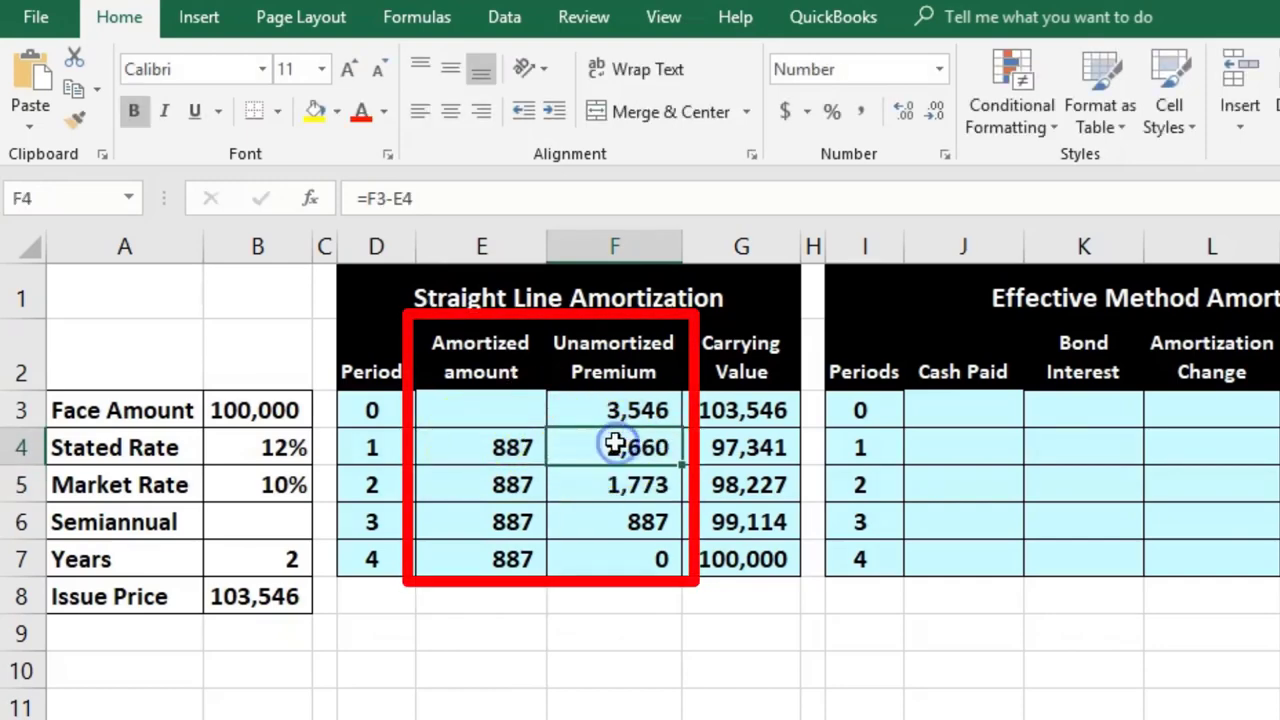
{"action": "double_click", "coordinate": [735, 445]}
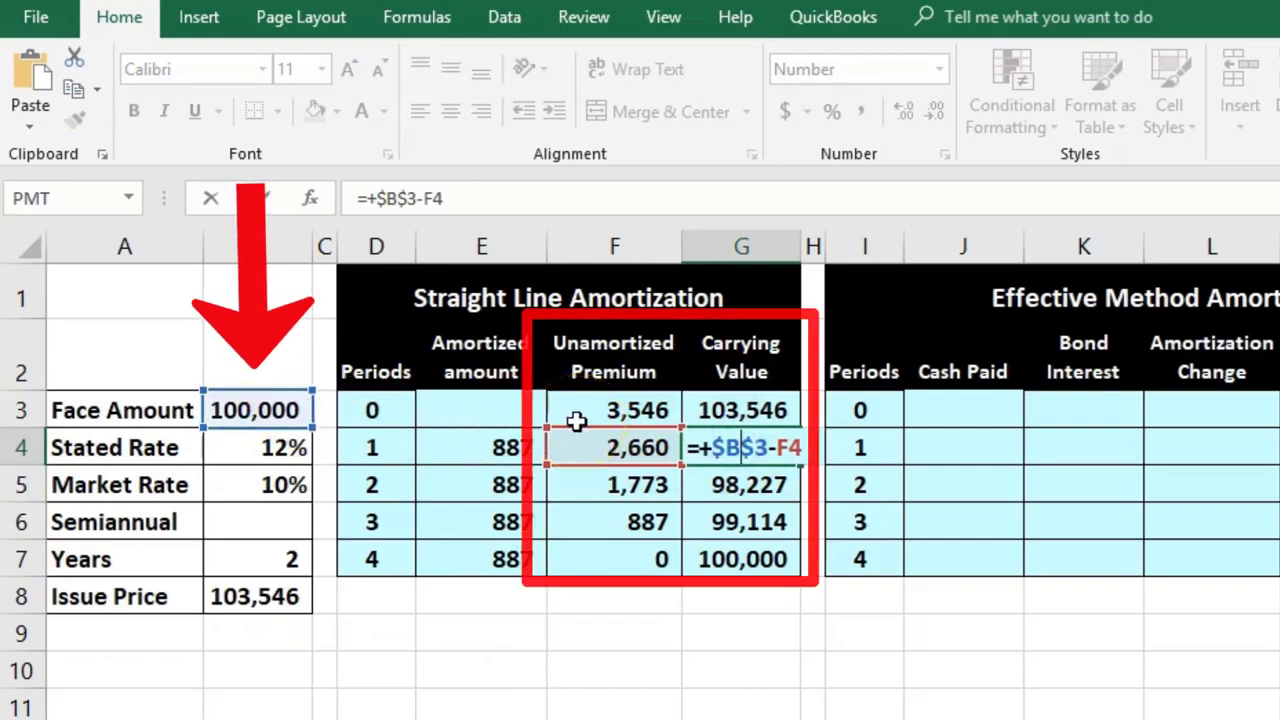
{"action": "key", "text": "Return"}
Step: Check the period 2 straight line formulas for the amortized amount, unamortized premium and carrying value in E5:G5
{"action": "left_click", "coordinate": [518, 483]}
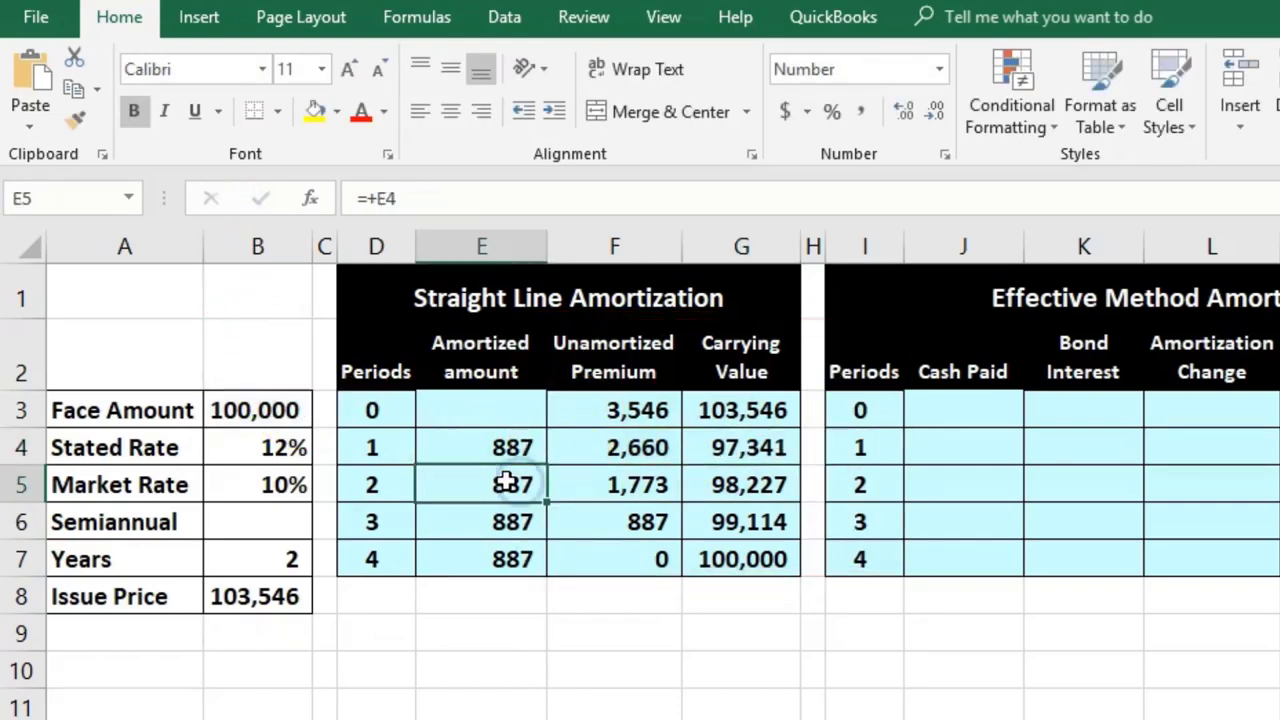
{"action": "left_click", "coordinate": [619, 489]}
{"action": "type", "text": "=F4-E5"}
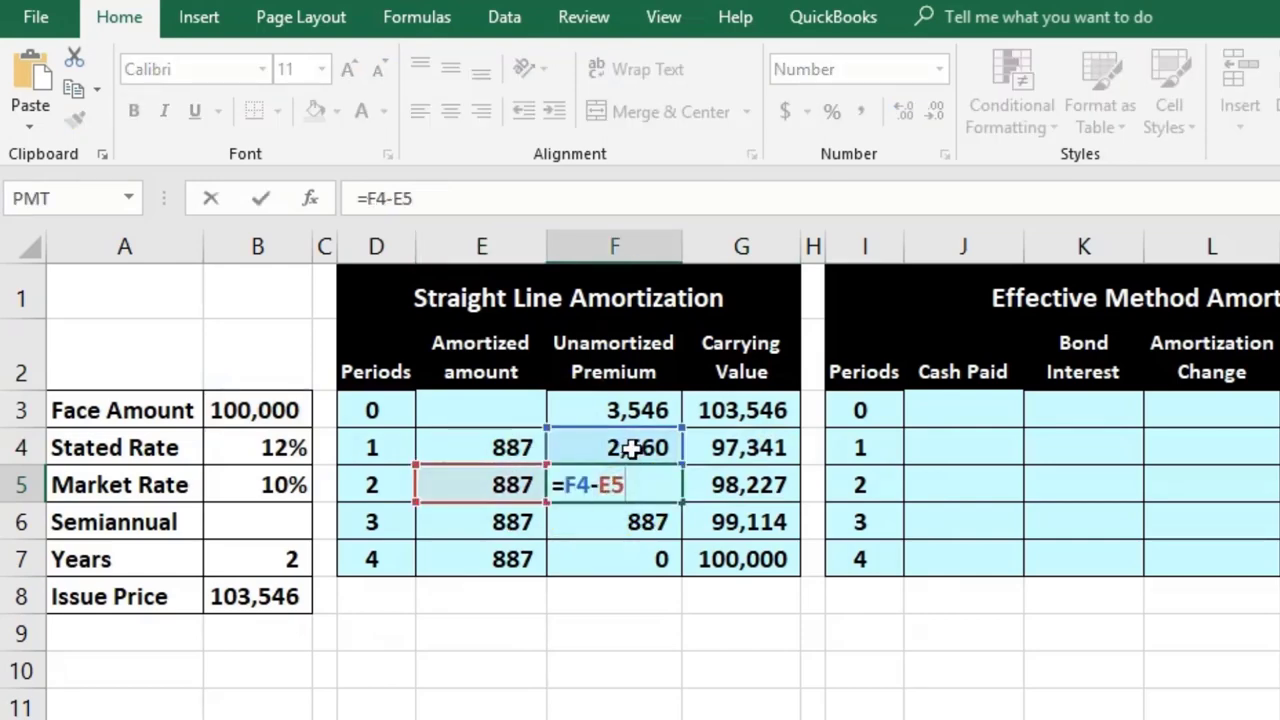
{"action": "key", "text": "Return"}
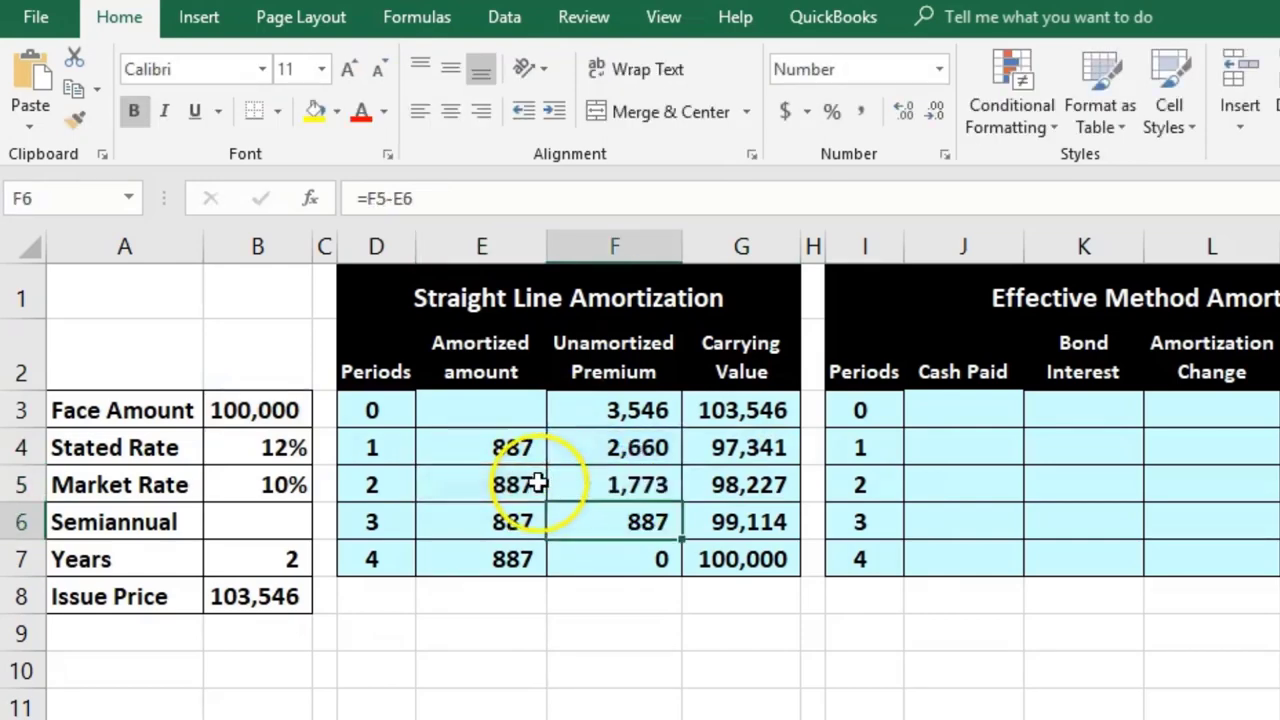
{"action": "double_click", "coordinate": [725, 483]}
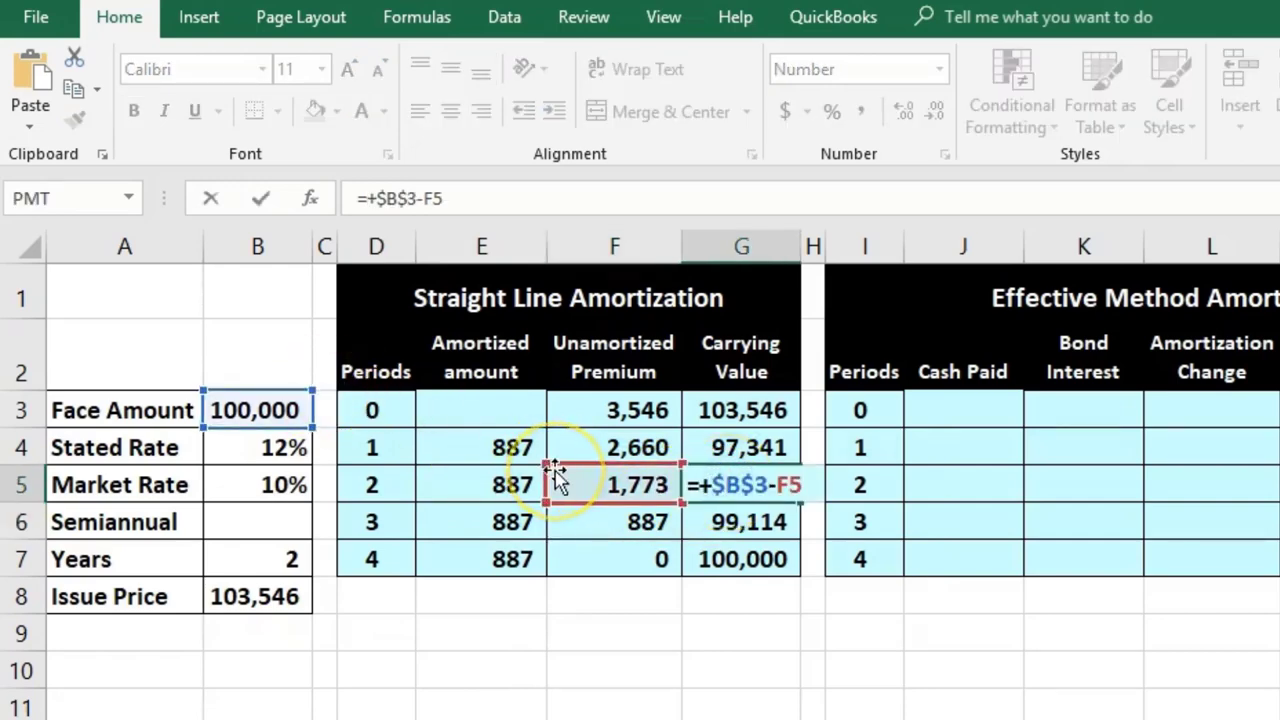
{"action": "key", "text": "Return"}
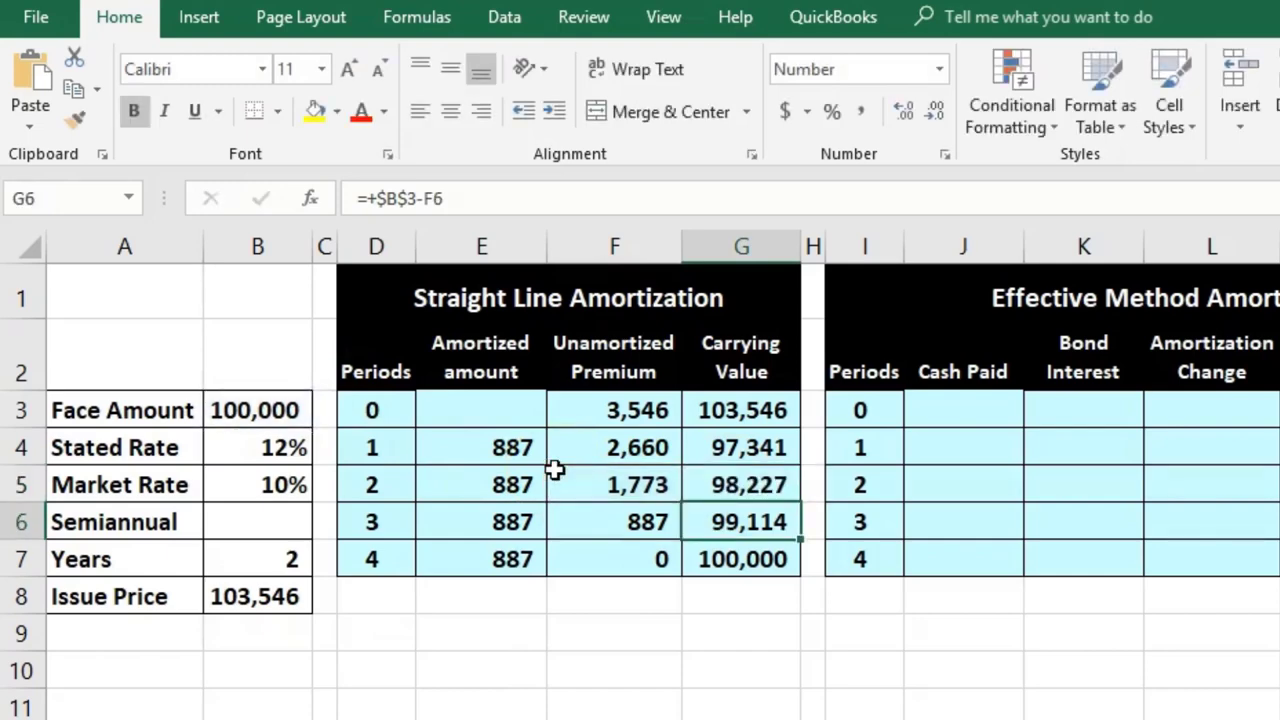
Step: Calculate the period 0 unamortized premium of the effective method table in M3 as issue price minus face amount, =B8-B3
{"action": "left_click", "coordinate": [612, 555]}
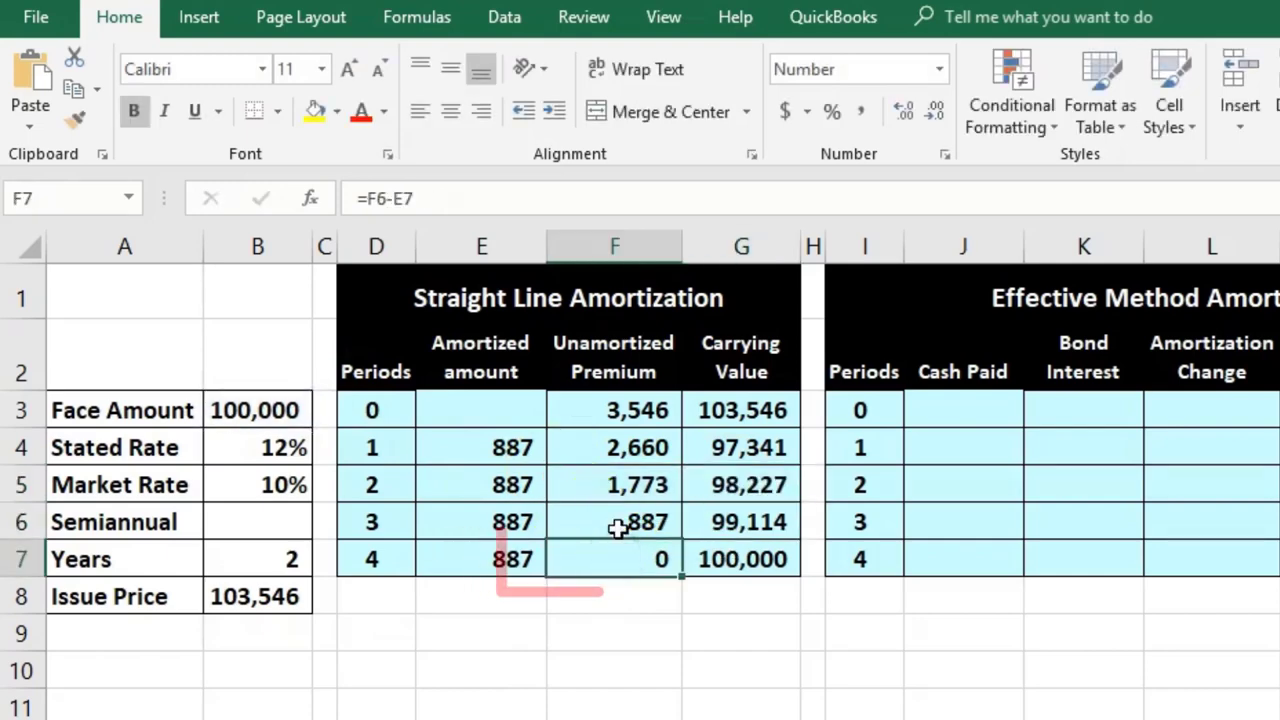
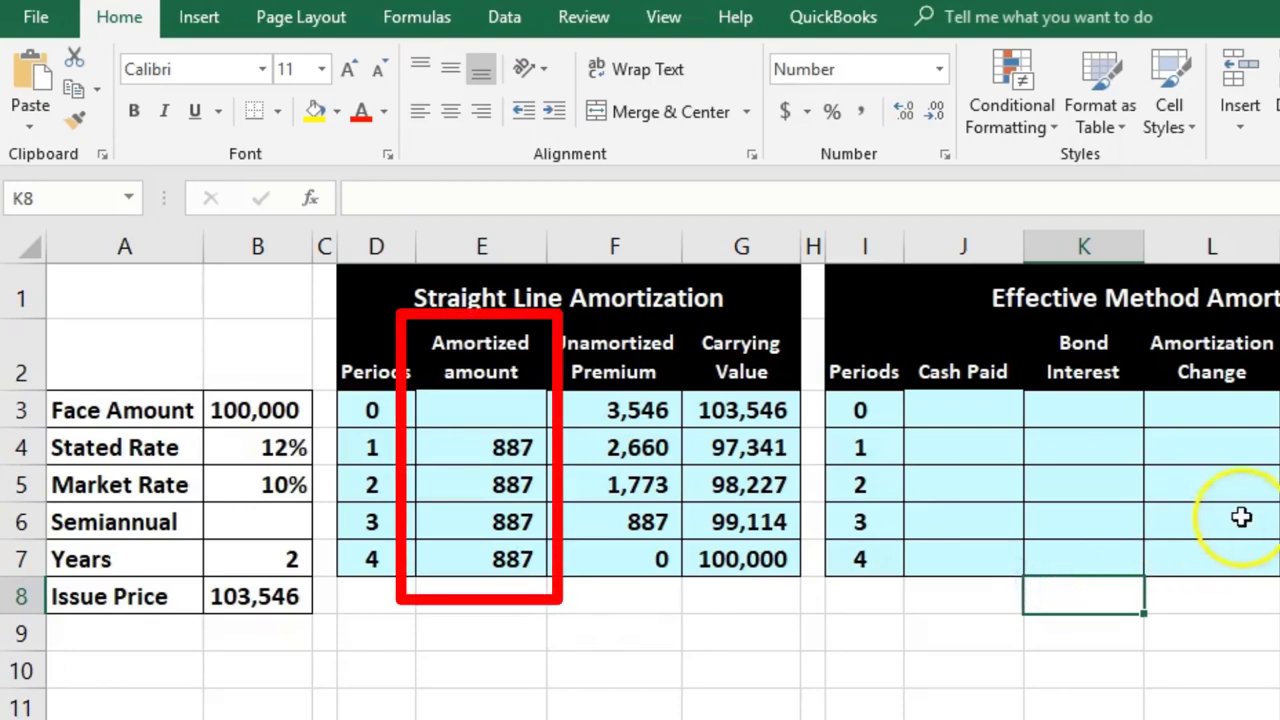
{"action": "left_click", "coordinate": [1279, 411]}
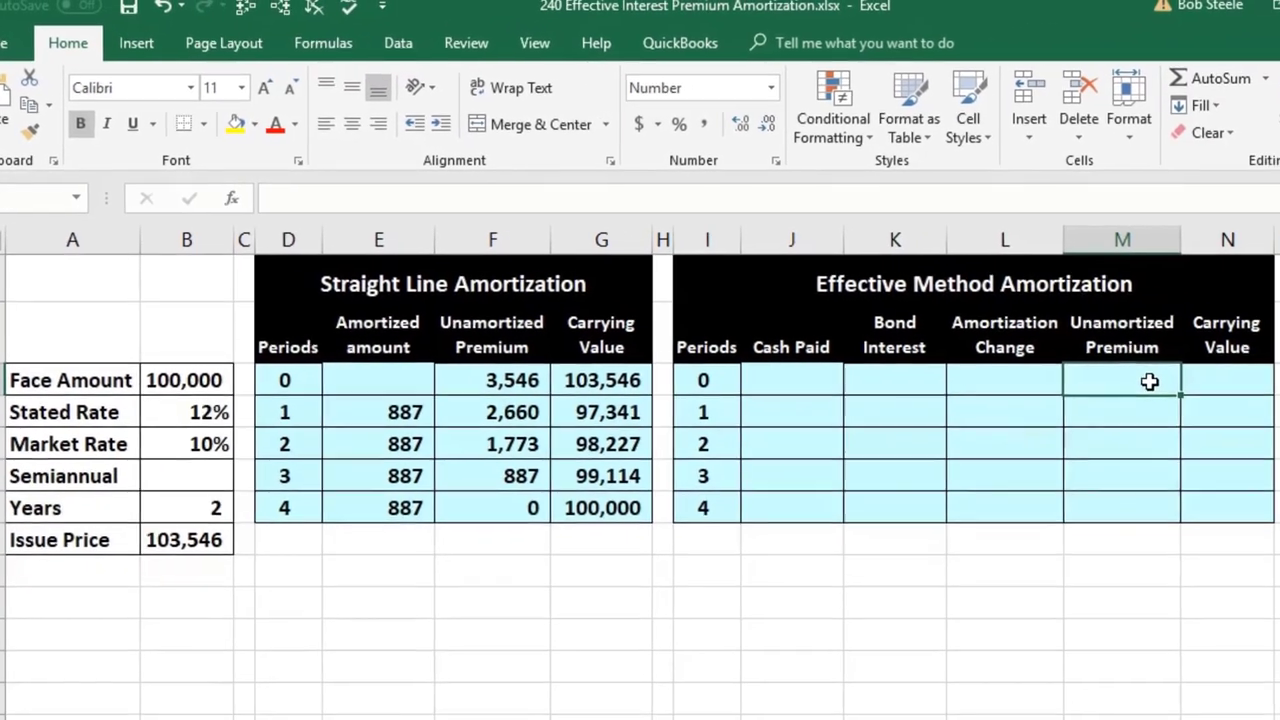
{"action": "type", "text": "="}
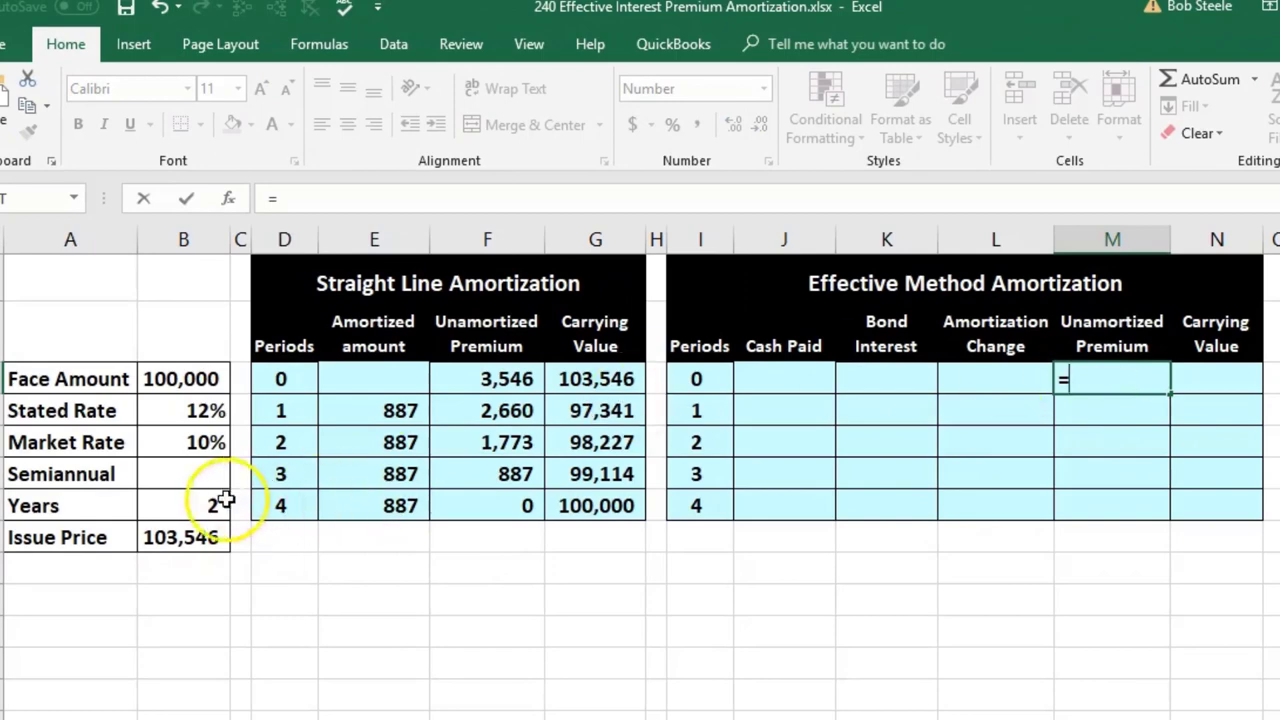
{"action": "left_click", "coordinate": [190, 540]}
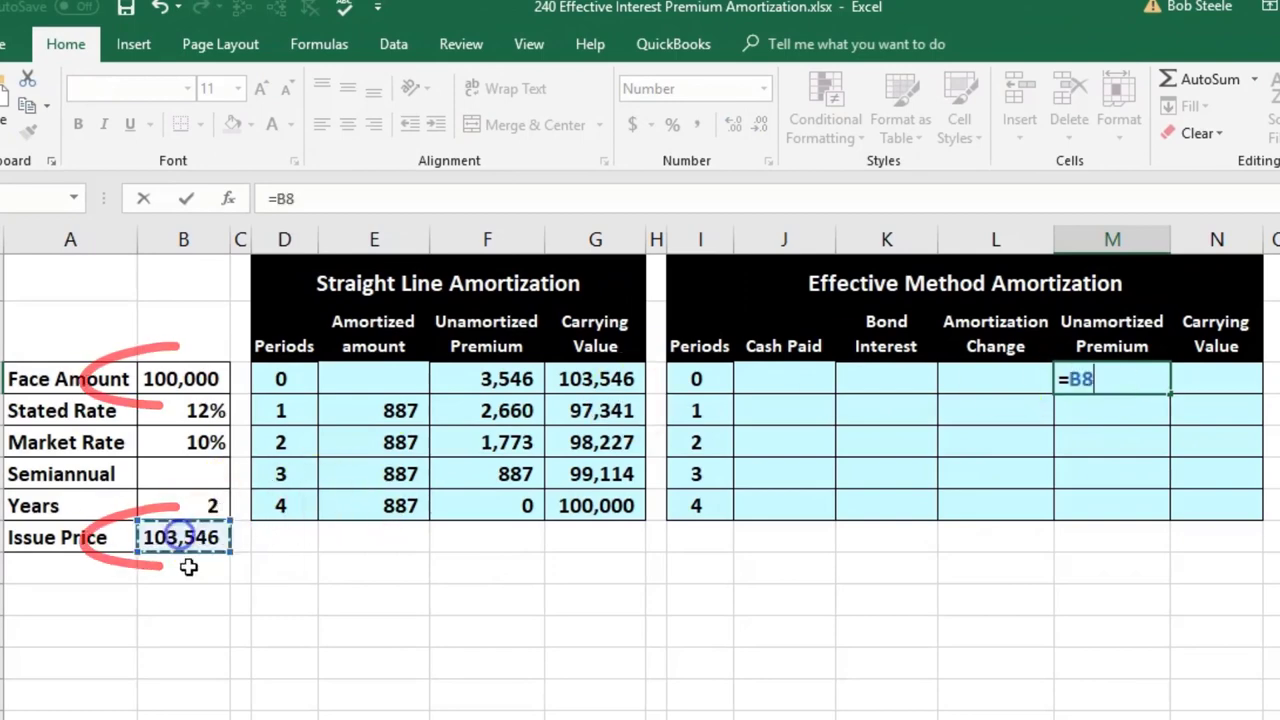
{"action": "type", "text": "-"}
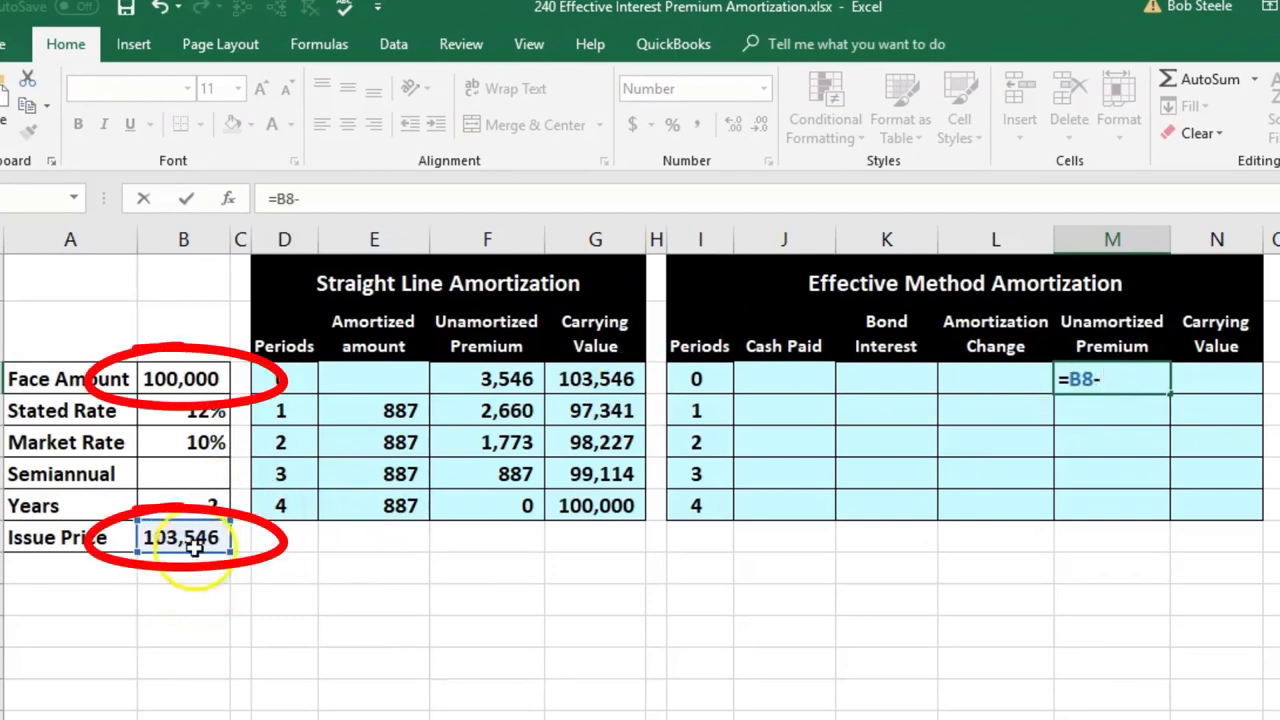
{"action": "left_click", "coordinate": [190, 372]}
{"action": "key", "text": "Return"}
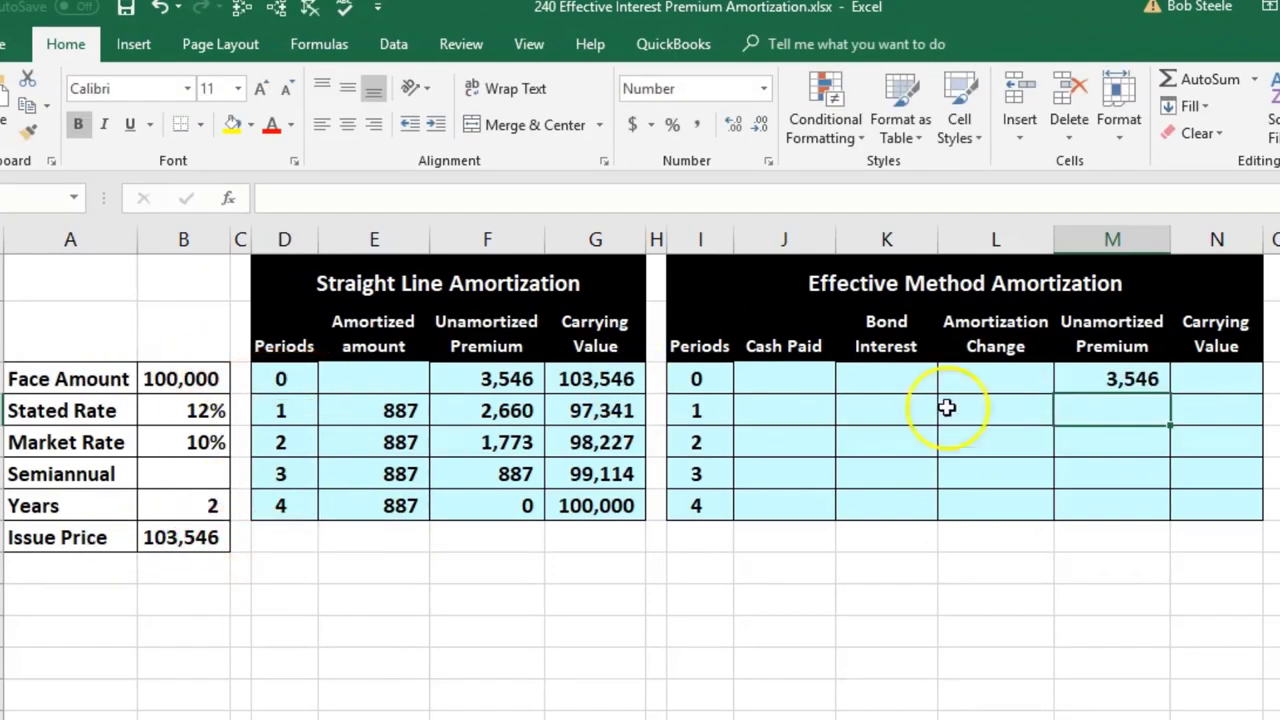
Step: Calculate the period 0 carrying value in N3 as face amount plus unamortized premium, =B3+M3
{"action": "left_click", "coordinate": [1187, 383]}
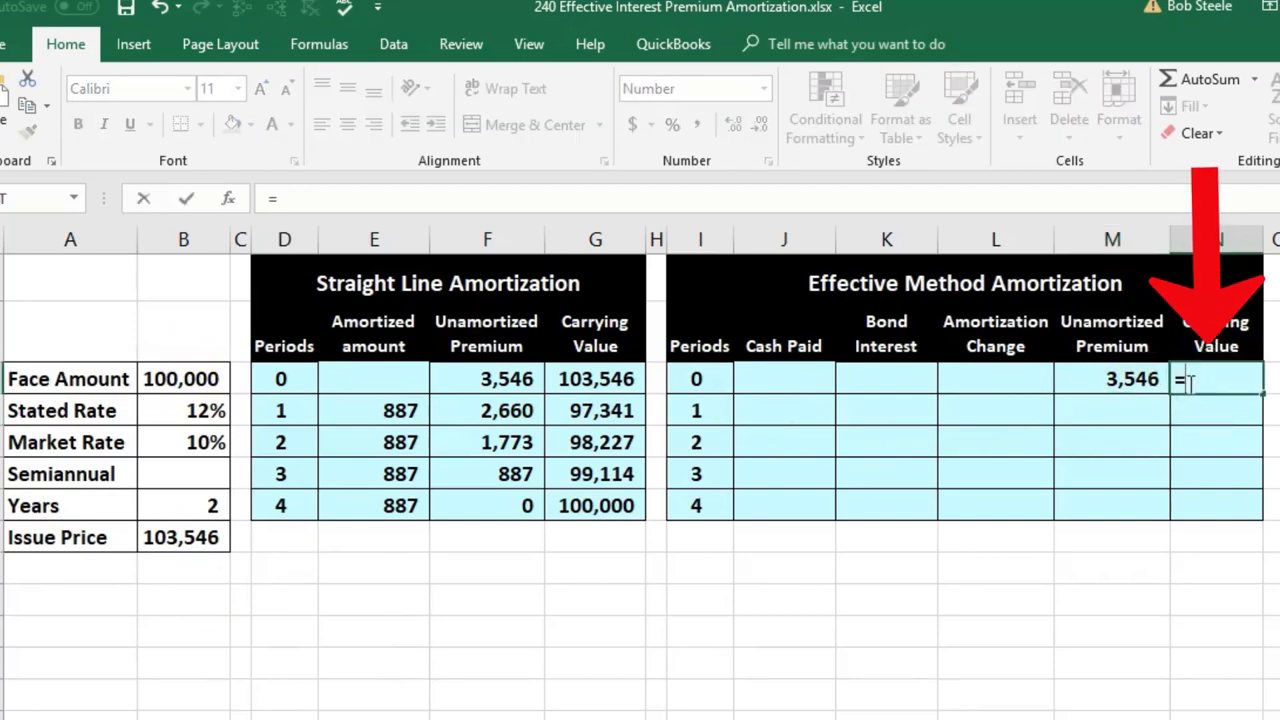
{"action": "type", "text": "="}
{"action": "left_click", "coordinate": [200, 378]}
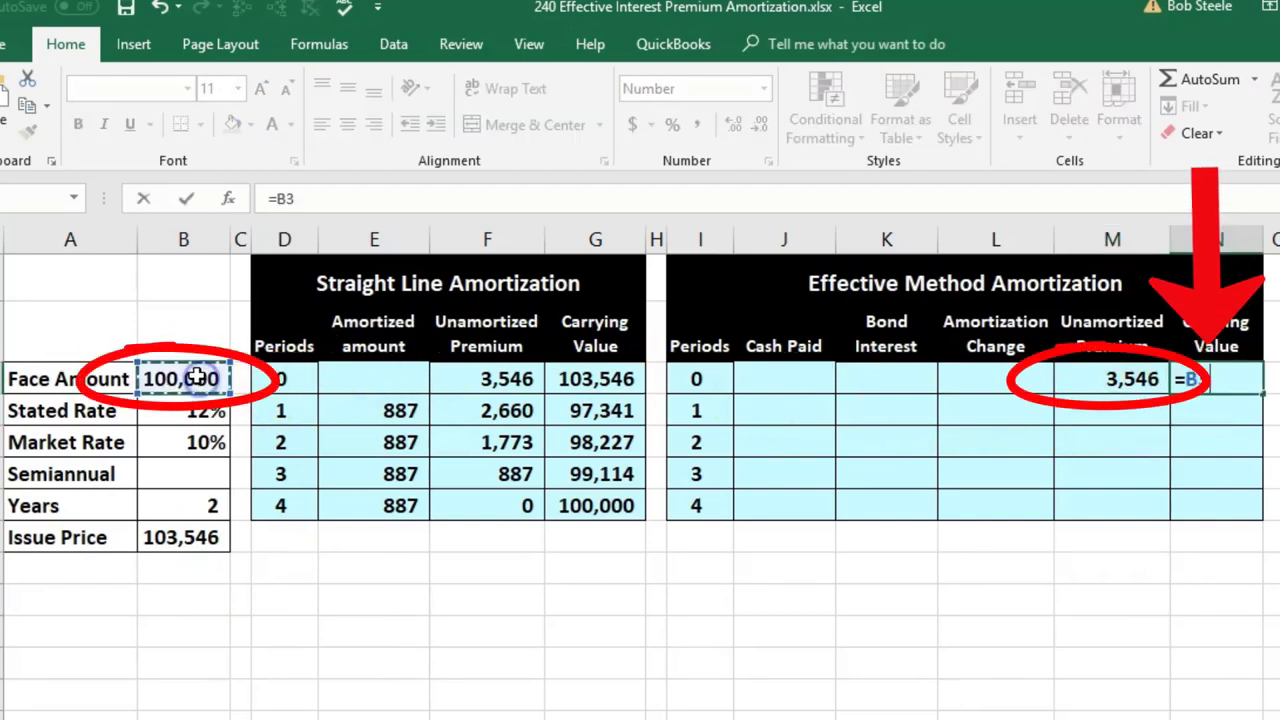
{"action": "type", "text": "+"}
{"action": "left_click", "coordinate": [1100, 374]}
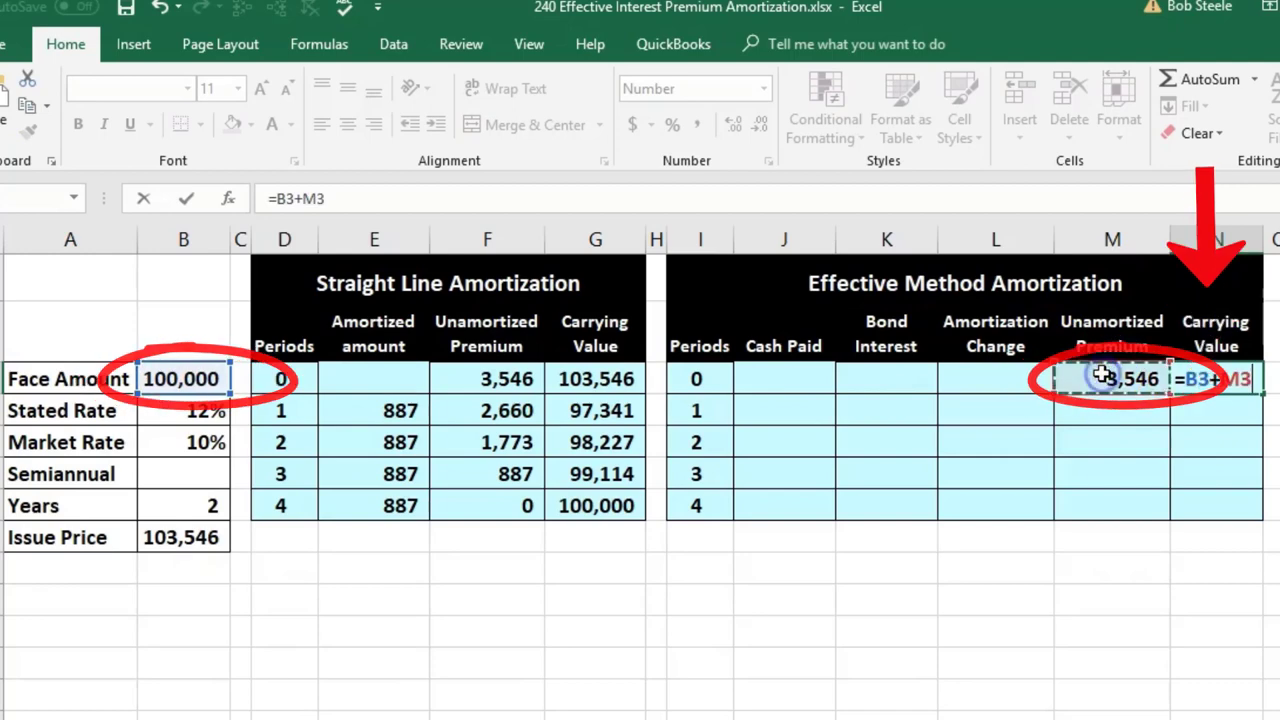
{"action": "key", "text": "Return"}
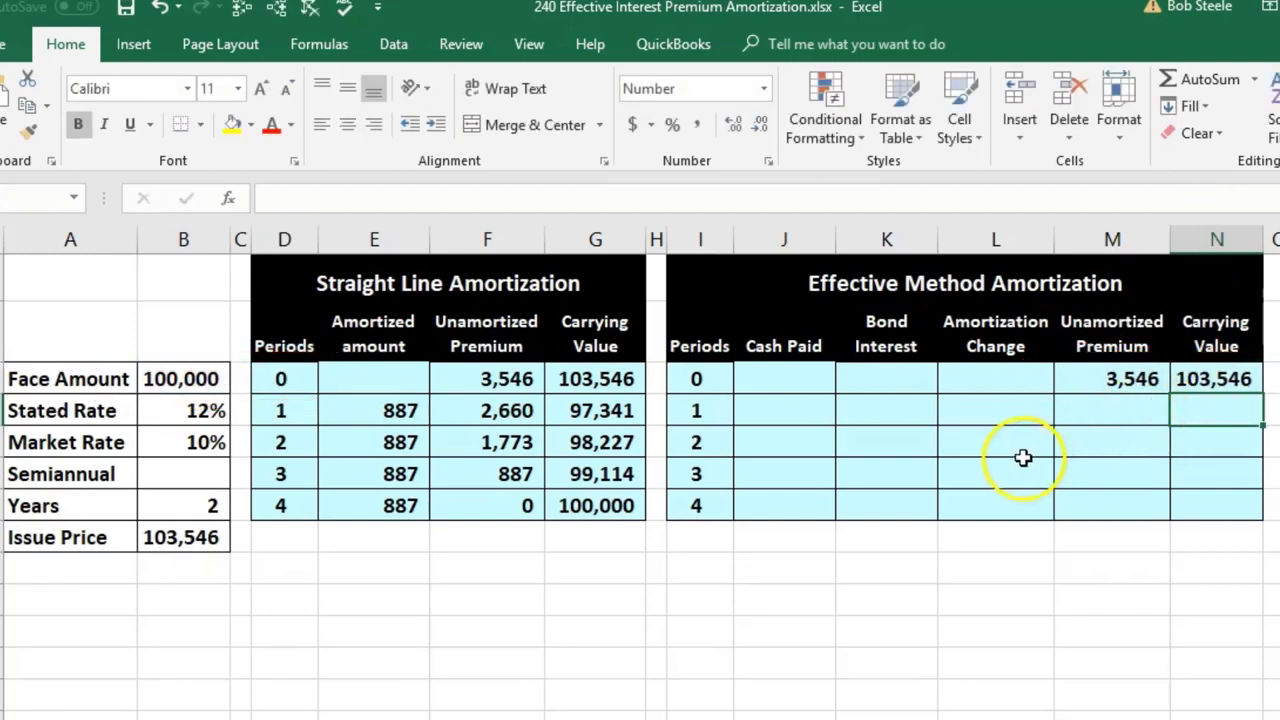
Step: Work out the semiannual cash payment in Calculator as 100,000 times 0.12, divided by 2, and close Calculator
{"action": "left_click", "coordinate": [760, 401]}
{"action": "left_click", "coordinate": [774, 421]}
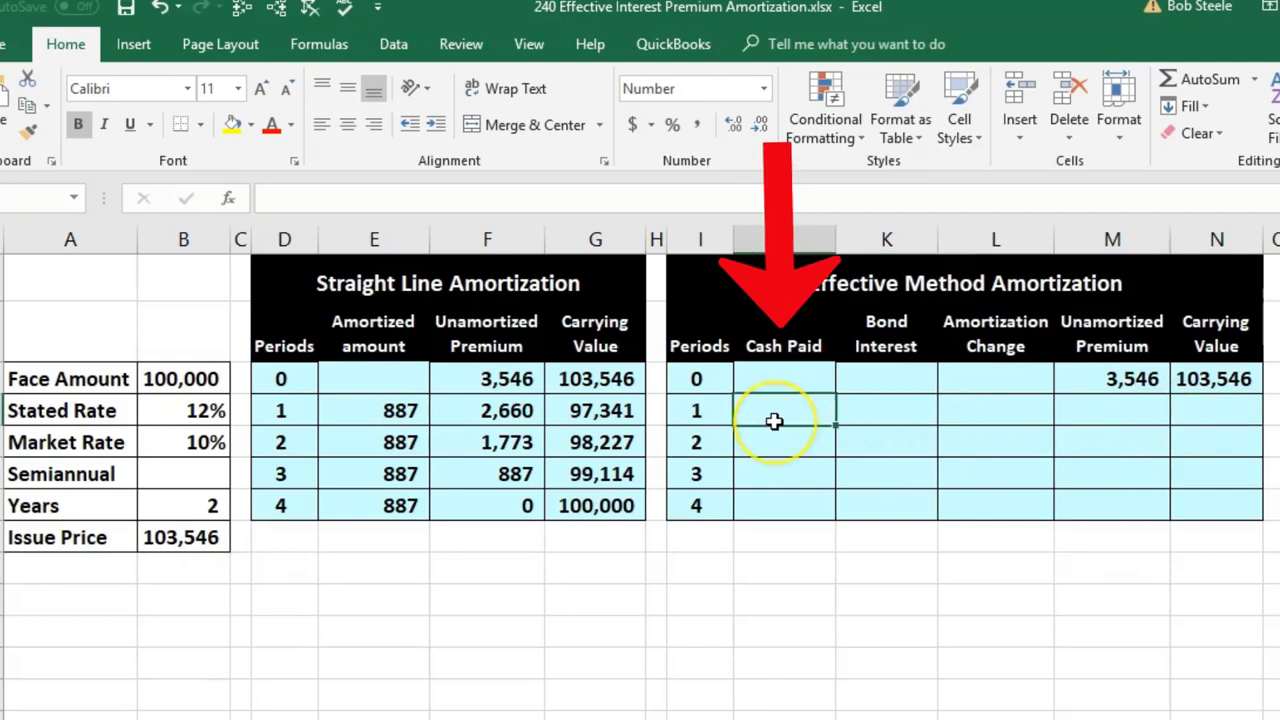
{"action": "key", "text": "XF86Calculator"}
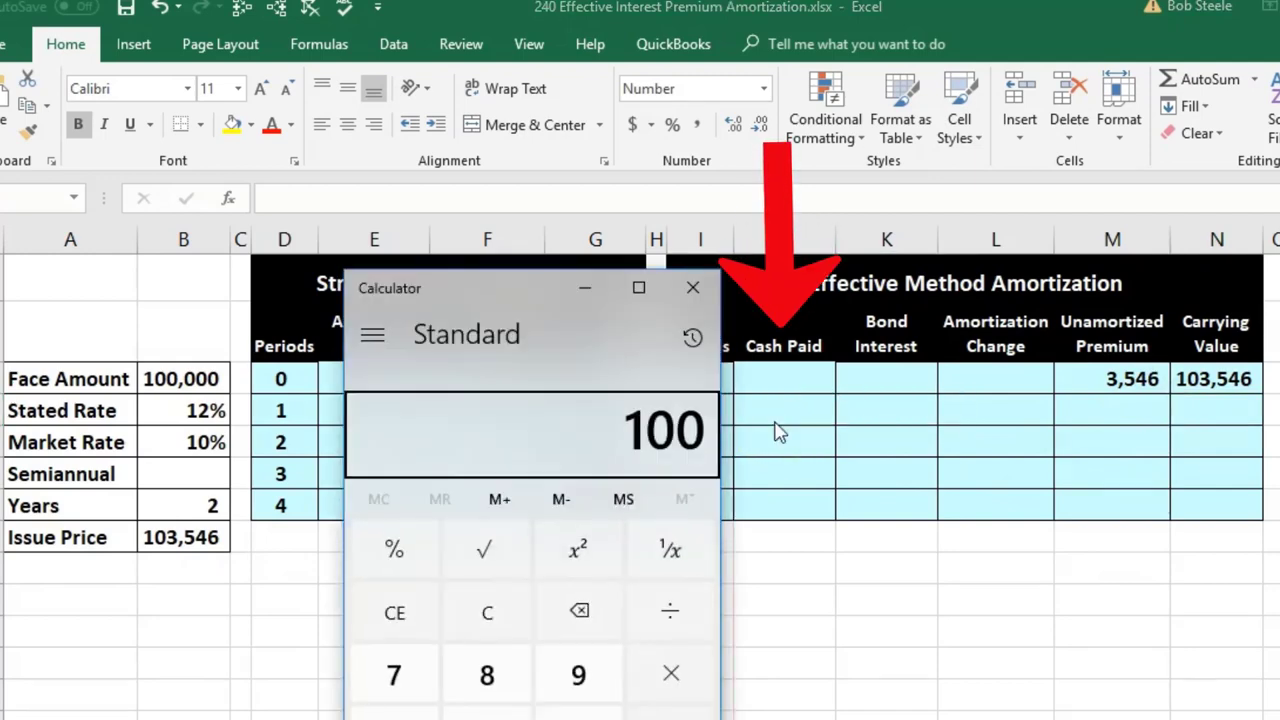
{"action": "type", "text": "100,000"}
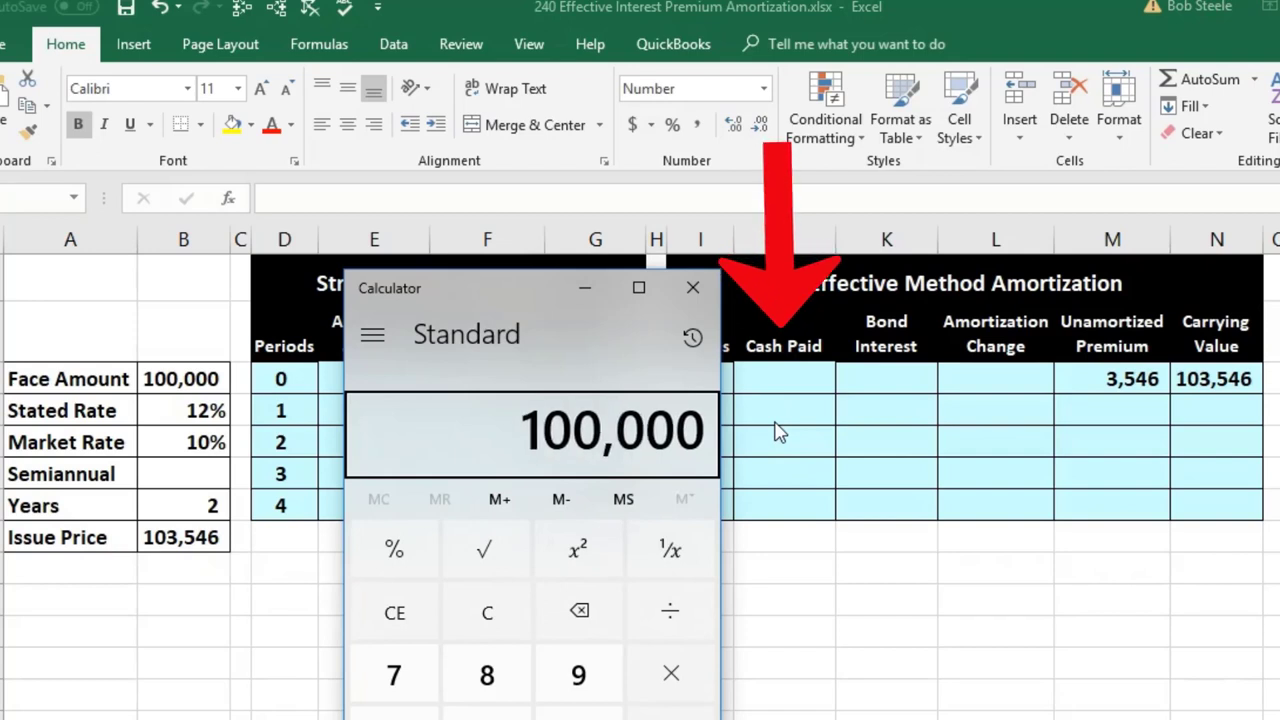
{"action": "key", "text": "asterisk"}
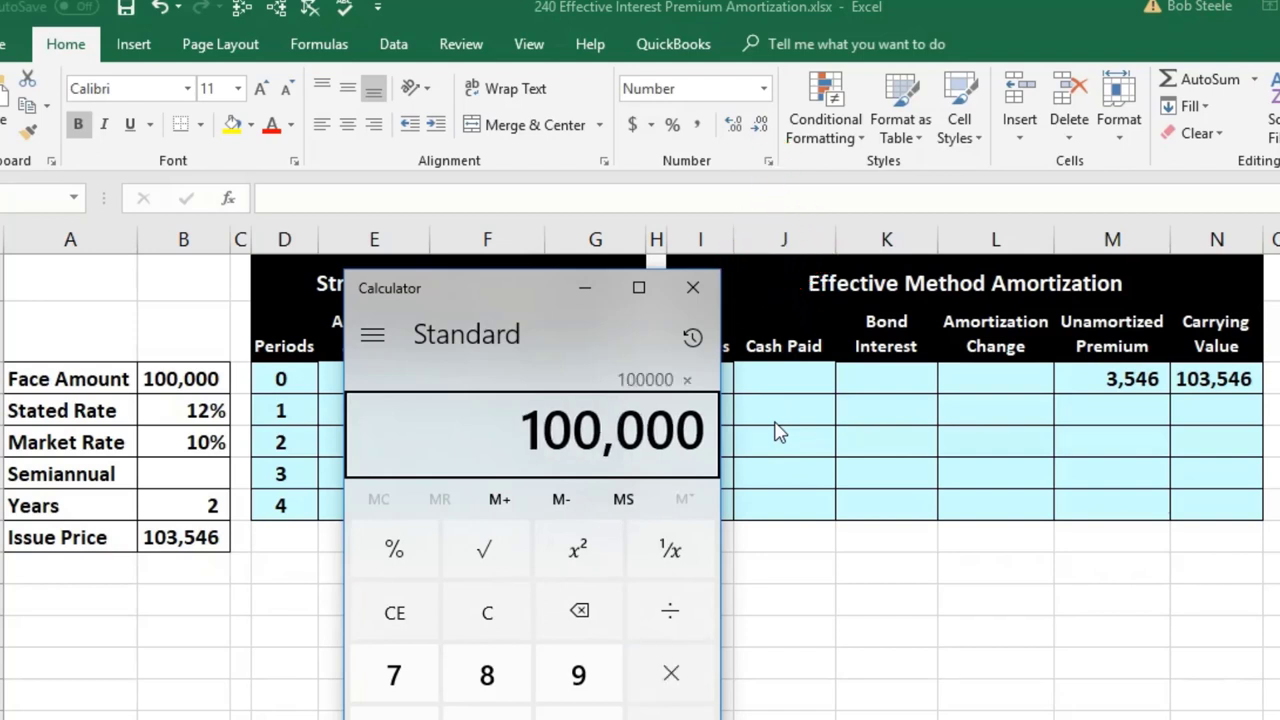
{"action": "type", "text": "."}
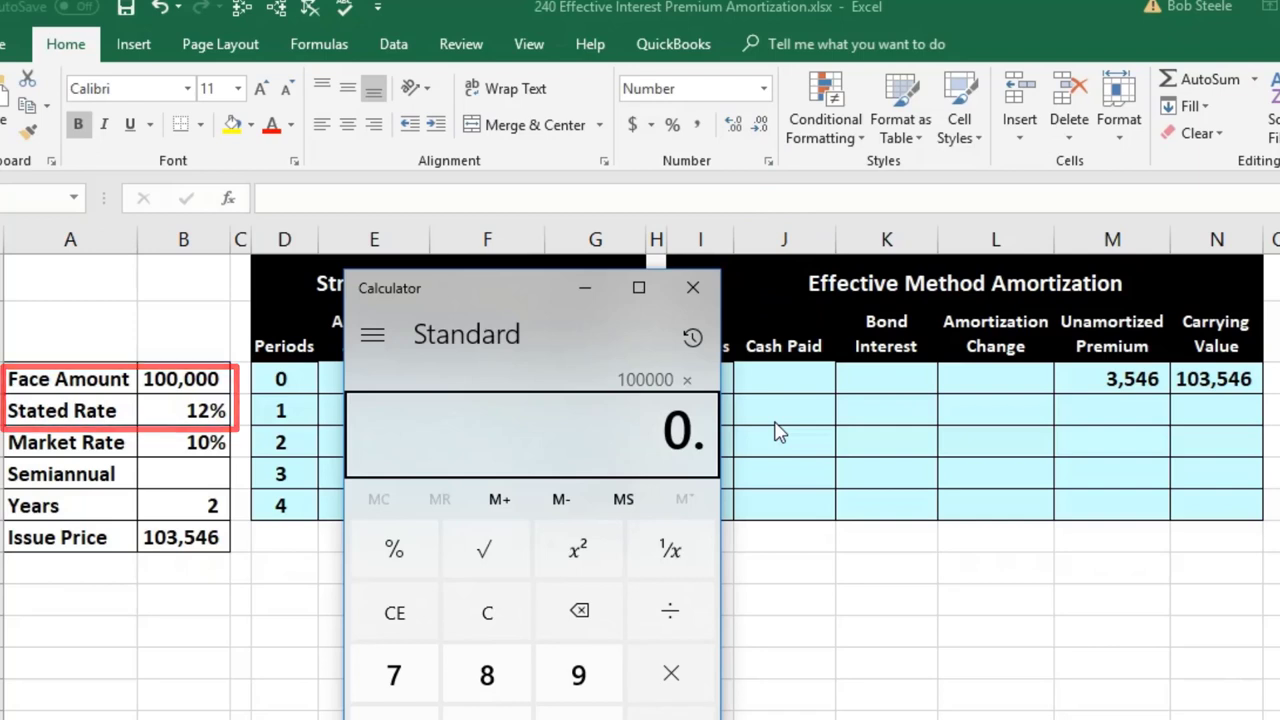
{"action": "type", "text": "12"}
{"action": "key", "text": "Return"}
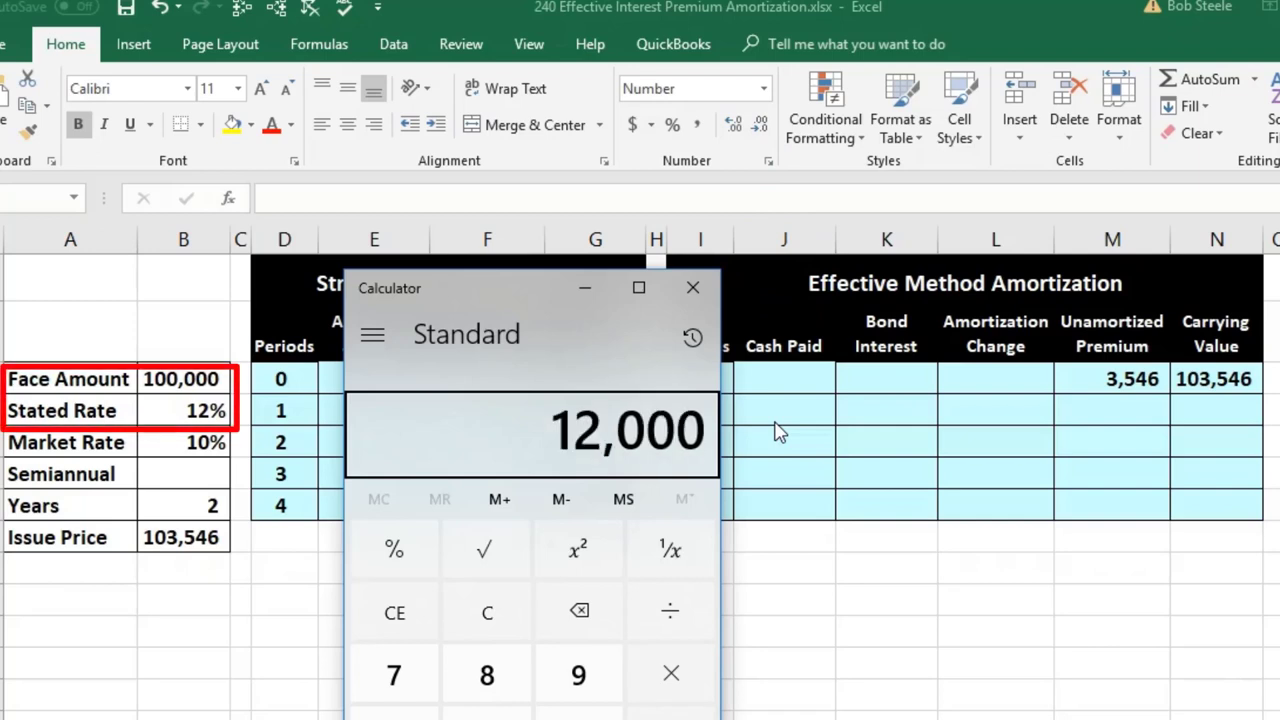
{"action": "left_click", "coordinate": [723, 456]}
{"action": "key", "text": "slash"}
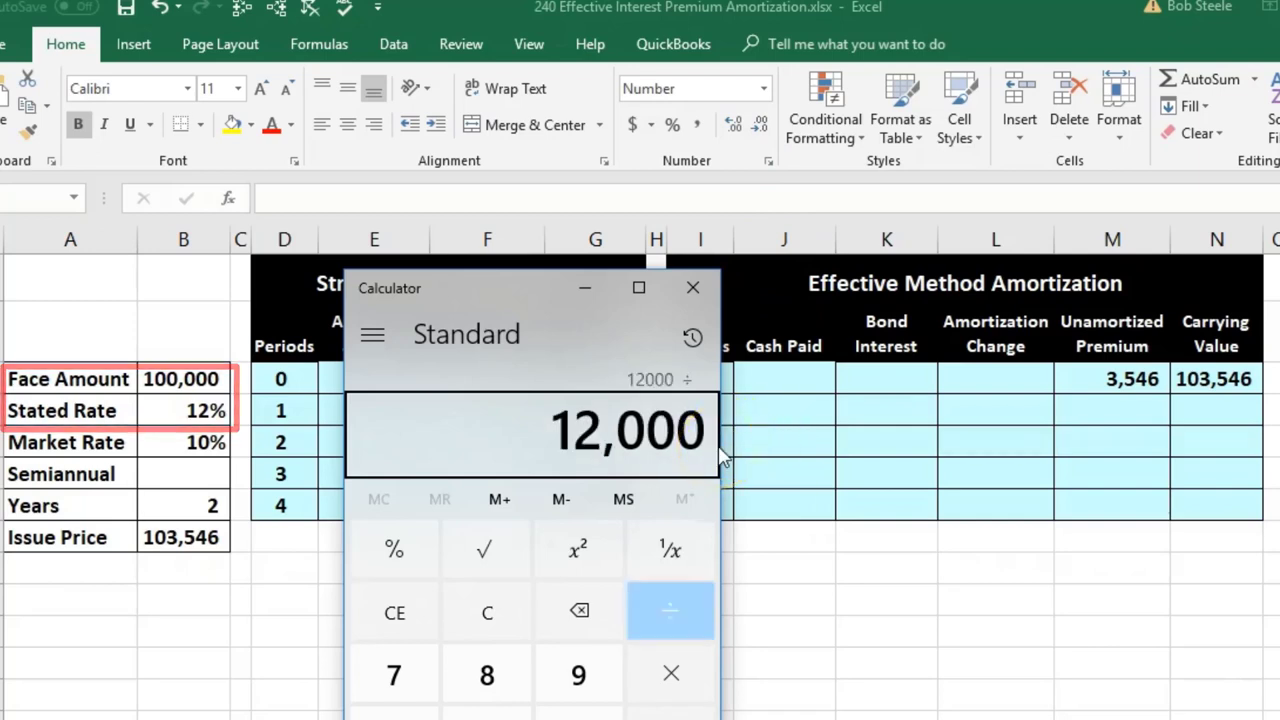
{"action": "type", "text": "2"}
{"action": "key", "text": "Return"}
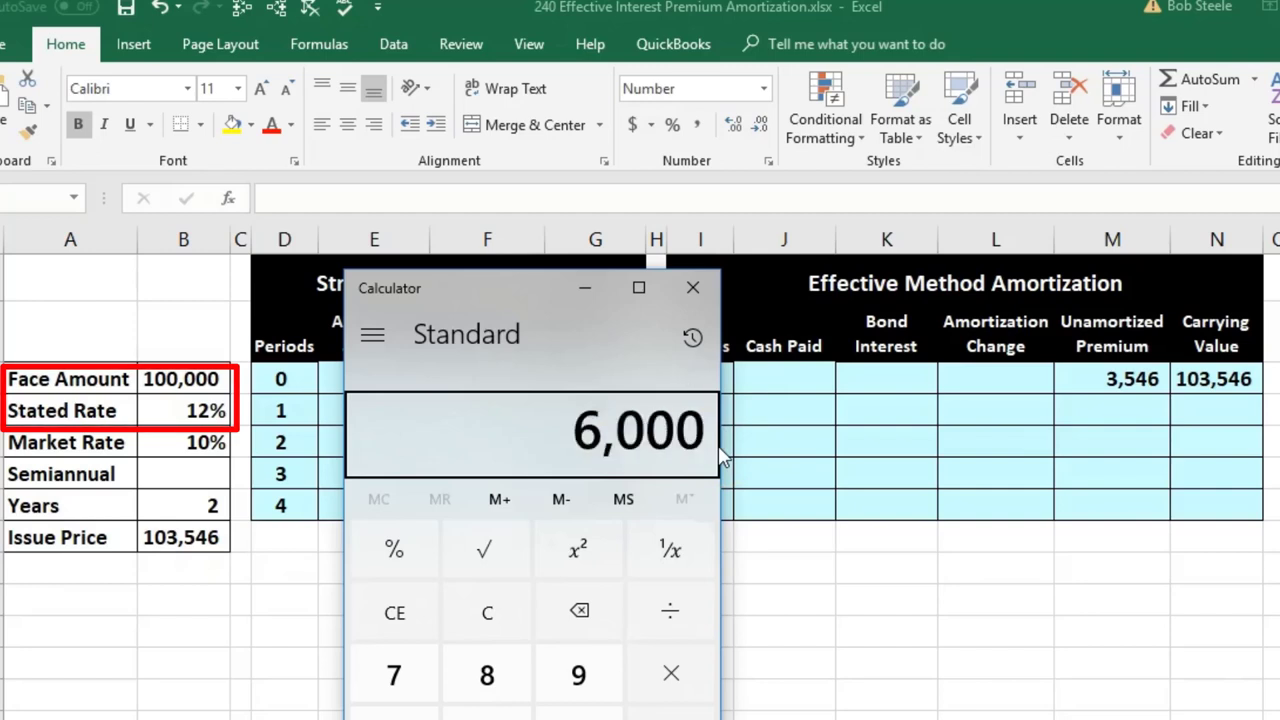
{"action": "left_click", "coordinate": [700, 405]}
{"action": "left_click", "coordinate": [696, 294]}
Step: Calculate the period 1 cash paid in J4 as face amount times stated rate for half a year, =B3*B4/2
{"action": "left_click", "coordinate": [751, 417]}
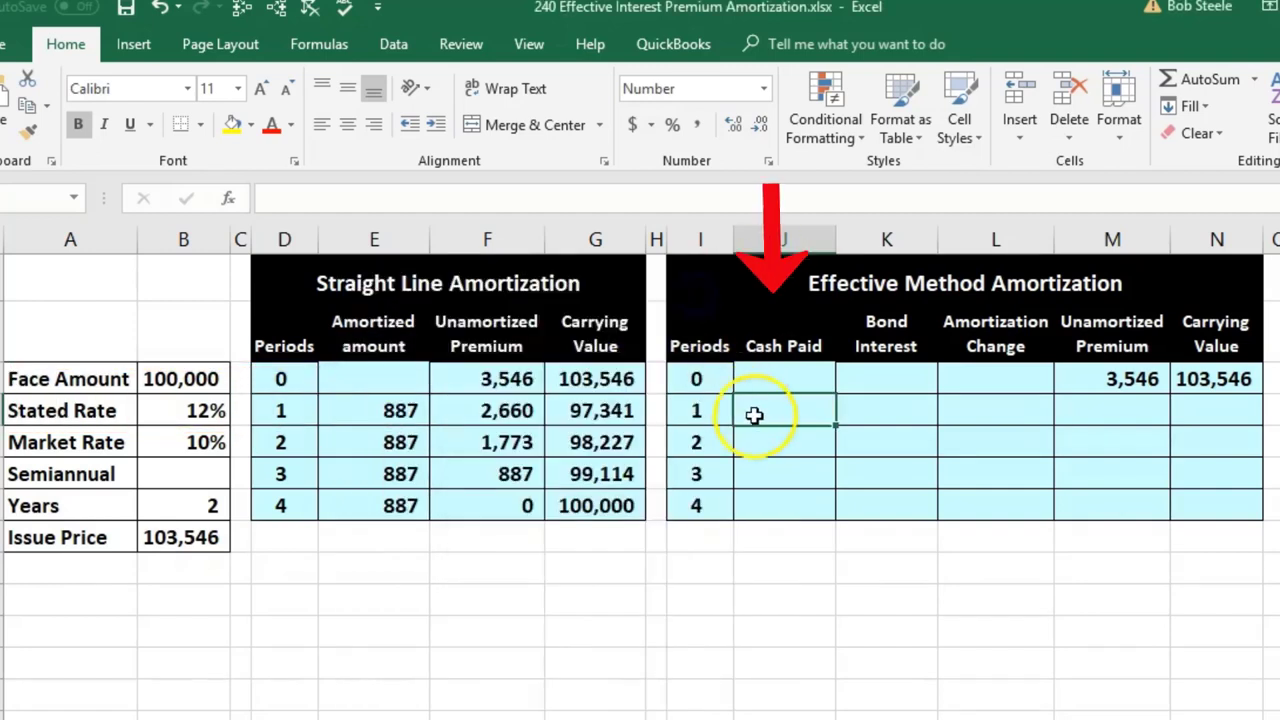
{"action": "type", "text": "="}
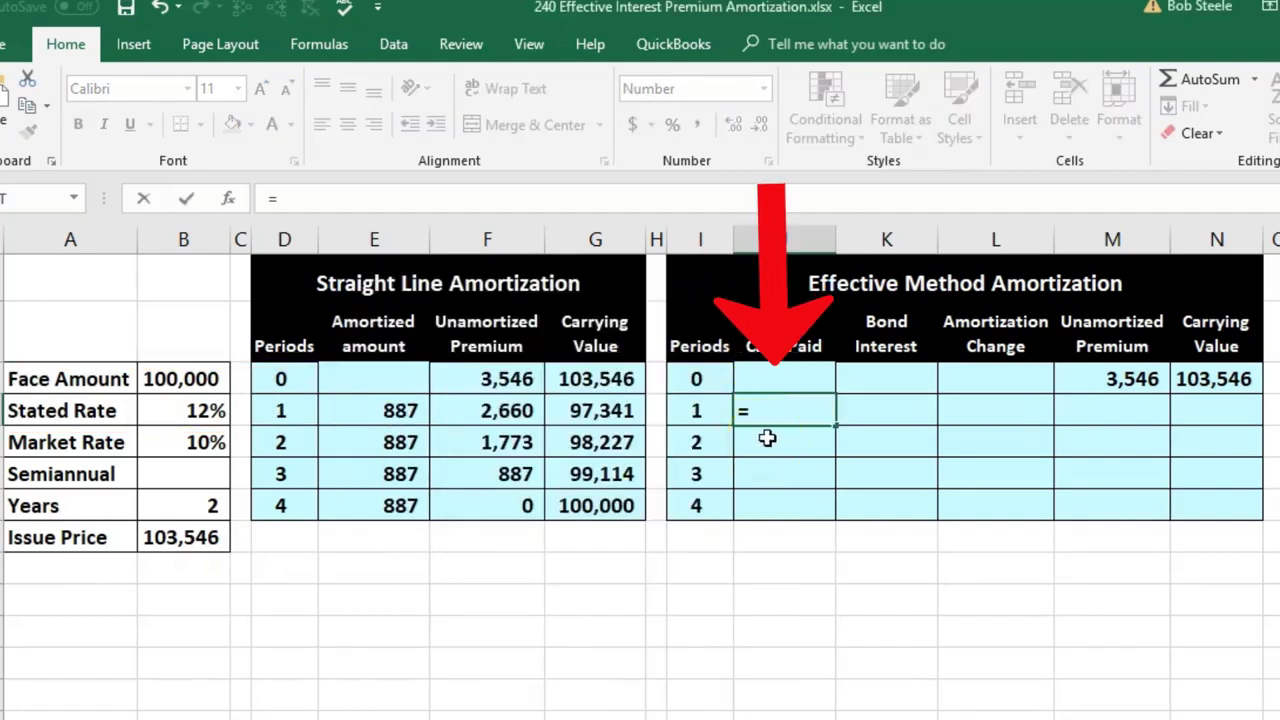
{"action": "left_click", "coordinate": [198, 379]}
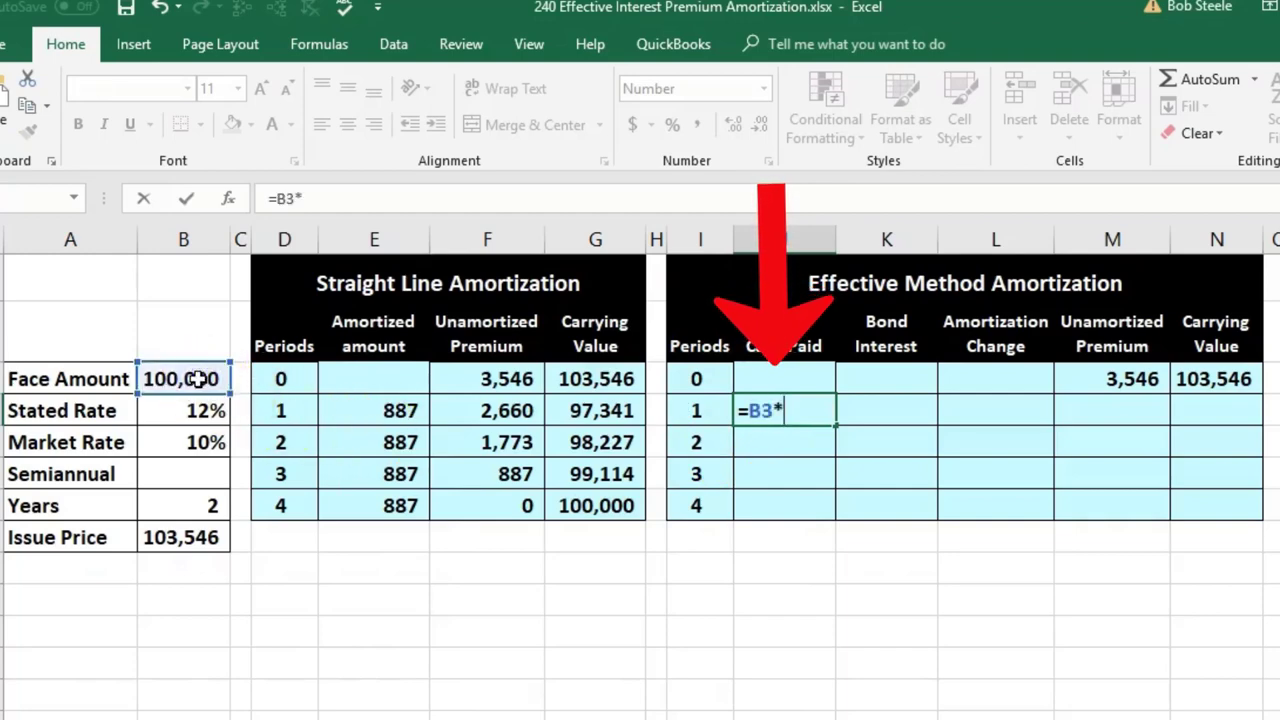
{"action": "type", "text": "*"}
{"action": "left_click", "coordinate": [162, 400]}
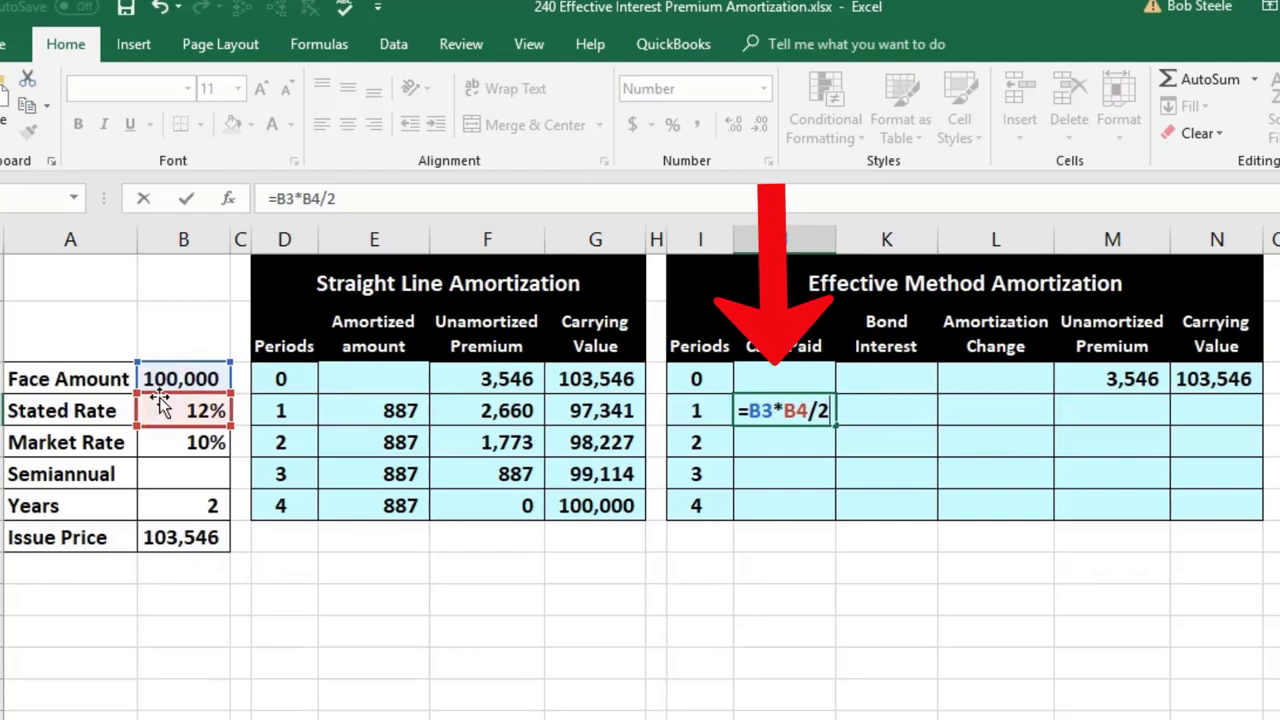
{"action": "type", "text": "/2"}
{"action": "key", "text": "Return"}
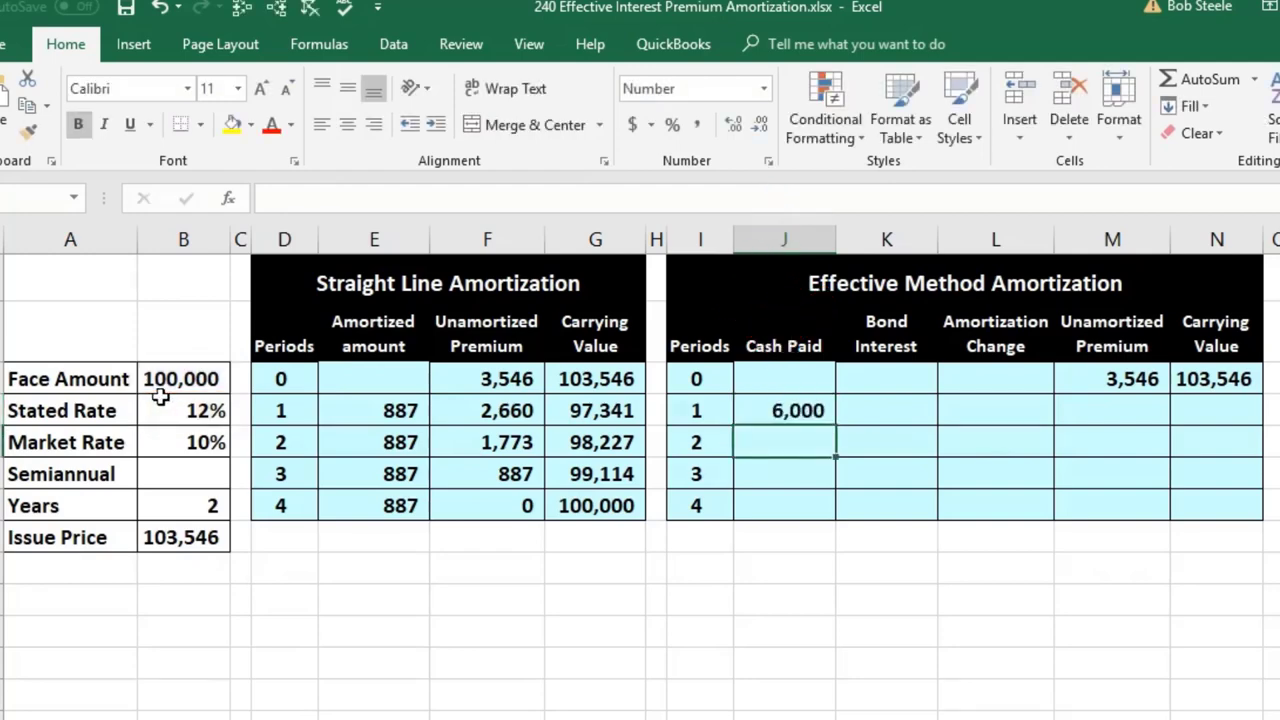
Step: Write the period 1 bond interest formula in K4 as carrying value times market rate for half a year, =N3*B5/2
{"action": "left_click", "coordinate": [892, 406]}
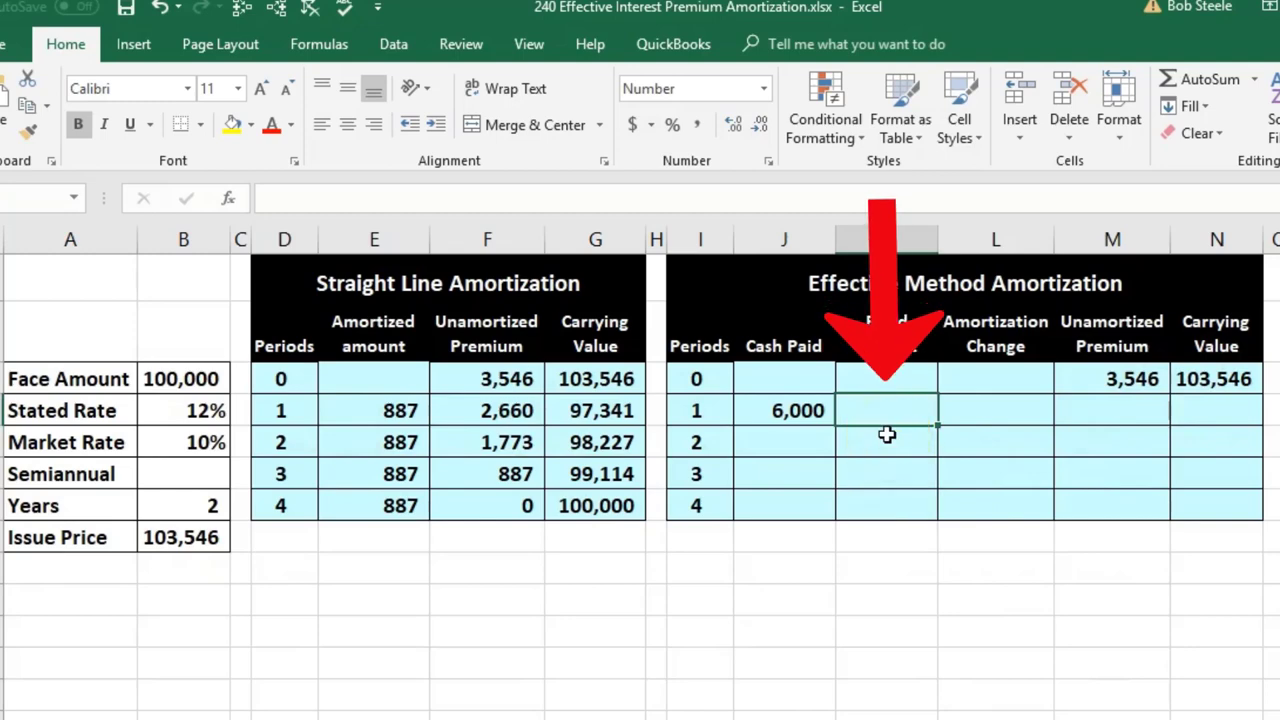
{"action": "type", "text": "="}
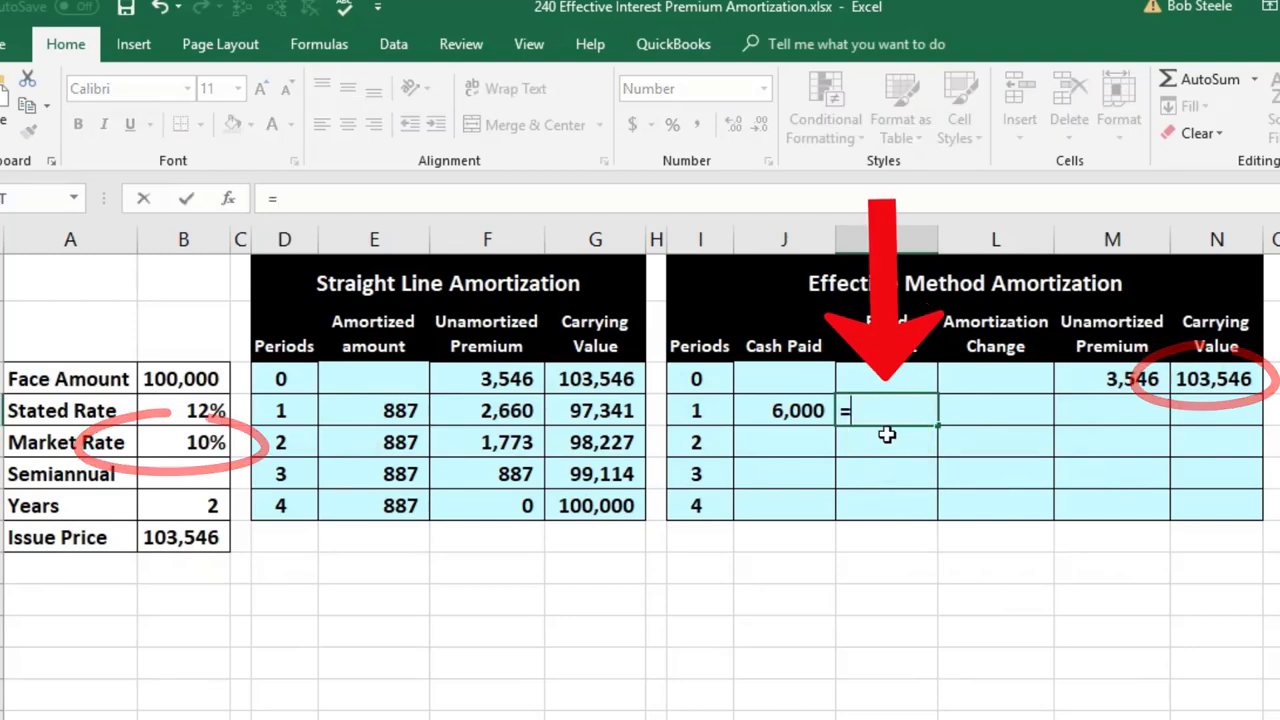
{"action": "left_click", "coordinate": [1213, 375]}
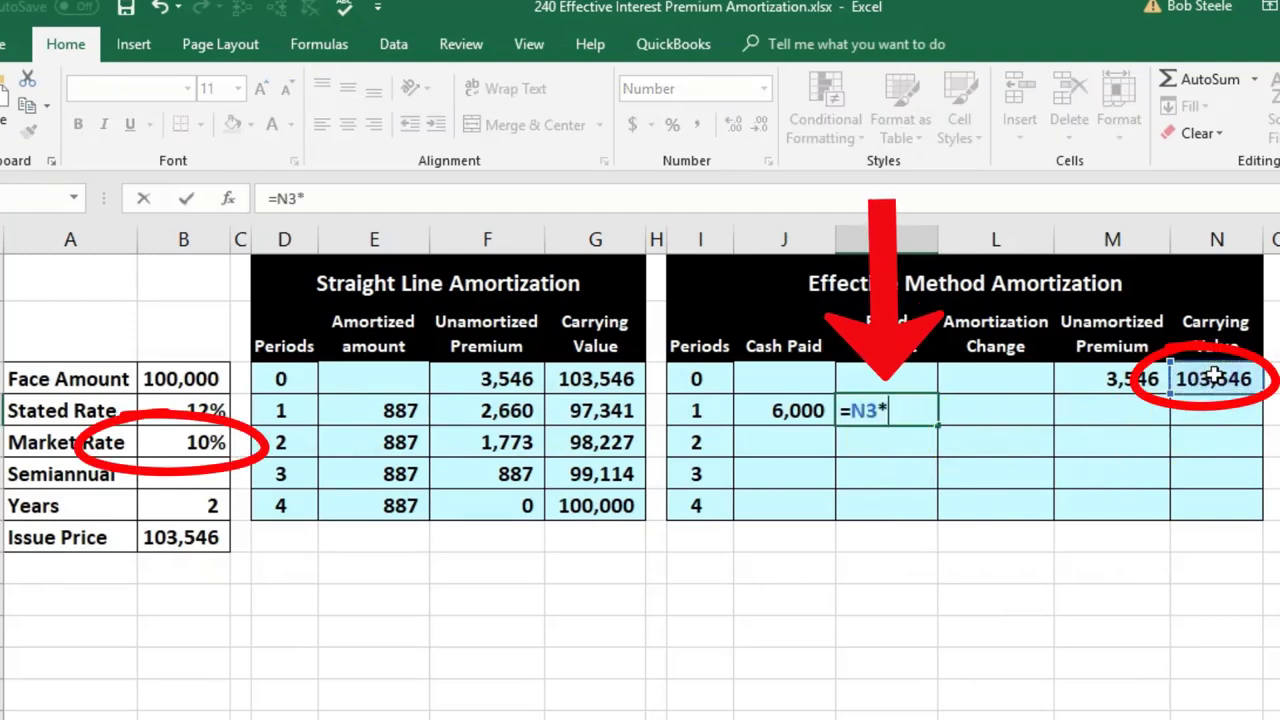
{"action": "left_click", "coordinate": [195, 446]}
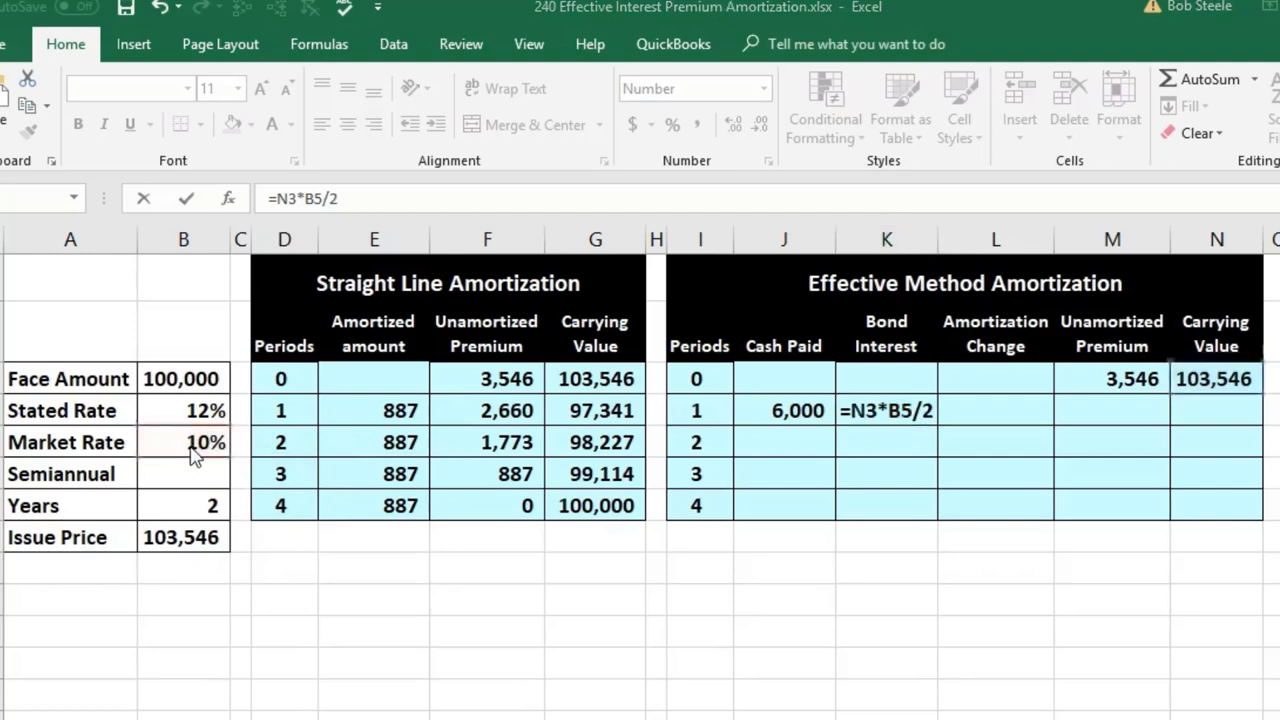
Step: Check the period 1 bond interest in Calculator as 103,546 times 0.1, divided by 2, and close Calculator
{"action": "key", "text": "XF86Calculator"}
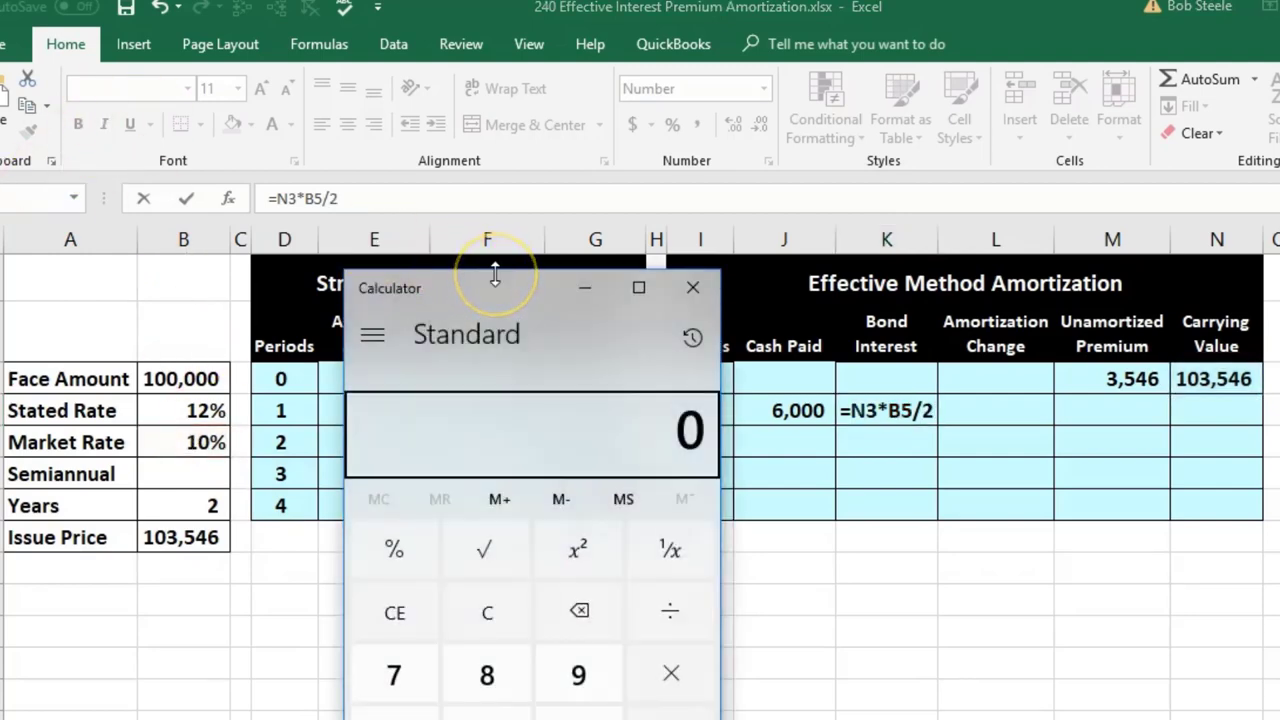
{"action": "type", "text": "103546"}
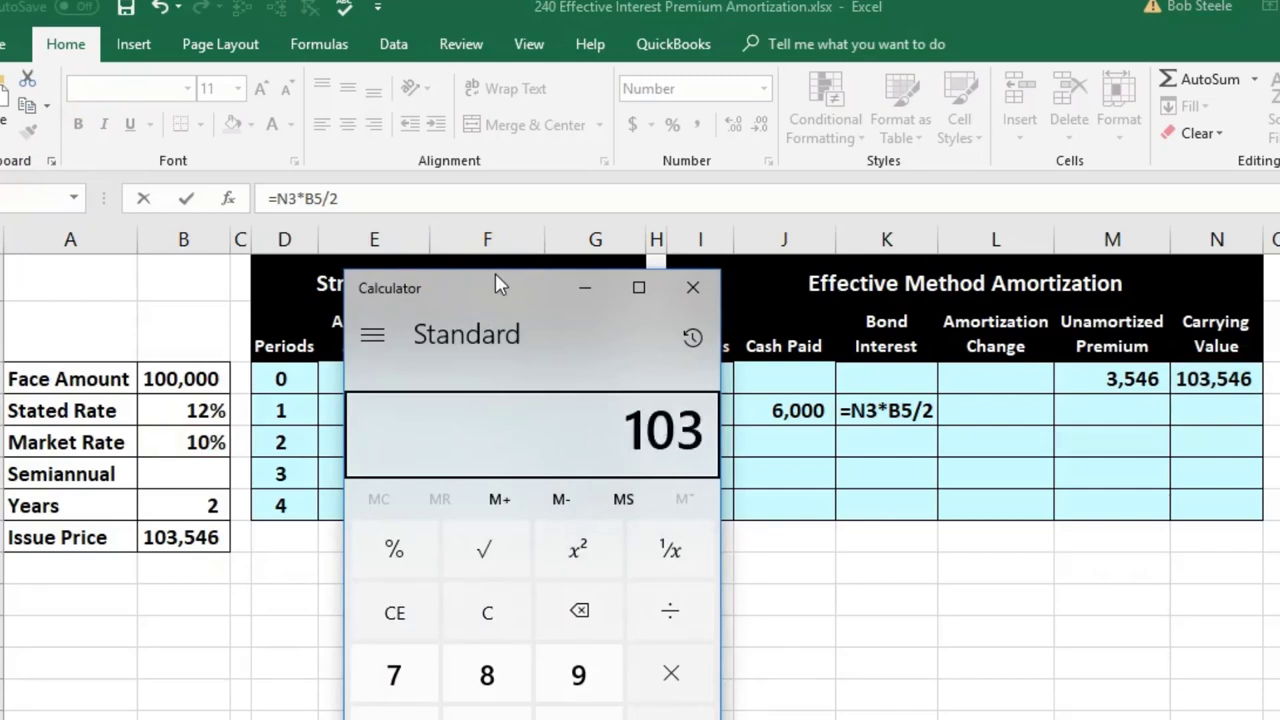
{"action": "key", "text": "asterisk"}
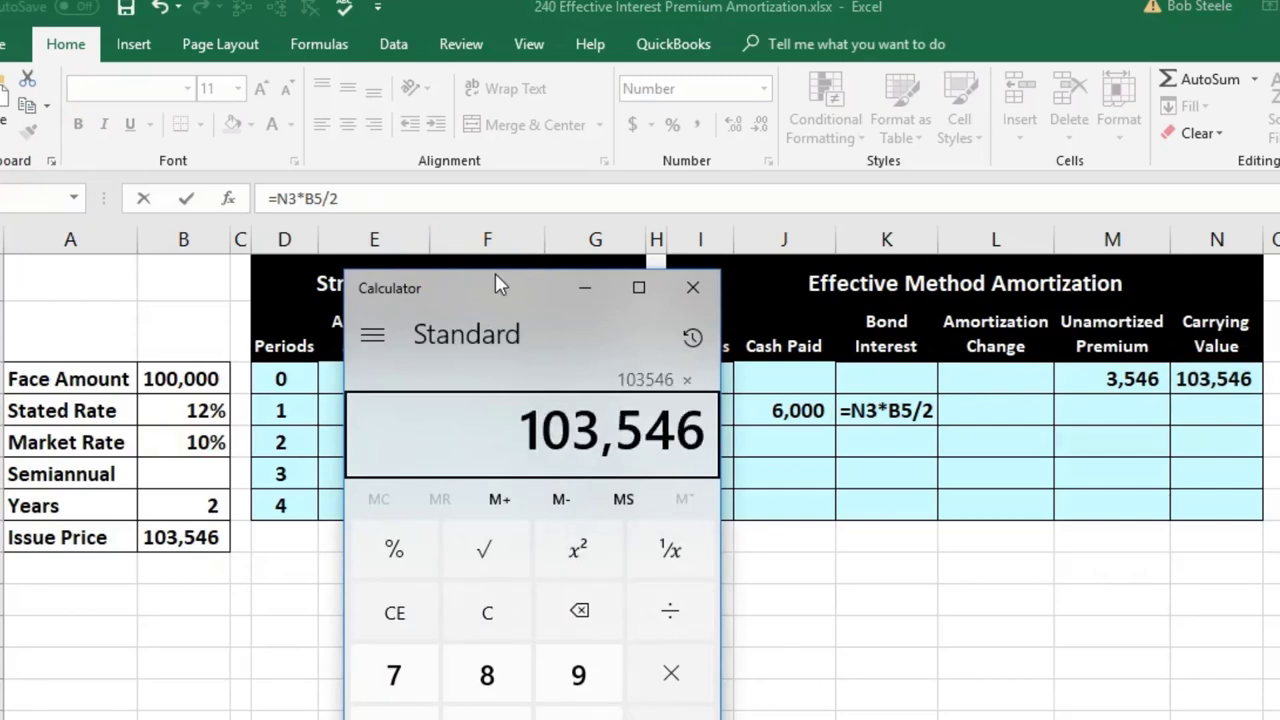
{"action": "type", "text": ".1"}
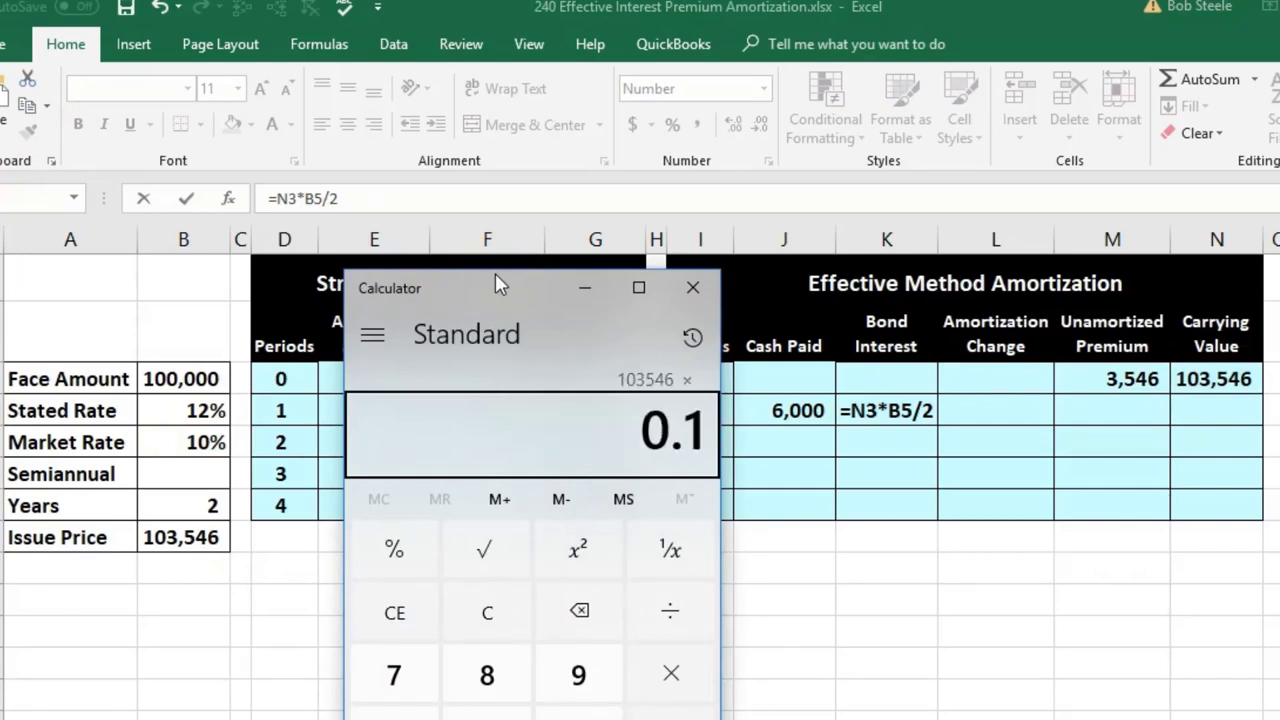
{"action": "key", "text": "Return"}
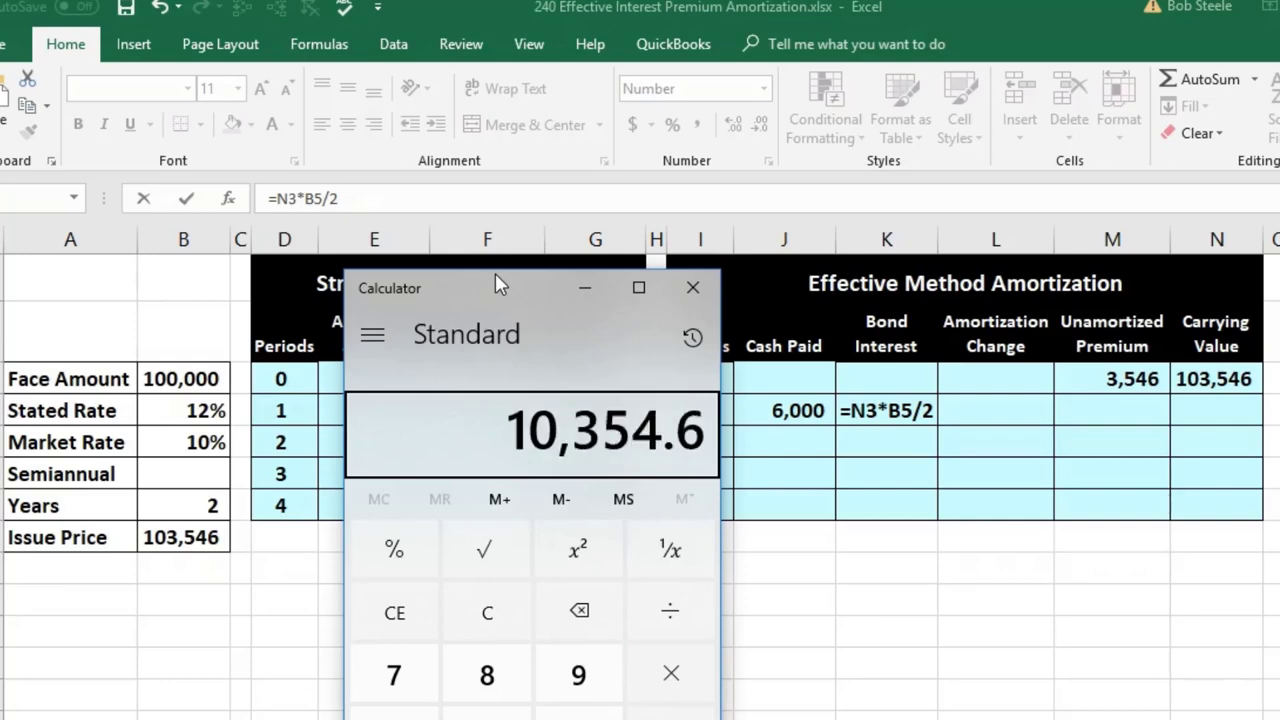
{"action": "key", "text": "slash"}
{"action": "type", "text": "2"}
{"action": "key", "text": "Return"}
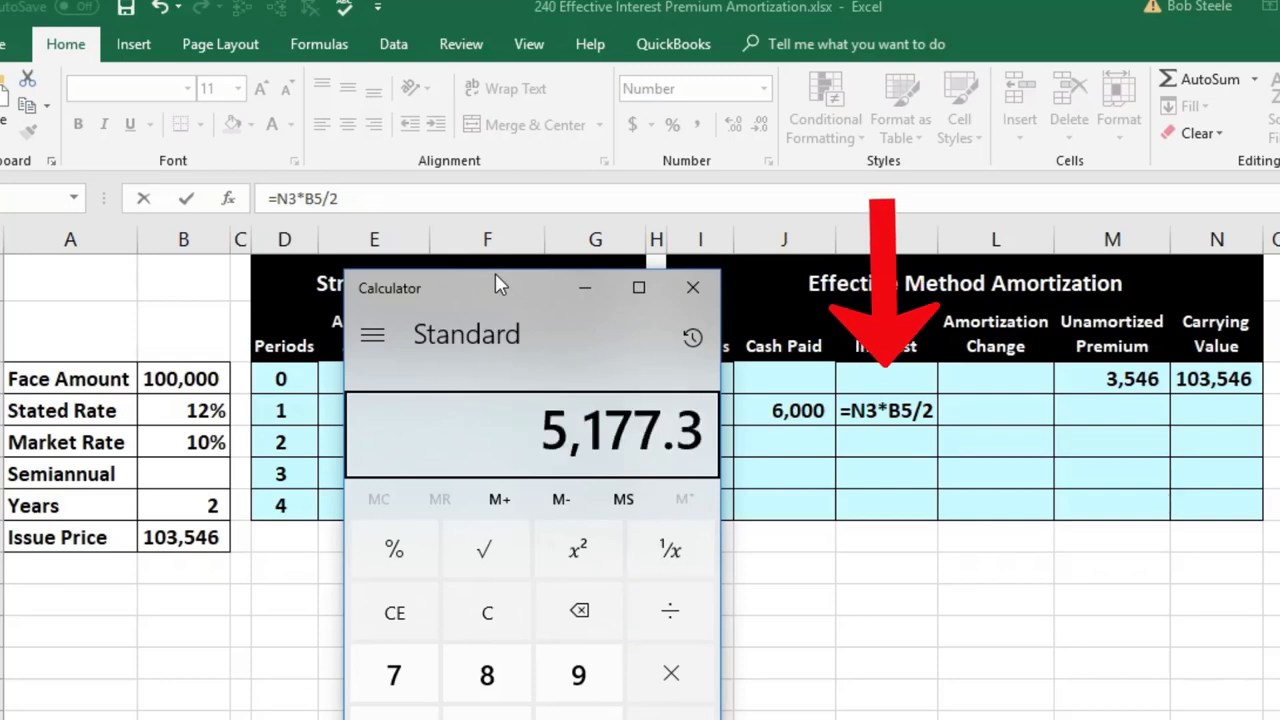
{"action": "left_click", "coordinate": [697, 270]}
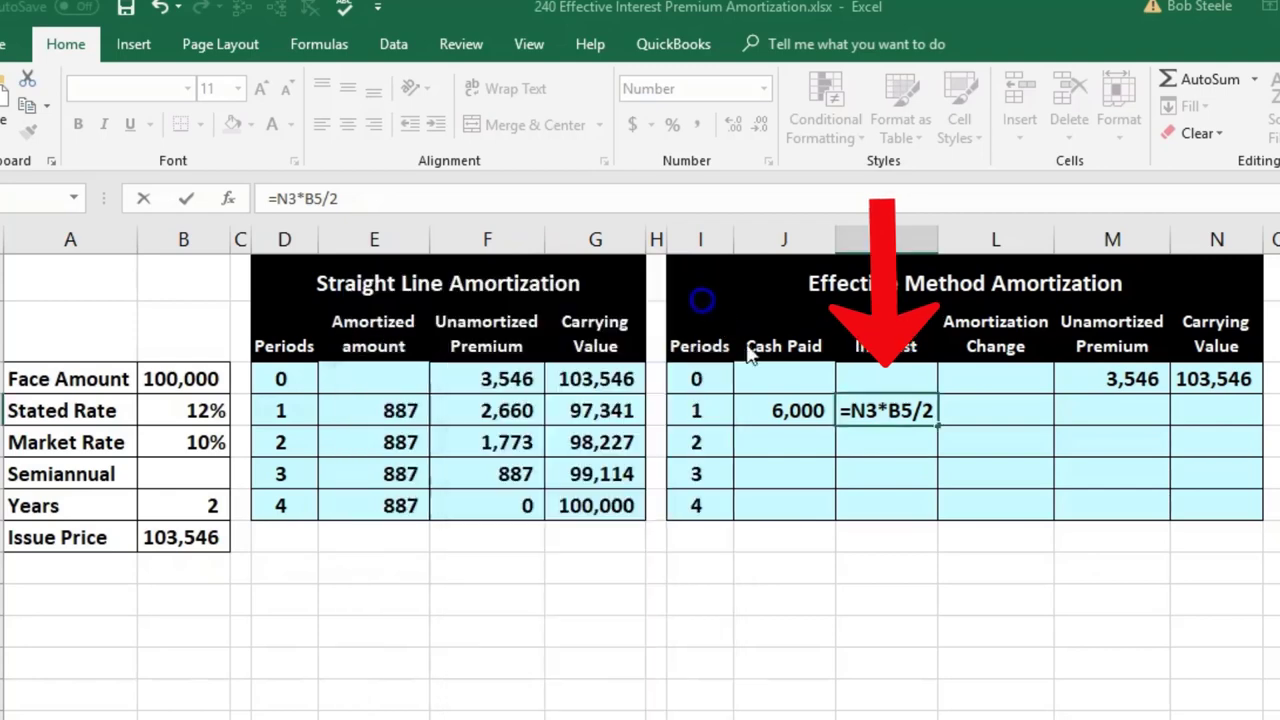
Step: Commit the period 1 bond interest formula and calculate the amortization change in L4 as cash paid minus bond interest, =J4-K4
{"action": "left_click", "coordinate": [866, 400]}
{"action": "key", "text": "Return"}
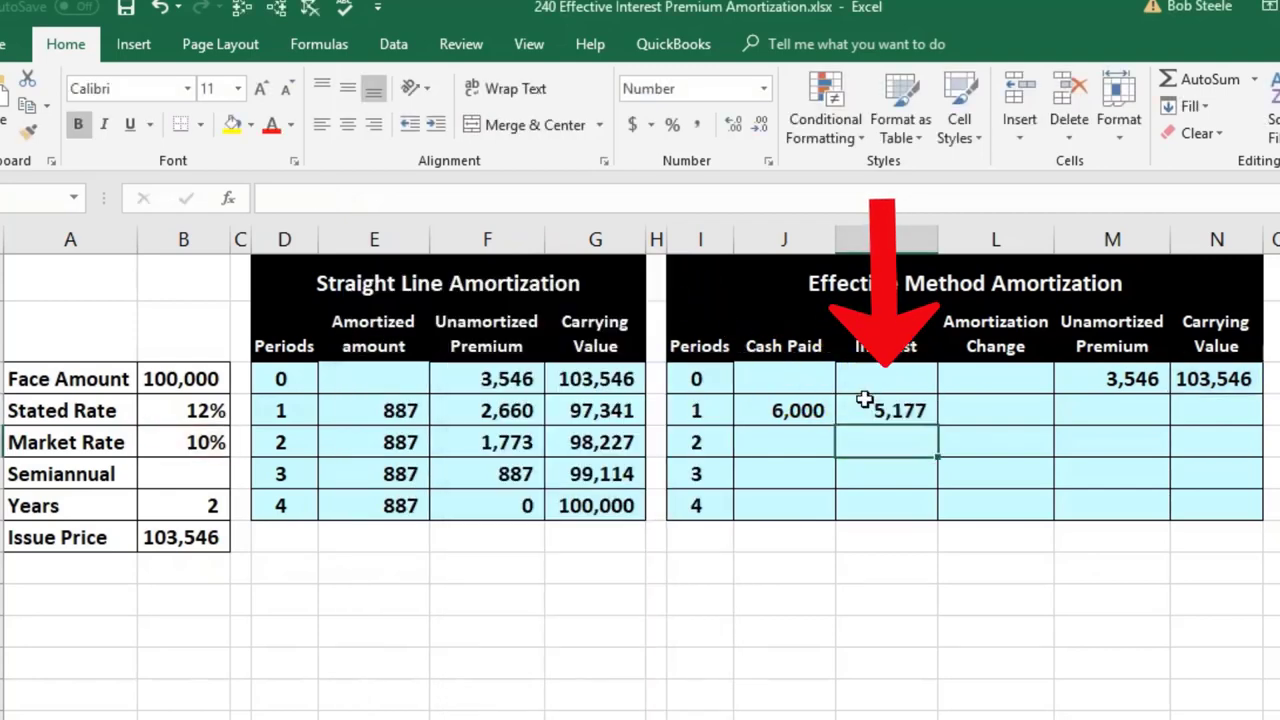
{"action": "left_click", "coordinate": [1005, 401]}
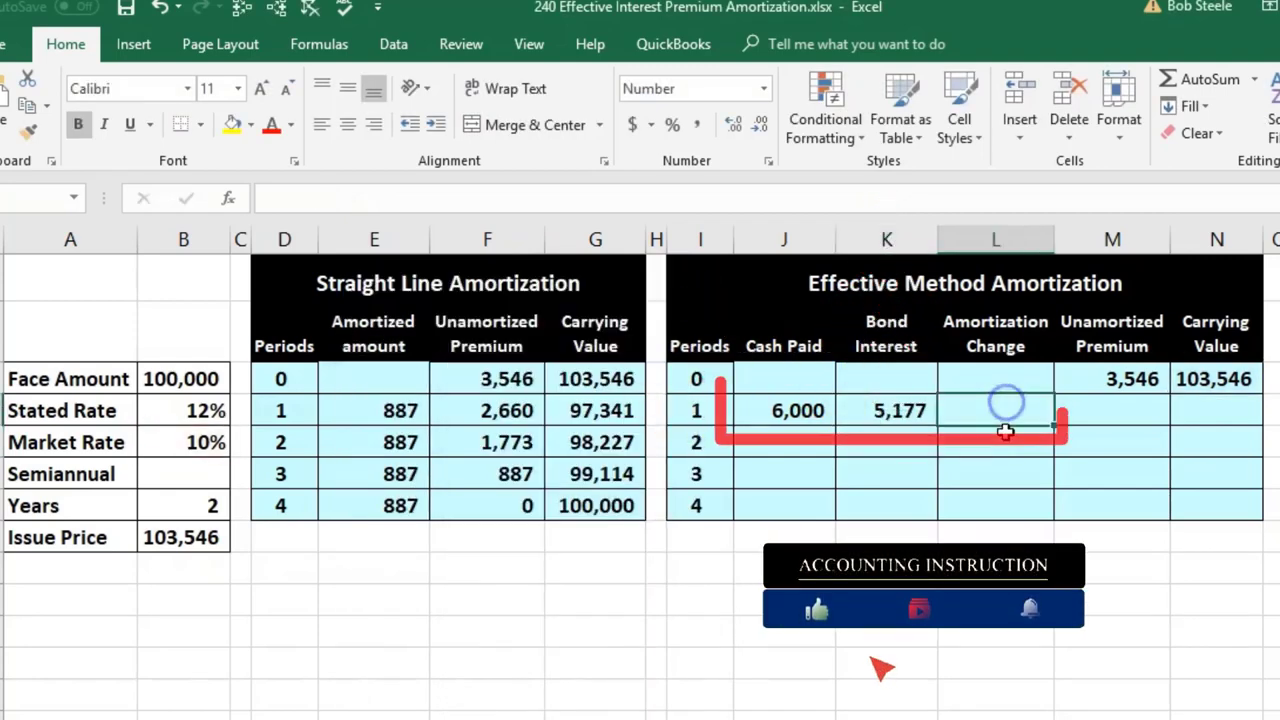
{"action": "type", "text": "="}
{"action": "key", "text": "Left"}
{"action": "key", "text": "Left"}
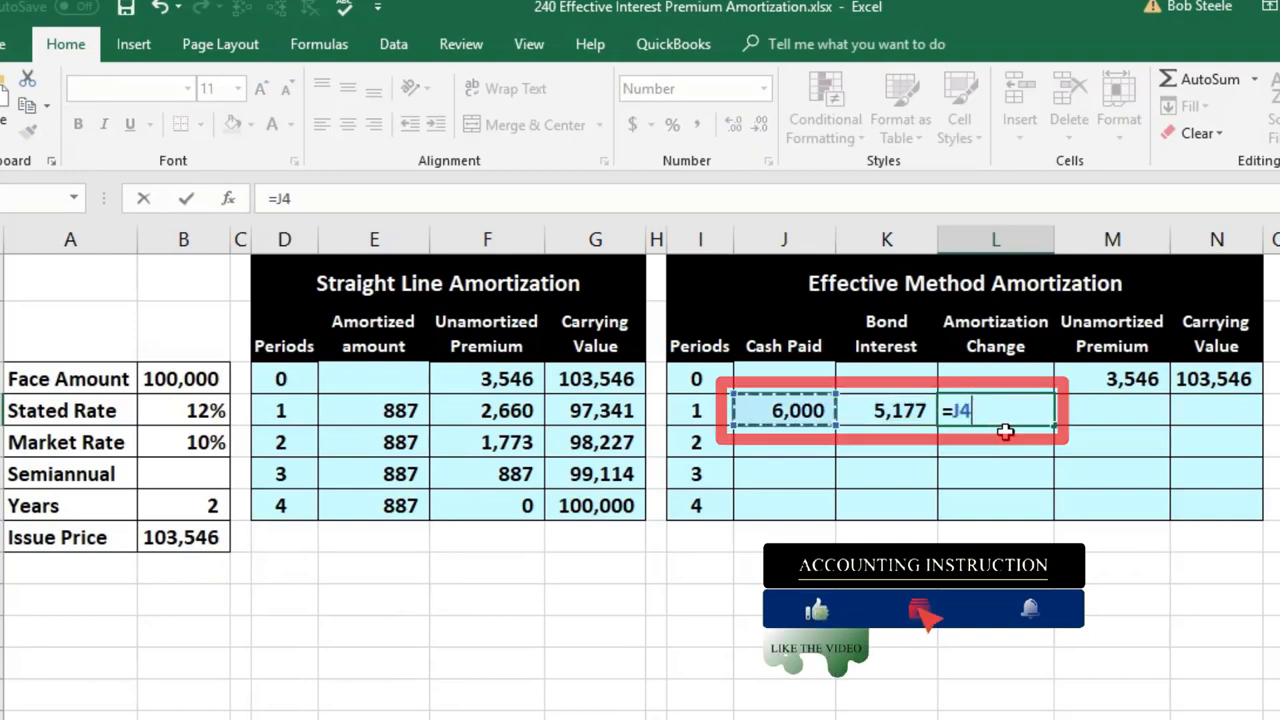
{"action": "type", "text": "-"}
{"action": "key", "text": "Left"}
{"action": "key", "text": "ctrl+Return"}
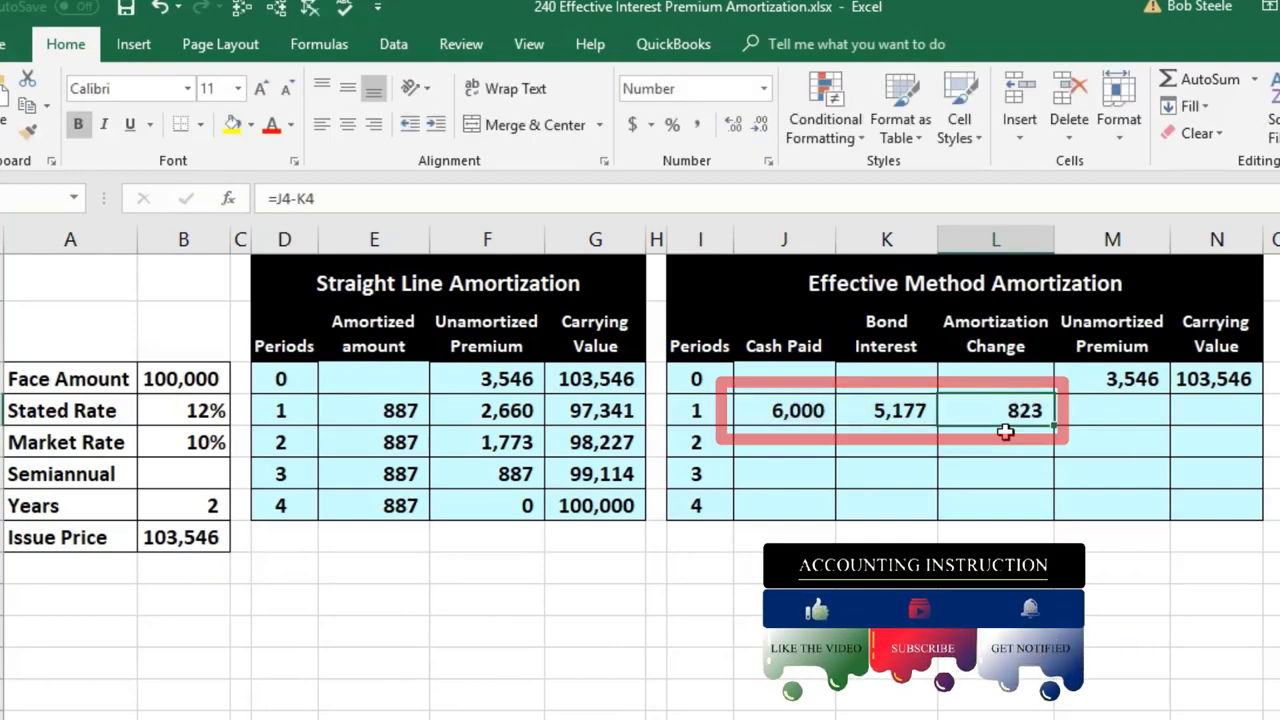
Step: Calculate the period 1 unamortized premium in M4 as the period 0 premium in M3 minus the amortization in L4
{"action": "key", "text": "Right"}
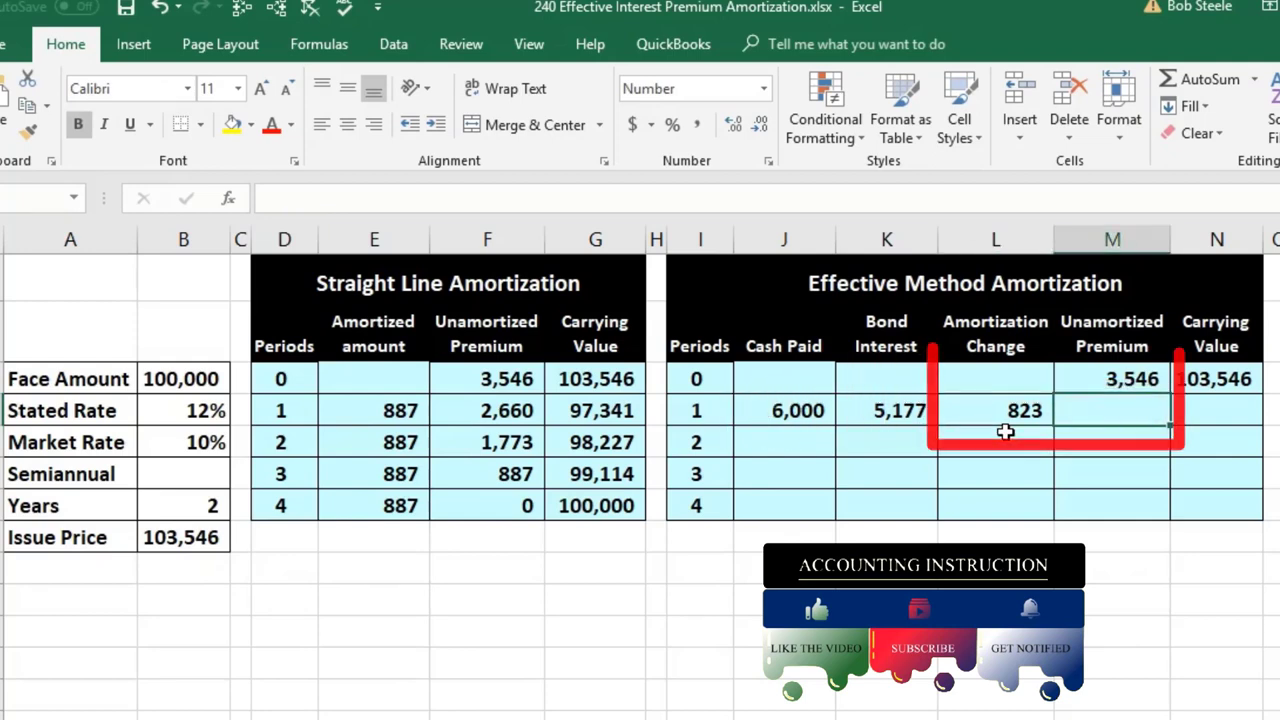
{"action": "type", "text": "="}
{"action": "key", "text": "Up"}
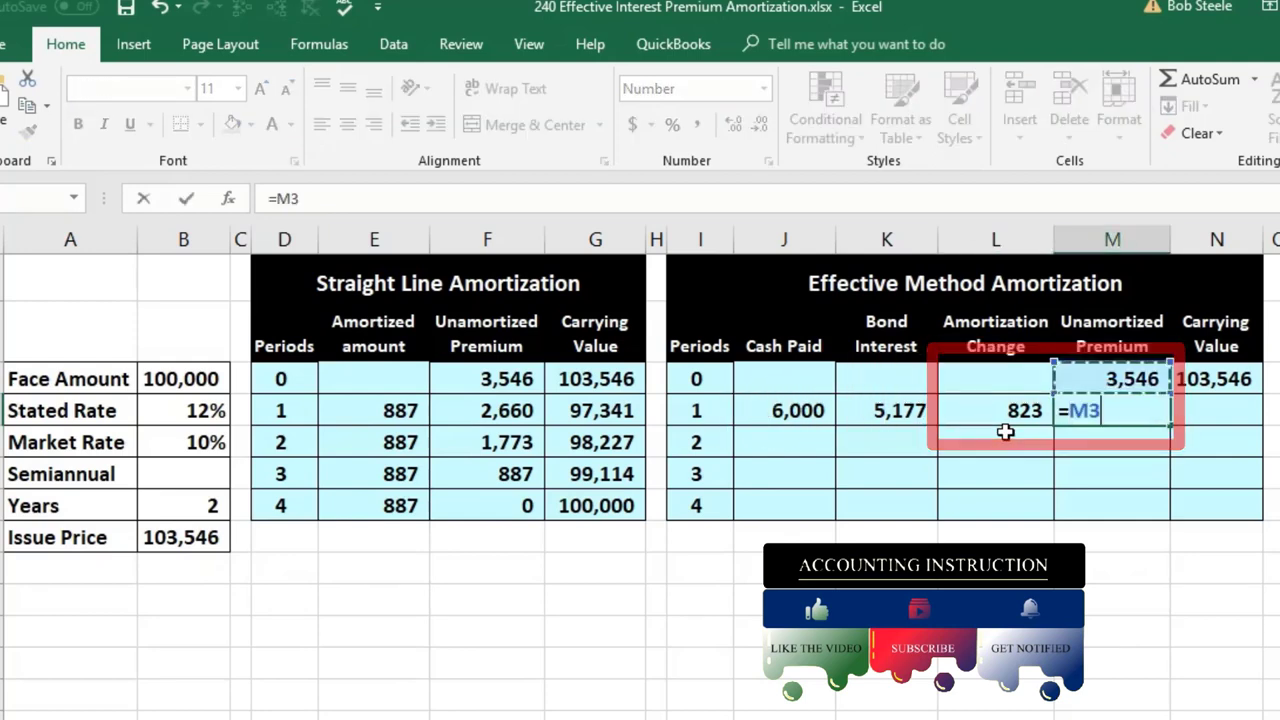
{"action": "type", "text": "-"}
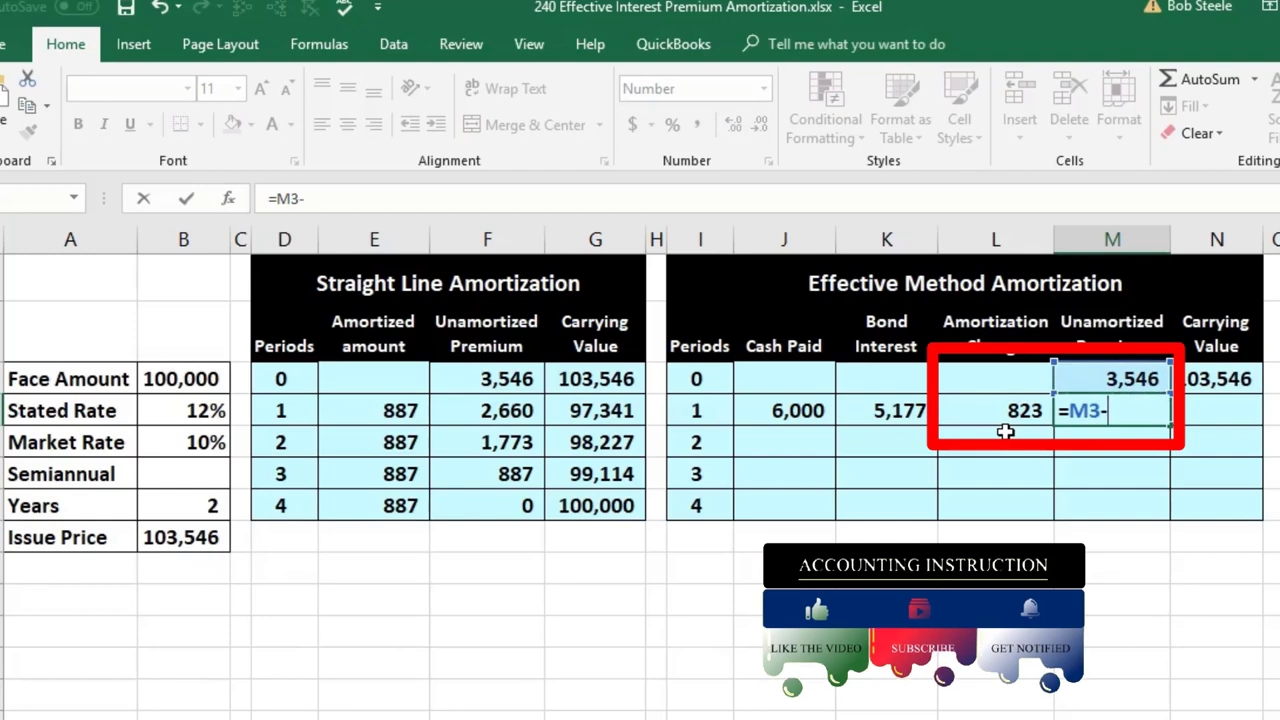
{"action": "left_click", "coordinate": [1003, 411]}
{"action": "key", "text": "Tab"}
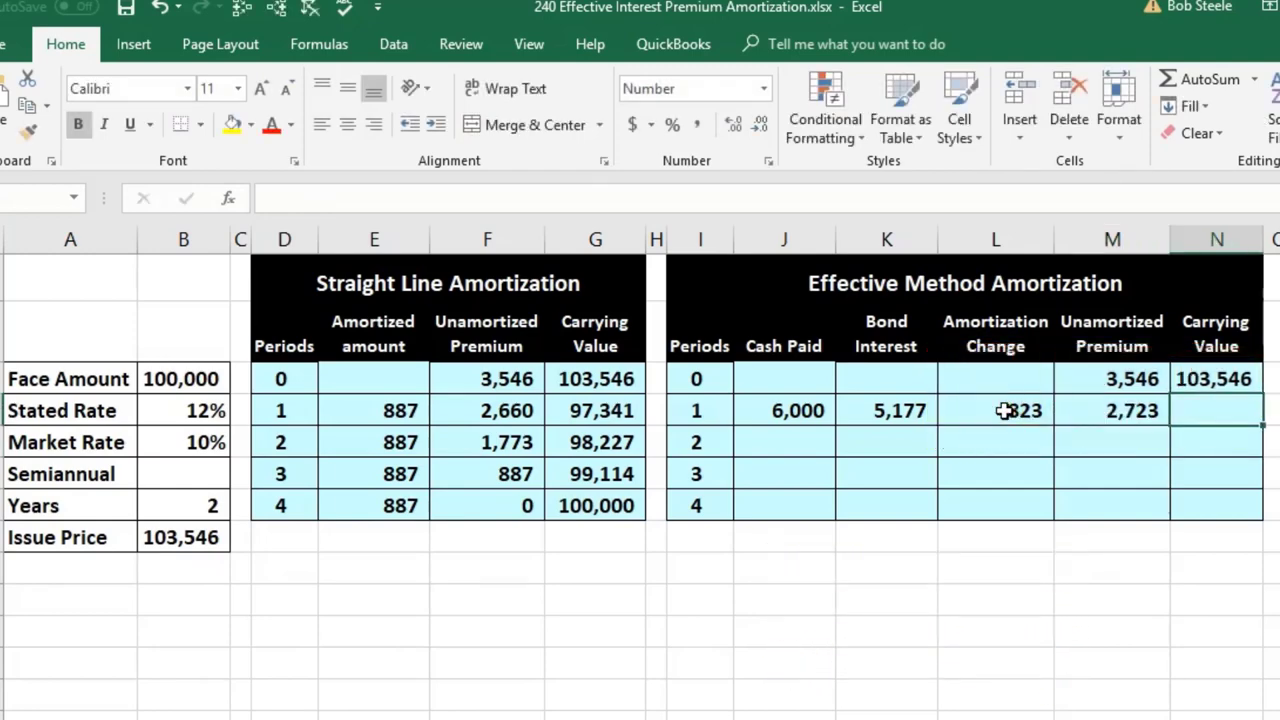
Step: Calculate the period 1 carrying value in N4 as face amount plus unamortized premium, =B3+M4
{"action": "type", "text": "="}
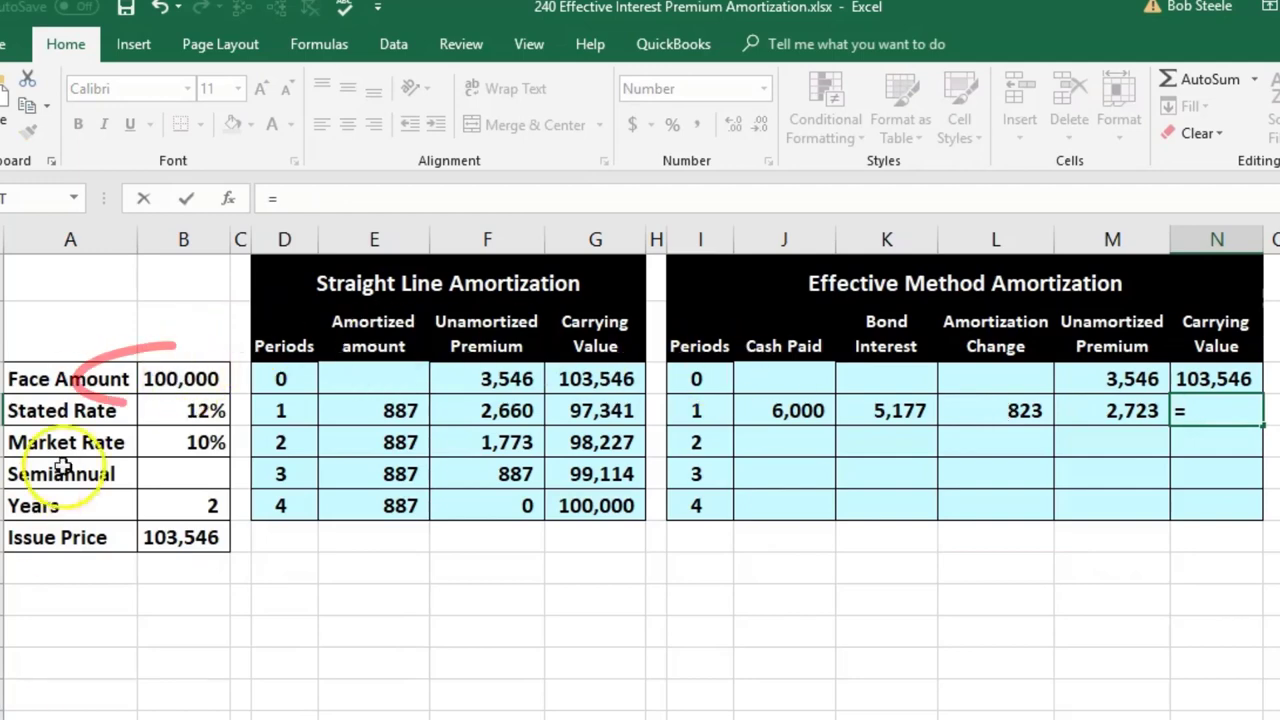
{"action": "left_click", "coordinate": [183, 379]}
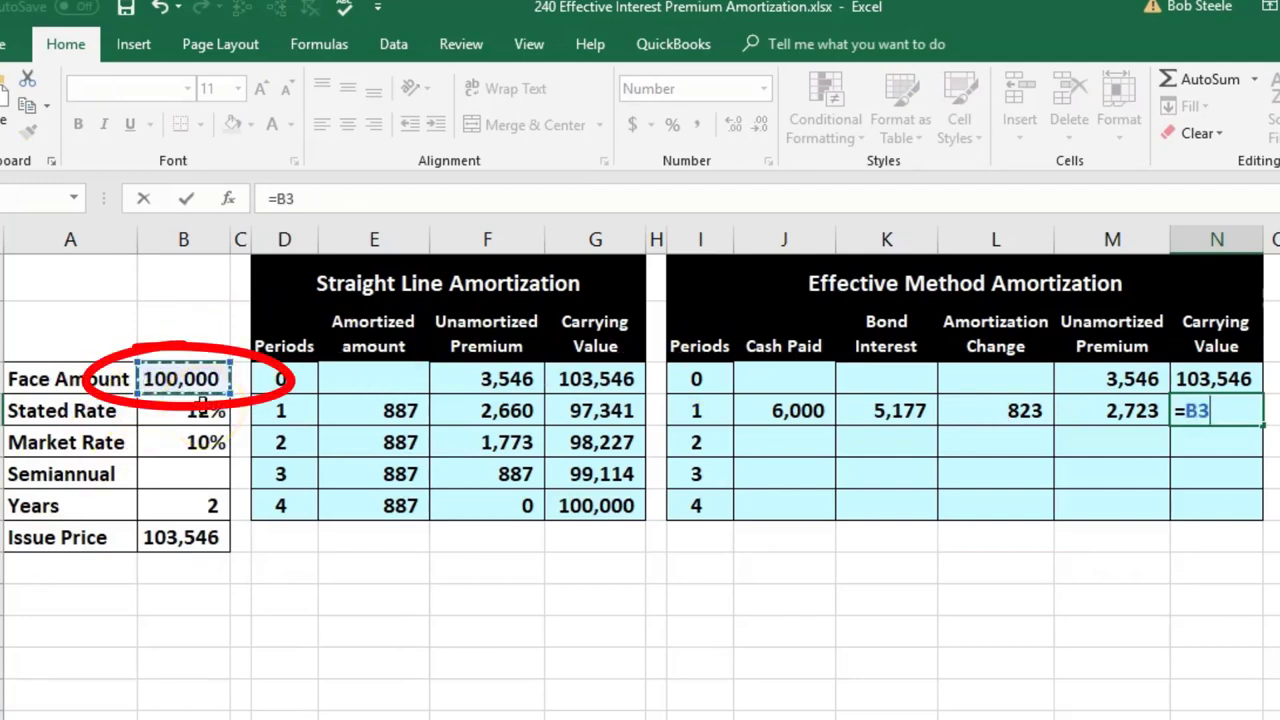
{"action": "type", "text": "+"}
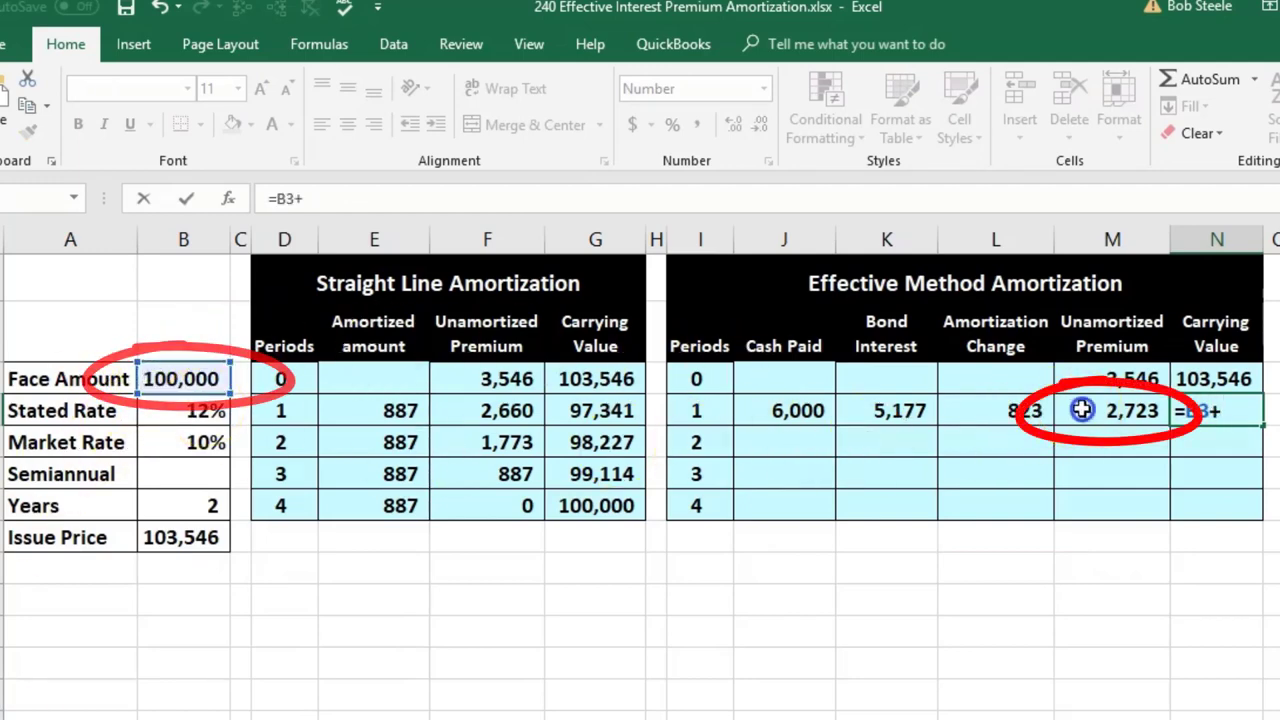
{"action": "left_click", "coordinate": [1082, 410]}
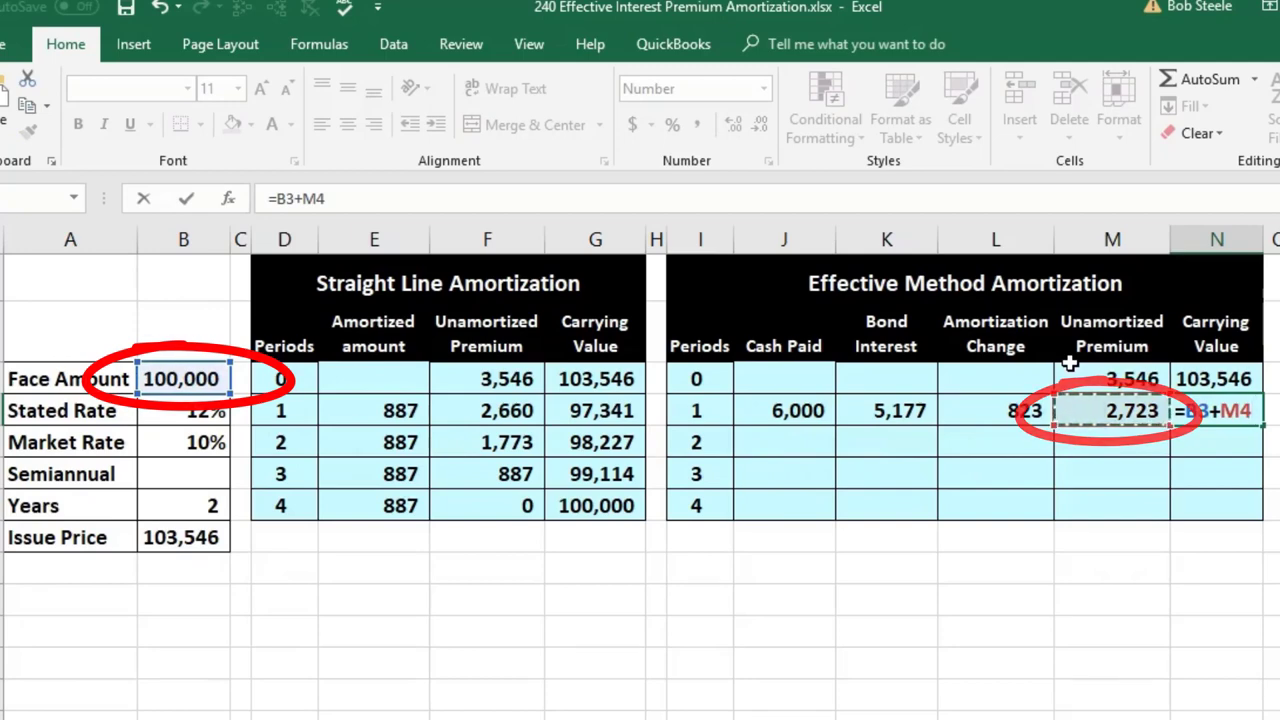
{"action": "key", "text": "Return"}
Step: Calculate the period 2 cash paid in J5 as face amount times stated rate for half a year, =B3*B4/2
{"action": "key", "text": "Left"}
{"action": "key", "text": "Left"}
{"action": "key", "text": "Left"}
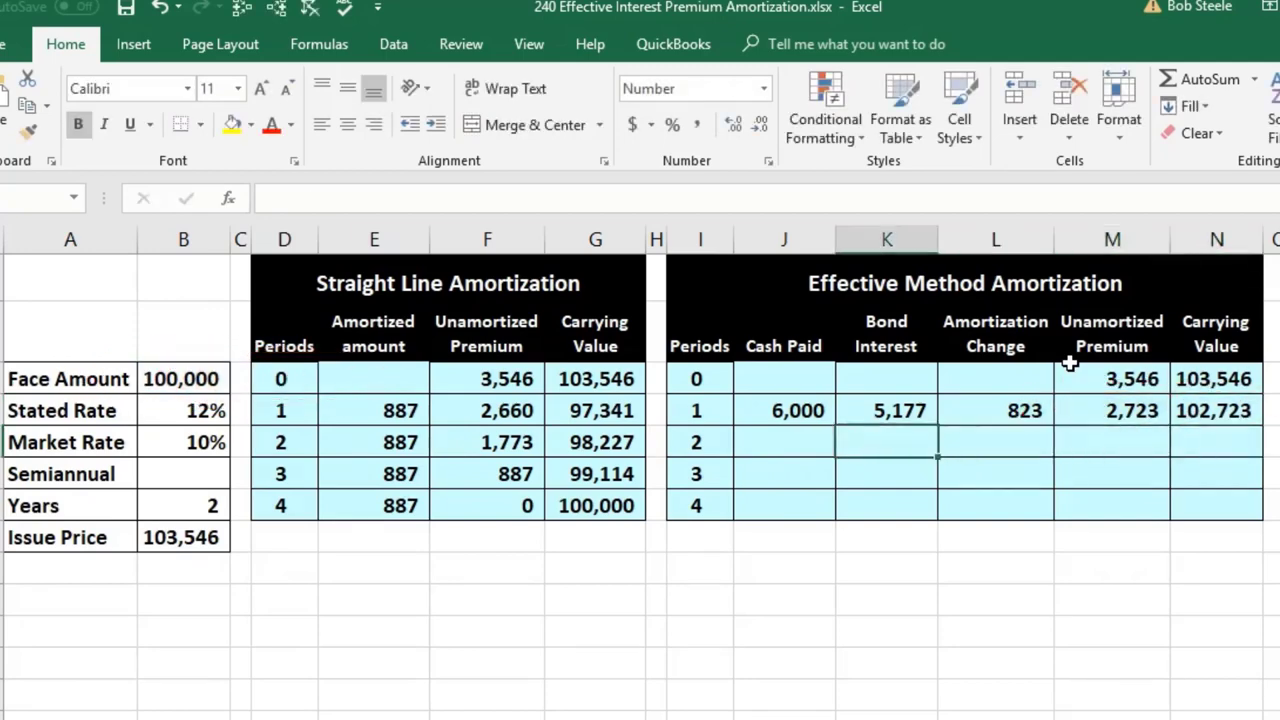
{"action": "key", "text": "Left"}
{"action": "type", "text": "="}
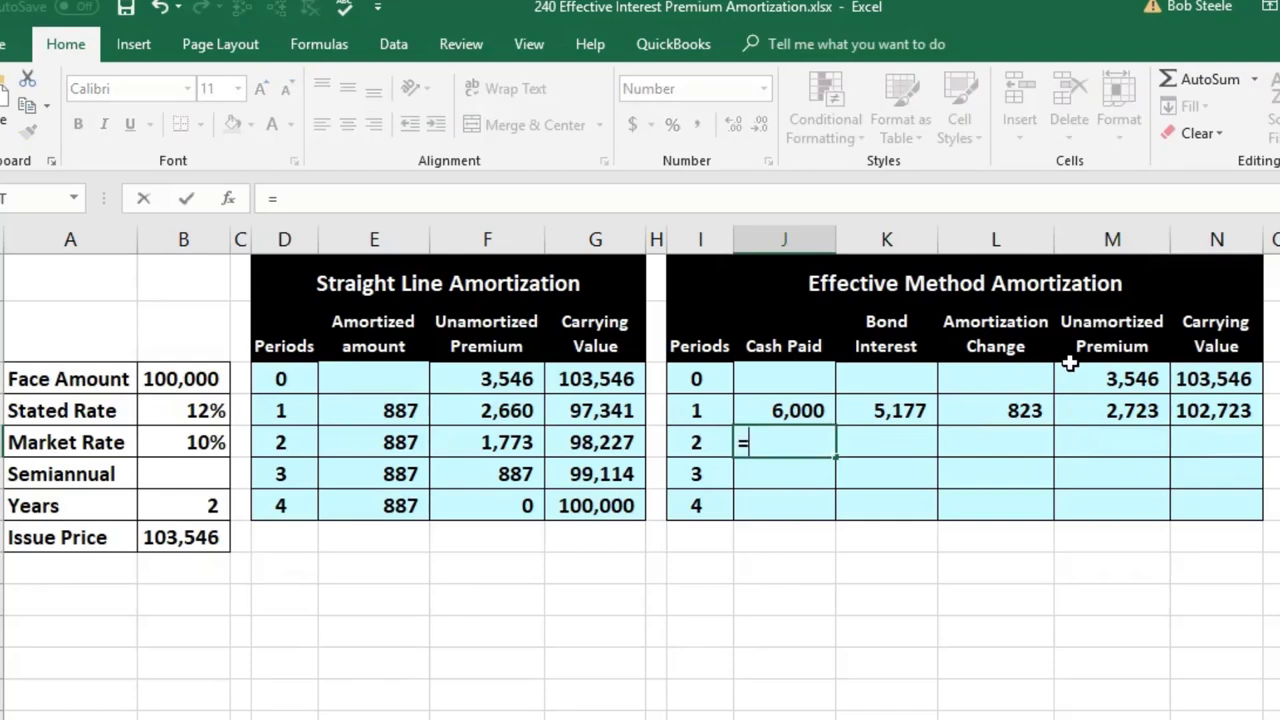
{"action": "left_click", "coordinate": [810, 410]}
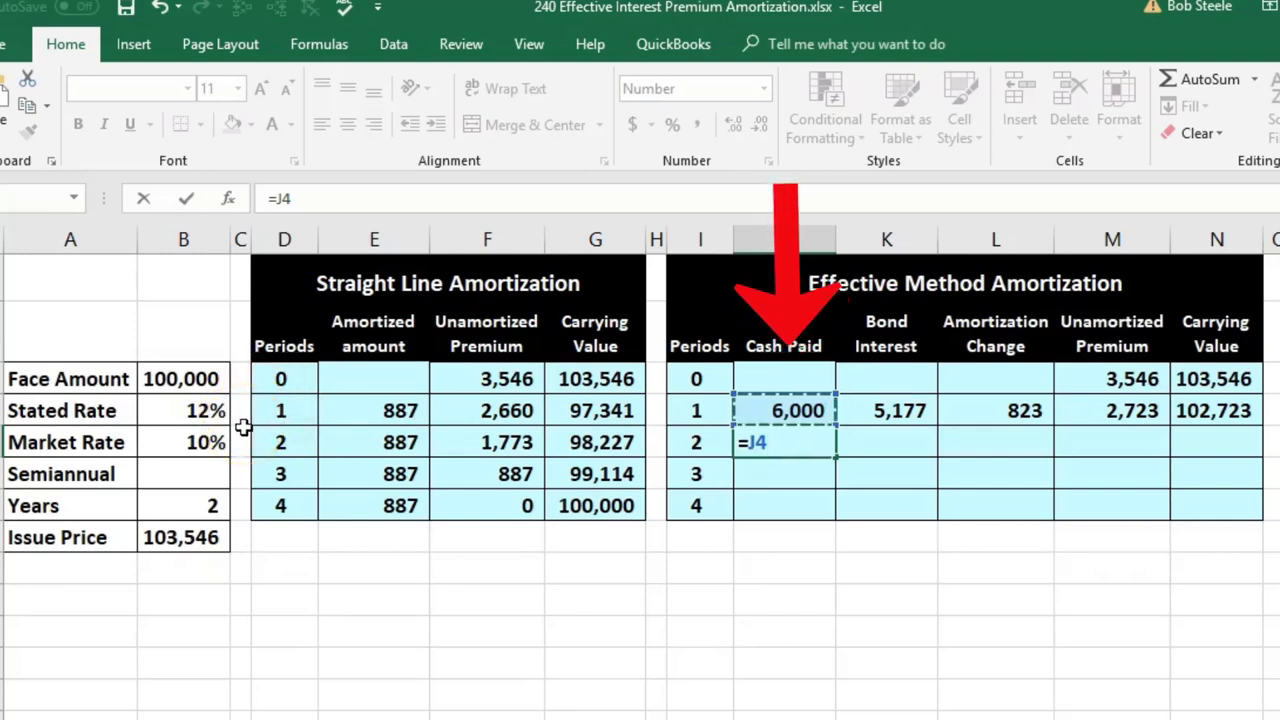
{"action": "left_click", "coordinate": [199, 379]}
{"action": "type", "text": "*"}
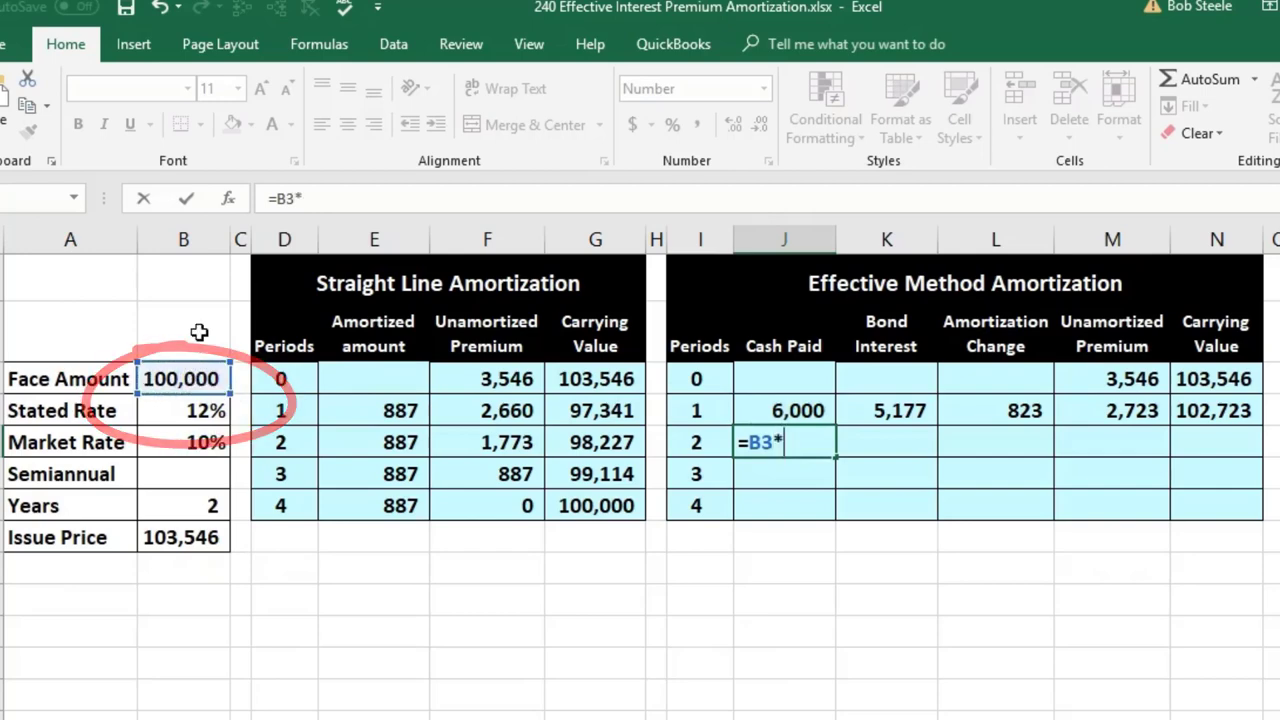
{"action": "left_click", "coordinate": [204, 412]}
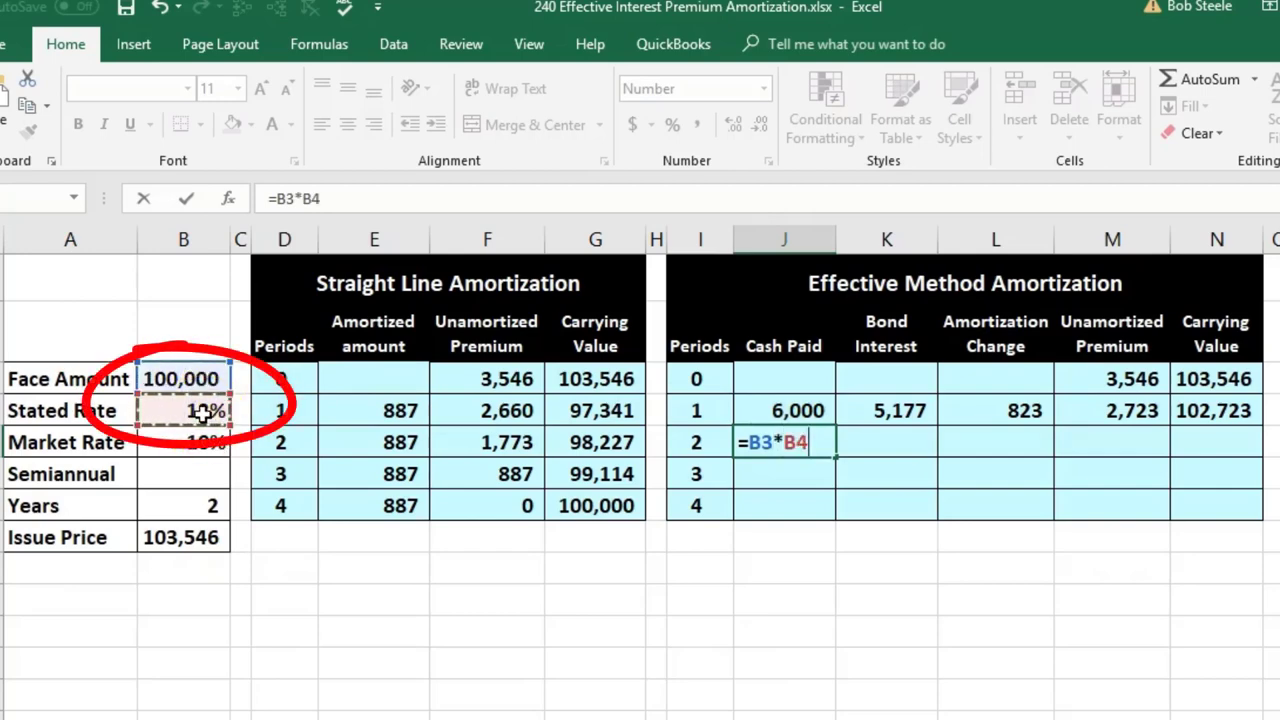
{"action": "type", "text": "/2"}
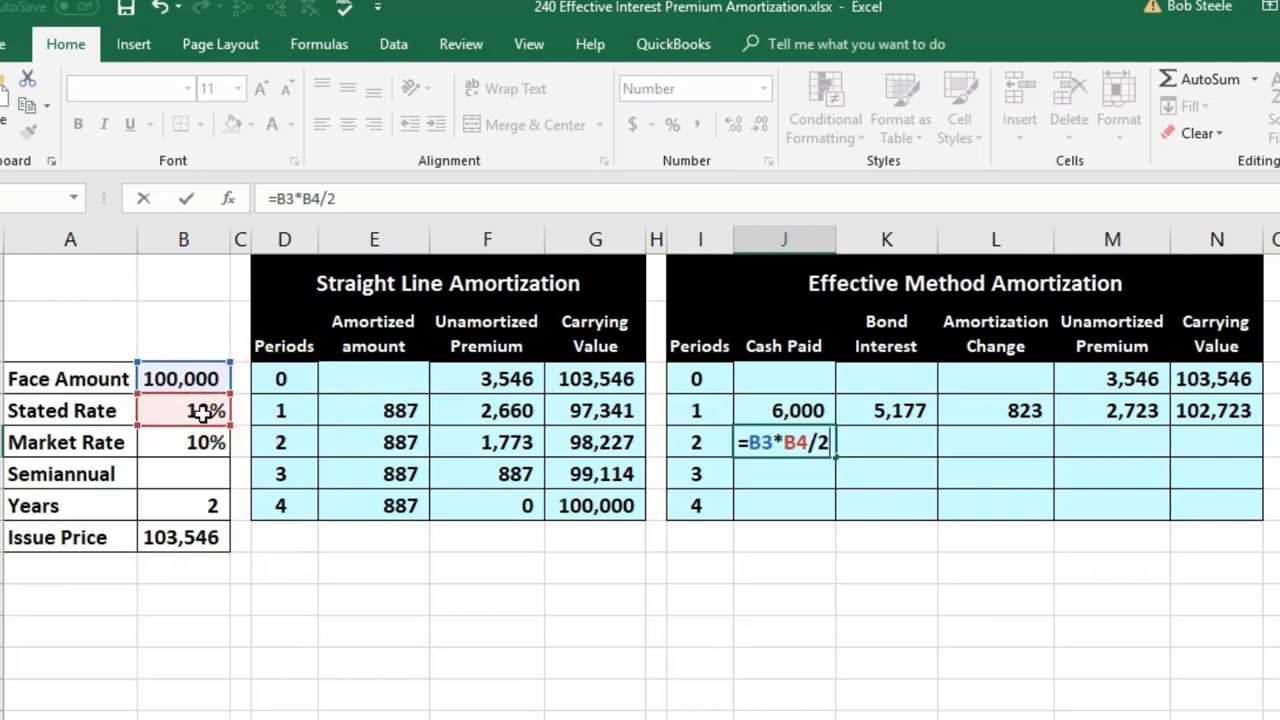
{"action": "key", "text": "Tab"}
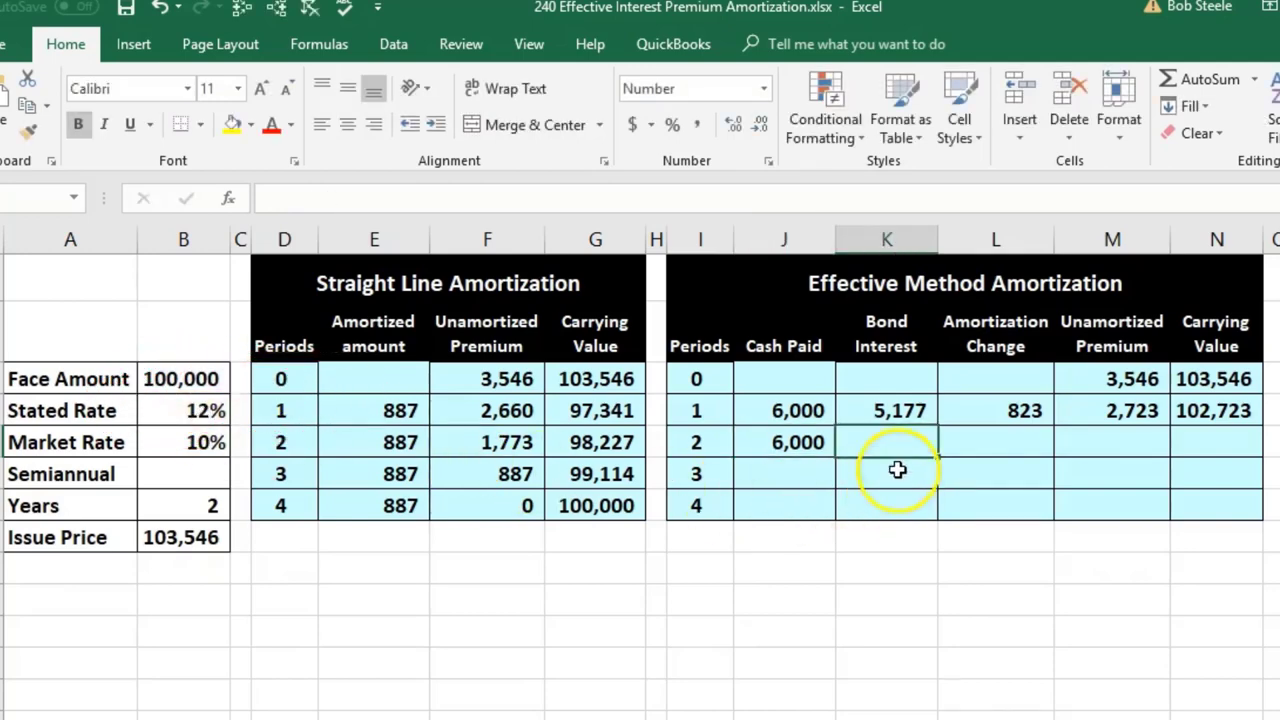
Step: Calculate the period 2 bond interest in K5 as the period 1 carrying value times market rate for half a year, =N4*B5/2
{"action": "type", "text": "=N4"}
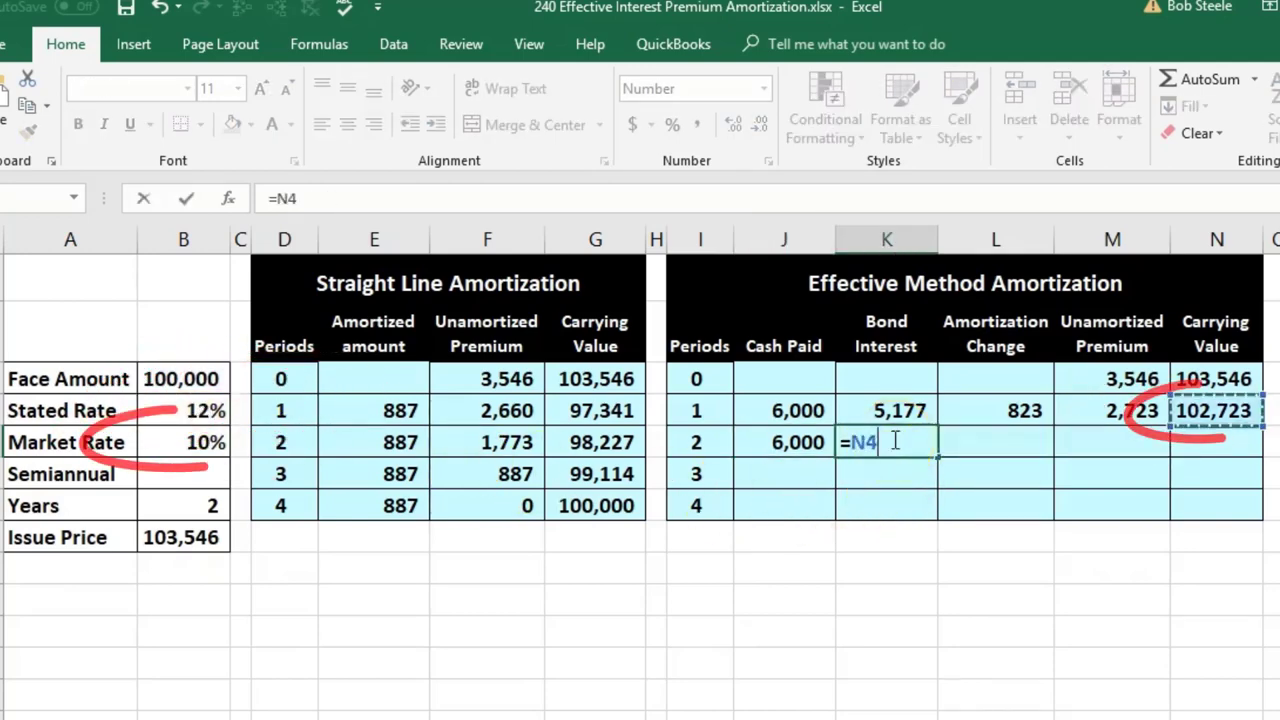
{"action": "type", "text": "*"}
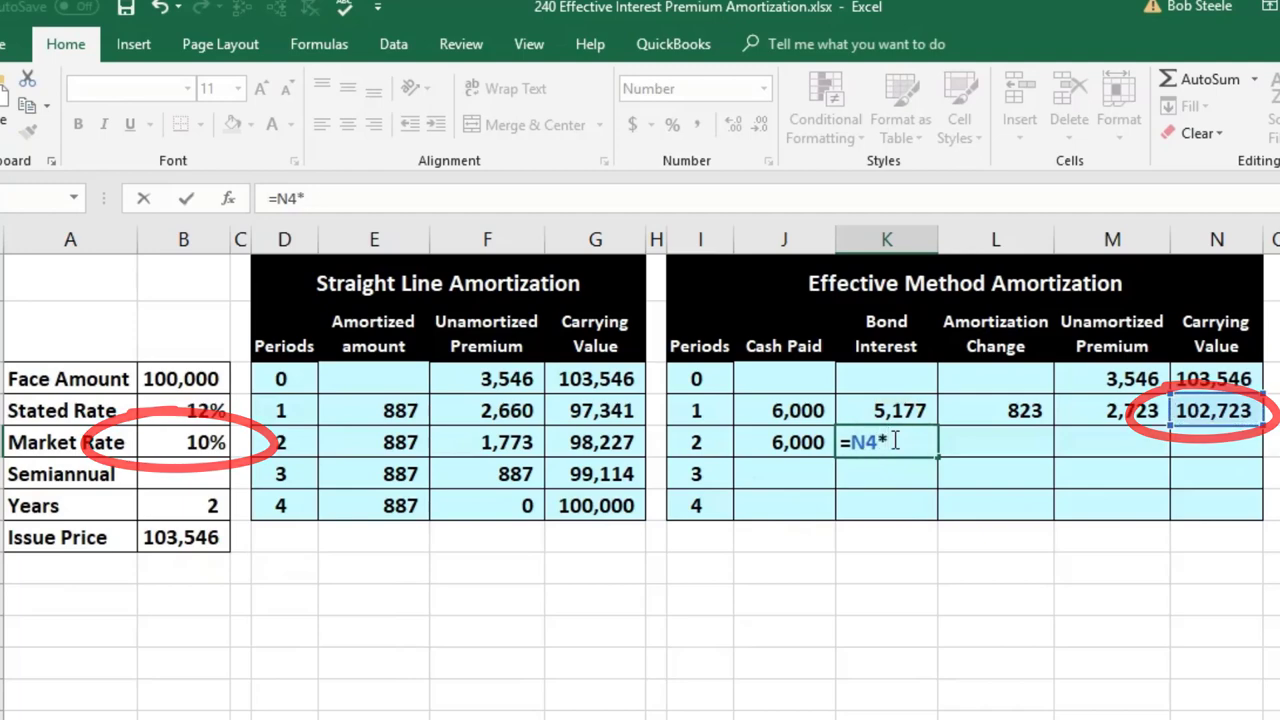
{"action": "key", "text": "Left"}
{"action": "key", "text": "Left"}
{"action": "key", "text": "Left"}
{"action": "key", "text": "Left"}
{"action": "key", "text": "Left"}
{"action": "key", "text": "Left"}
{"action": "key", "text": "Left"}
{"action": "key", "text": "Left"}
{"action": "key", "text": "Left"}
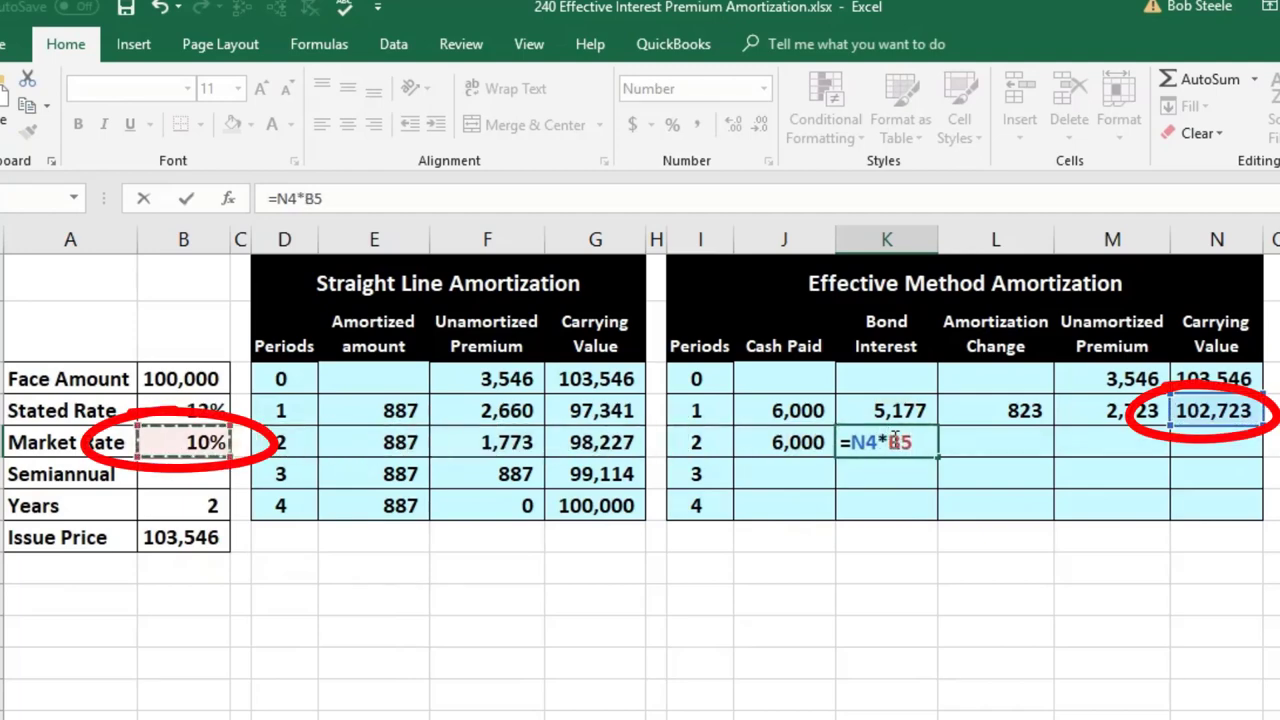
{"action": "type", "text": "/"}
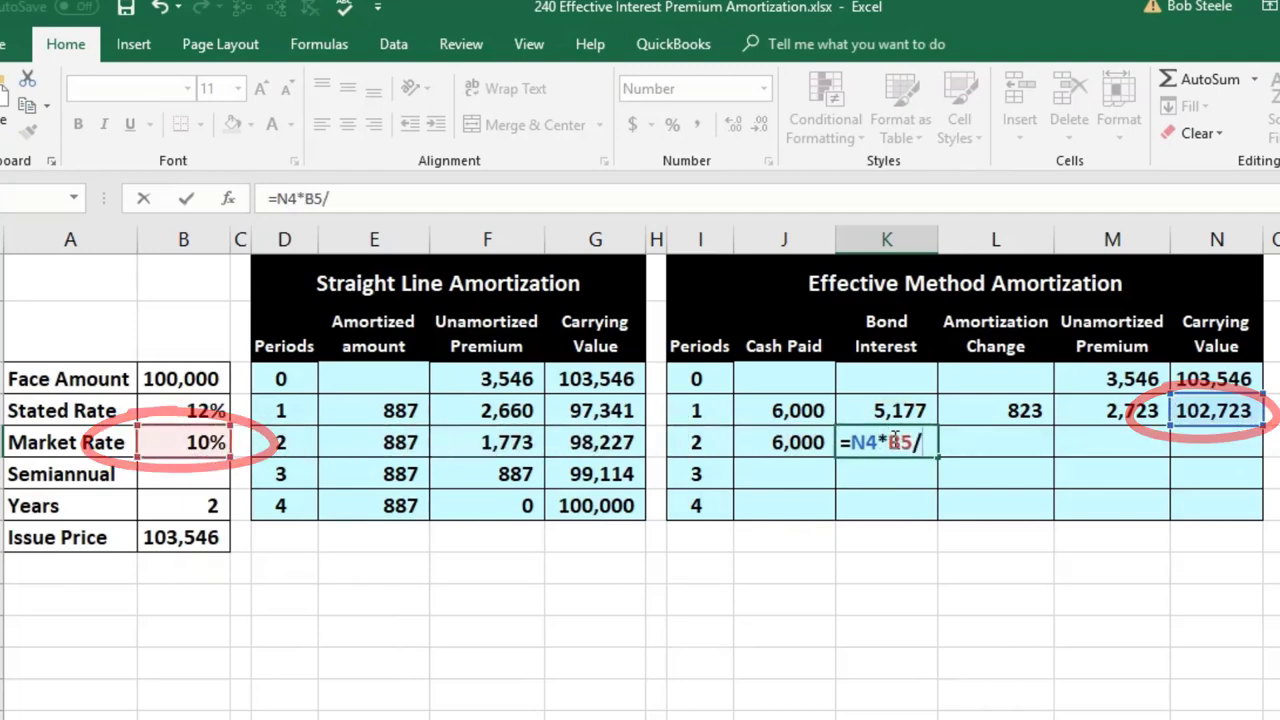
{"action": "type", "text": "2"}
{"action": "key", "text": "Tab"}
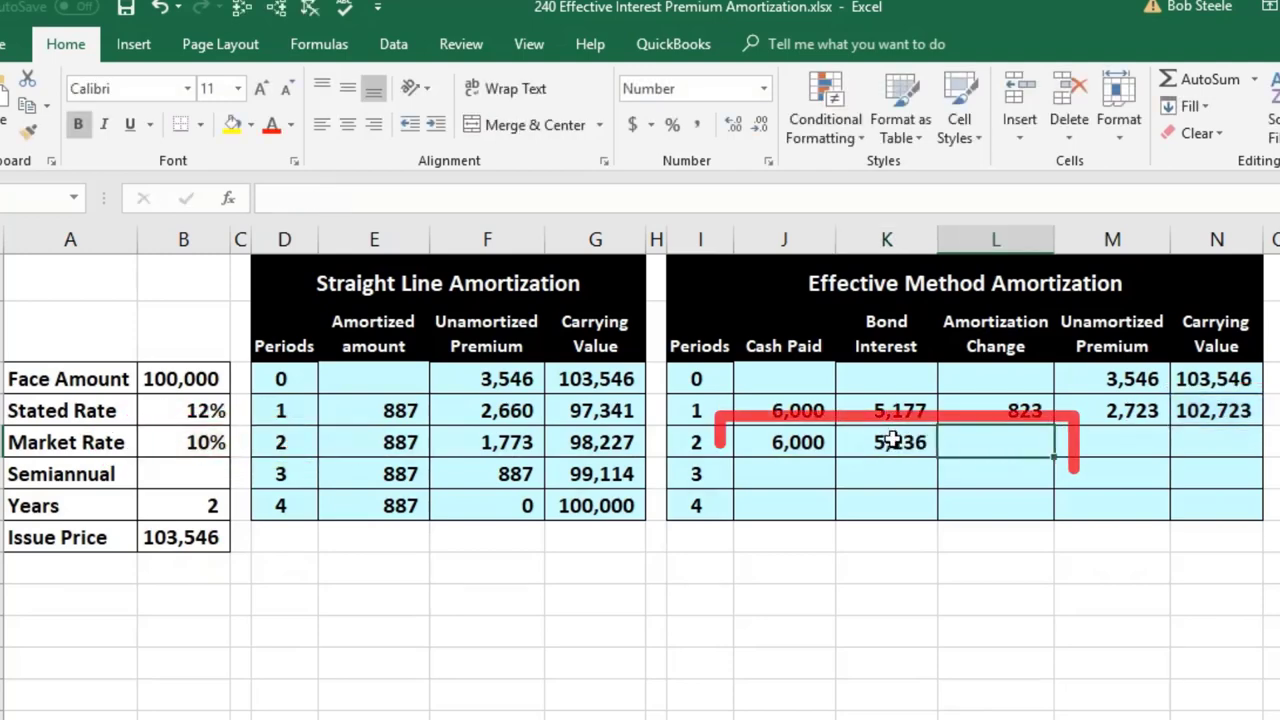
Step: Calculate the period 2 amortization change in L5 as cash paid minus bond interest, =J5-K5
{"action": "type", "text": "="}
{"action": "key", "text": "Left"}
{"action": "key", "text": "Left"}
{"action": "type", "text": "-"}
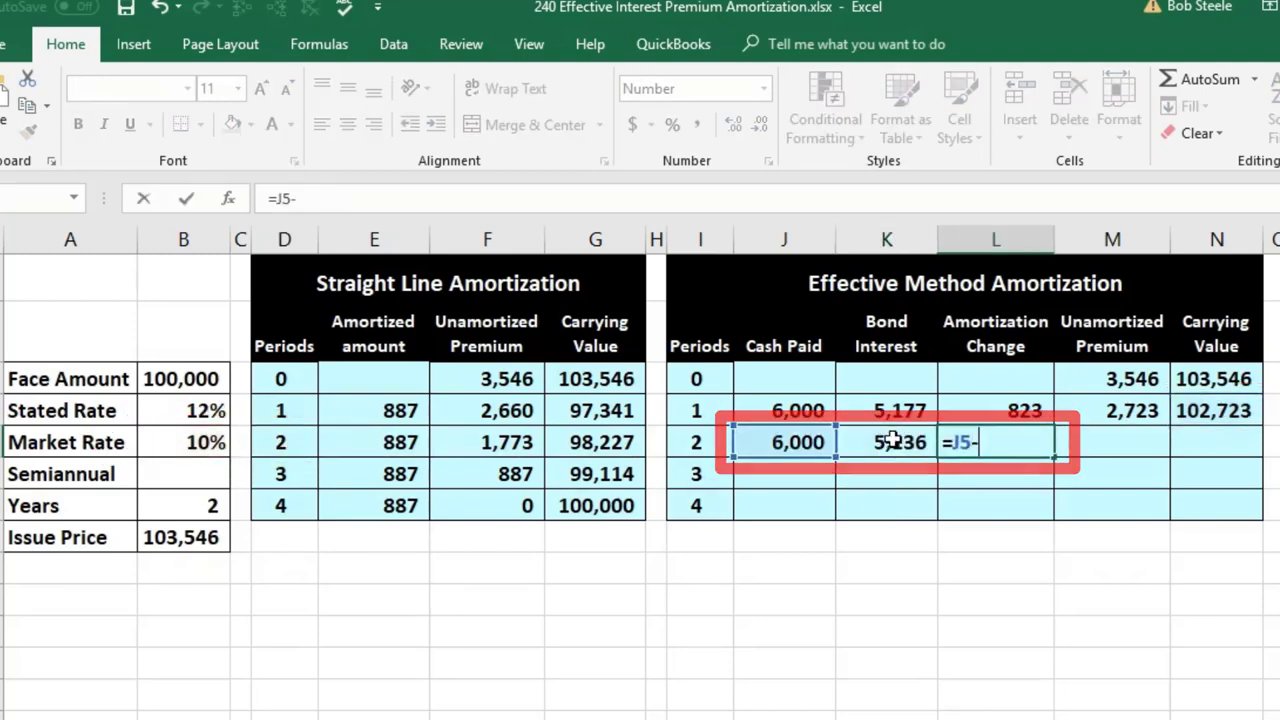
{"action": "left_click", "coordinate": [893, 441]}
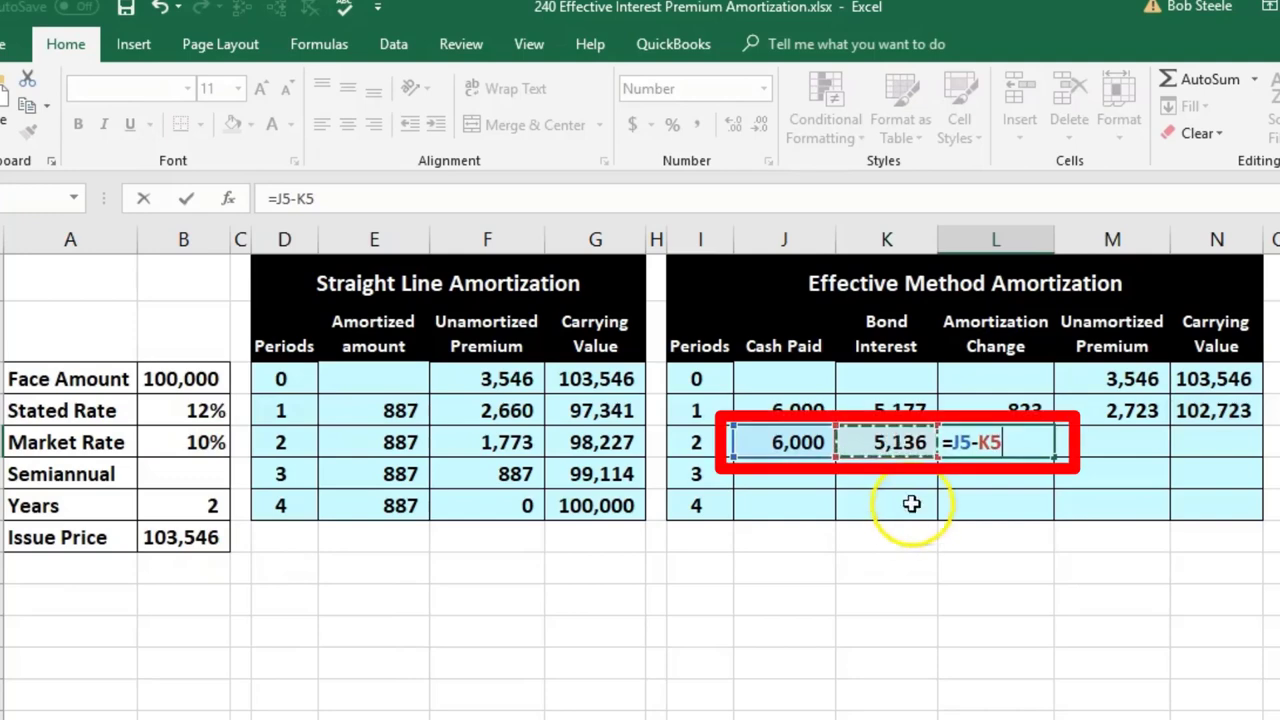
{"action": "key", "text": "Tab"}
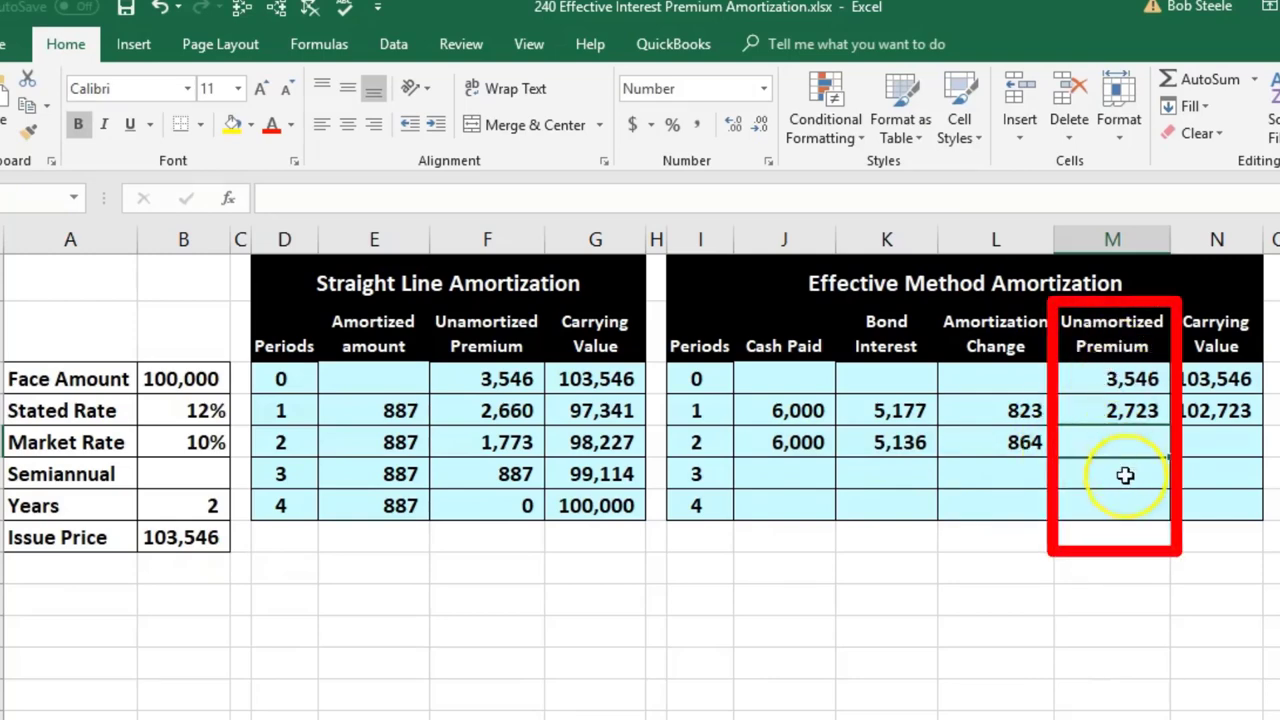
Step: Calculate the period 2 unamortized premium in M5 as the period 1 premium in M4 minus the amortization in L5
{"action": "type", "text": "="}
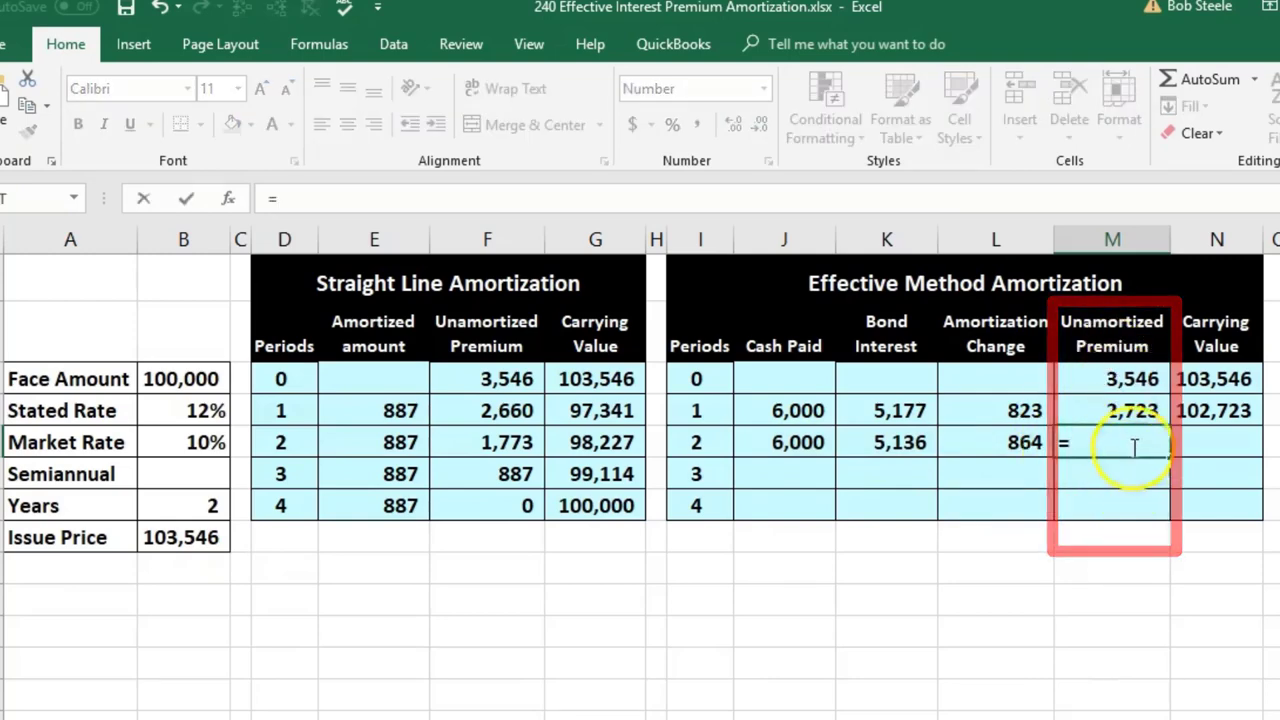
{"action": "left_click", "coordinate": [1010, 437]}
{"action": "key", "text": "Tab"}
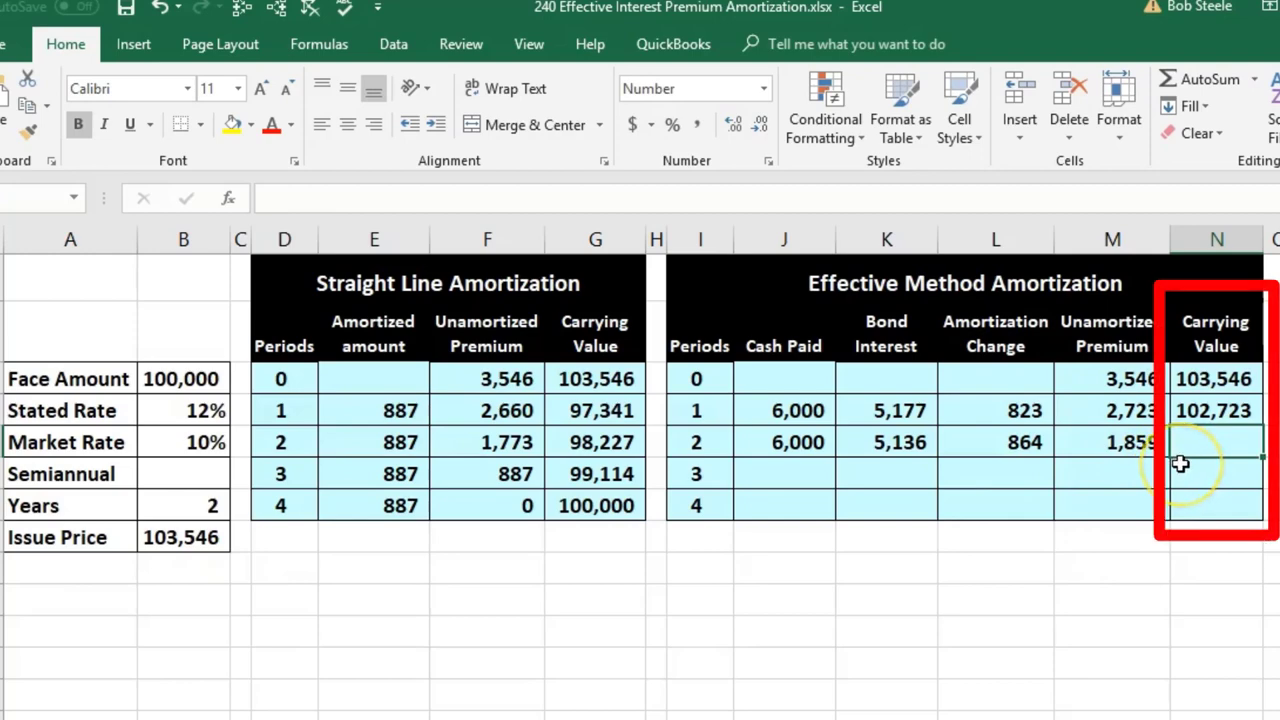
Step: Calculate the period 2 carrying value in N5 as the face amount in B3 plus the unamortized premium in M5
{"action": "type", "text": "="}
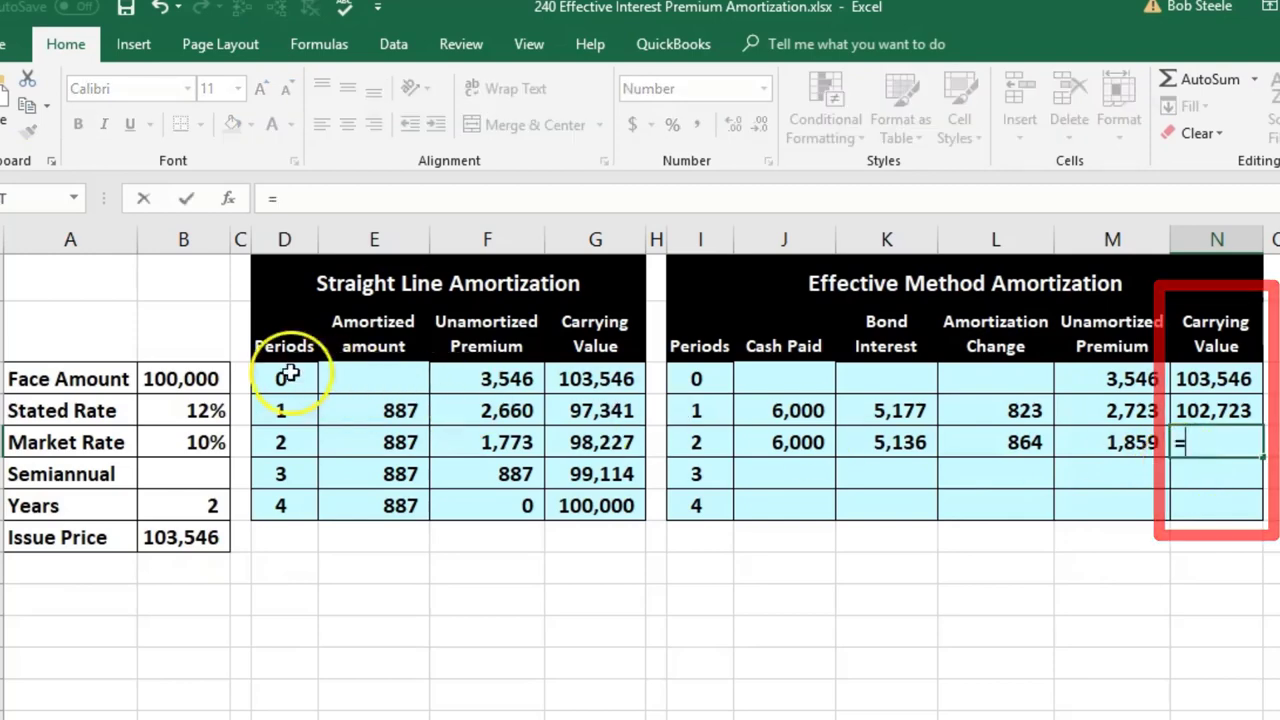
{"action": "left_click", "coordinate": [183, 378]}
{"action": "type", "text": "+"}
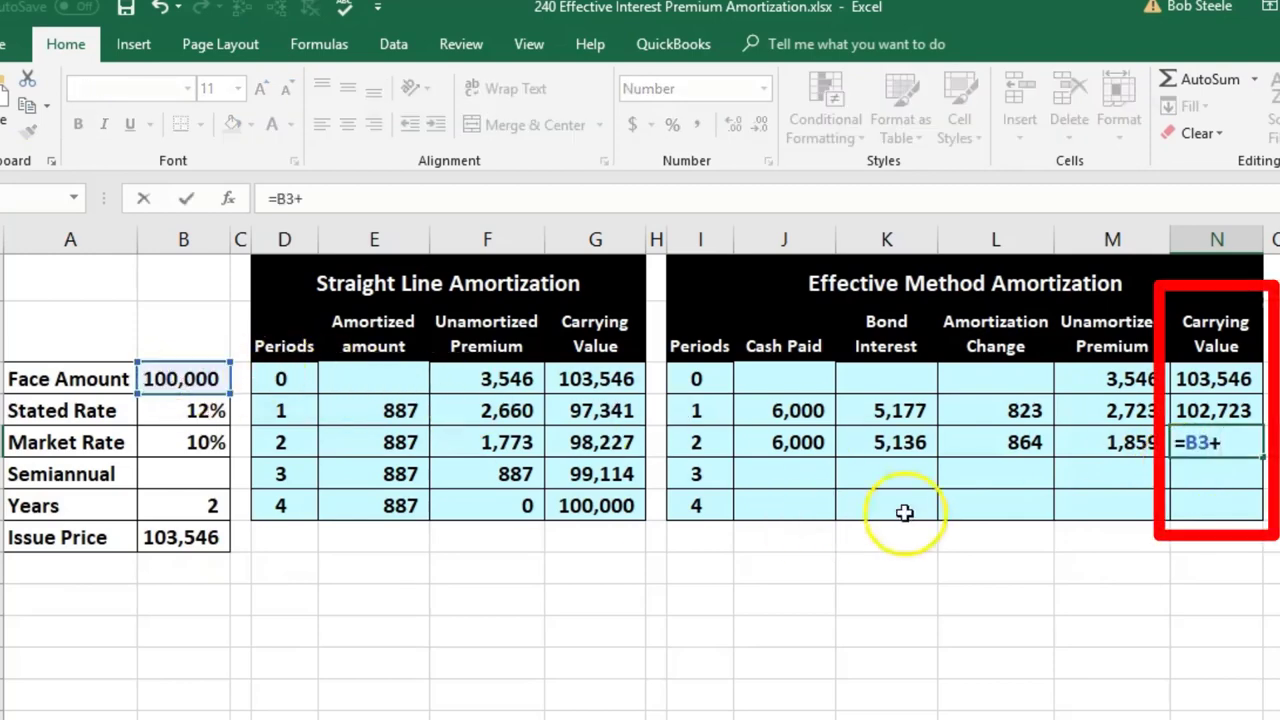
{"action": "left_click", "coordinate": [1079, 446]}
{"action": "key", "text": "Return"}
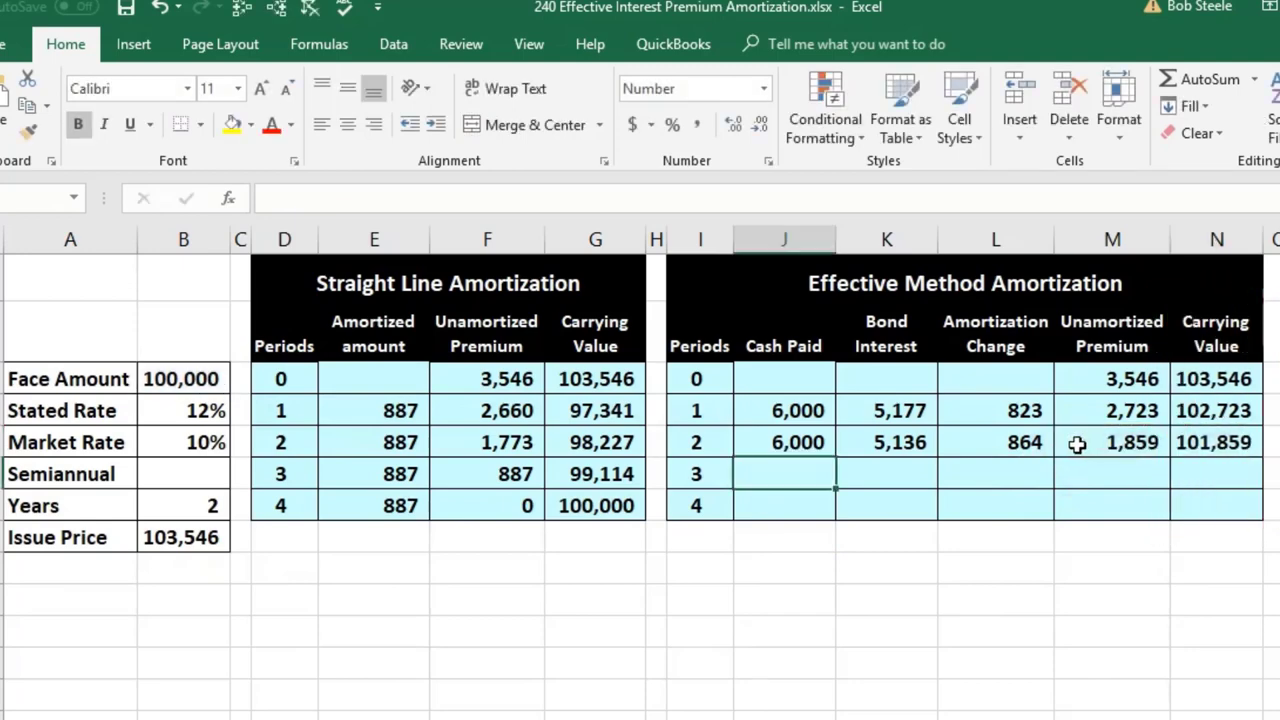
Step: Calculate the period 3 cash paid in J6 as the face amount times the stated rate for half a year, =B3*B4/2
{"action": "type", "text": "="}
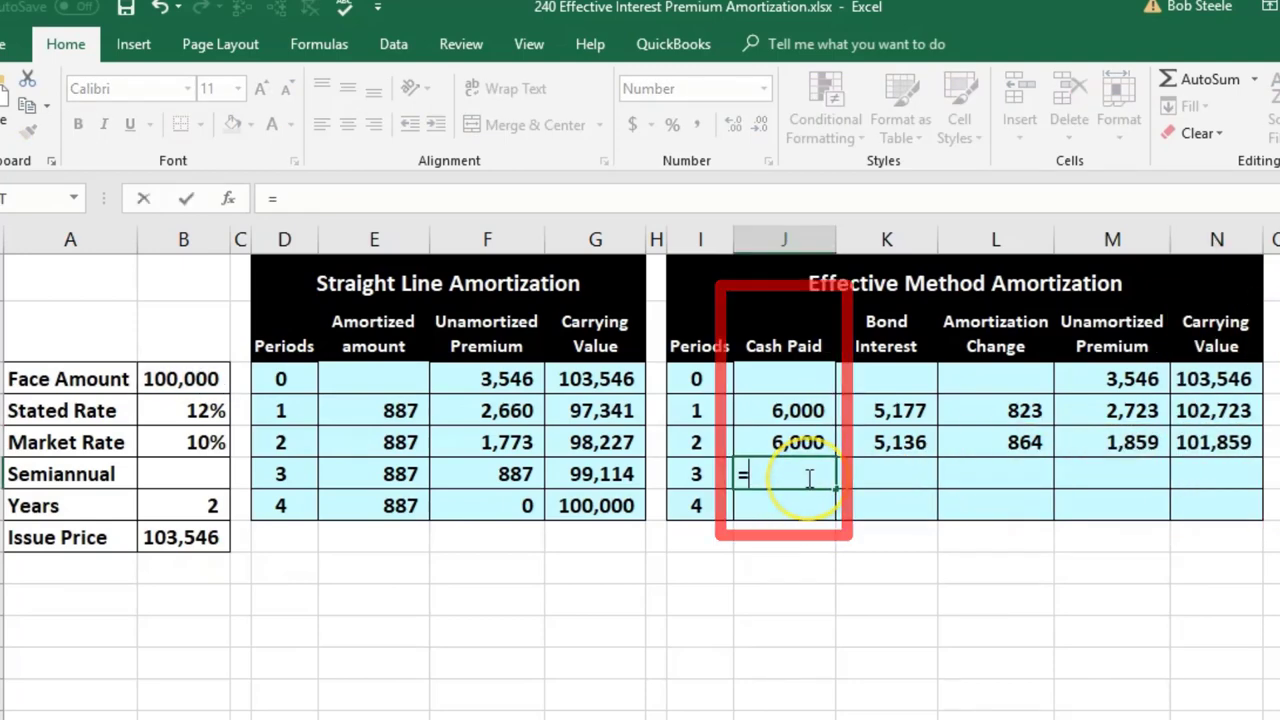
{"action": "key", "text": "Up"}
{"action": "key", "text": "Left"}
{"action": "key", "text": "Left"}
{"action": "key", "text": "Left"}
{"action": "key", "text": "Left"}
{"action": "key", "text": "Left"}
{"action": "key", "text": "Left"}
{"action": "key", "text": "Left"}
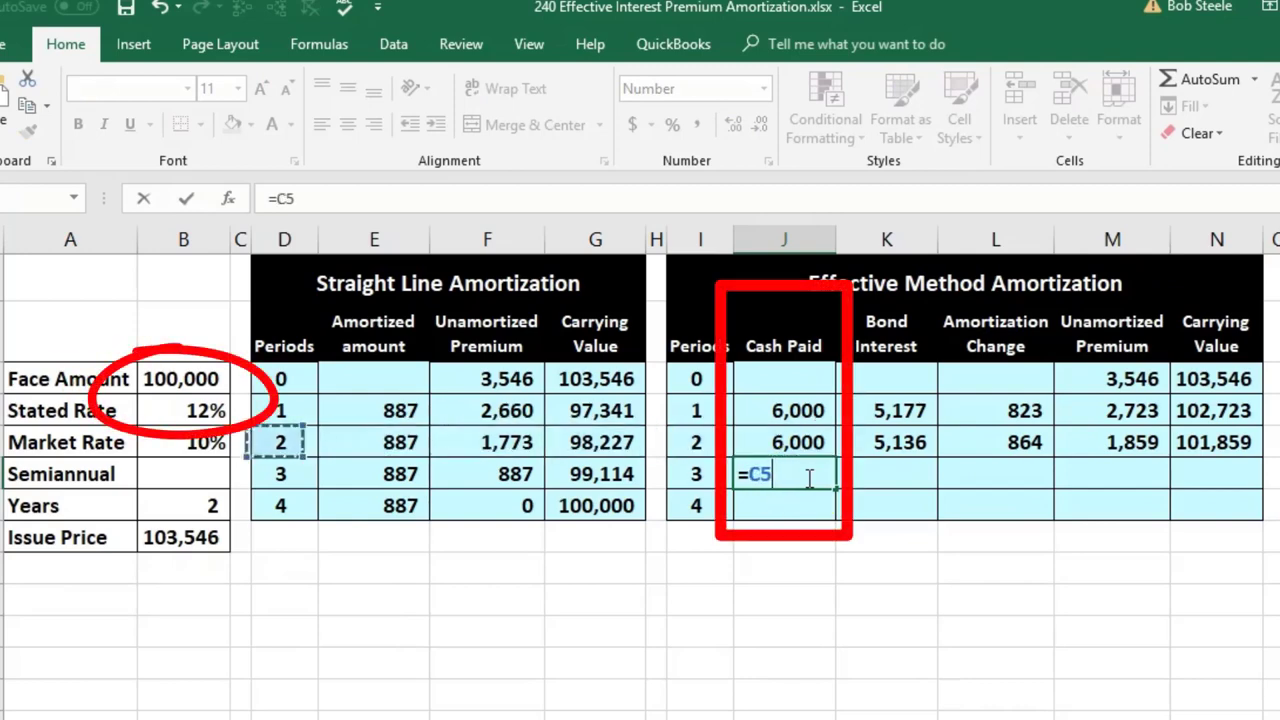
{"action": "key", "text": "Left"}
{"action": "key", "text": "Up"}
{"action": "key", "text": "Up"}
{"action": "type", "text": "*"}
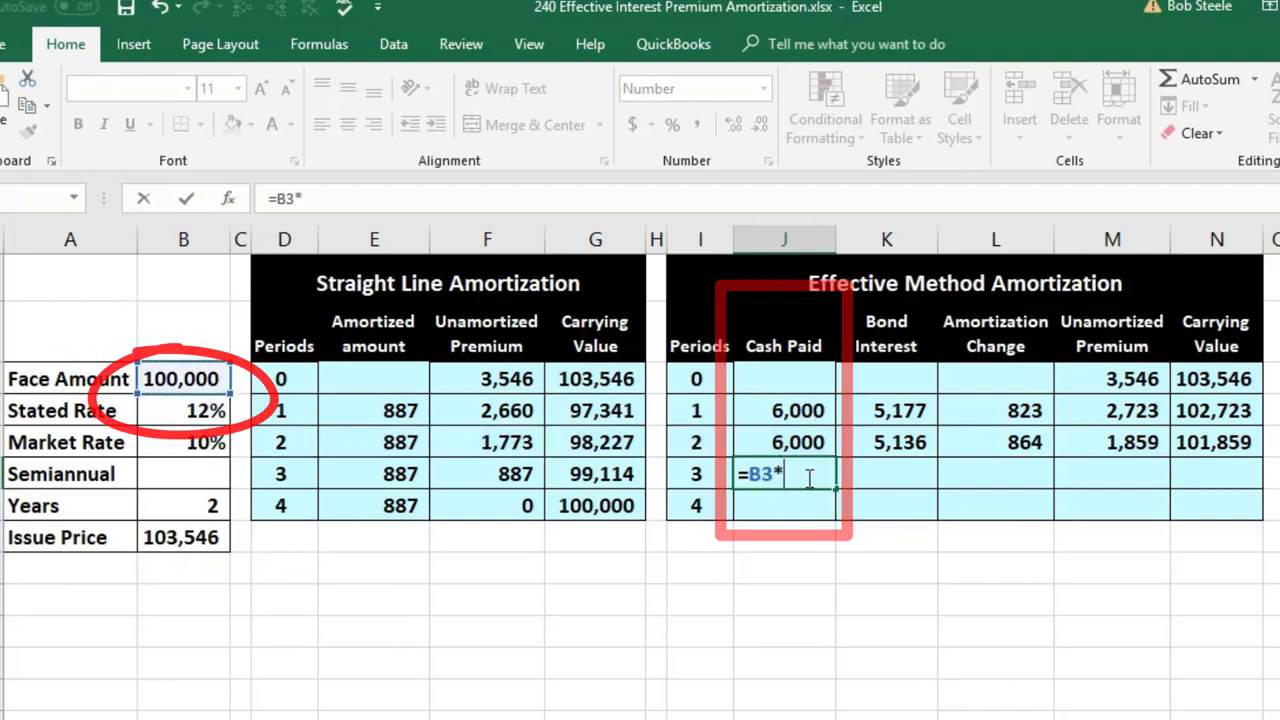
{"action": "key", "text": "Left"}
{"action": "key", "text": "Left"}
{"action": "key", "text": "Left"}
{"action": "key", "text": "Left"}
{"action": "key", "text": "Left"}
{"action": "key", "text": "Left"}
{"action": "key", "text": "Left"}
{"action": "key", "text": "Left"}
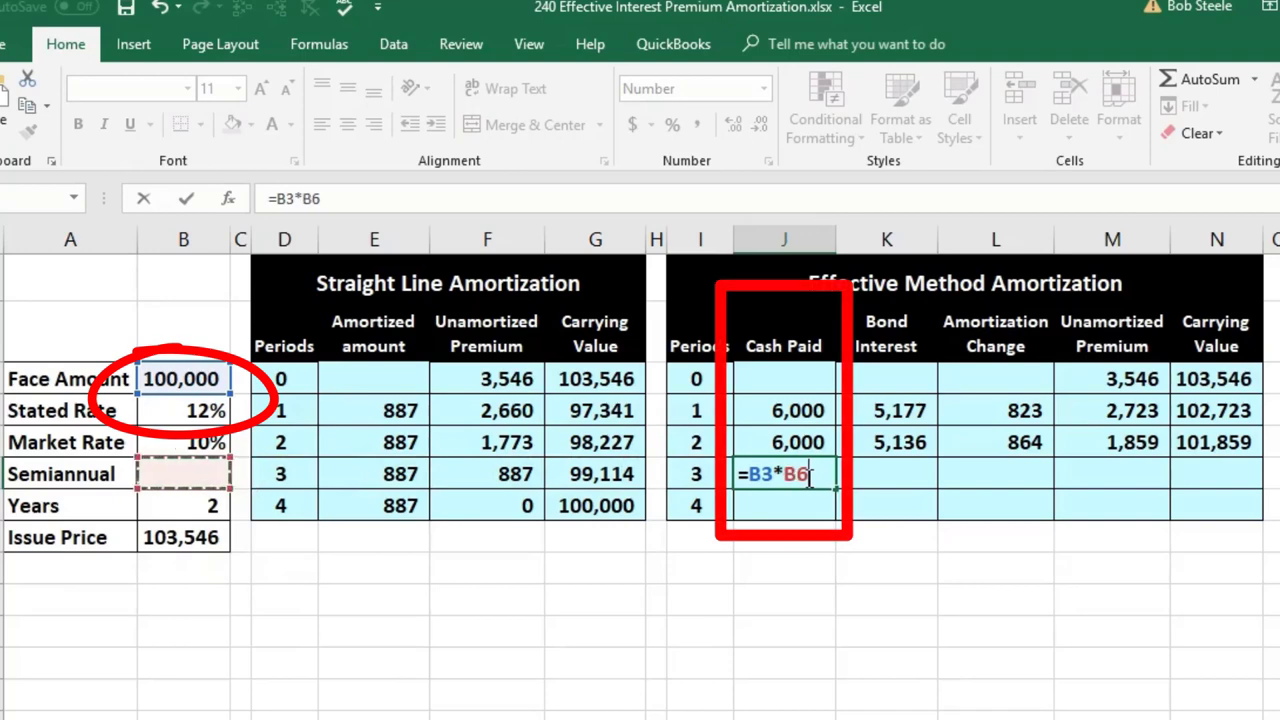
{"action": "key", "text": "Up"}
{"action": "key", "text": "Up"}
{"action": "type", "text": "/"}
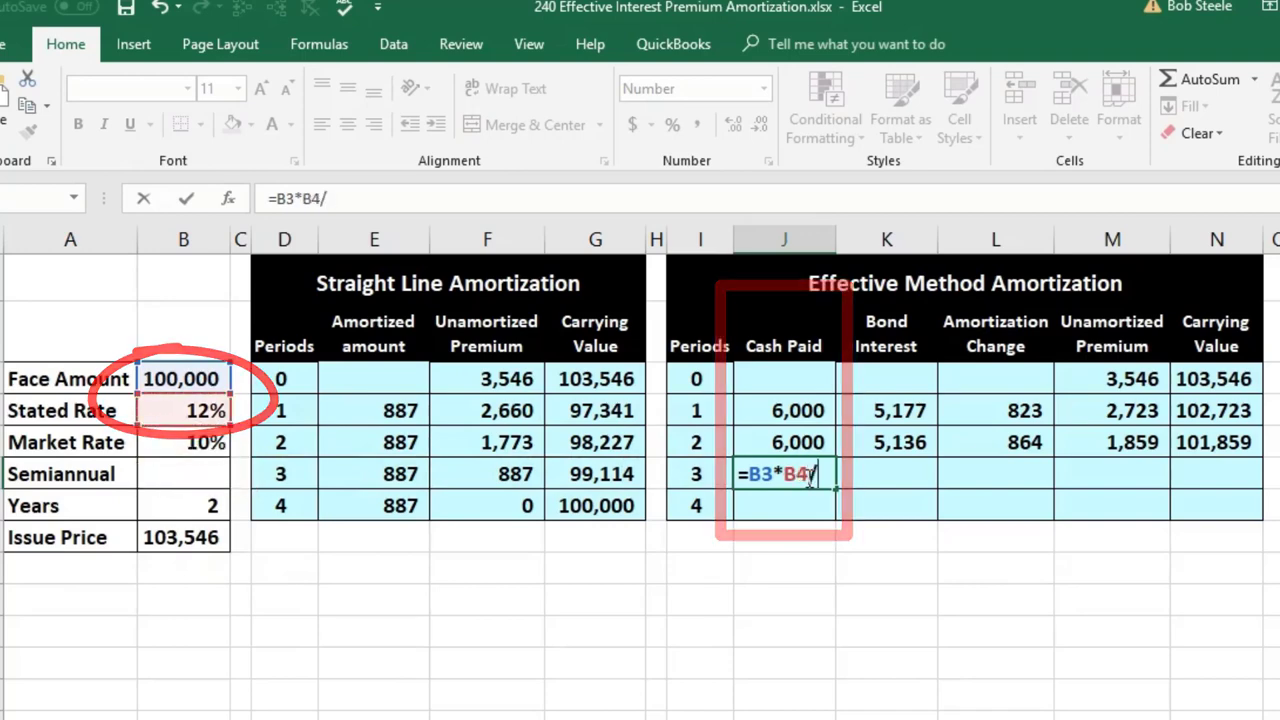
{"action": "type", "text": "2"}
{"action": "key", "text": "Tab"}
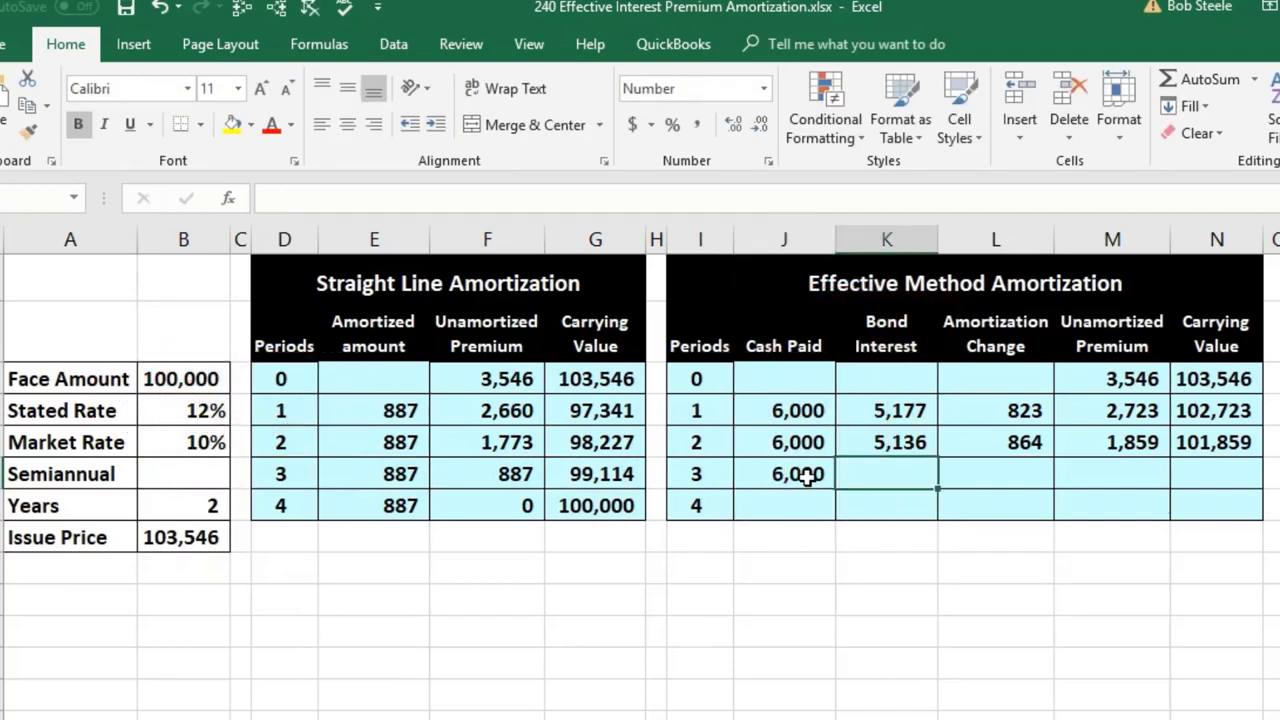
Step: Calculate the period 3 bond interest in K6 as the period 2 carrying value times the market rate for half a year, =N5*B5/2
{"action": "type", "text": "="}
{"action": "key", "text": "Right"}
{"action": "key", "text": "Right"}
{"action": "key", "text": "Right"}
{"action": "key", "text": "Up"}
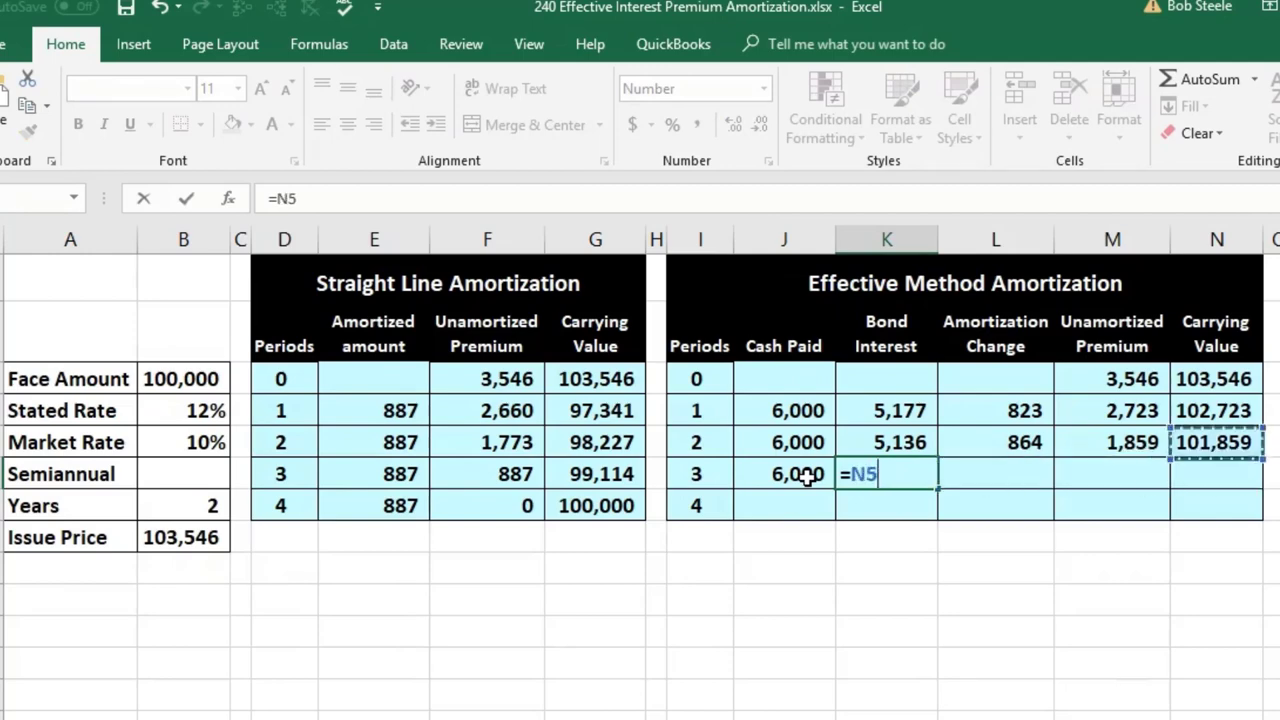
{"action": "type", "text": "*"}
{"action": "key", "text": "Left"}
{"action": "key", "text": "Left"}
{"action": "key", "text": "Left"}
{"action": "key", "text": "Left"}
{"action": "key", "text": "Left"}
{"action": "key", "text": "Left"}
{"action": "key", "text": "Left"}
{"action": "key", "text": "Left"}
{"action": "key", "text": "Left"}
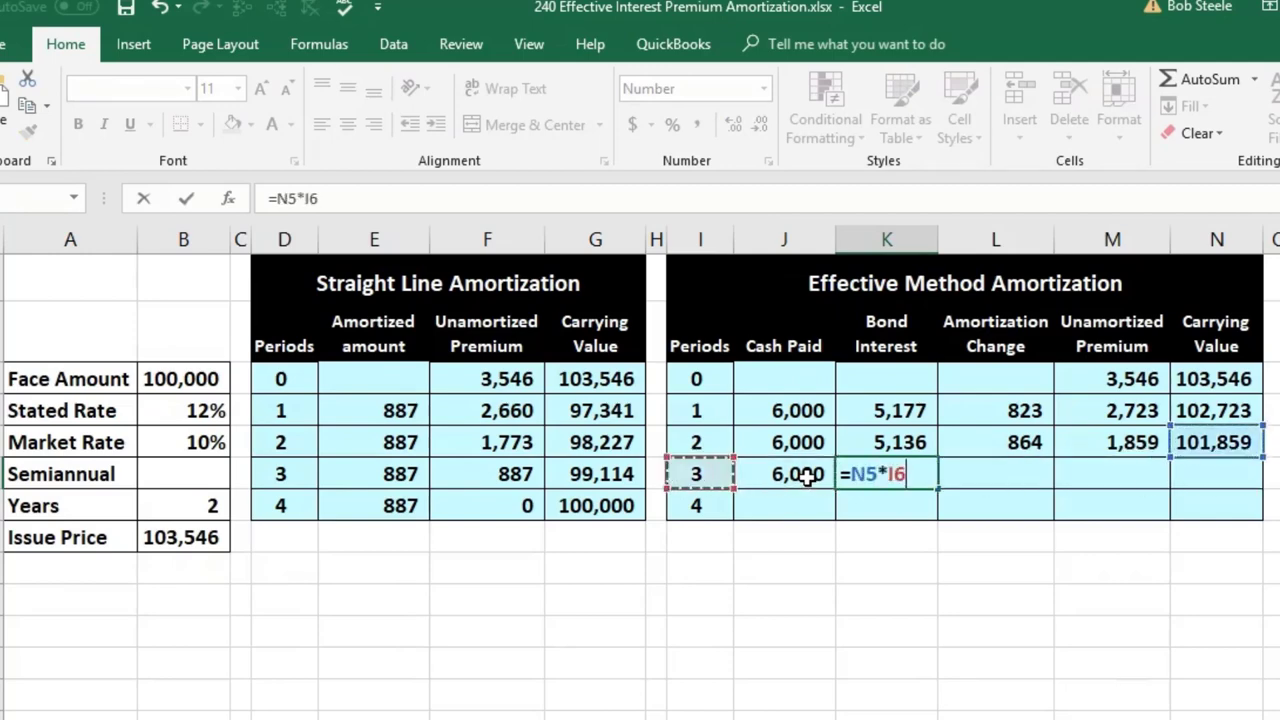
{"action": "key", "text": "Up"}
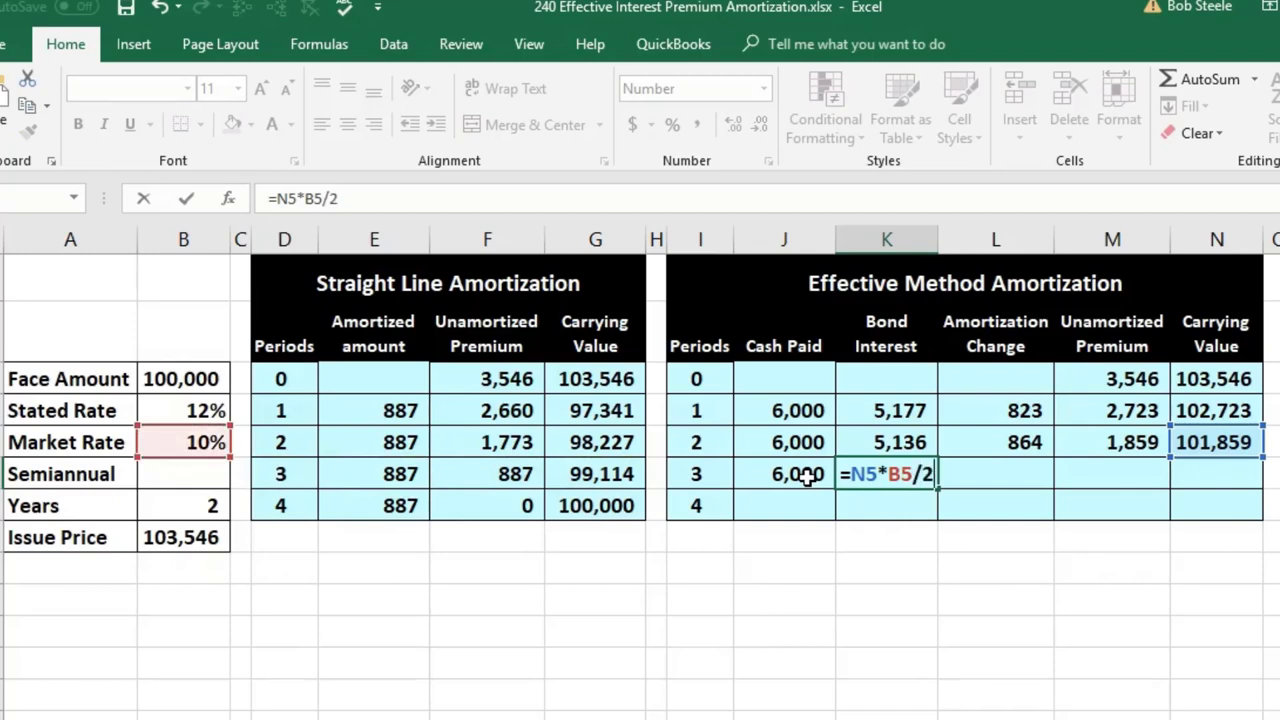
{"action": "type", "text": "/2"}
{"action": "key", "text": "Tab"}
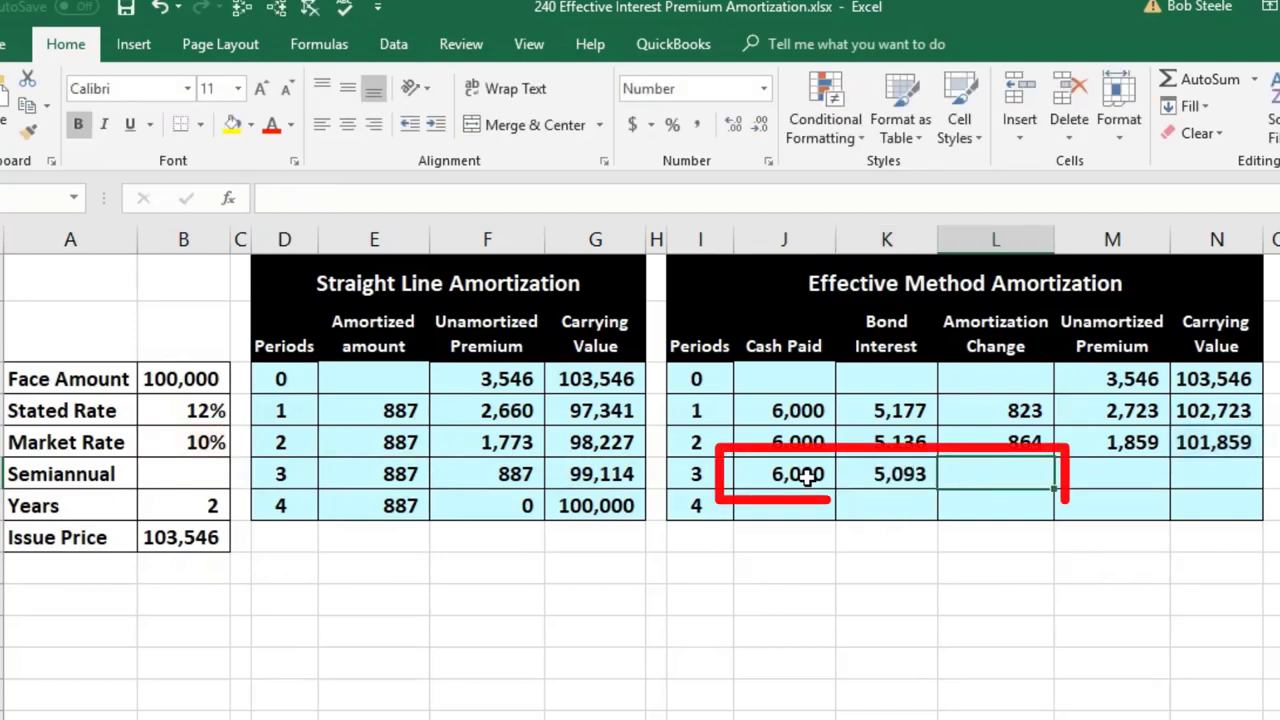
Step: Calculate the period 3 amortization change in L6 as =J6-K6 and the unamortized premium in M6 as =M5-L6
{"action": "type", "text": "="}
{"action": "left_click", "coordinate": [805, 476]}
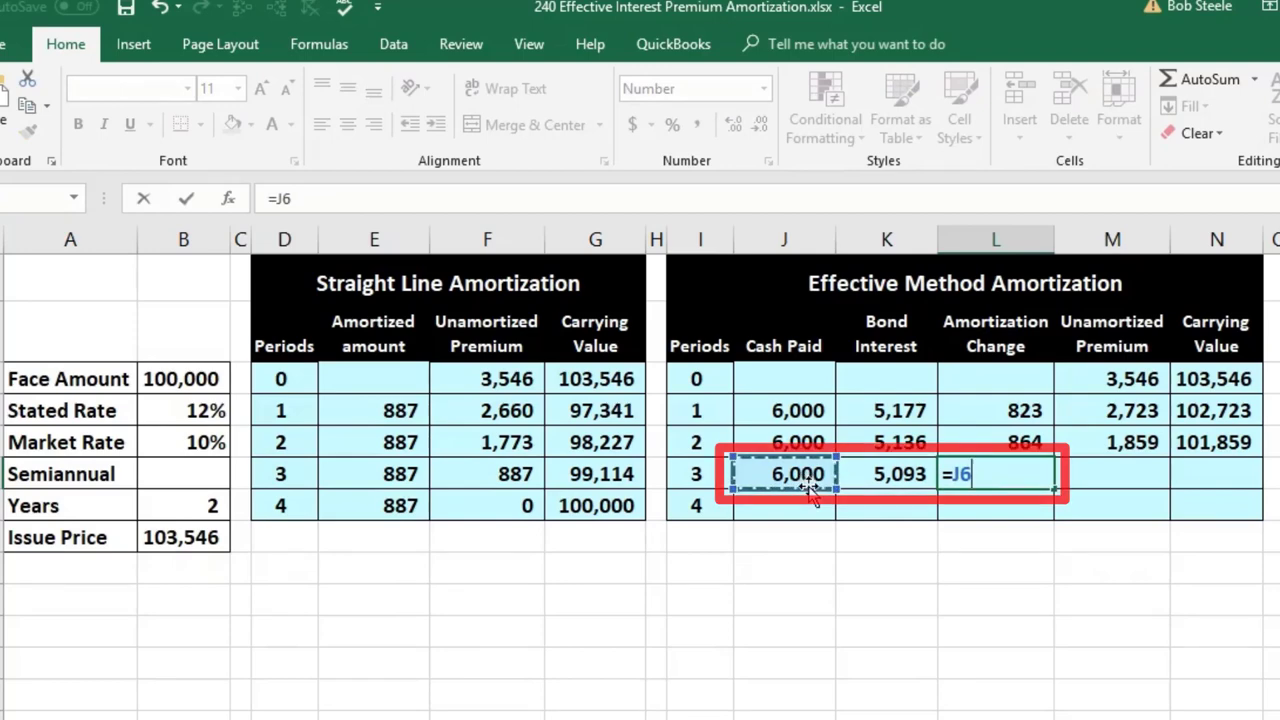
{"action": "type", "text": "-"}
{"action": "key", "text": "Left"}
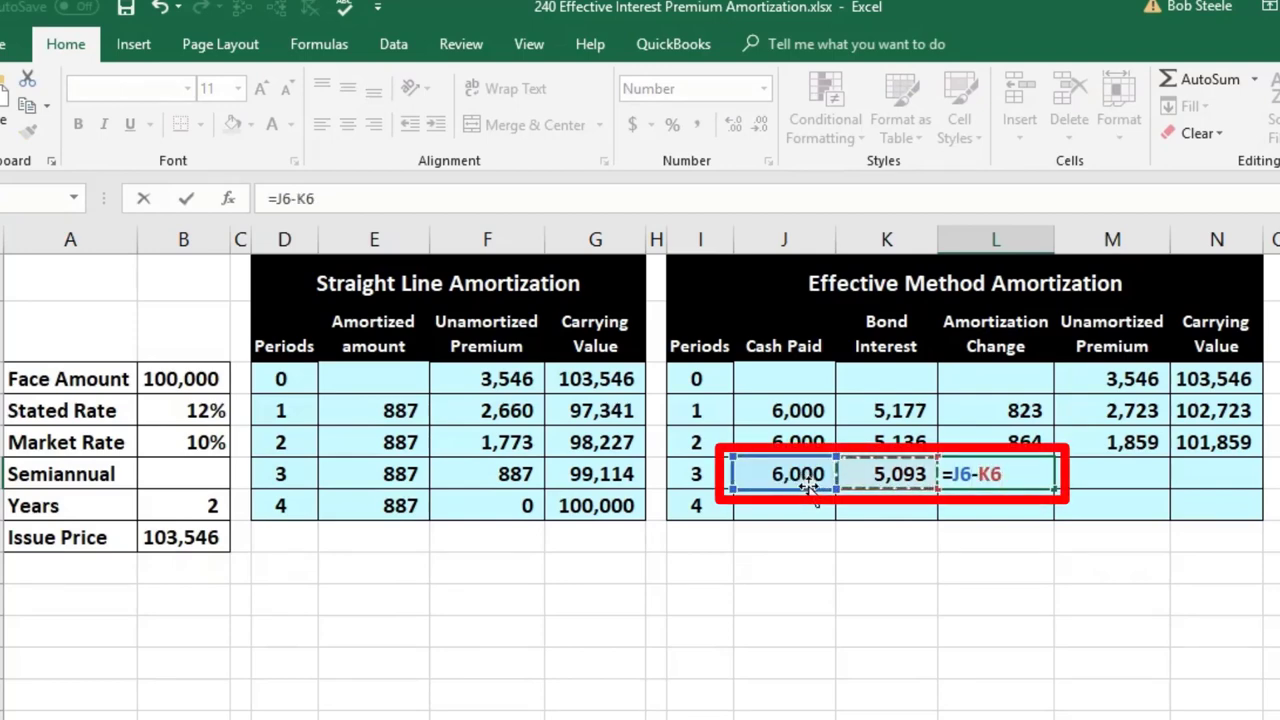
{"action": "key", "text": "Tab"}
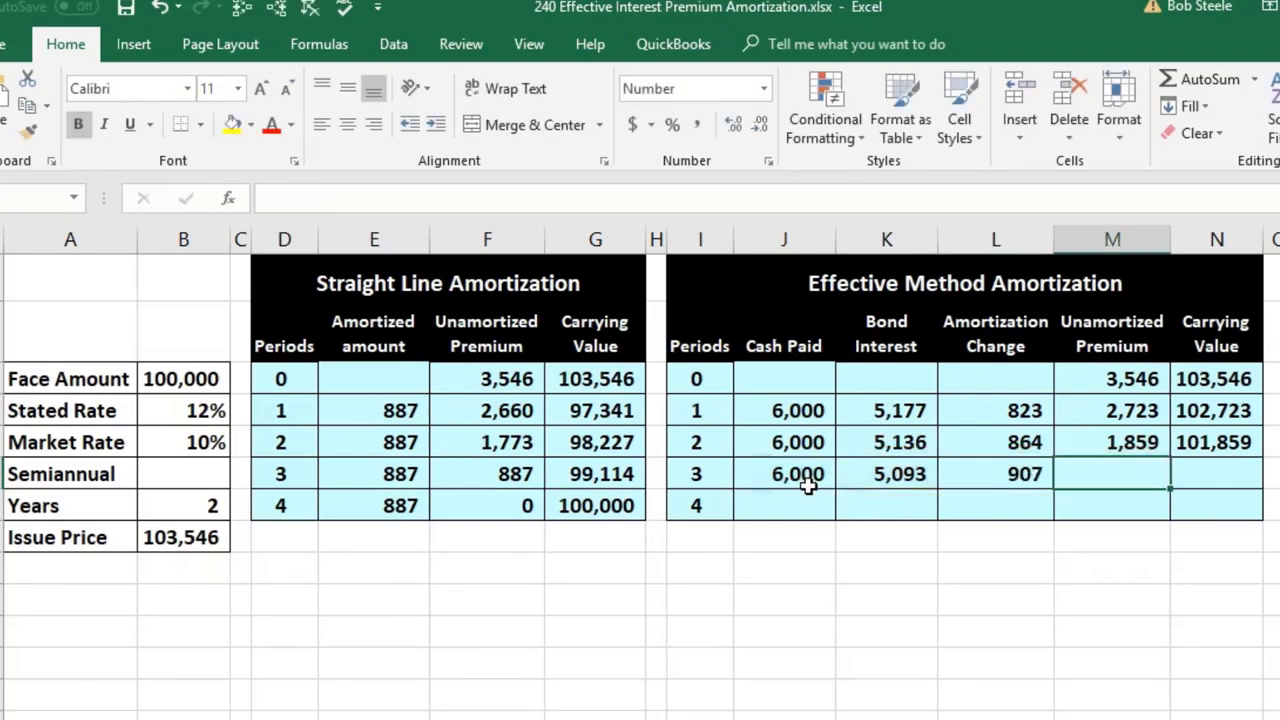
{"action": "type", "text": "="}
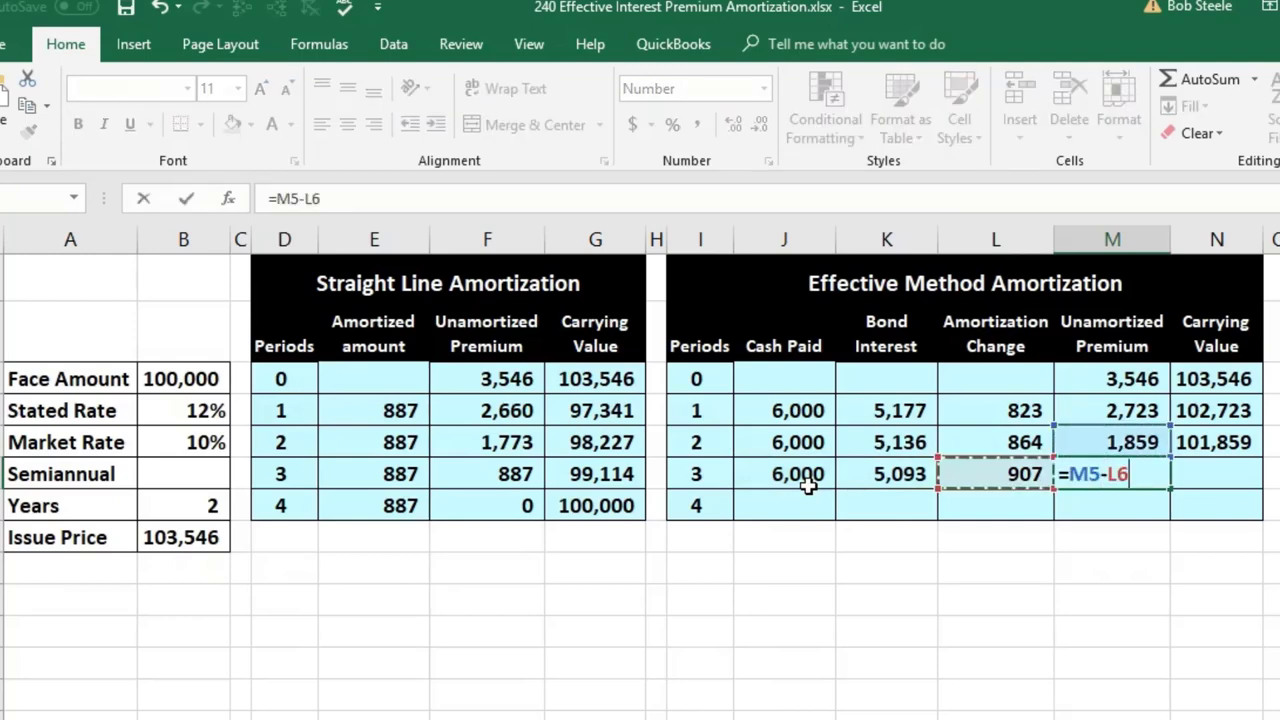
{"action": "key", "text": "Tab"}
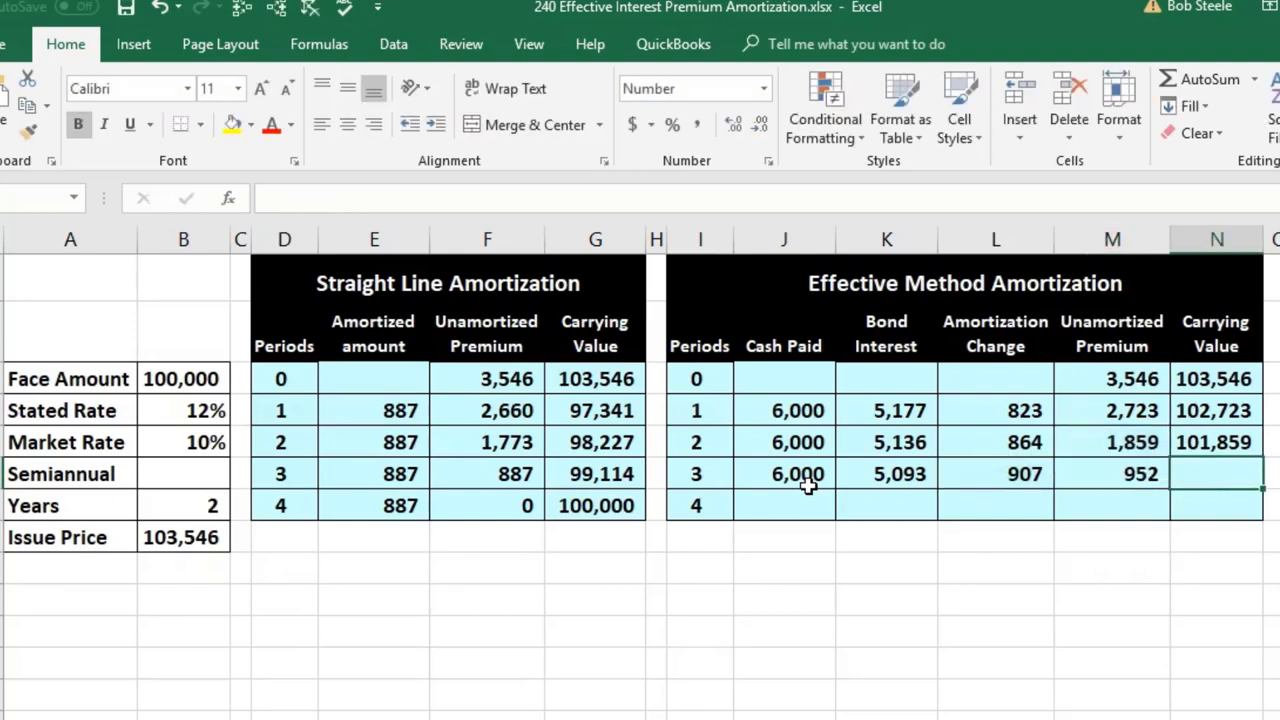
Step: Calculate the period 3 carrying value in N6 as the face amount plus the unamortized premium, =B3+M6
{"action": "type", "text": "="}
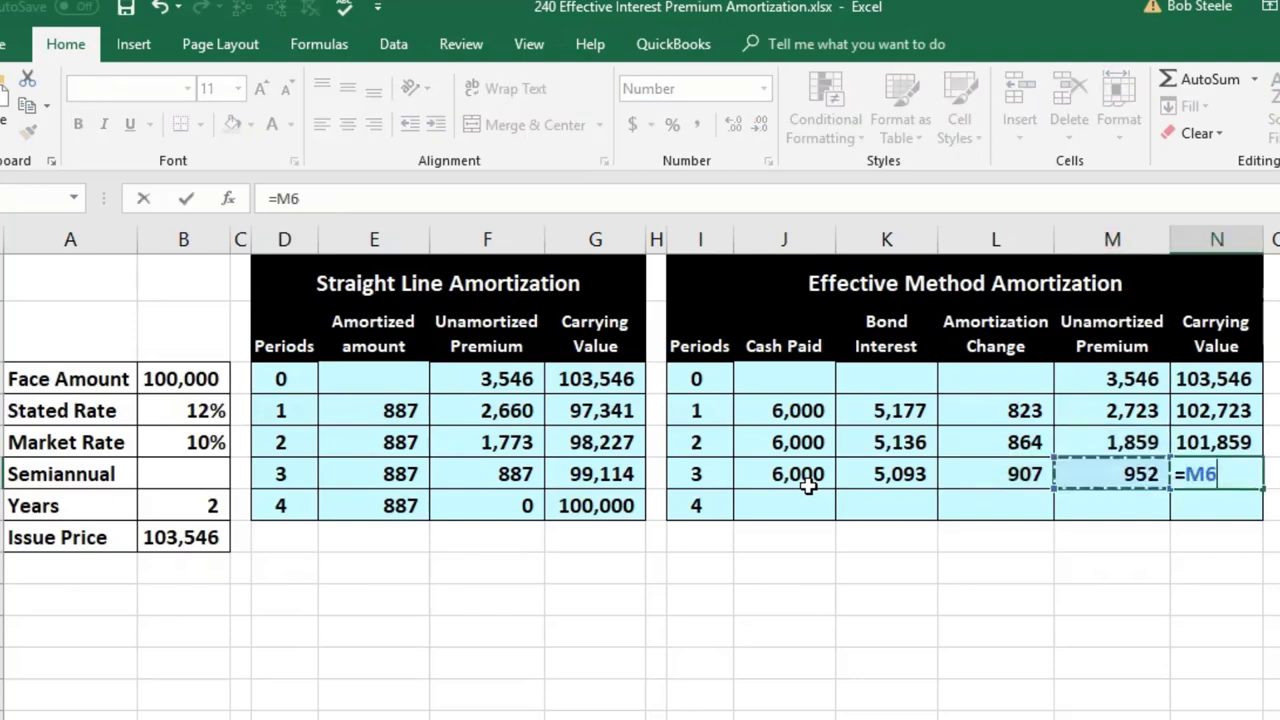
{"action": "key", "text": "Left"}
{"action": "key", "text": "Left"}
{"action": "key", "text": "Left"}
{"action": "key", "text": "Left"}
{"action": "key", "text": "Left"}
{"action": "key", "text": "Left"}
{"action": "key", "text": "Left"}
{"action": "key", "text": "Left"}
{"action": "key", "text": "Left"}
{"action": "key", "text": "Left"}
{"action": "key", "text": "Left"}
{"action": "key", "text": "Up"}
{"action": "key", "text": "Up"}
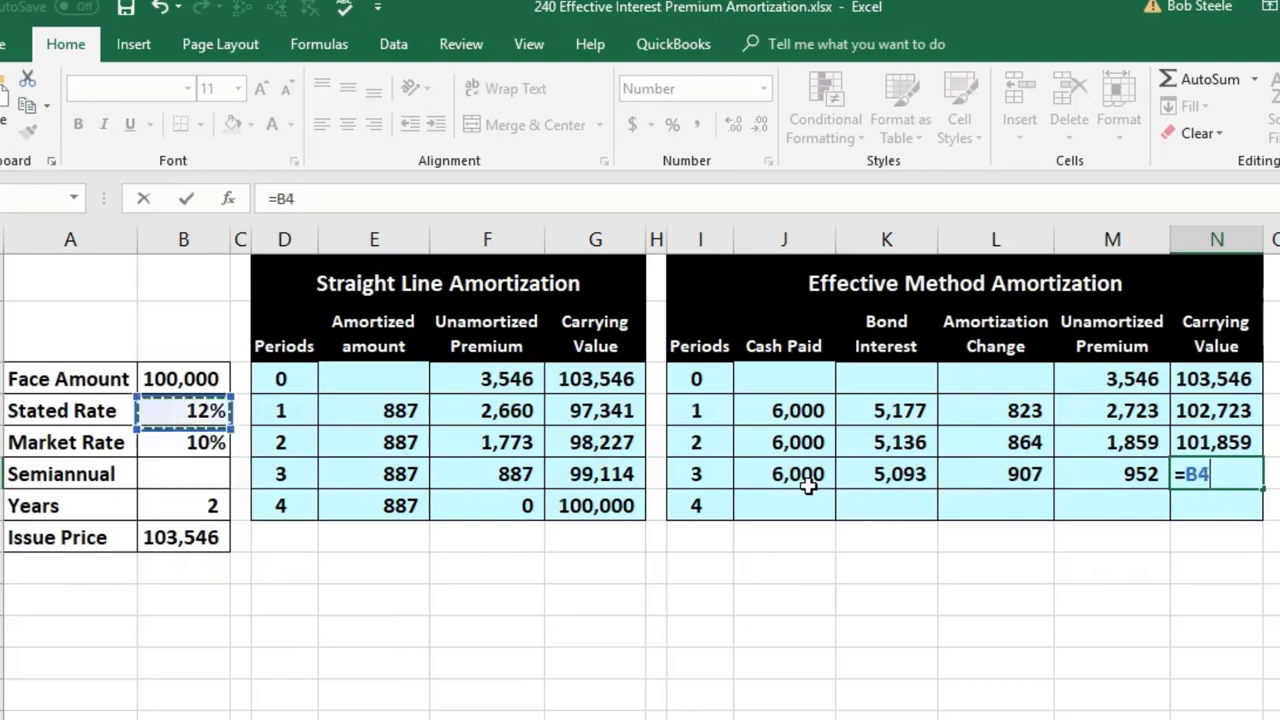
{"action": "key", "text": "Up"}
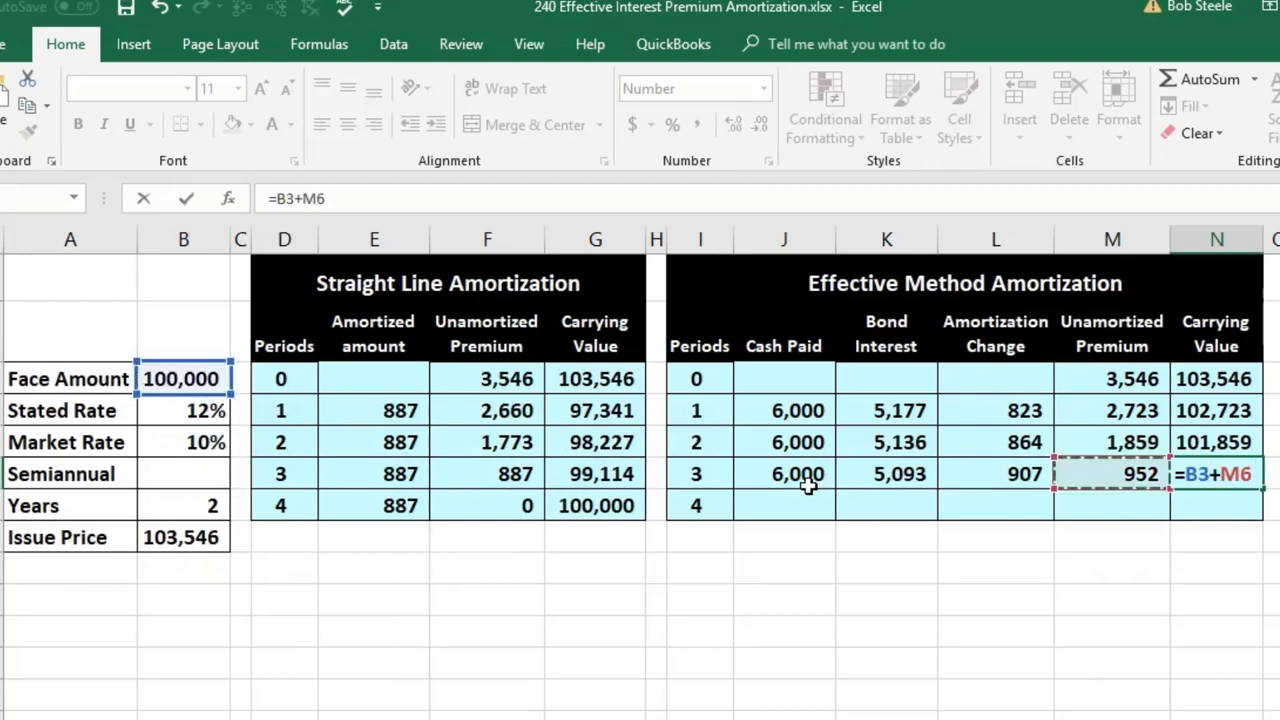
{"action": "key", "text": "Return"}
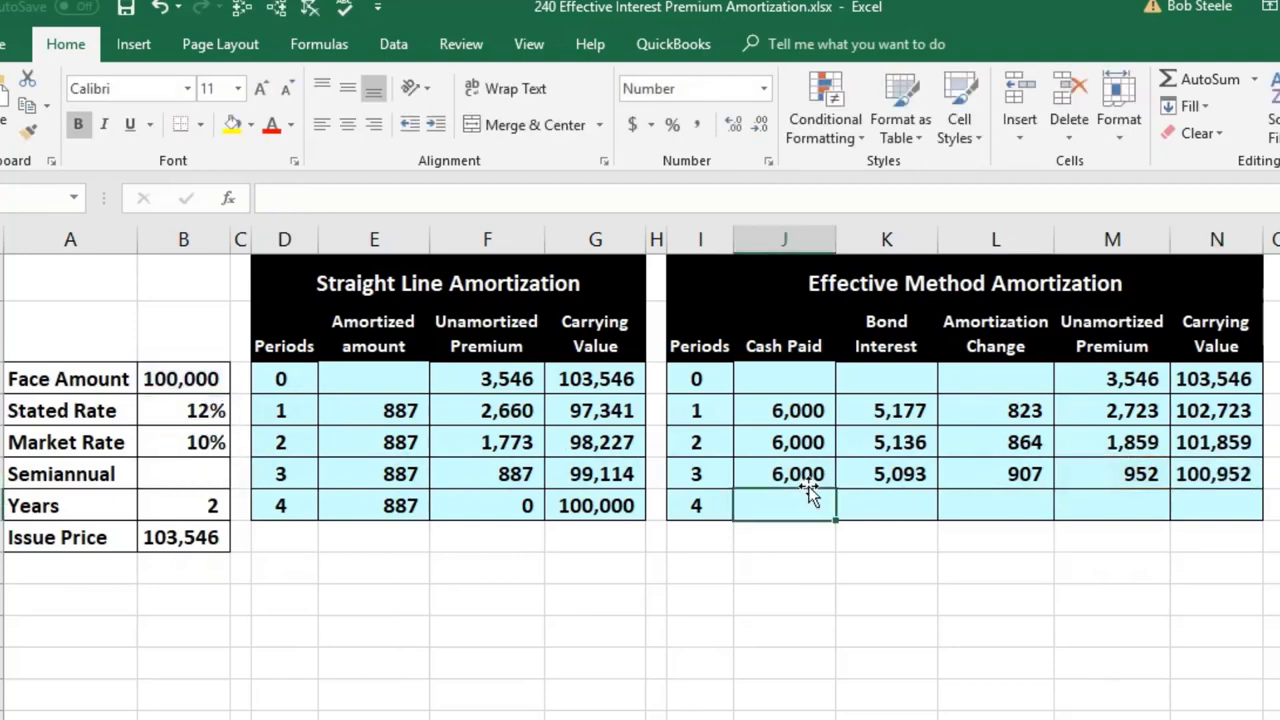
Step: Calculate the period 4 cash paid in J7 as the face amount times the stated rate for half a year, =B3*B4/2
{"action": "left_click", "coordinate": [1100, 510]}
{"action": "left_click", "coordinate": [1204, 500]}
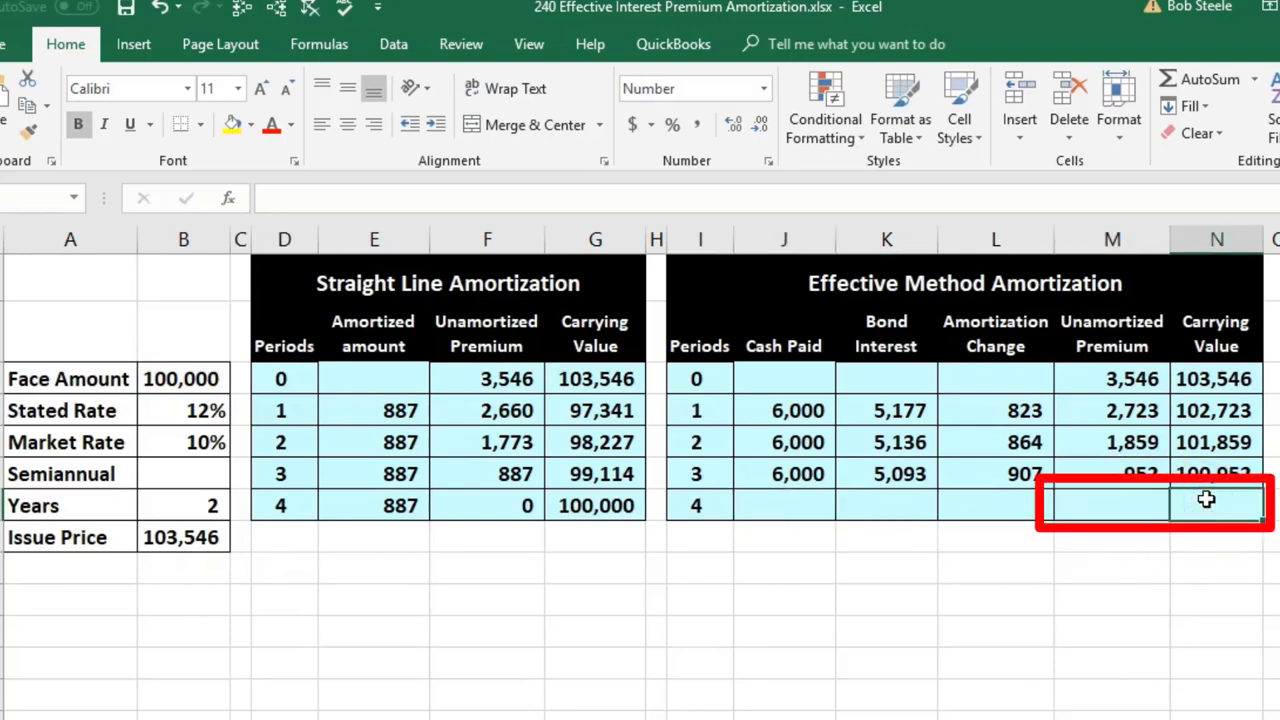
{"action": "left_click", "coordinate": [806, 509]}
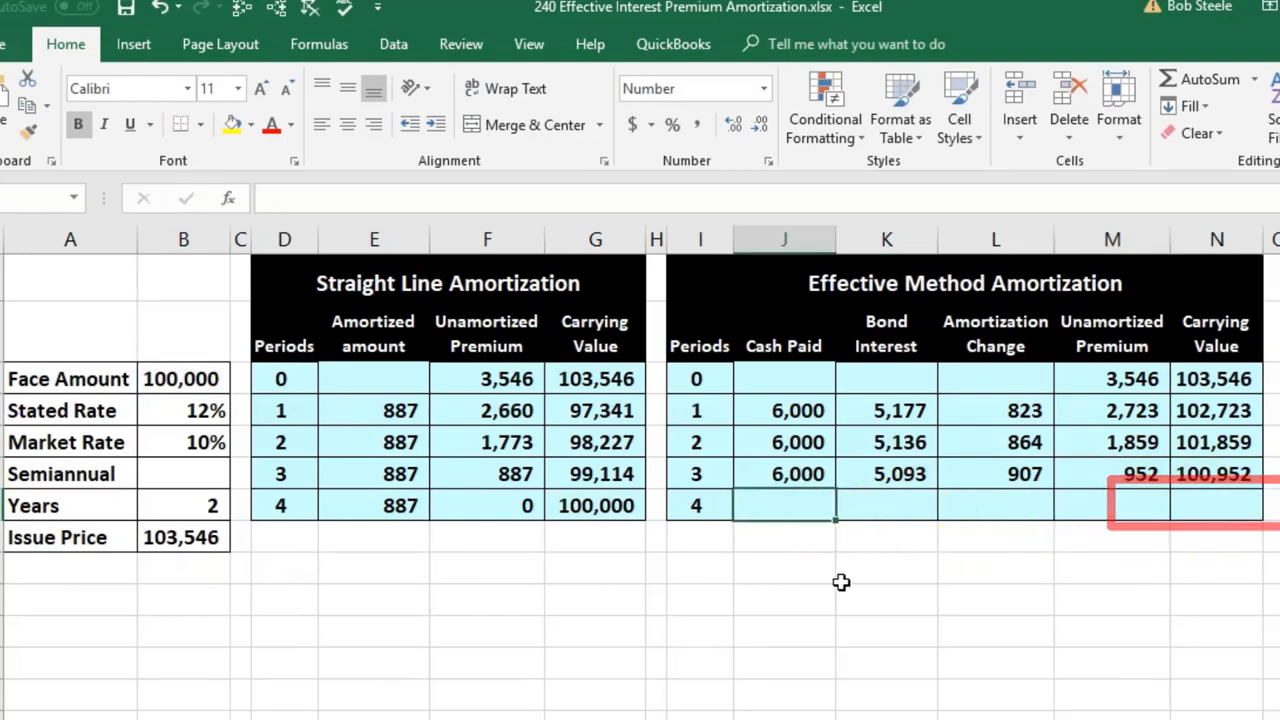
{"action": "type", "text": "="}
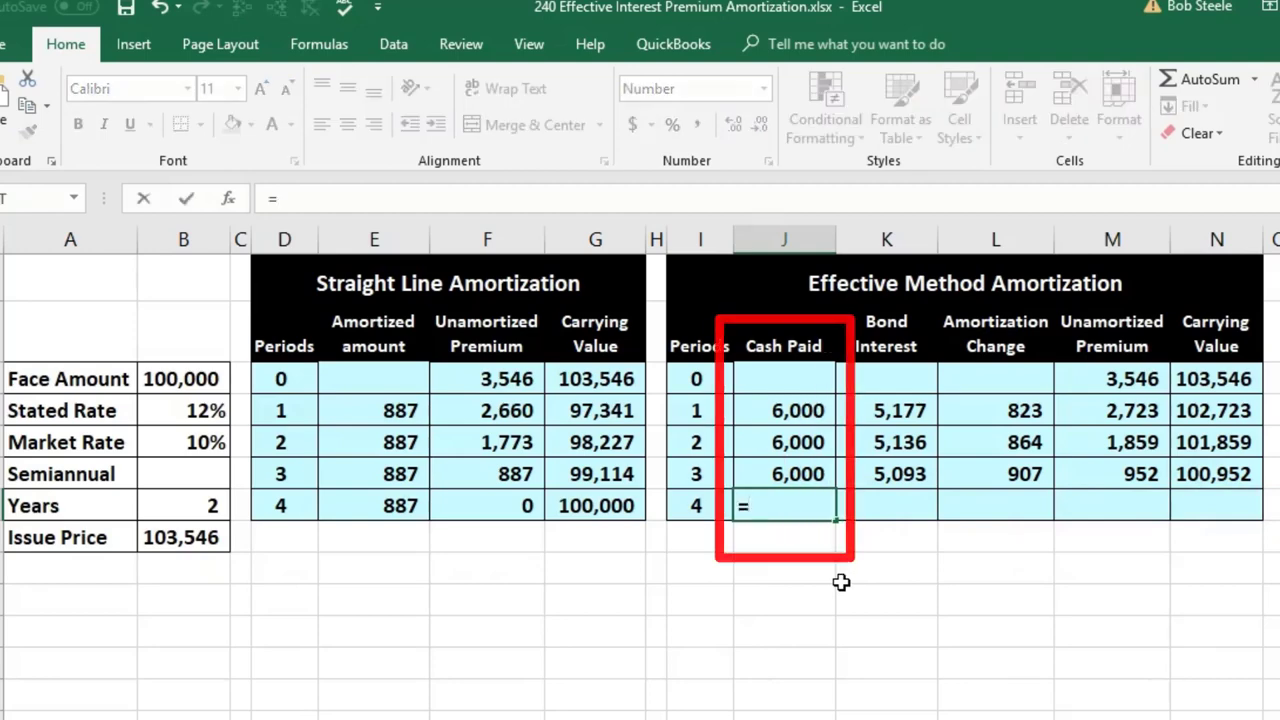
{"action": "key", "text": "Up"}
{"action": "key", "text": "Left"}
{"action": "key", "text": "Left"}
{"action": "key", "text": "Left"}
{"action": "key", "text": "Left"}
{"action": "key", "text": "Left"}
{"action": "key", "text": "Left"}
{"action": "key", "text": "Left"}
{"action": "key", "text": "Left"}
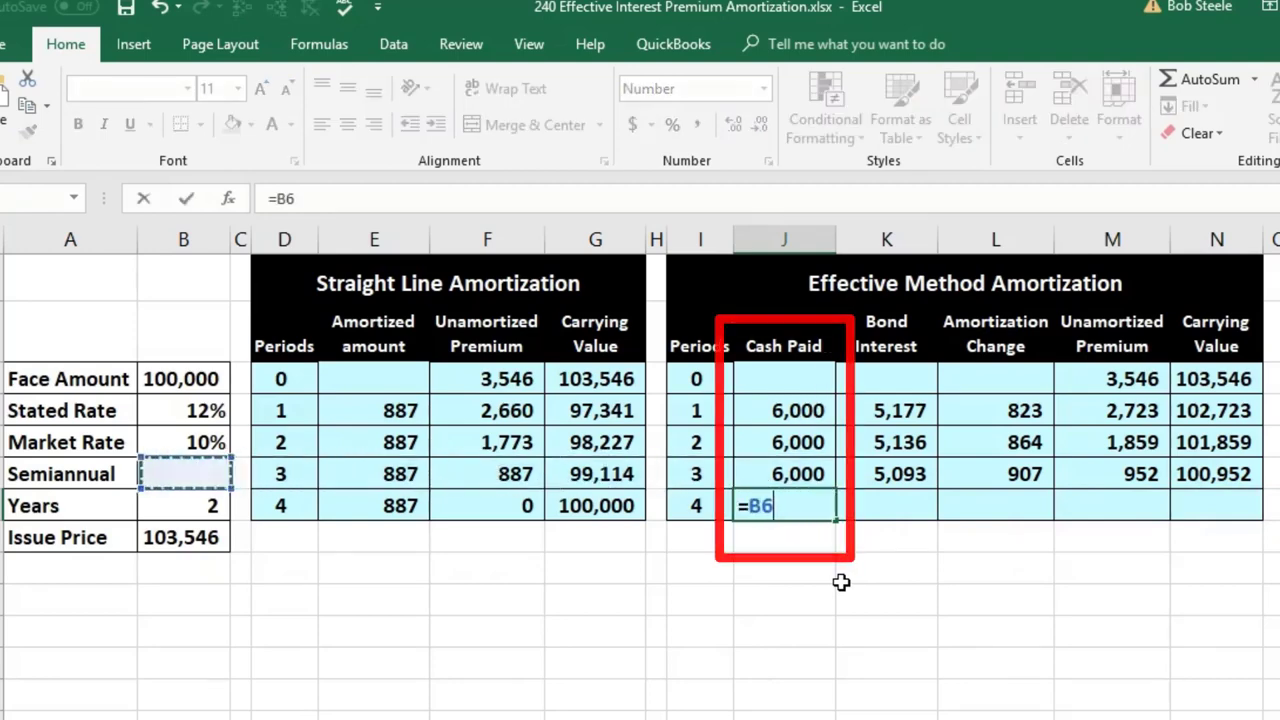
{"action": "key", "text": "Up"}
{"action": "key", "text": "Up"}
{"action": "key", "text": "Up"}
{"action": "type", "text": "*"}
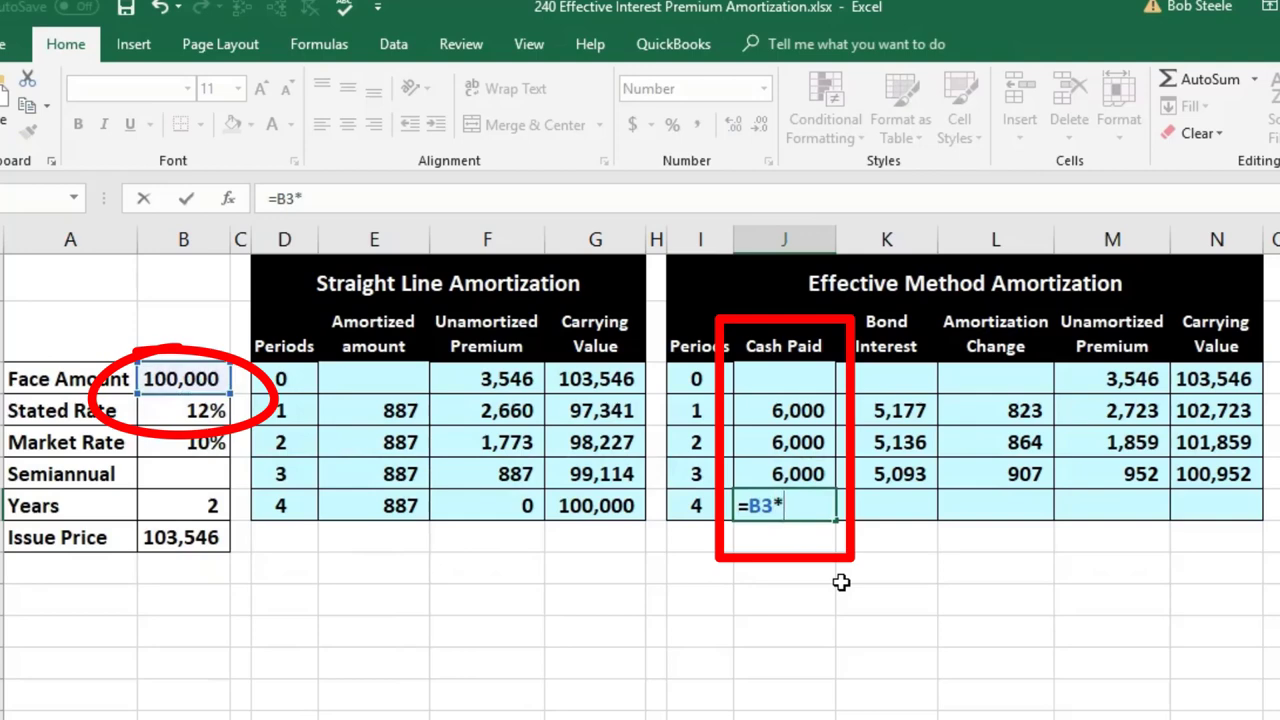
{"action": "key", "text": "Left"}
{"action": "key", "text": "Left"}
{"action": "key", "text": "Left"}
{"action": "key", "text": "Left"}
{"action": "key", "text": "Left"}
{"action": "key", "text": "Left"}
{"action": "key", "text": "Left"}
{"action": "key", "text": "Left"}
{"action": "key", "text": "Up"}
{"action": "key", "text": "Up"}
{"action": "key", "text": "Up"}
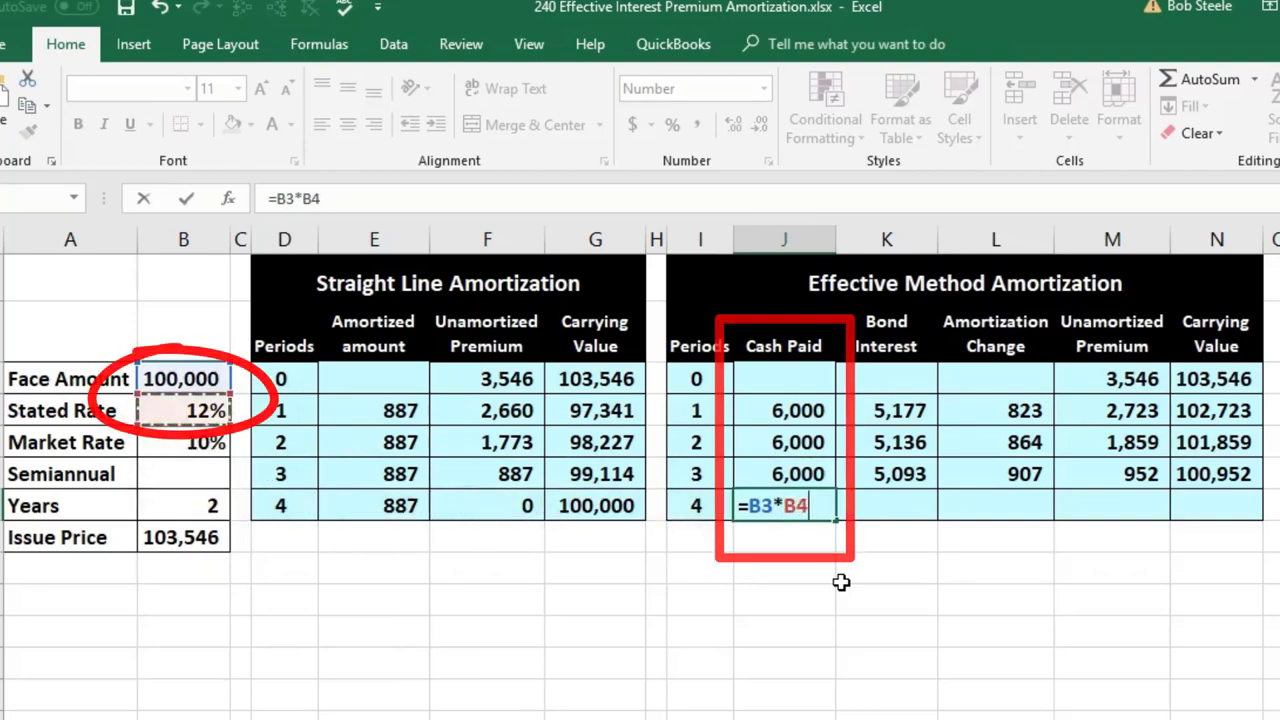
{"action": "type", "text": "/2"}
{"action": "key", "text": "Tab"}
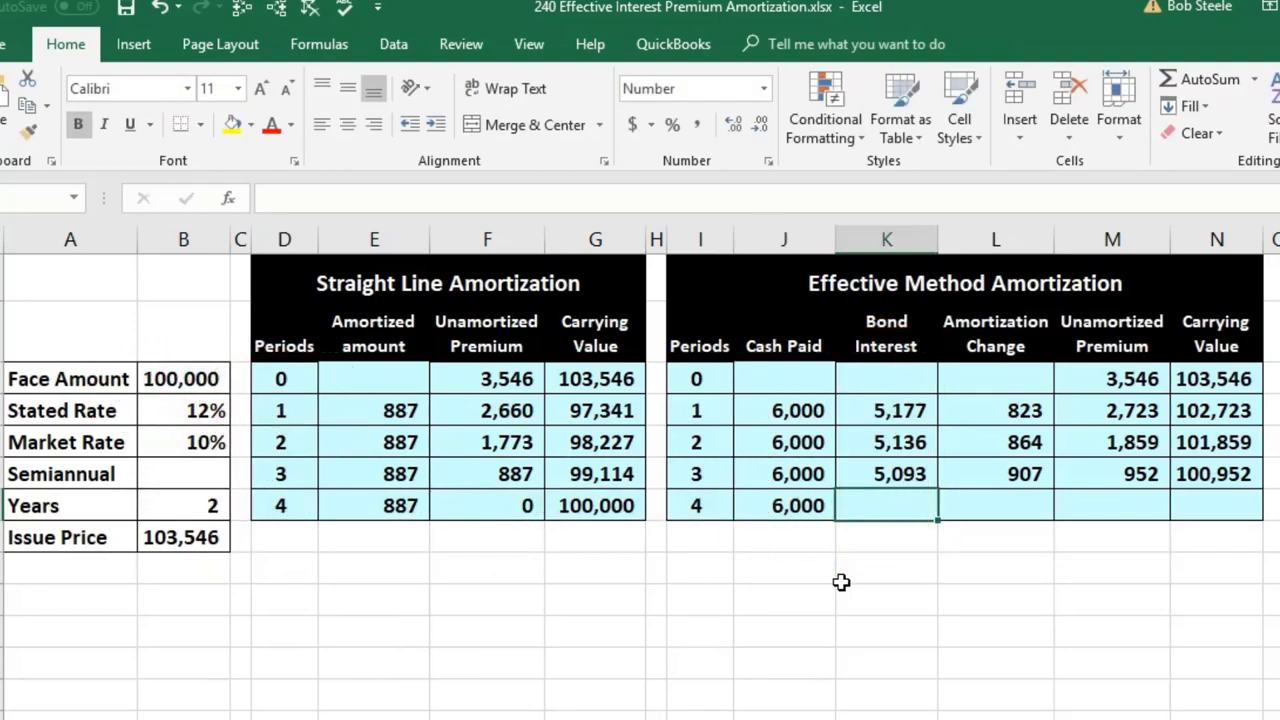
Step: Calculate the period 4 bond interest in K7 as the period 3 carrying value times the market rate for half a year, =N6*B5/2
{"action": "type", "text": "="}
{"action": "key", "text": "Right"}
{"action": "key", "text": "Right"}
{"action": "key", "text": "Right"}
{"action": "key", "text": "Up"}
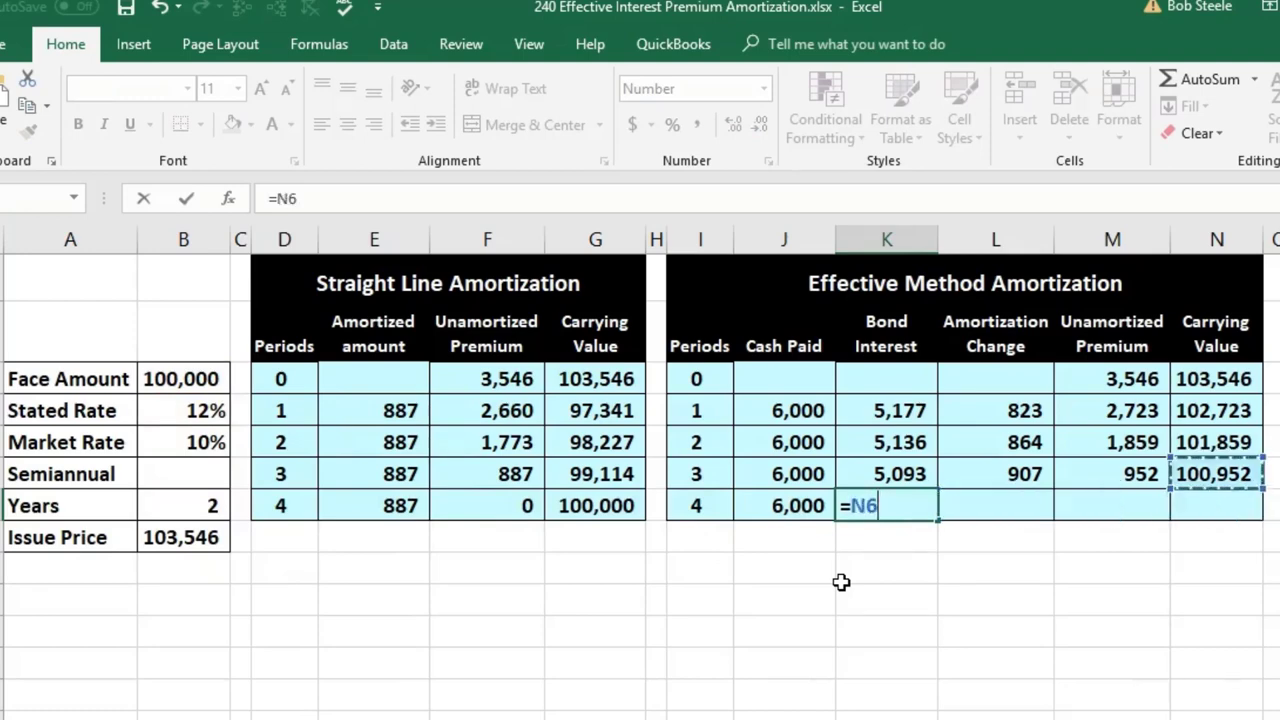
{"action": "type", "text": "*"}
{"action": "key", "text": "Left"}
{"action": "key", "text": "Left"}
{"action": "key", "text": "Left"}
{"action": "key", "text": "Left"}
{"action": "key", "text": "Left"}
{"action": "key", "text": "Left"}
{"action": "key", "text": "Left"}
{"action": "key", "text": "Left"}
{"action": "key", "text": "Left"}
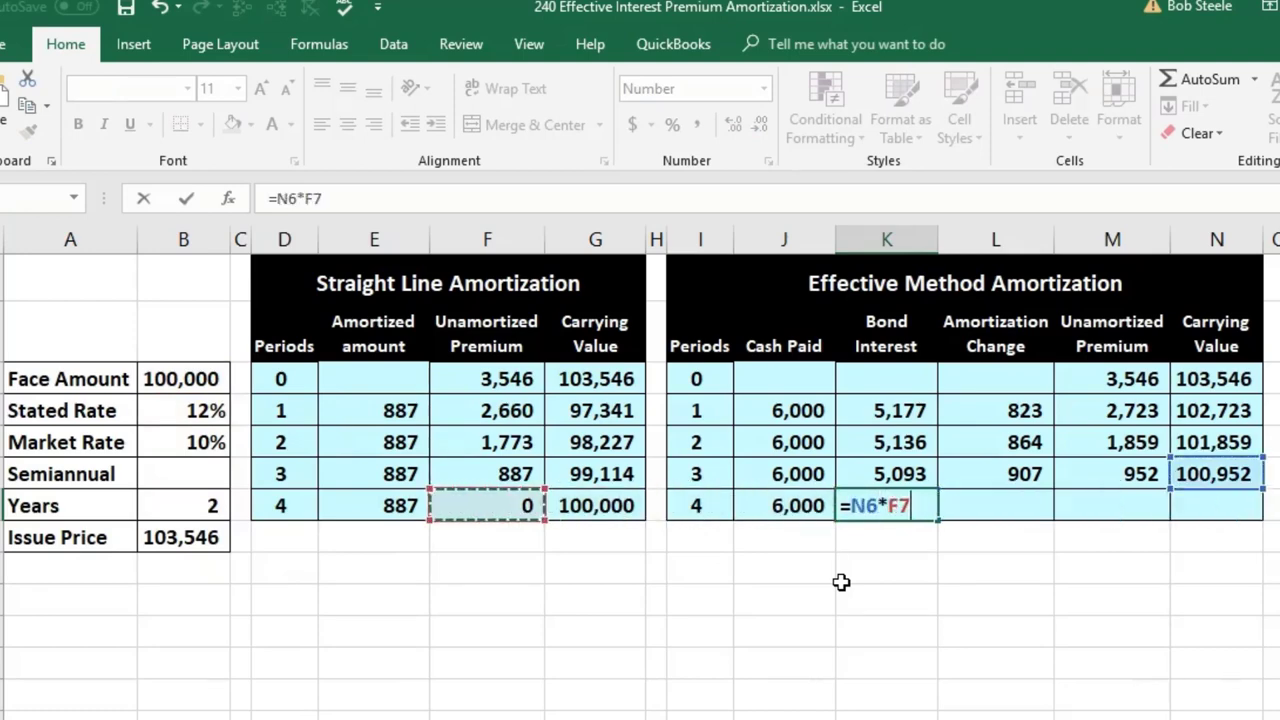
{"action": "key", "text": "Up"}
{"action": "key", "text": "Up"}
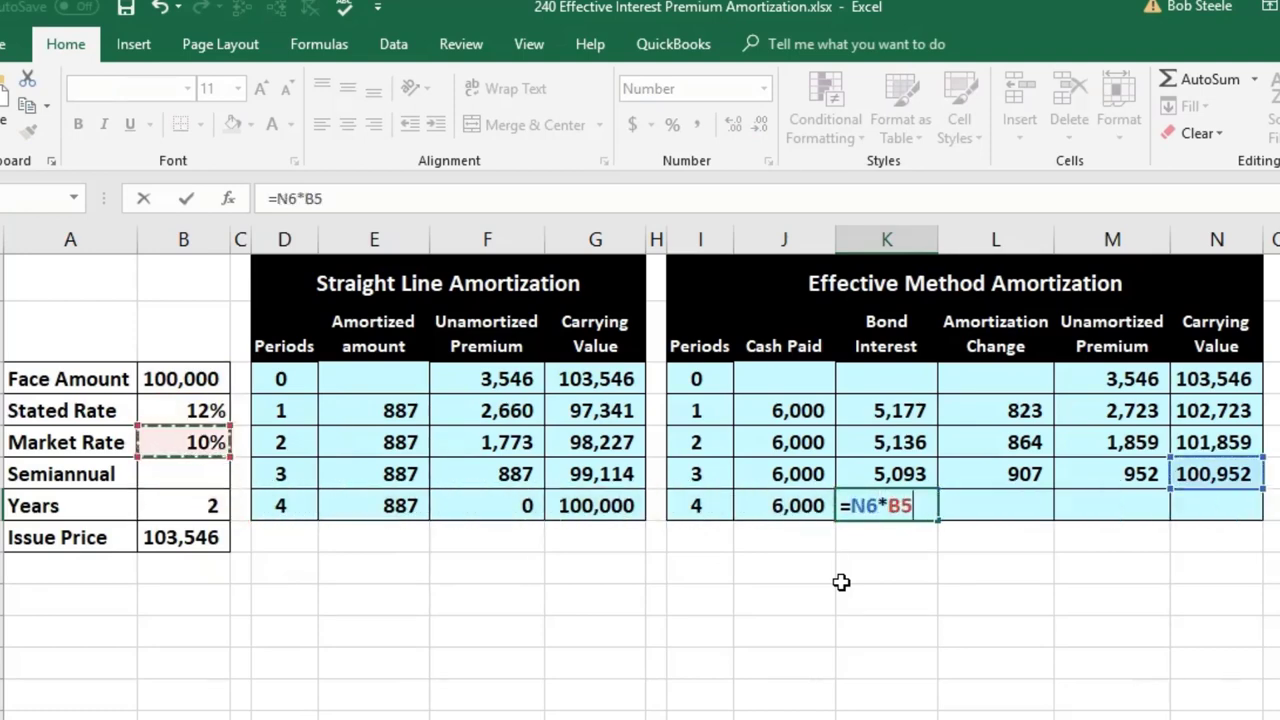
{"action": "type", "text": "/2"}
{"action": "key", "text": "Tab"}
Step: Calculate the period 4 amortization change in L7 as =J7-K7 and the unamortized premium in M7 as =M6-L7
{"action": "type", "text": "="}
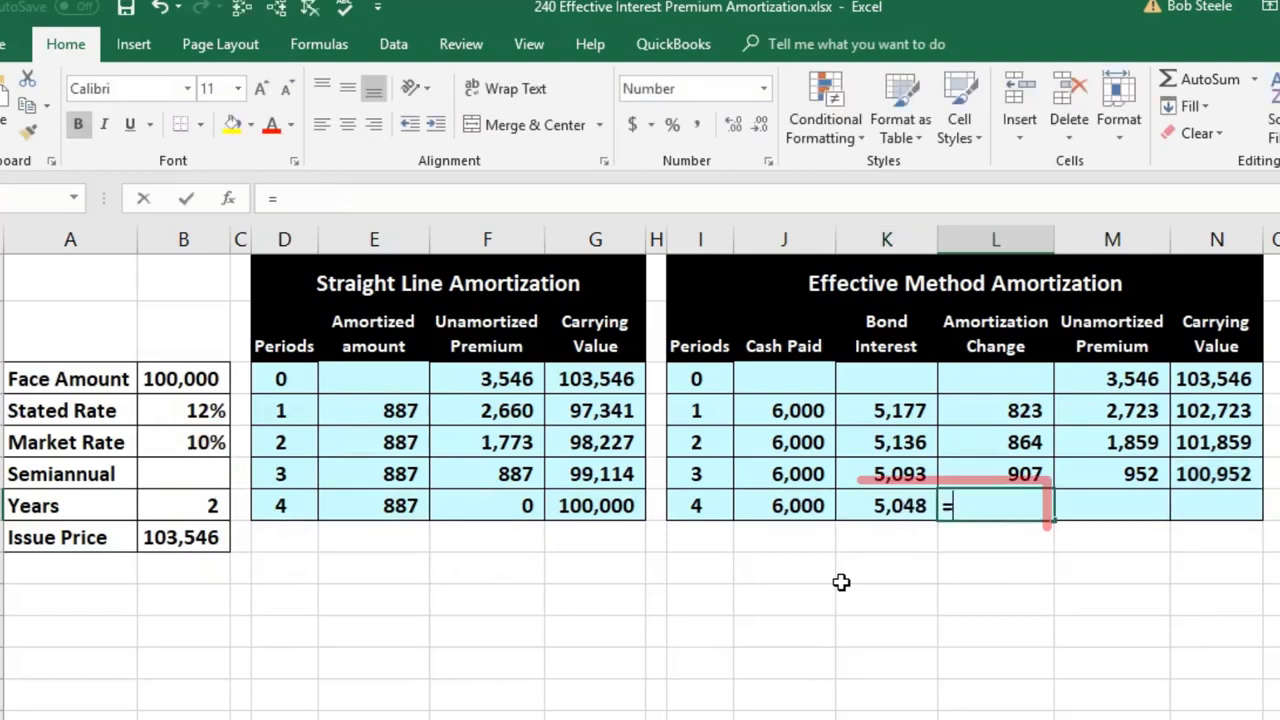
{"action": "key", "text": "Left"}
{"action": "key", "text": "Left"}
{"action": "type", "text": "-"}
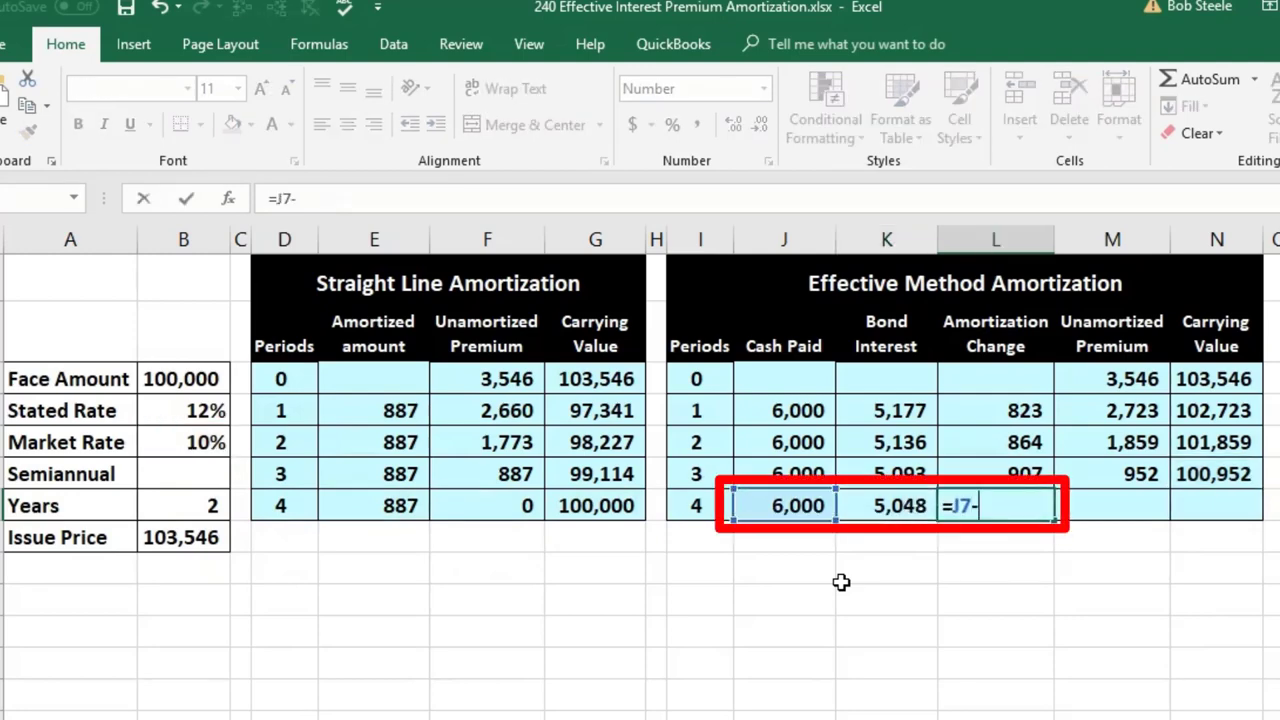
{"action": "key", "text": "Left"}
{"action": "key", "text": "ctrl+Return"}
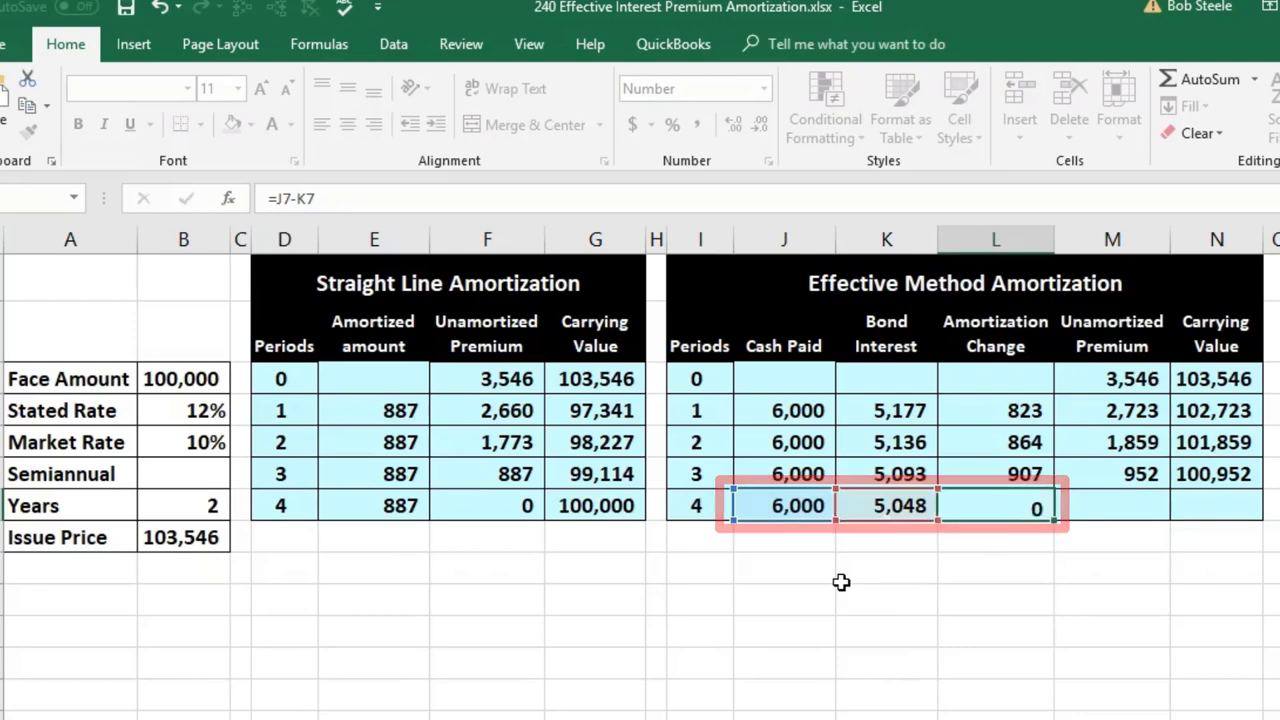
{"action": "key", "text": "Tab"}
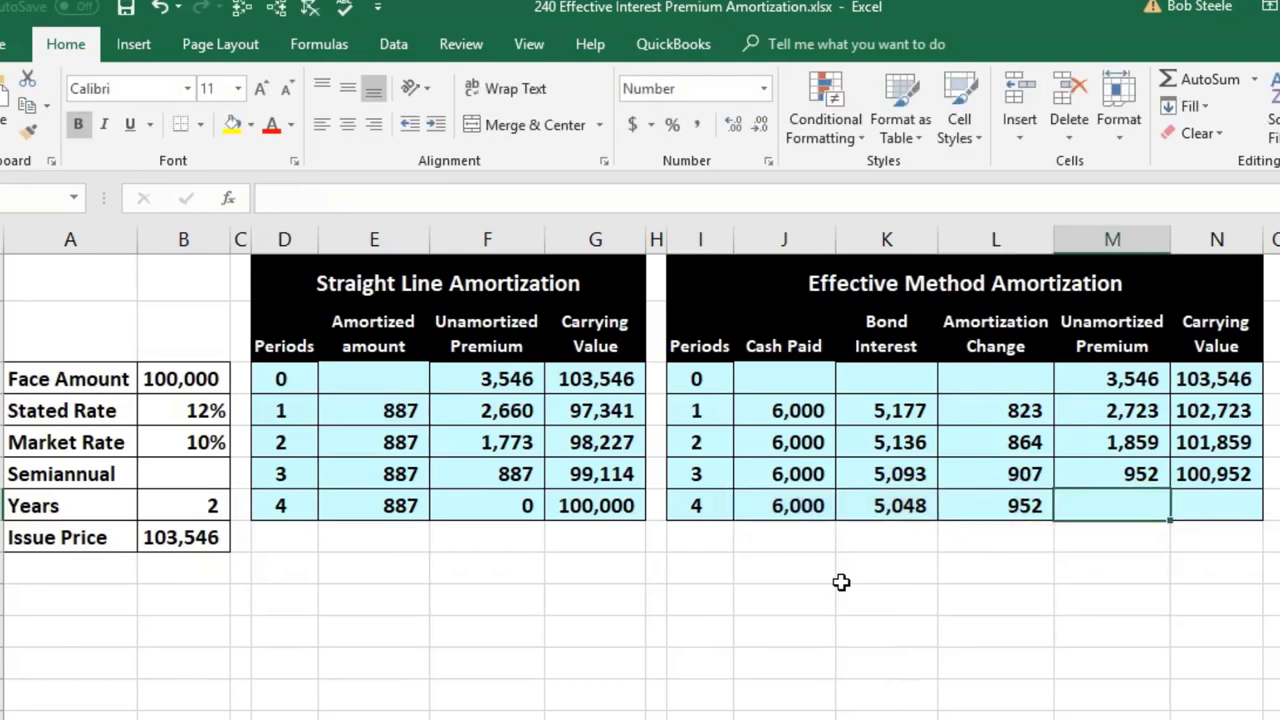
{"action": "type", "text": "="}
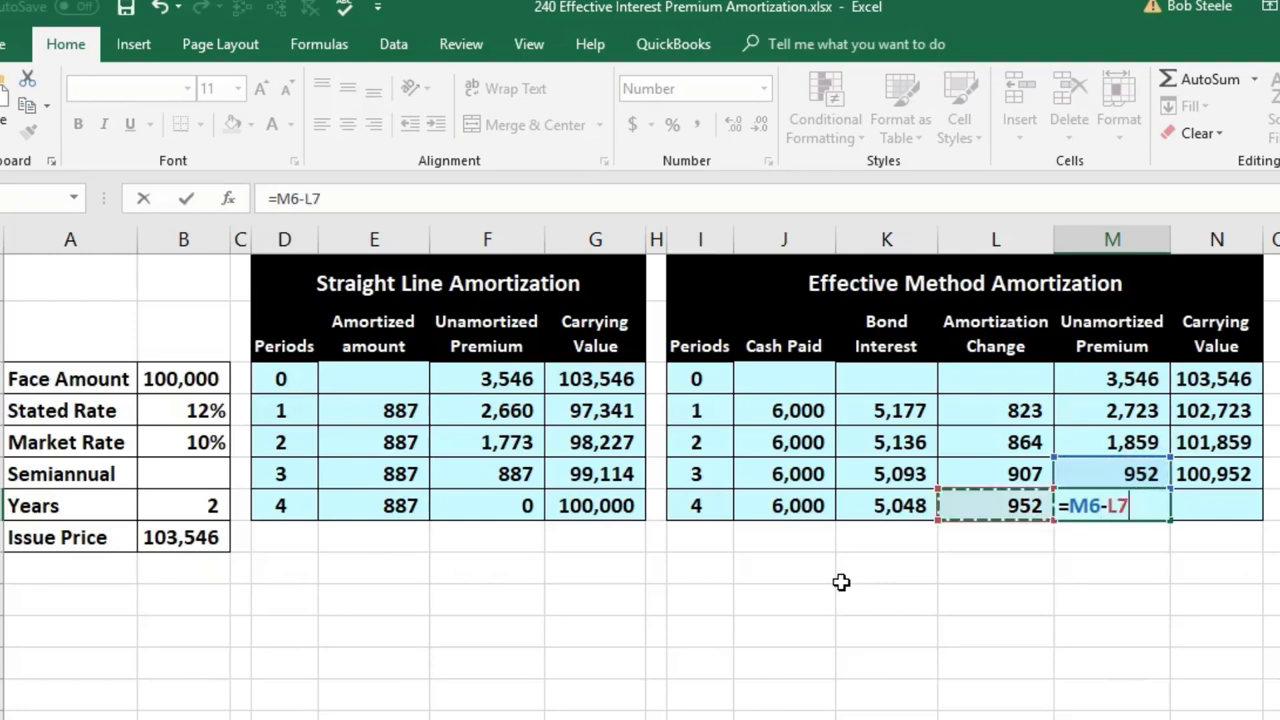
{"action": "key", "text": "Tab"}
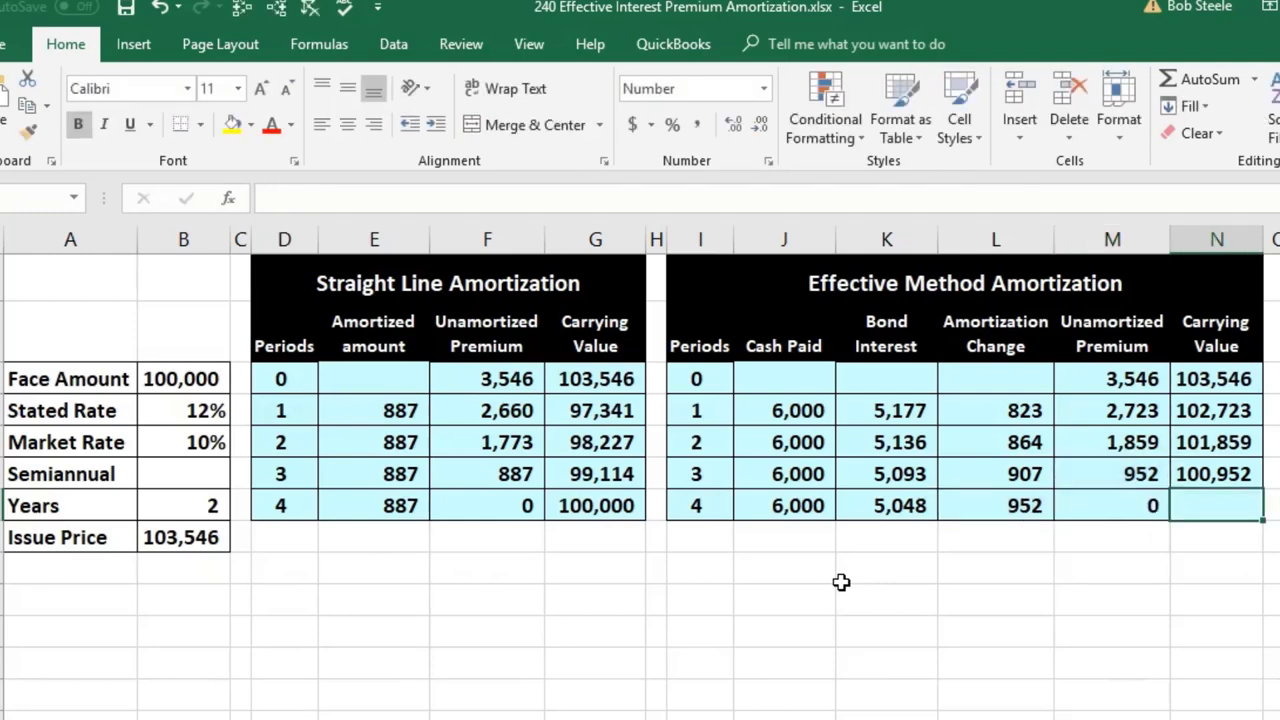
Step: Calculate the period 4 carrying value in N7 as the face amount plus the unamortized premium, =B3+M7
{"action": "type", "text": "="}
{"action": "key", "text": "Left"}
{"action": "key", "text": "Left"}
{"action": "key", "text": "Left"}
{"action": "key", "text": "Left"}
{"action": "key", "text": "Left"}
{"action": "key", "text": "Left"}
{"action": "key", "text": "Left"}
{"action": "key", "text": "Left"}
{"action": "key", "text": "Left"}
{"action": "key", "text": "Left"}
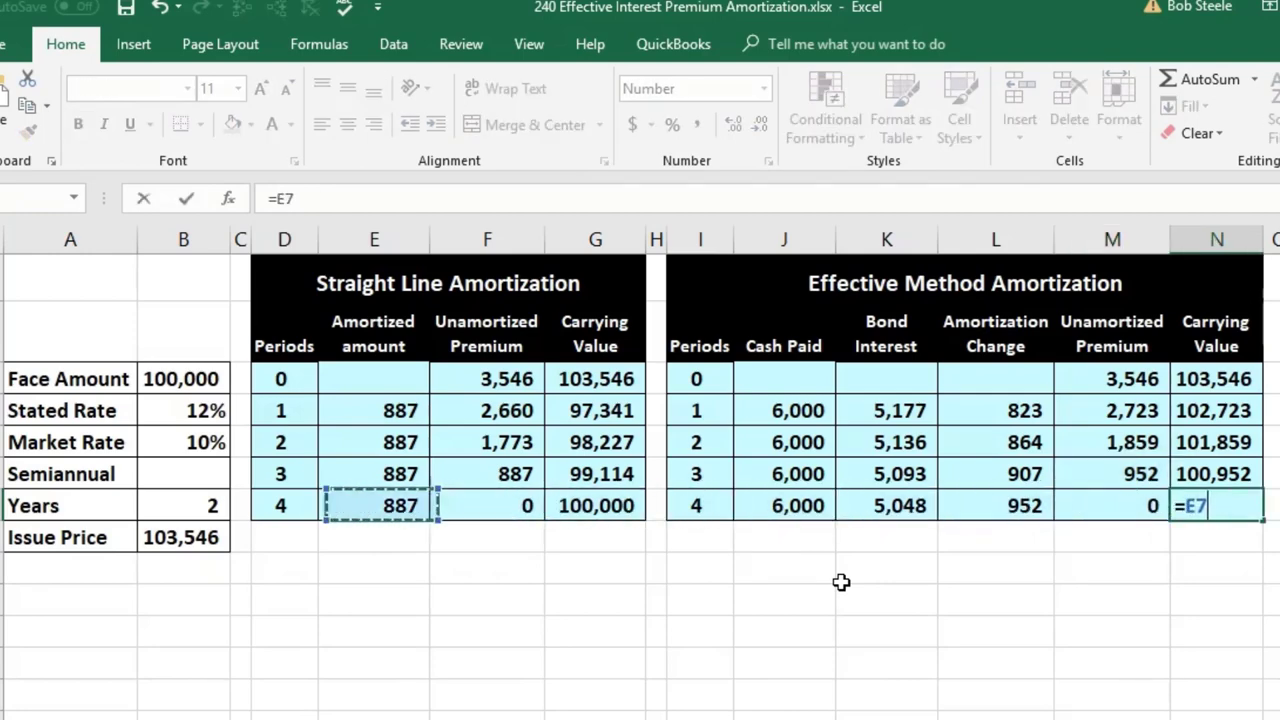
{"action": "key", "text": "Up"}
{"action": "key", "text": "Up"}
{"action": "key", "text": "Up"}
{"action": "key", "text": "Up"}
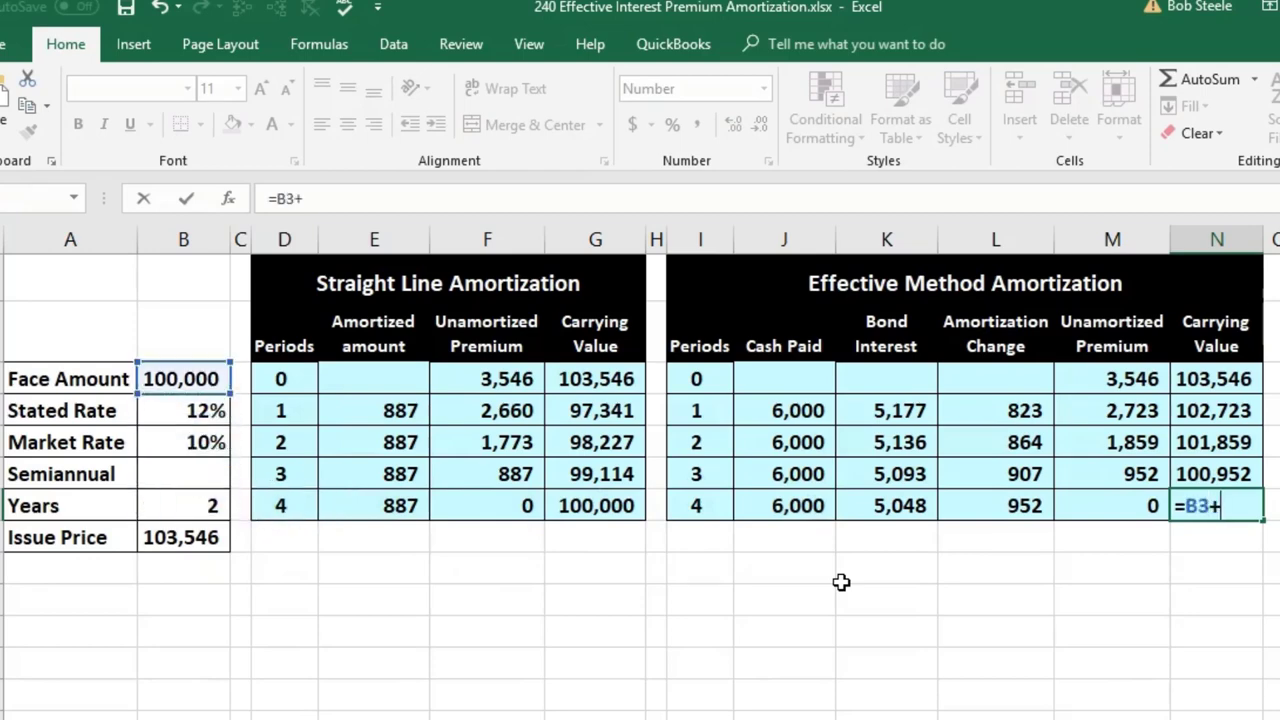
{"action": "key", "text": "Return"}
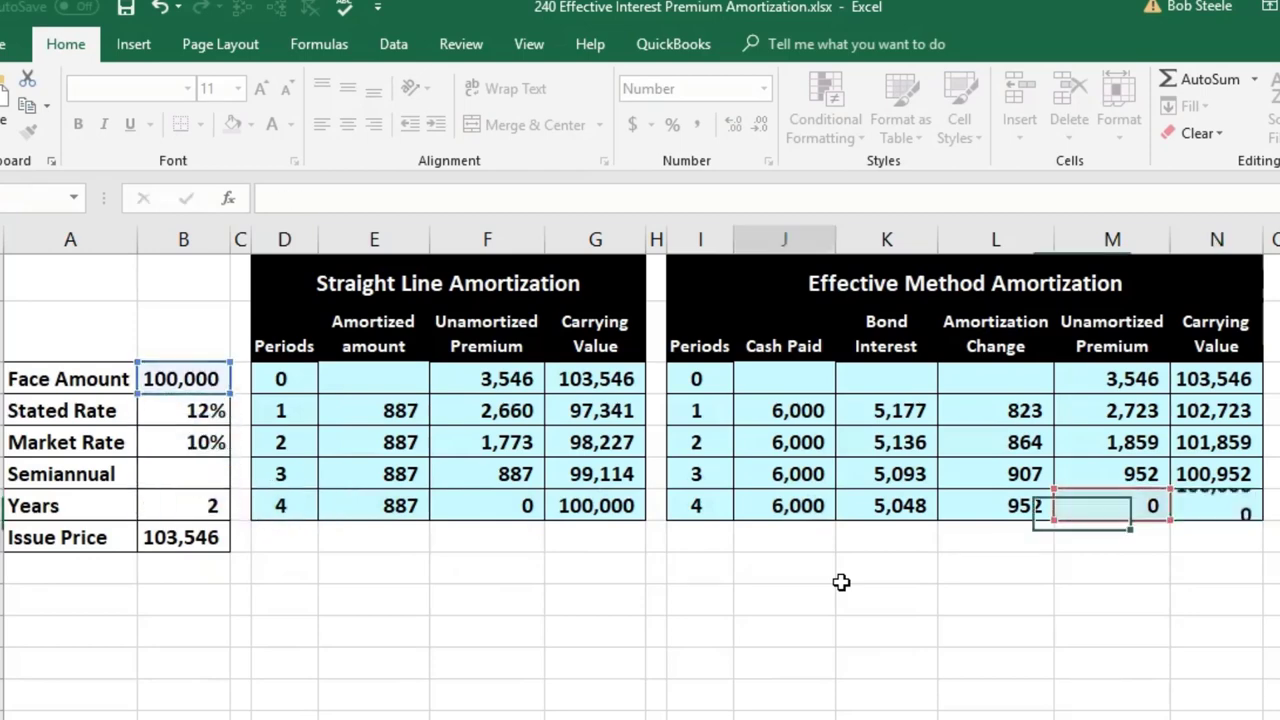
{"action": "left_click", "coordinate": [1197, 507]}
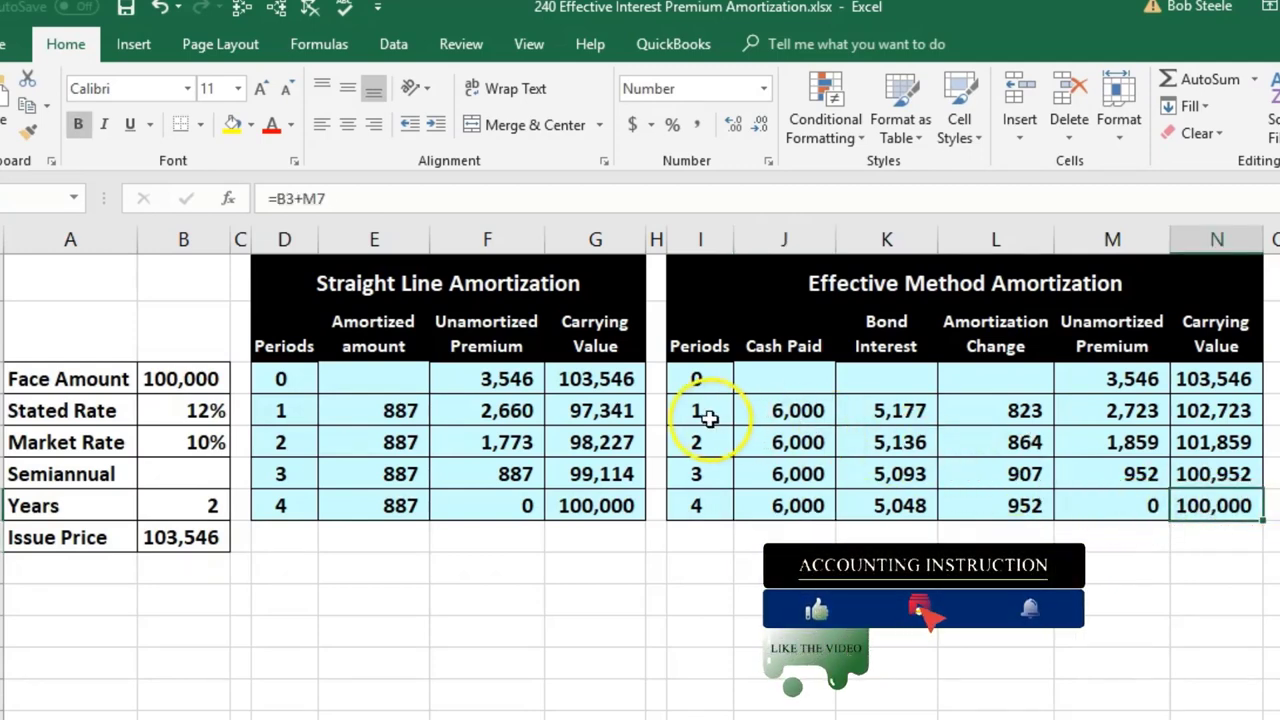
Step: Fill the period 1 row of the effective method table, I4:N4, with green
{"action": "left_click_drag", "start_coordinate": [708, 418], "coordinate": [1178, 418]}
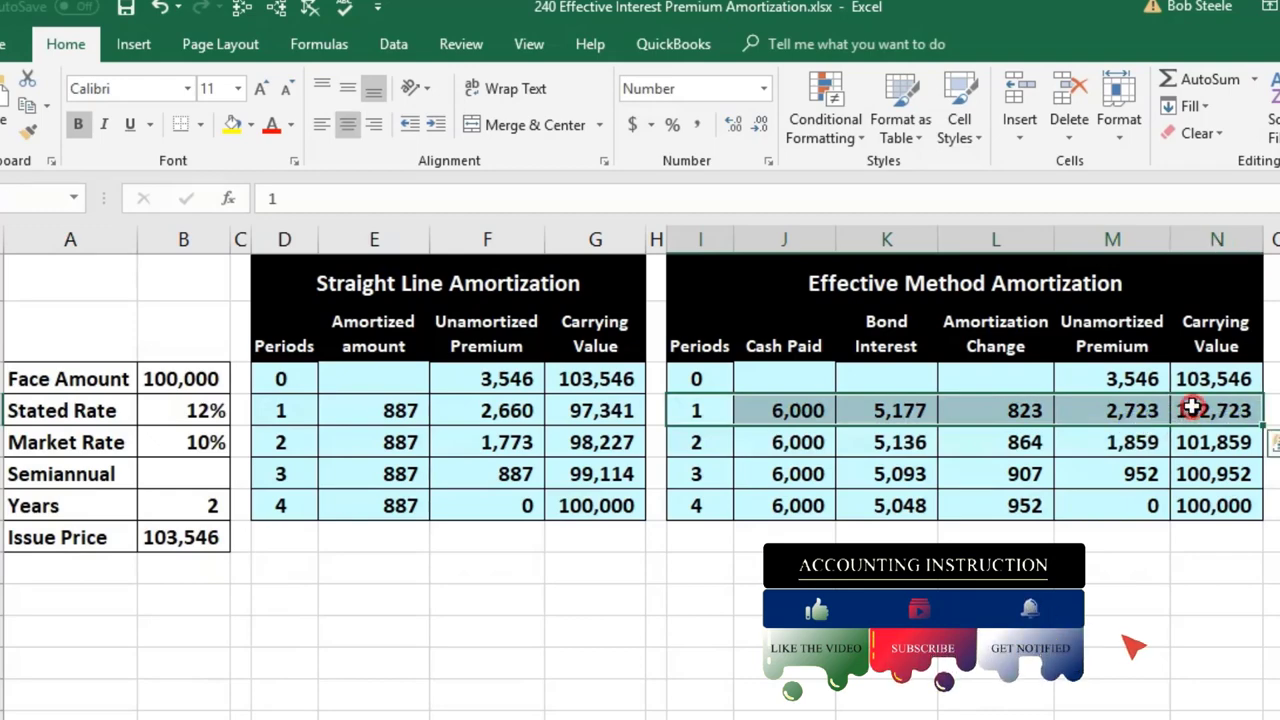
{"action": "right_click", "coordinate": [1192, 408]}
{"action": "left_click", "coordinate": [1241, 369]}
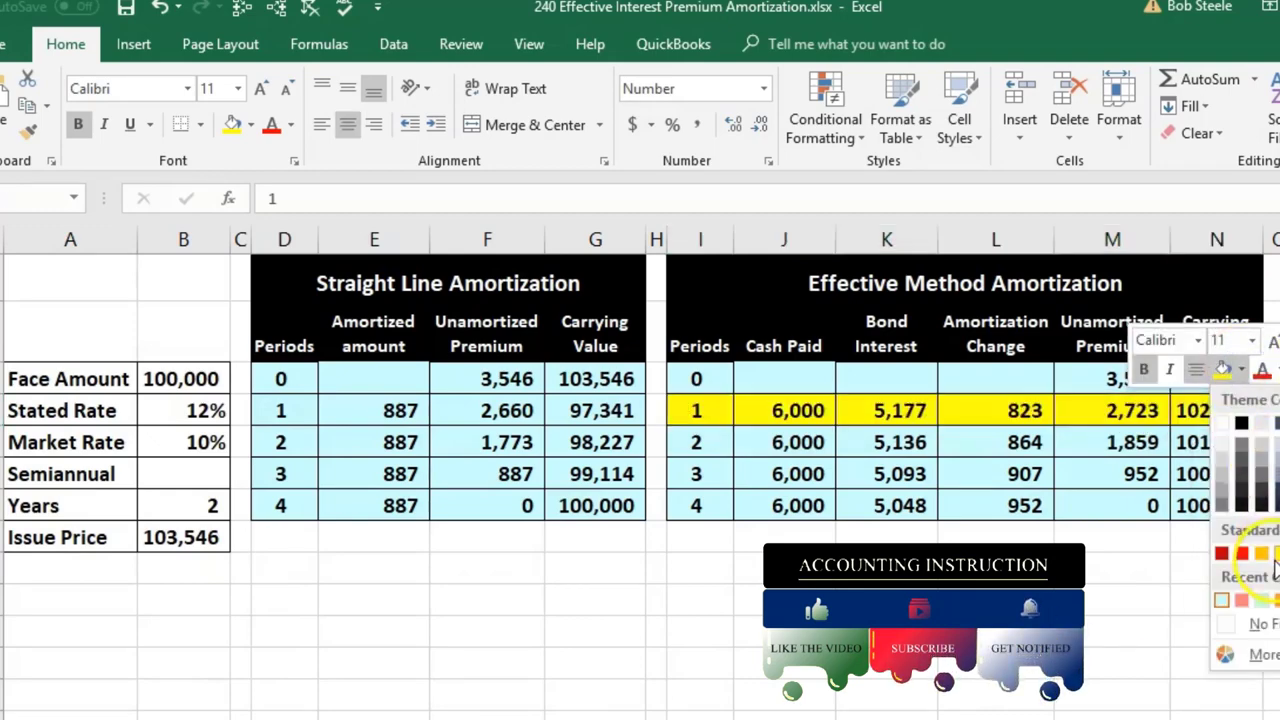
{"action": "left_click", "coordinate": [1277, 553]}
{"action": "left_click", "coordinate": [1114, 565]}
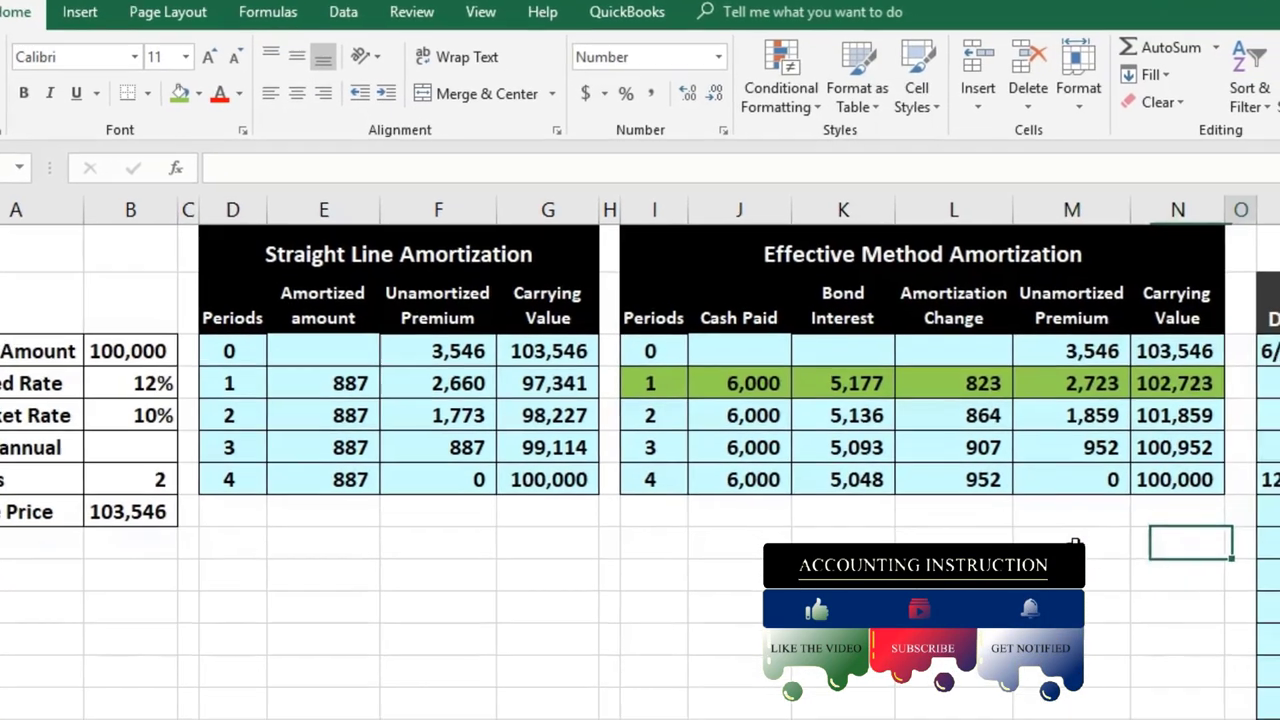
Step: Check the combined ending trial balance of Bonds Payable and Premium on Bonds Payable, plus the premium balance alone
{"action": "key", "text": "Right"}
{"action": "key", "text": "Right"}
{"action": "key", "text": "Right"}
{"action": "key", "text": "Right"}
{"action": "key", "text": "Right"}
{"action": "key", "text": "Right"}
{"action": "key", "text": "Right"}
{"action": "key", "text": "Right"}
{"action": "key", "text": "Right"}
{"action": "key", "text": "Right"}
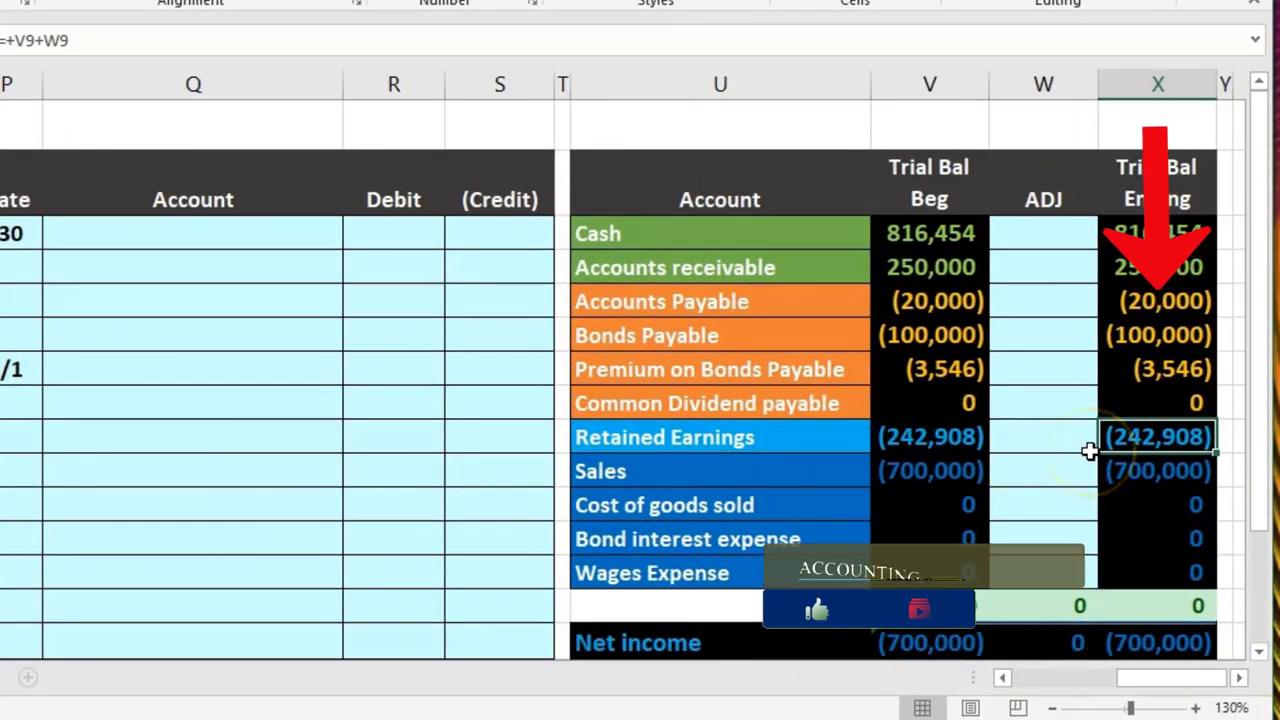
{"action": "left_click_drag", "start_coordinate": [1140, 335], "coordinate": [1154, 366]}
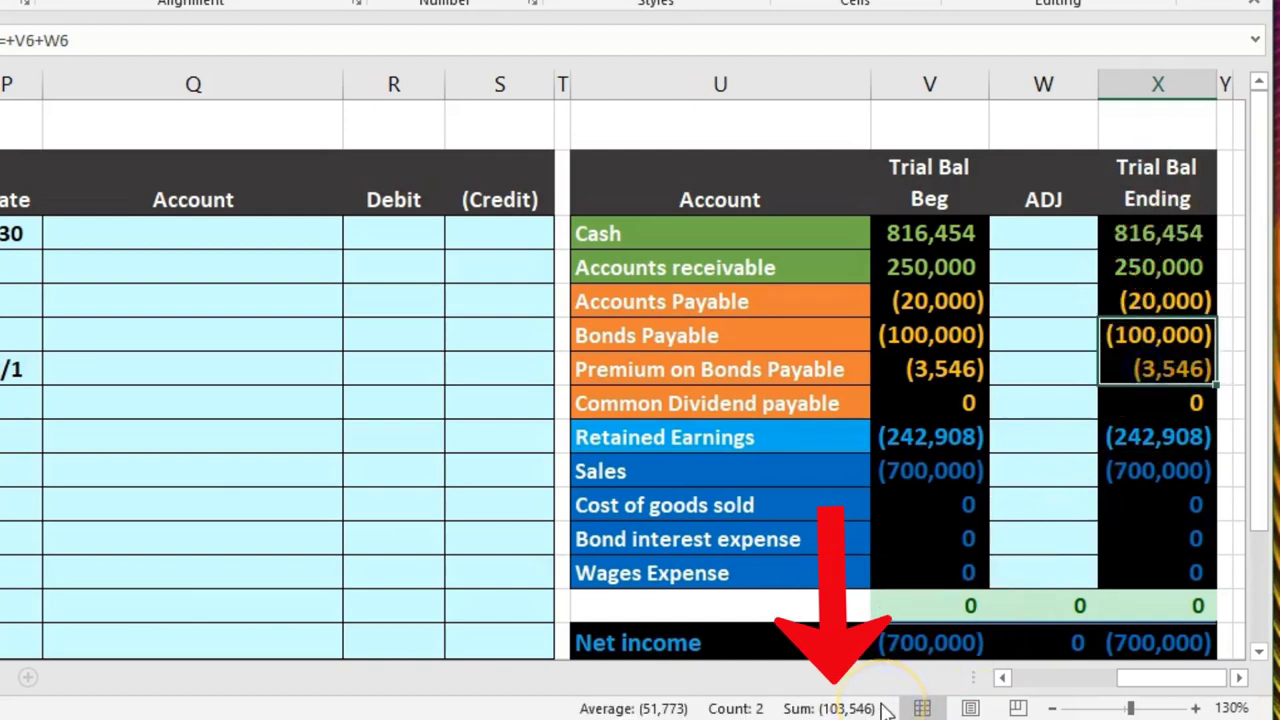
{"action": "left_click", "coordinate": [1145, 369]}
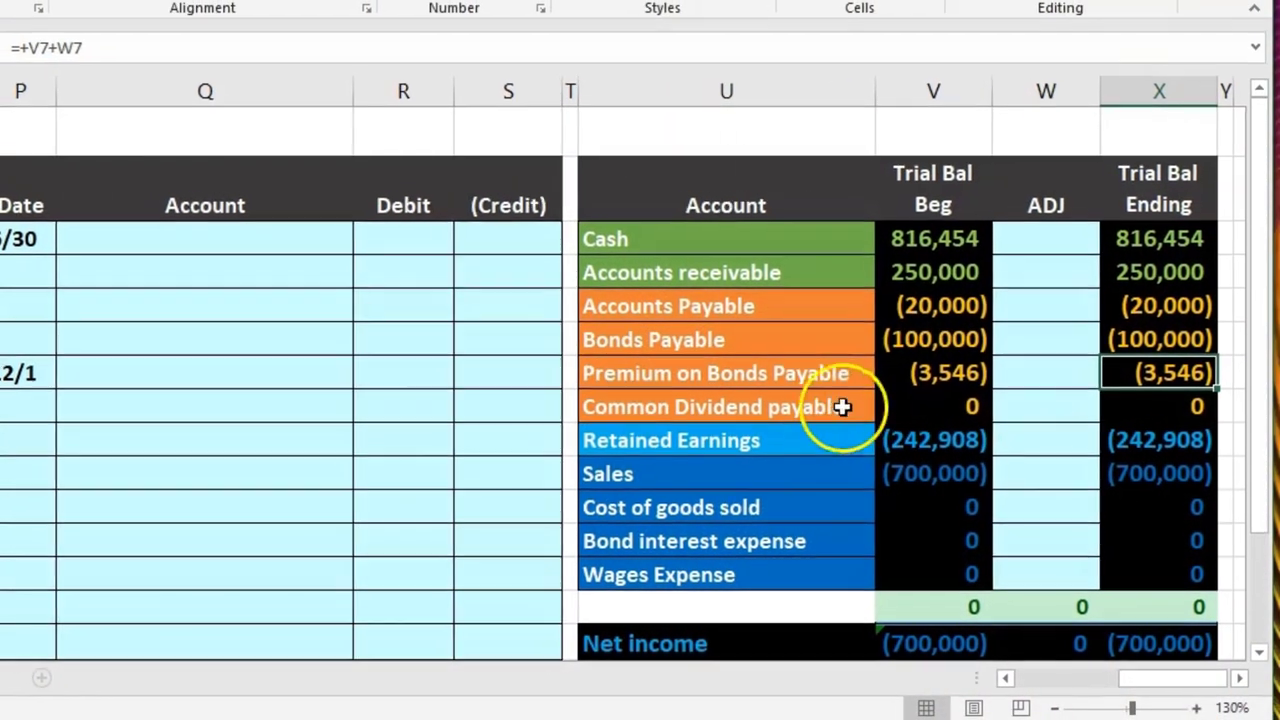
Step: Copy the Cash account name from the trial balance into Q4 of the 6/30 journal entry as values only
{"action": "left_click", "coordinate": [731, 252]}
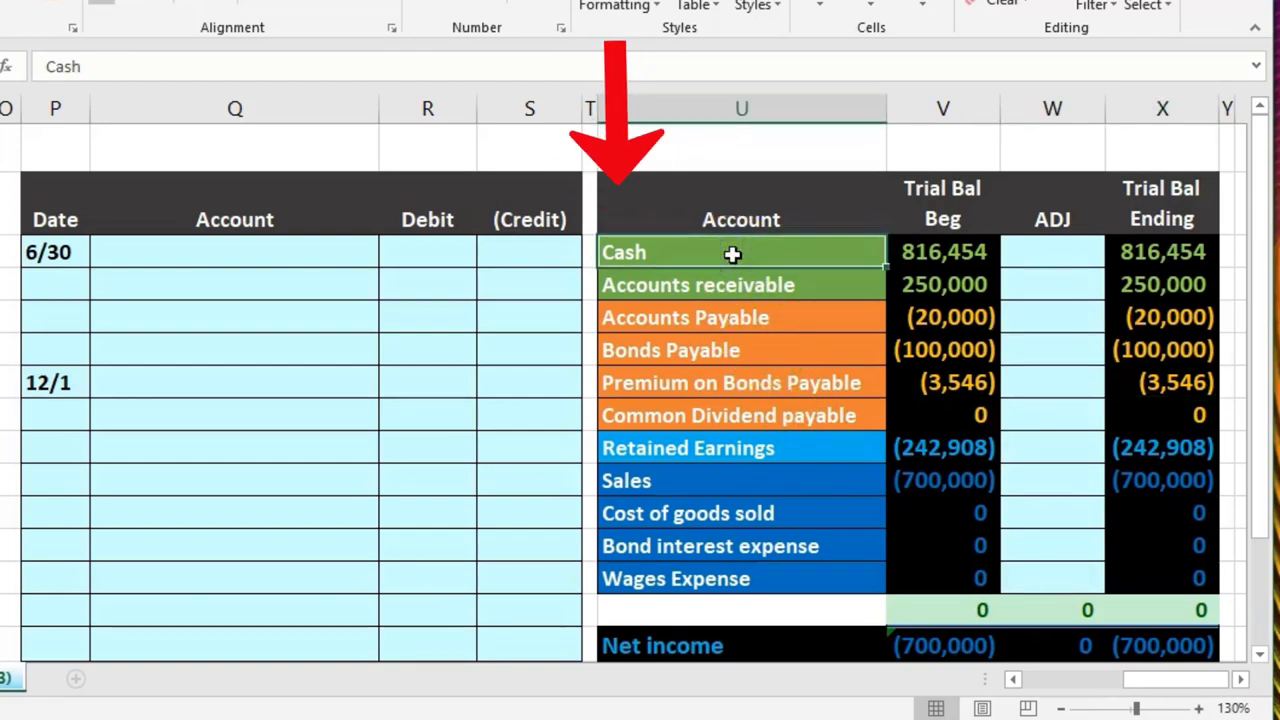
{"action": "right_click", "coordinate": [733, 254]}
{"action": "left_click", "coordinate": [760, 302]}
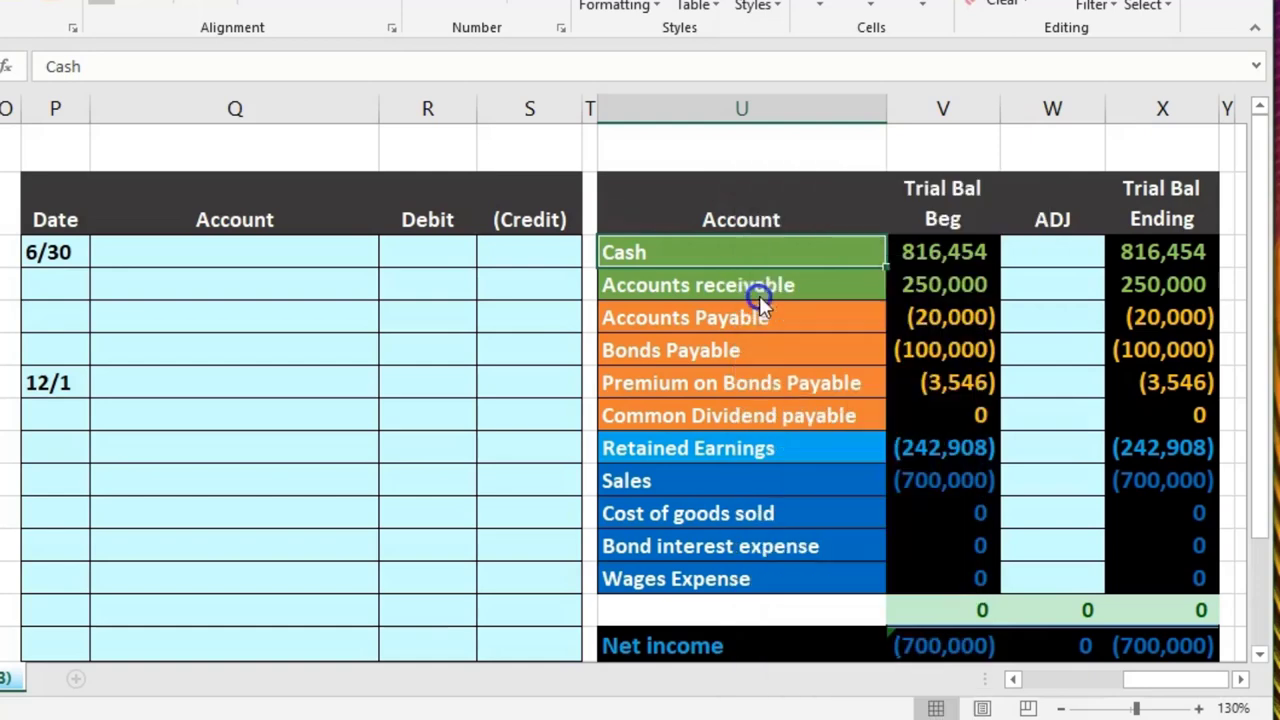
{"action": "left_click", "coordinate": [130, 287]}
{"action": "right_click", "coordinate": [130, 287]}
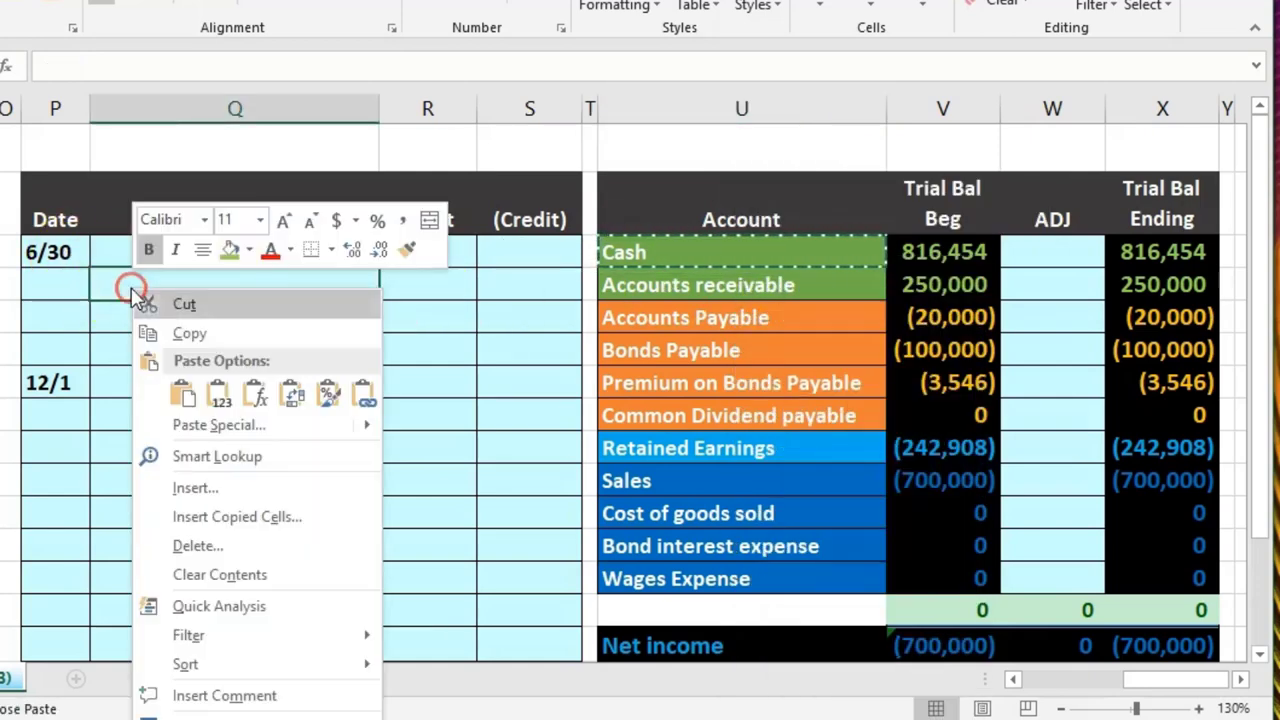
{"action": "left_click", "coordinate": [220, 393]}
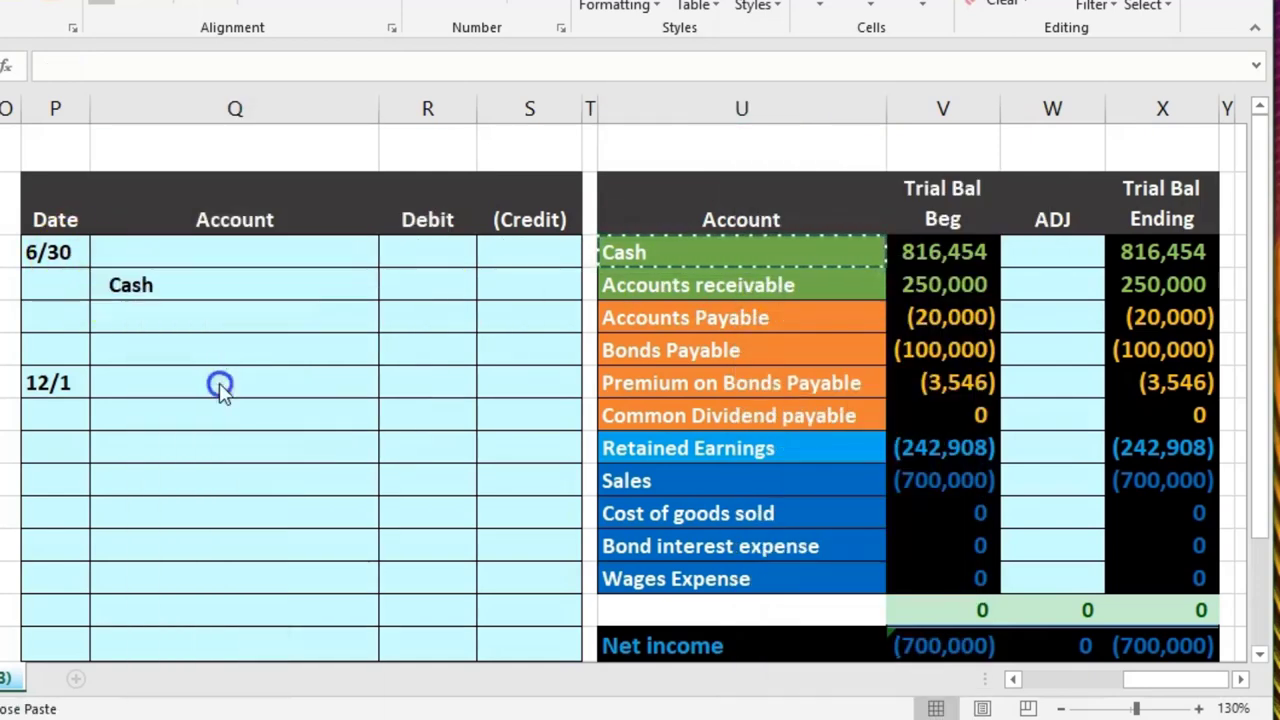
Step: Credit Cash in S4 with the negative of the period 1 cash paid, -J4
{"action": "left_click", "coordinate": [508, 288]}
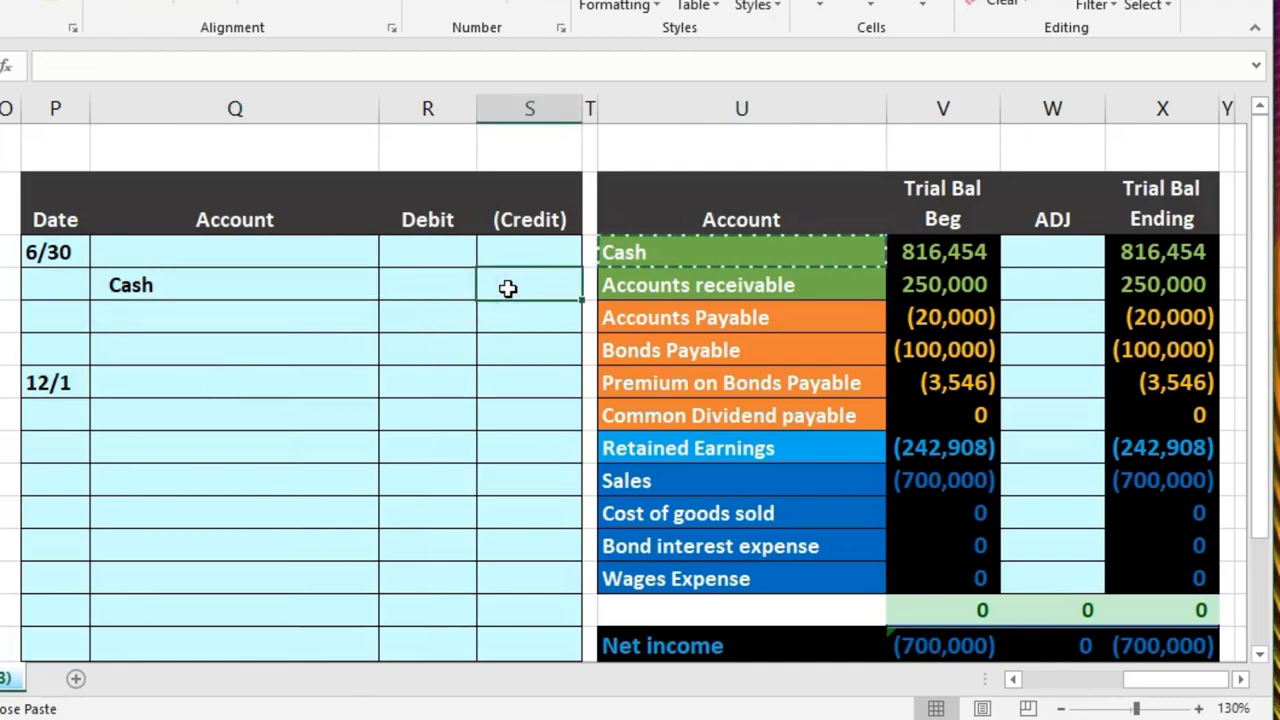
{"action": "type", "text": "-"}
{"action": "key", "text": "Left"}
{"action": "key", "text": "Left"}
{"action": "key", "text": "Left"}
{"action": "key", "text": "Left"}
{"action": "key", "text": "Left"}
{"action": "key", "text": "Left"}
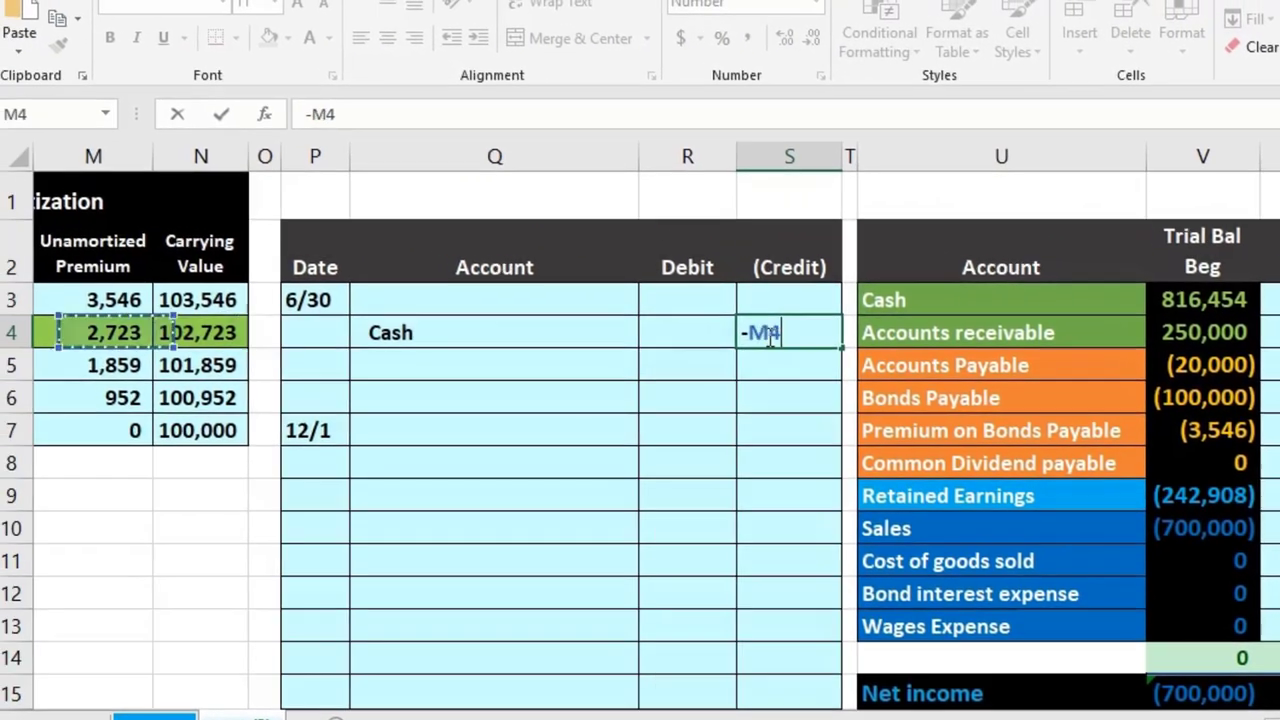
{"action": "key", "text": "Left"}
{"action": "key", "text": "Left"}
{"action": "key", "text": "Left"}
{"action": "key", "text": "Left"}
{"action": "key", "text": "Left"}
{"action": "key", "text": "Right"}
{"action": "key", "text": "Right"}
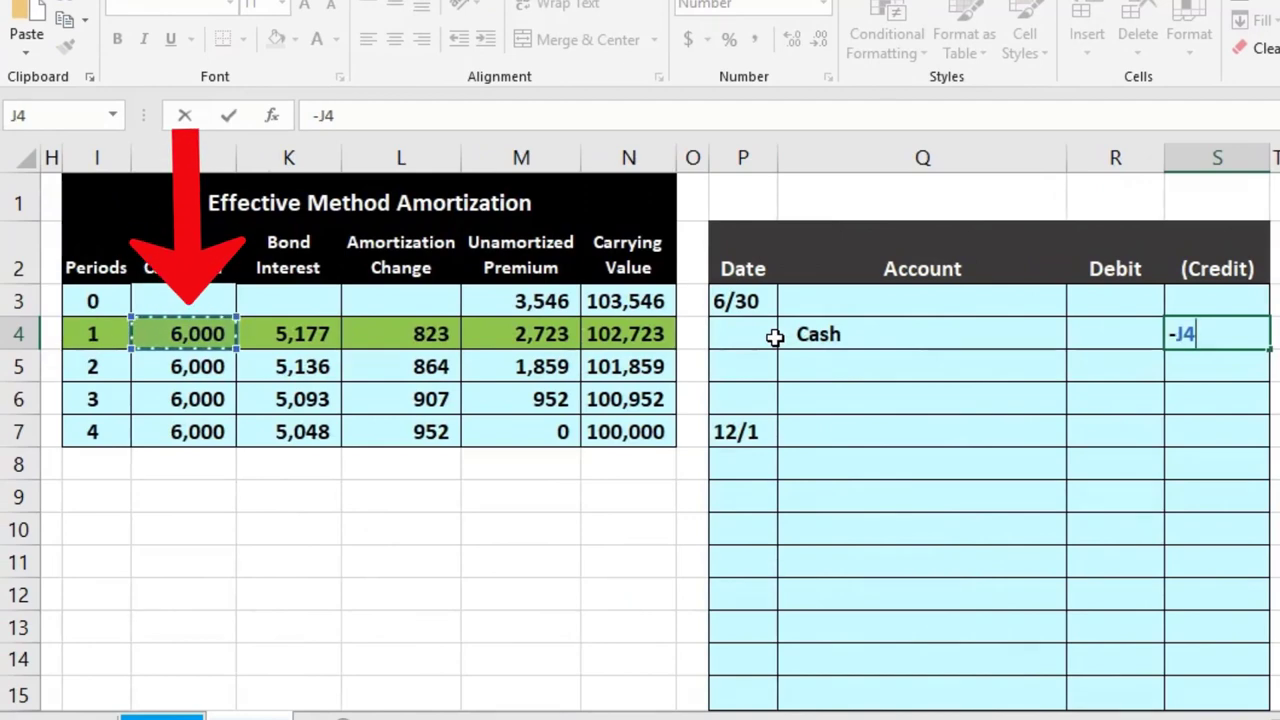
{"action": "key", "text": "Return"}
Step: Copy the Bond interest expense account name from the trial balance into Q3 of the 6/30 entry as values only
{"action": "key", "text": "Right"}
{"action": "key", "text": "Right"}
{"action": "key", "text": "Right"}
{"action": "key", "text": "Right"}
{"action": "key", "text": "Right"}
{"action": "key", "text": "Right"}
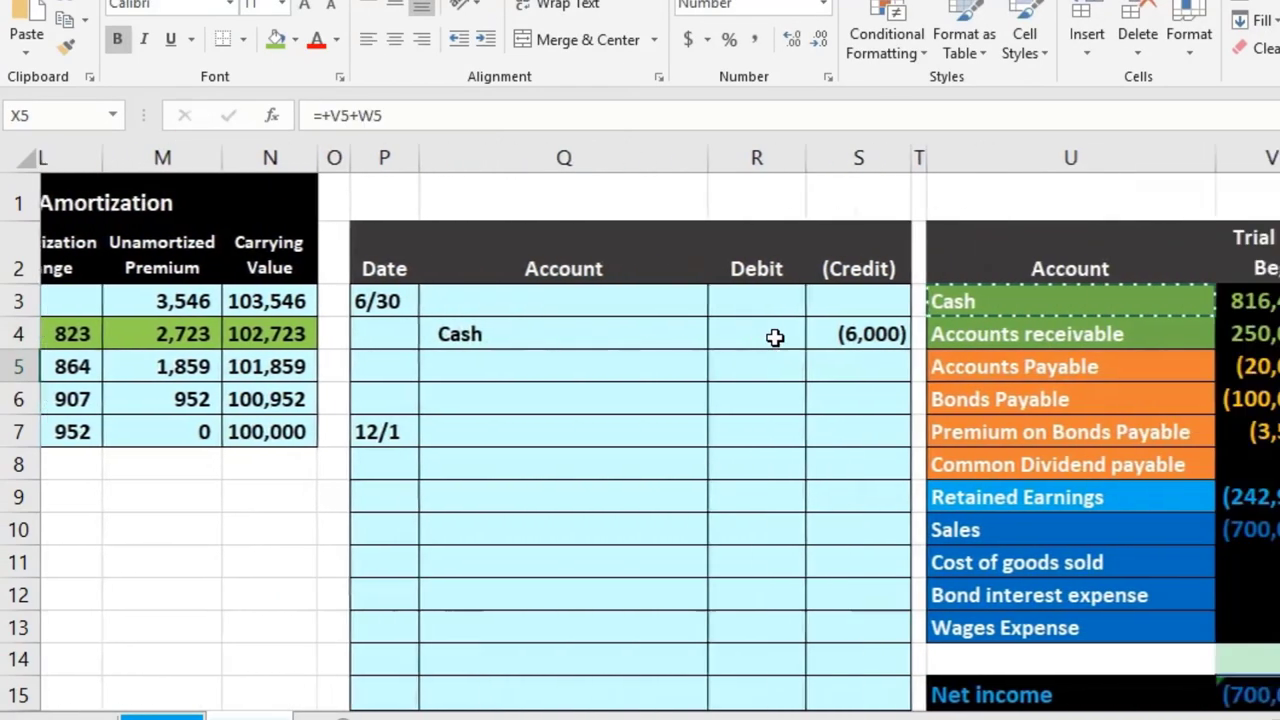
{"action": "key", "text": "Right"}
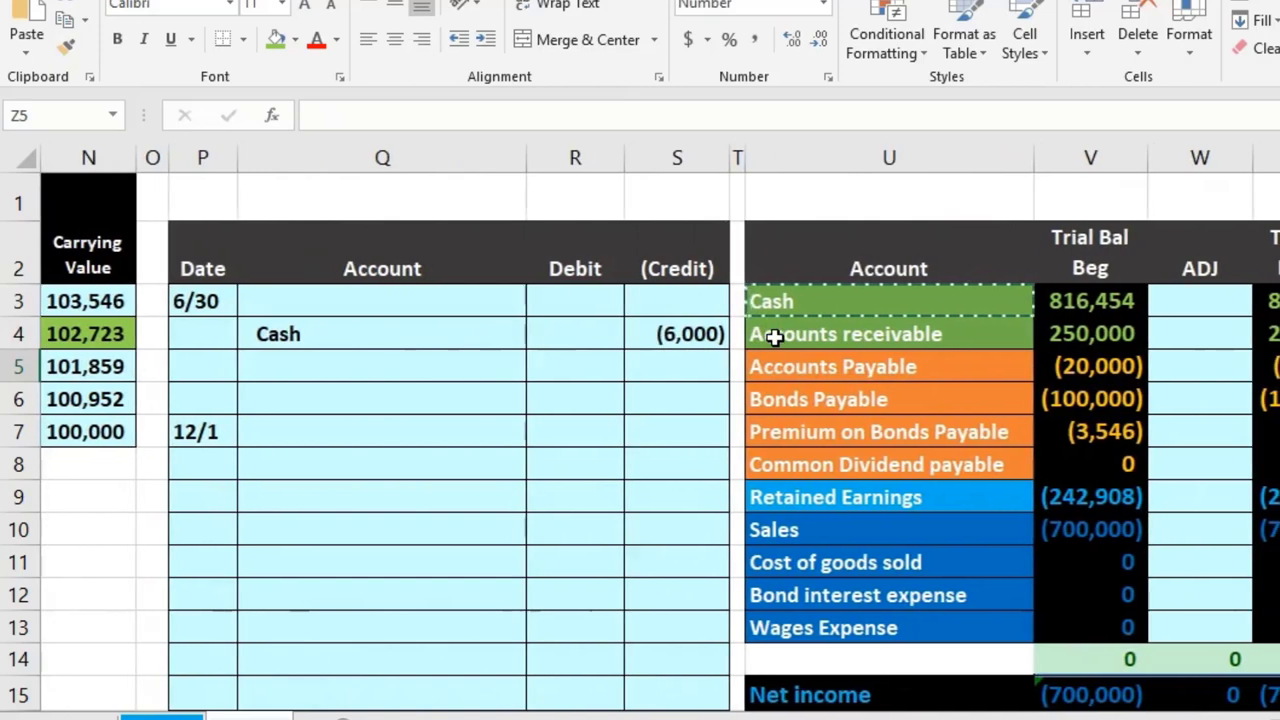
{"action": "left_click", "coordinate": [848, 594]}
{"action": "right_click", "coordinate": [848, 594]}
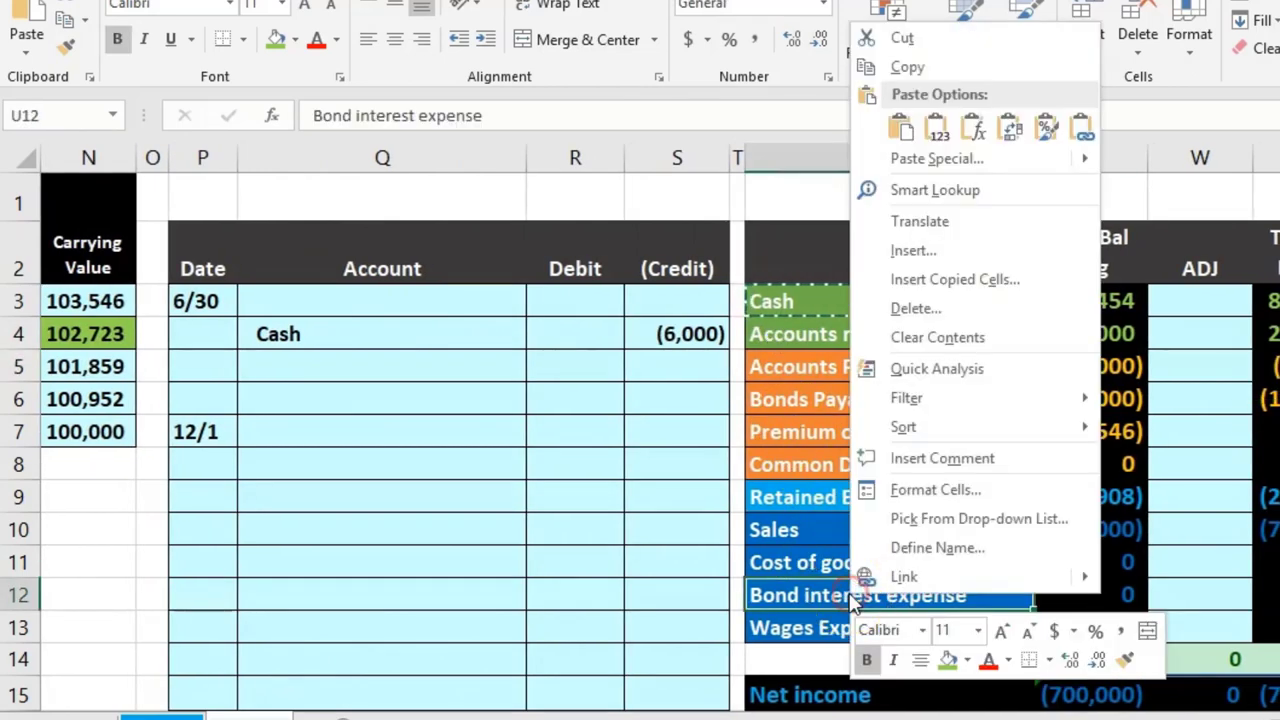
{"action": "left_click", "coordinate": [900, 66]}
{"action": "right_click", "coordinate": [429, 300]}
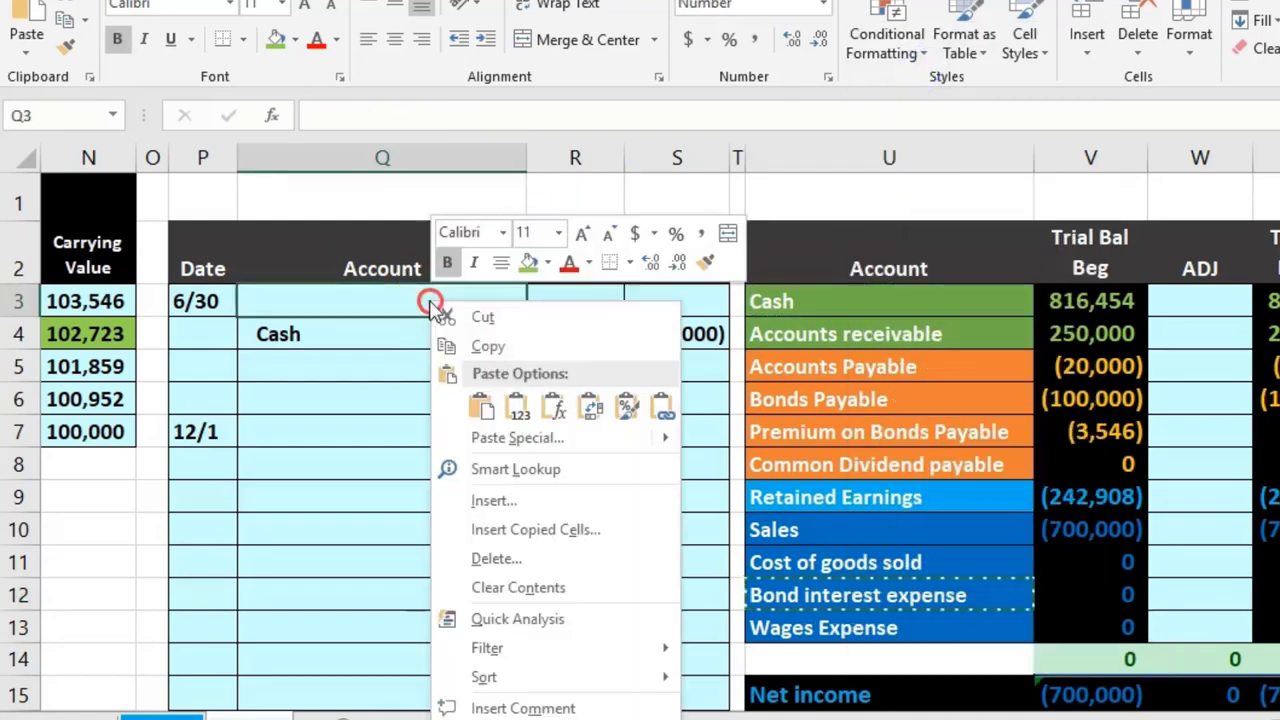
{"action": "left_click", "coordinate": [517, 405]}
{"action": "left_click", "coordinate": [440, 334]}
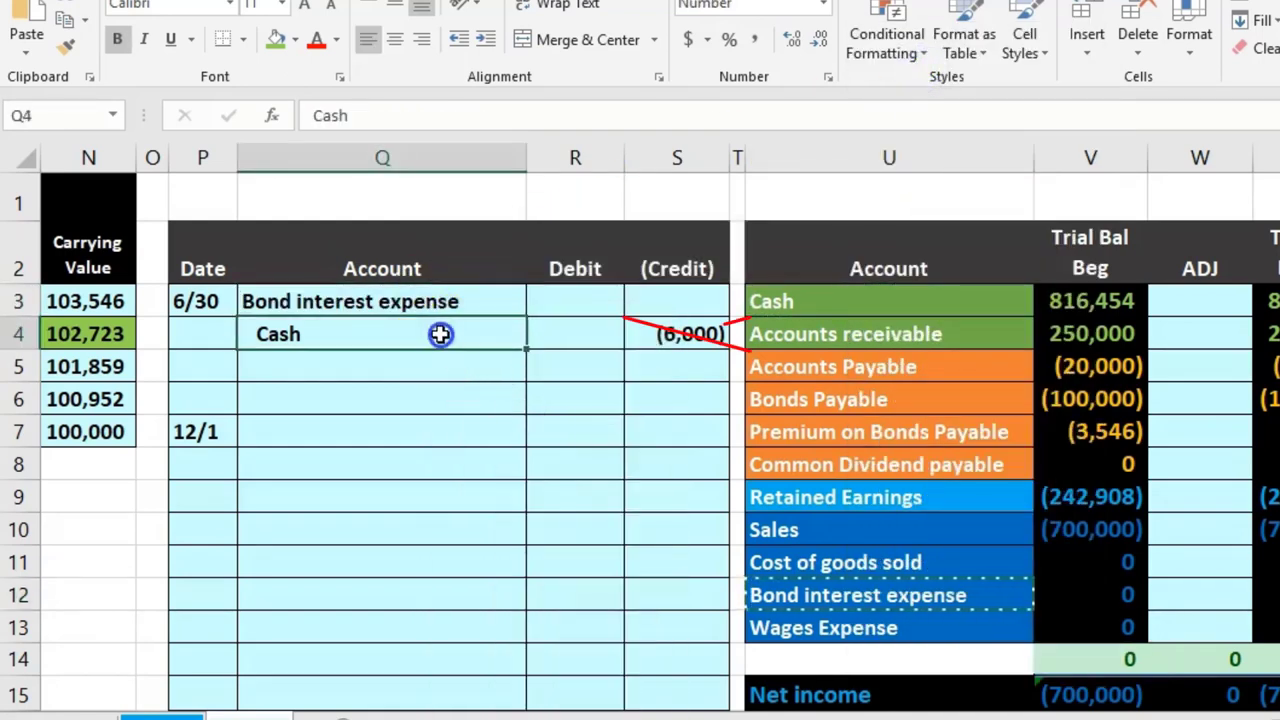
Step: Copy the Premium on Bonds Payable account name from the trial balance into Q5 as values only
{"action": "left_click", "coordinate": [930, 433]}
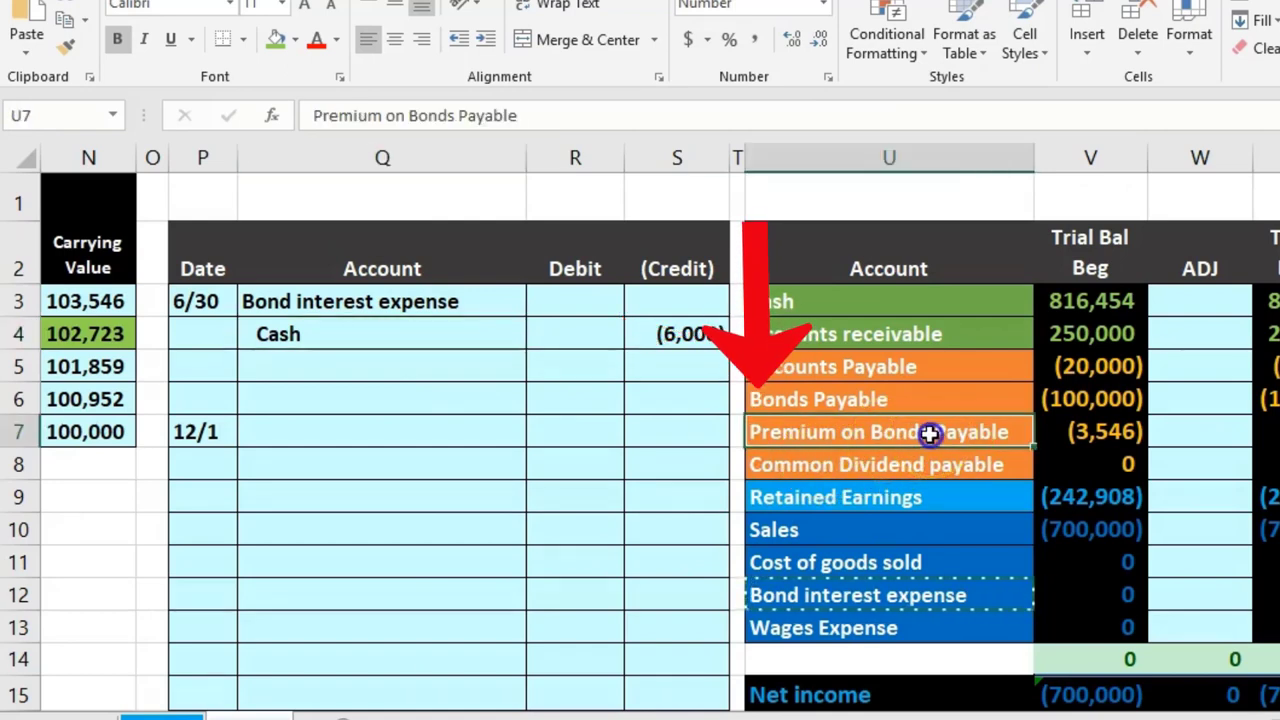
{"action": "right_click", "coordinate": [990, 429]}
{"action": "left_click", "coordinate": [1007, 447]}
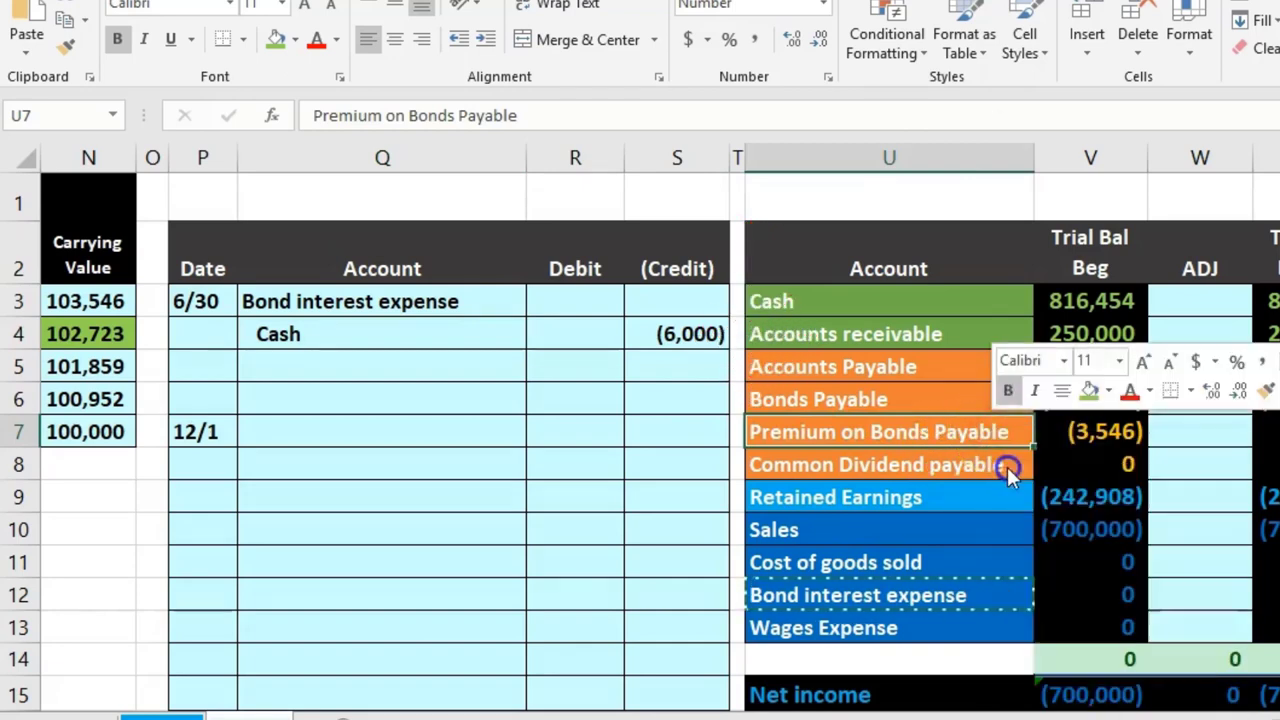
{"action": "left_click", "coordinate": [363, 368]}
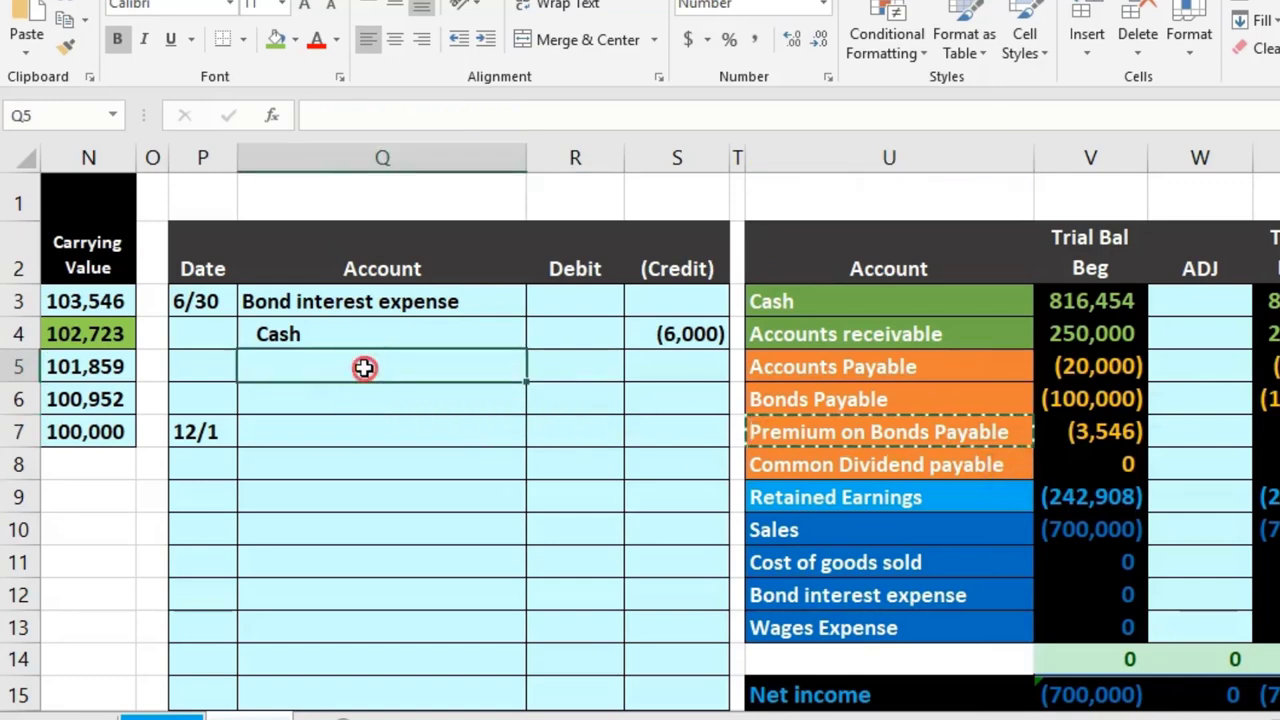
{"action": "right_click", "coordinate": [363, 368]}
{"action": "left_click", "coordinate": [409, 394]}
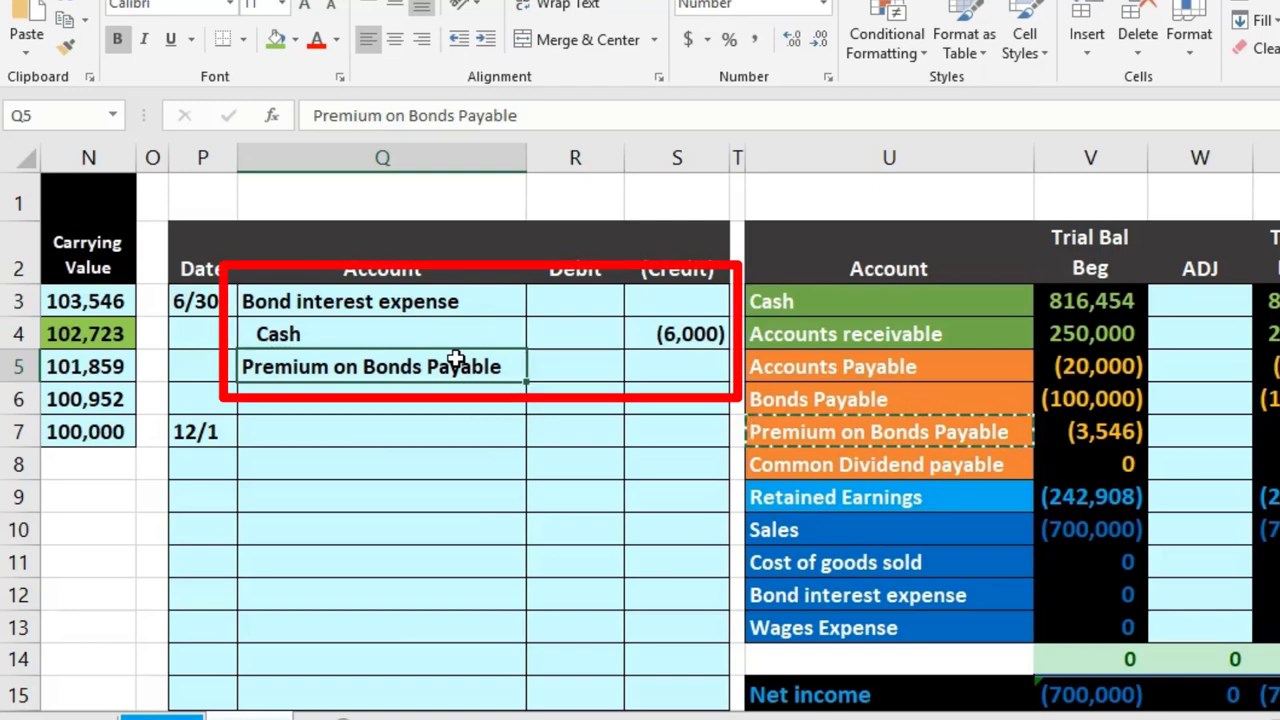
Step: Debit Premium on Bonds Payable in R5 with the period 1 amortization change, =L4
{"action": "key", "text": "Tab"}
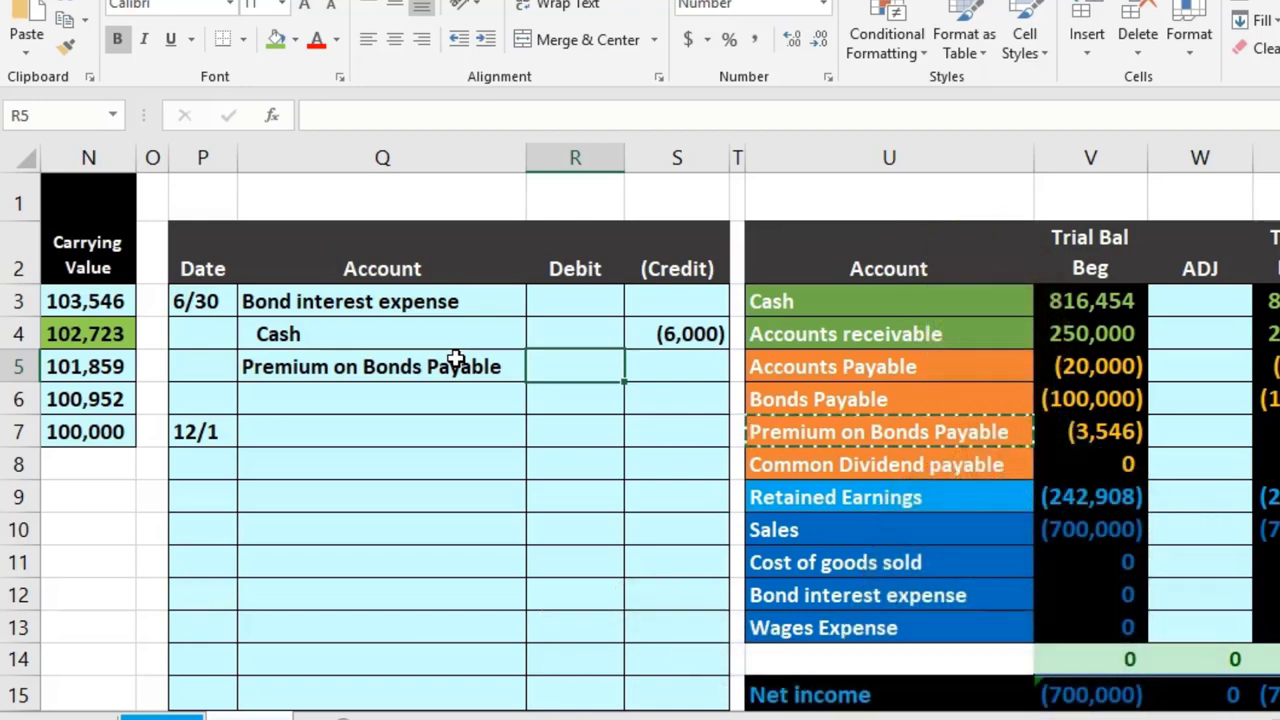
{"action": "type", "text": "="}
{"action": "key", "text": "Left"}
{"action": "key", "text": "Left"}
{"action": "key", "text": "Left"}
{"action": "key", "text": "Left"}
{"action": "key", "text": "Left"}
{"action": "key", "text": "Left"}
{"action": "key", "text": "Left"}
{"action": "key", "text": "Left"}
{"action": "key", "text": "Left"}
{"action": "key", "text": "Left"}
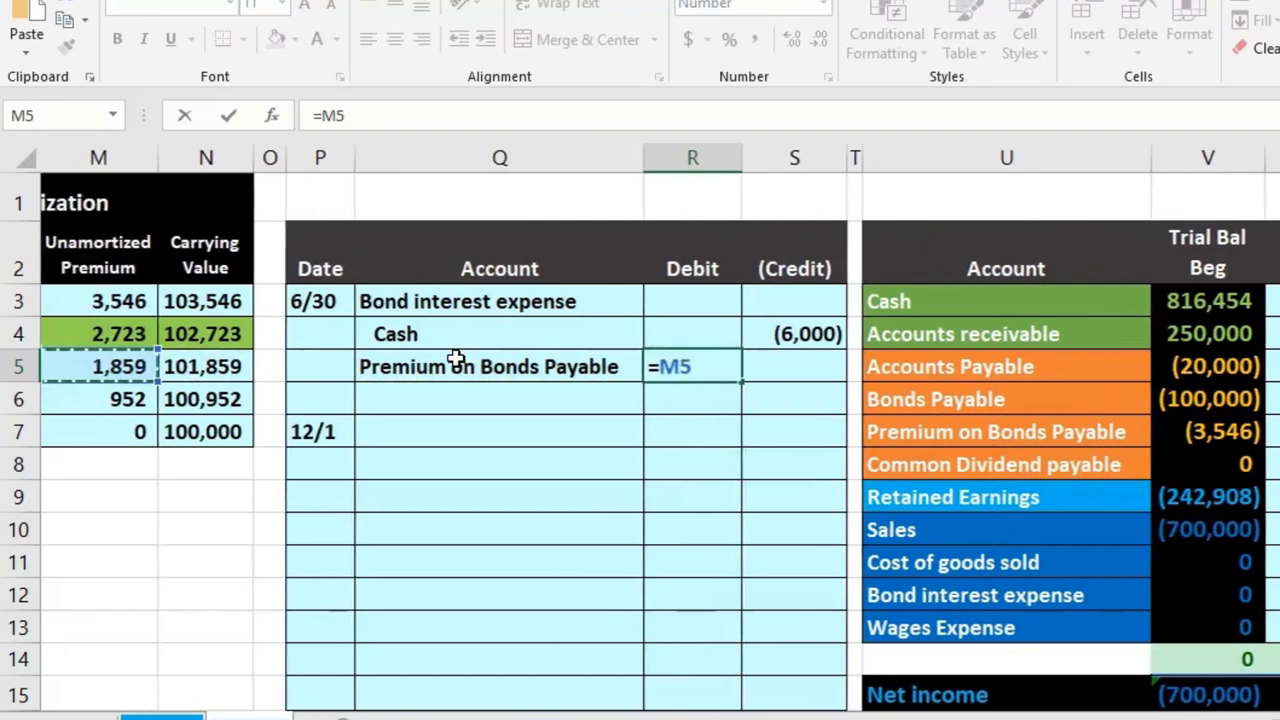
{"action": "key", "text": "Left"}
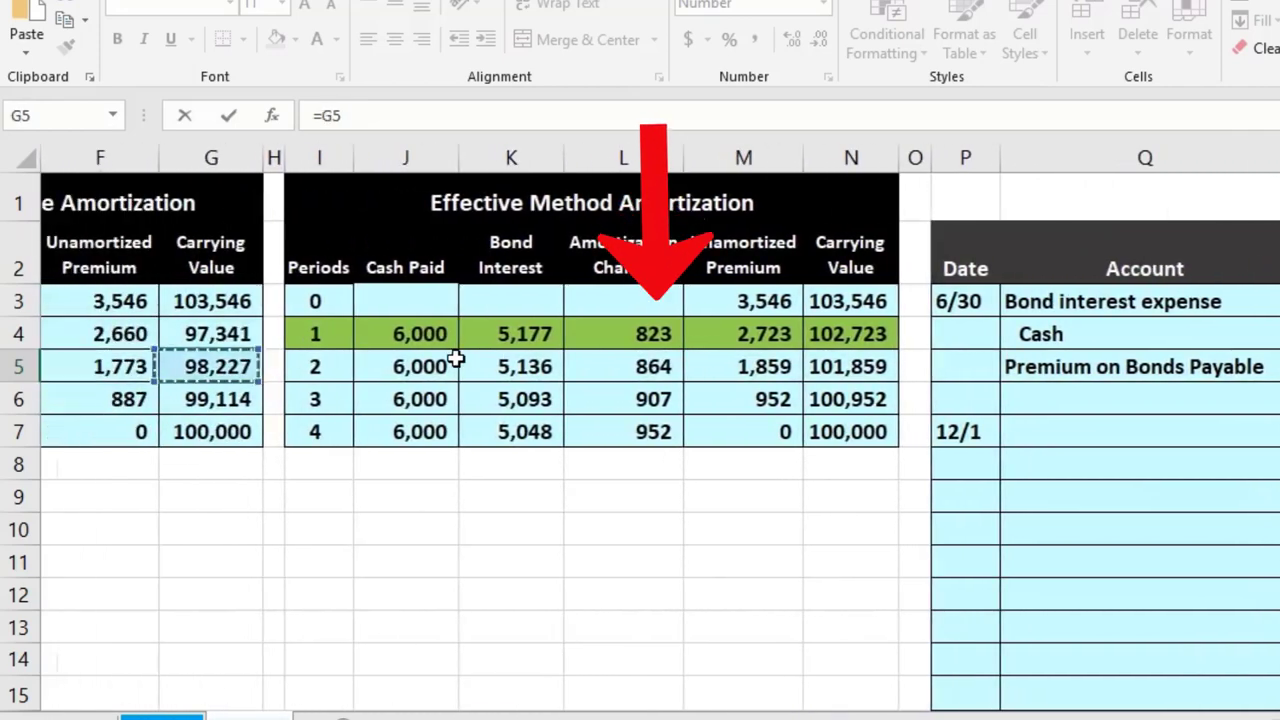
{"action": "key", "text": "Right"}
{"action": "key", "text": "Right"}
{"action": "key", "text": "Right"}
{"action": "key", "text": "Right"}
{"action": "key", "text": "Right"}
{"action": "key", "text": "Up"}
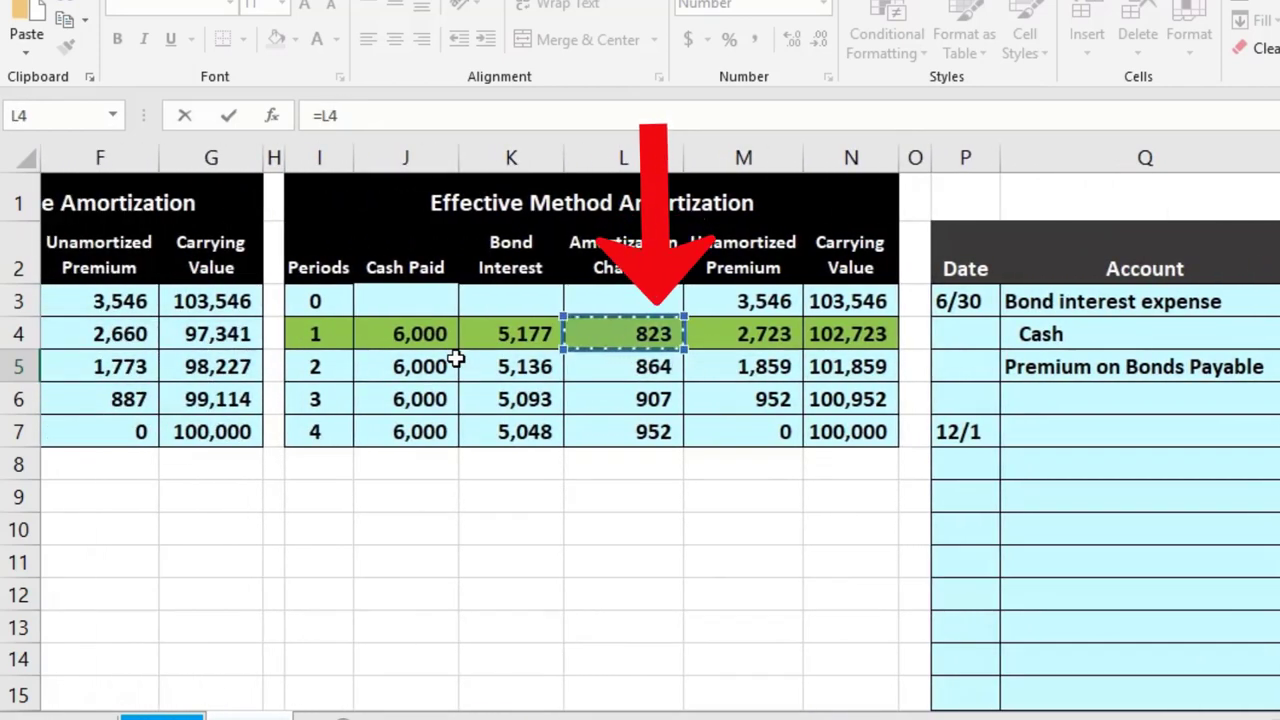
{"action": "key", "text": "Return"}
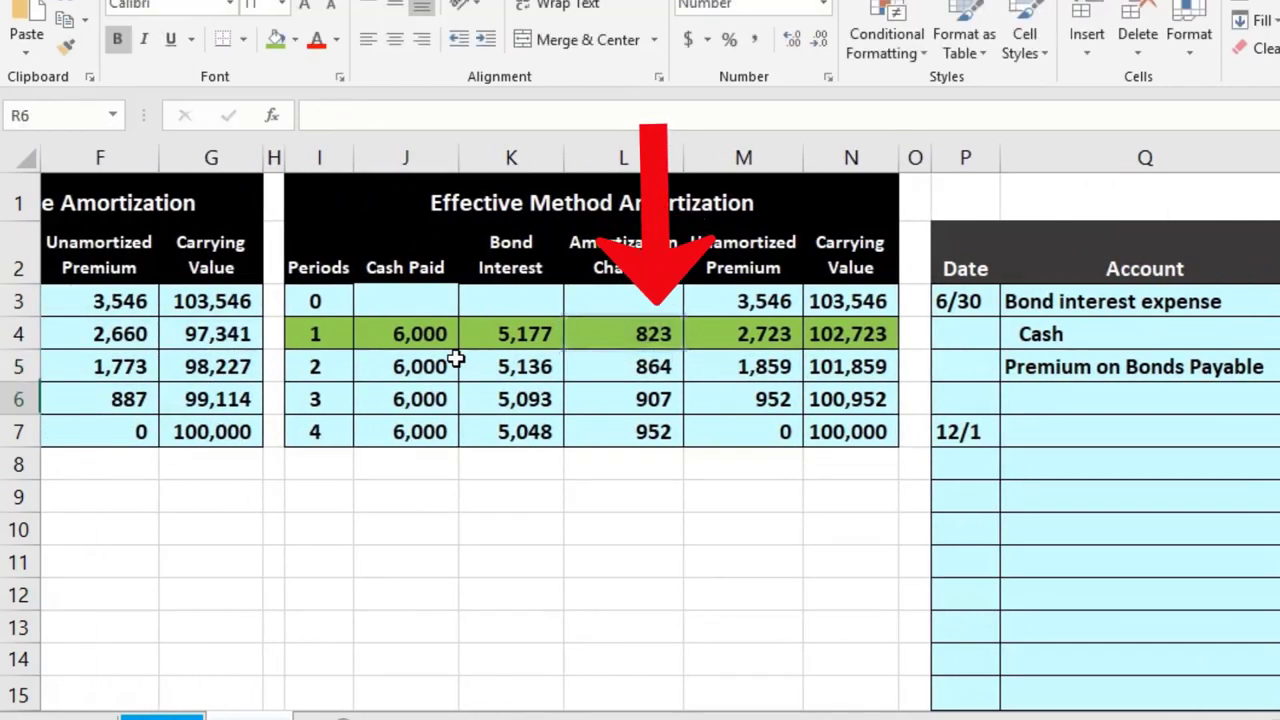
Step: Debit Bond interest expense in R3 with the negative sum of the entry's other amounts, -SUM(R4:S5)
{"action": "key", "text": "Right"}
{"action": "key", "text": "Right"}
{"action": "key", "text": "Right"}
{"action": "key", "text": "Up"}
{"action": "key", "text": "Up"}
{"action": "key", "text": "Up"}
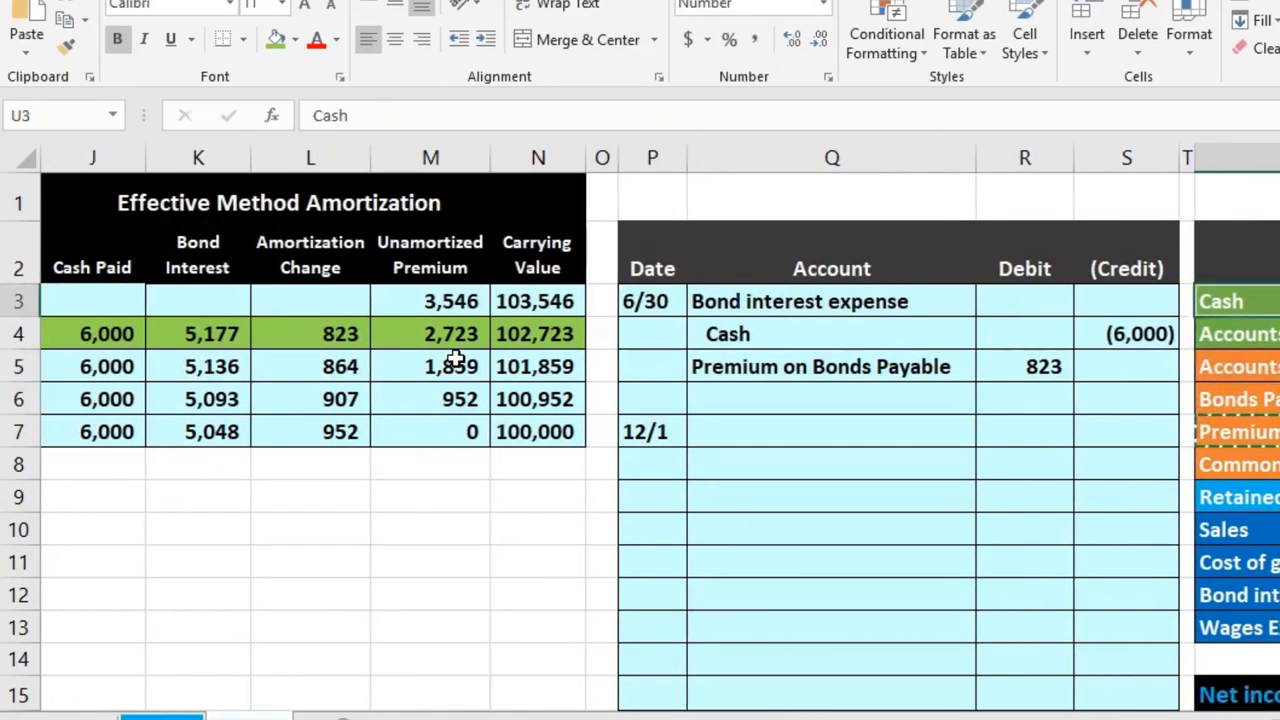
{"action": "key", "text": "Left"}
{"action": "key", "text": "Left"}
{"action": "key", "text": "Left"}
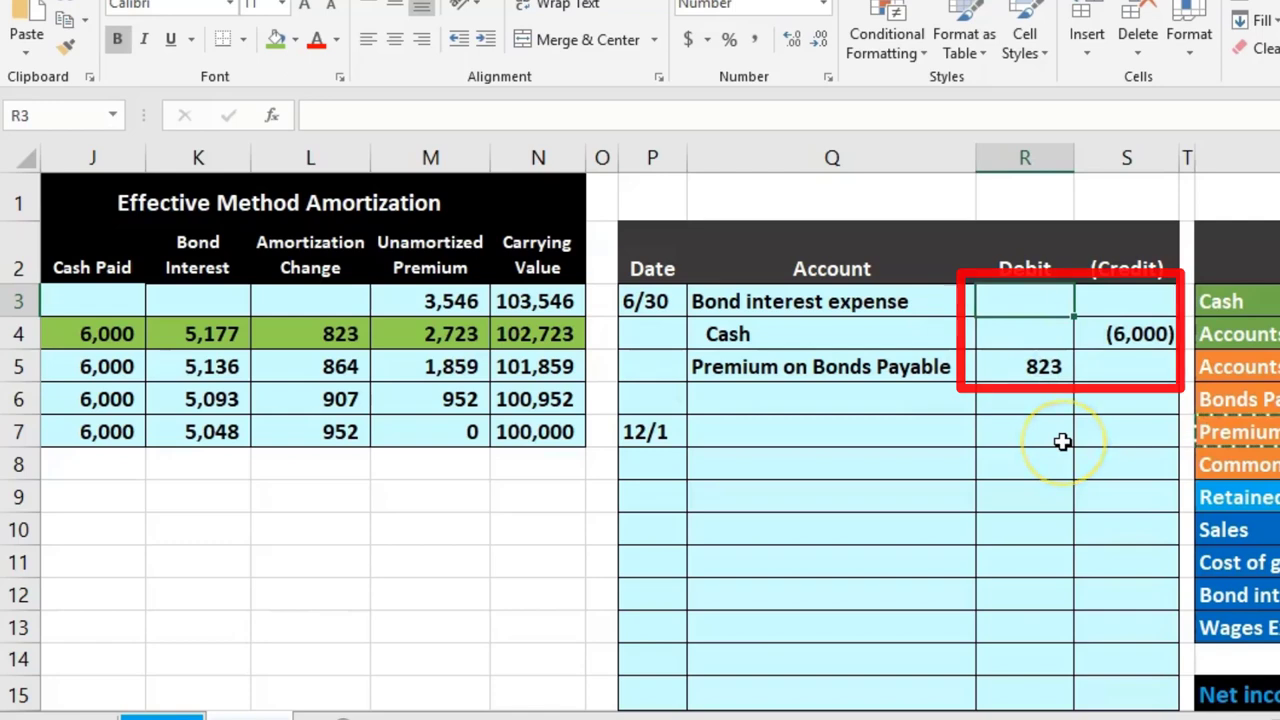
{"action": "type", "text": "-"}
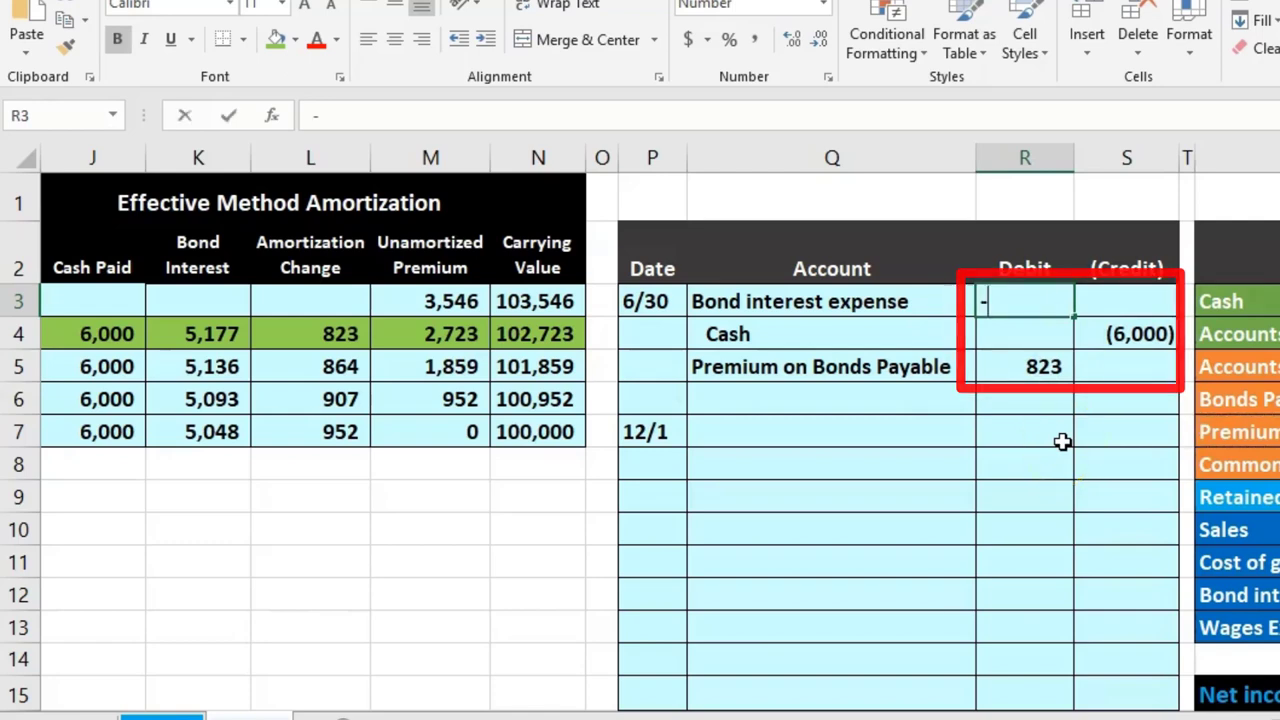
{"action": "type", "text": "sum("}
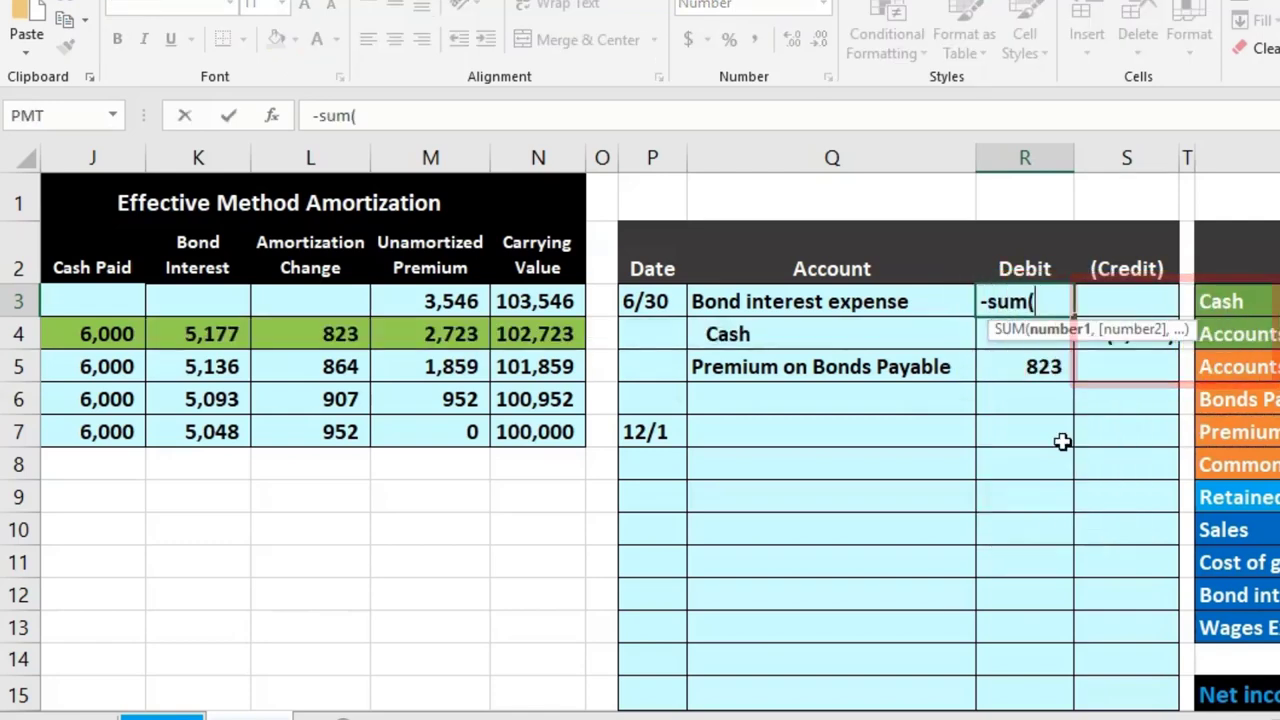
{"action": "left_click_drag", "start_coordinate": [1068, 372], "coordinate": [1103, 343]}
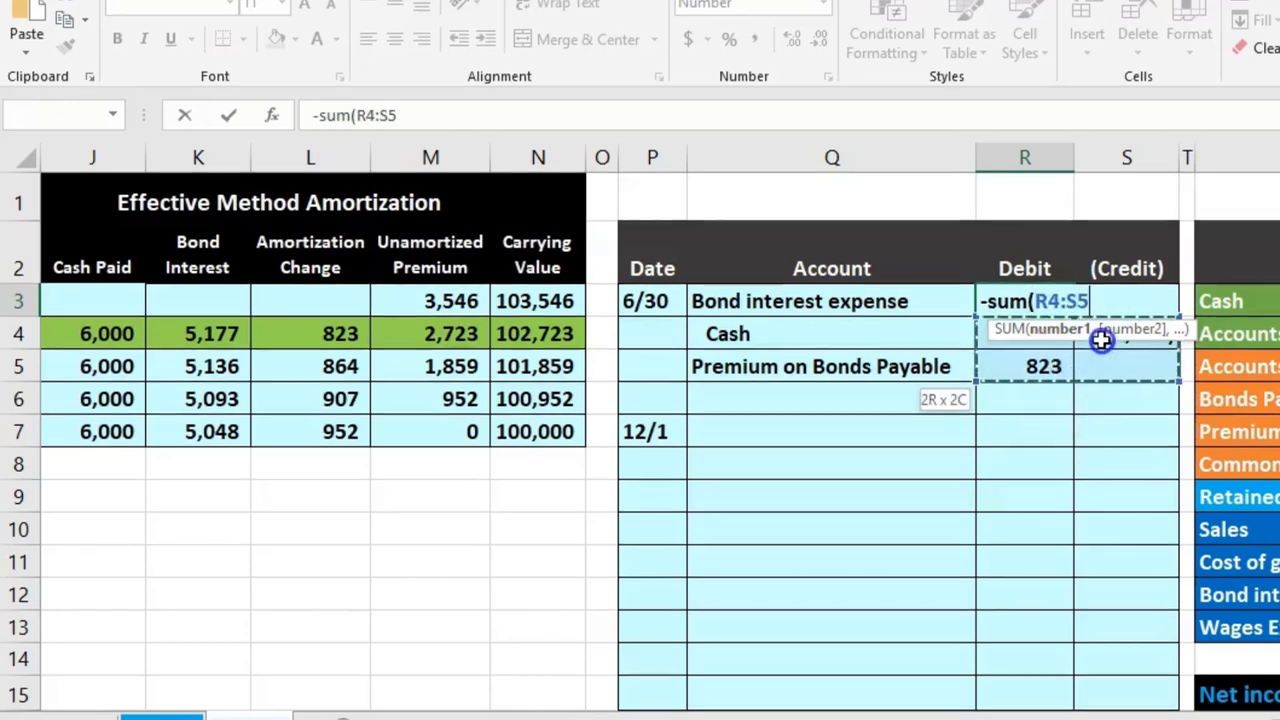
{"action": "key", "text": "Return"}
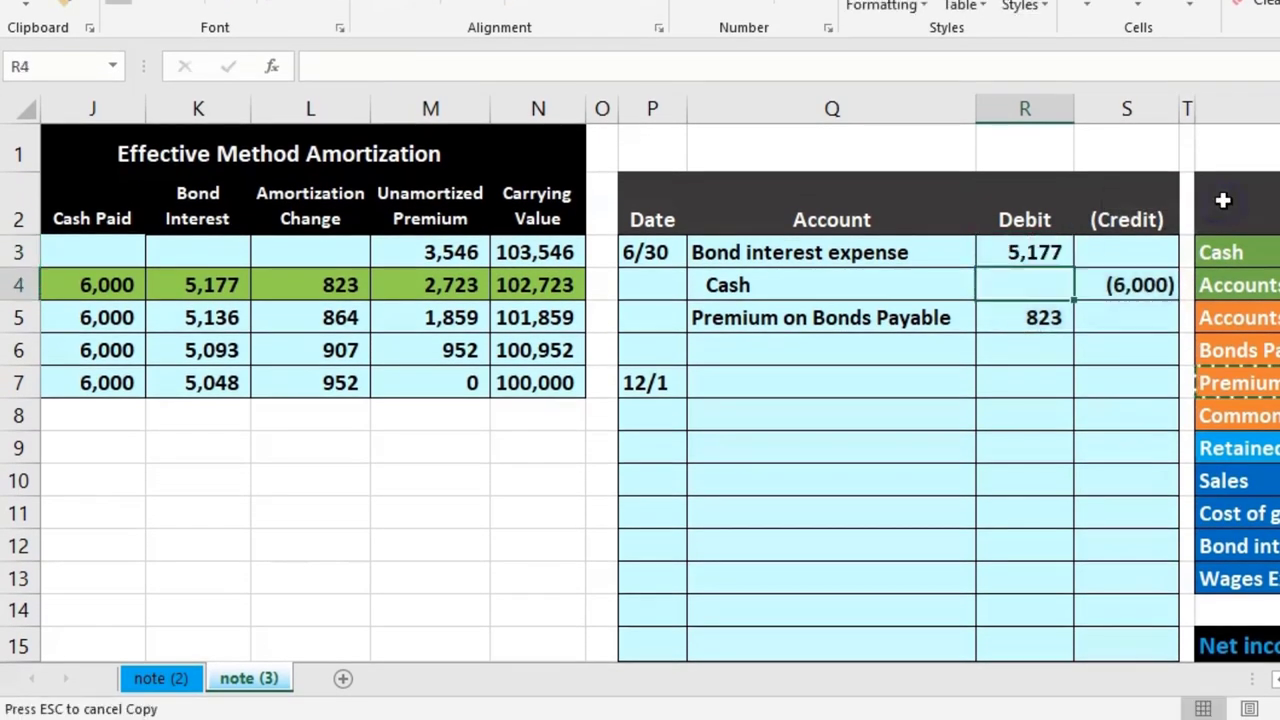
Step: Check the total of the debits in R3:R5 and compare the interest expense debit with the period 1 bond interest in K4
{"action": "left_click", "coordinate": [1030, 240]}
{"action": "left_click_drag", "start_coordinate": [1030, 240], "coordinate": [1046, 318]}
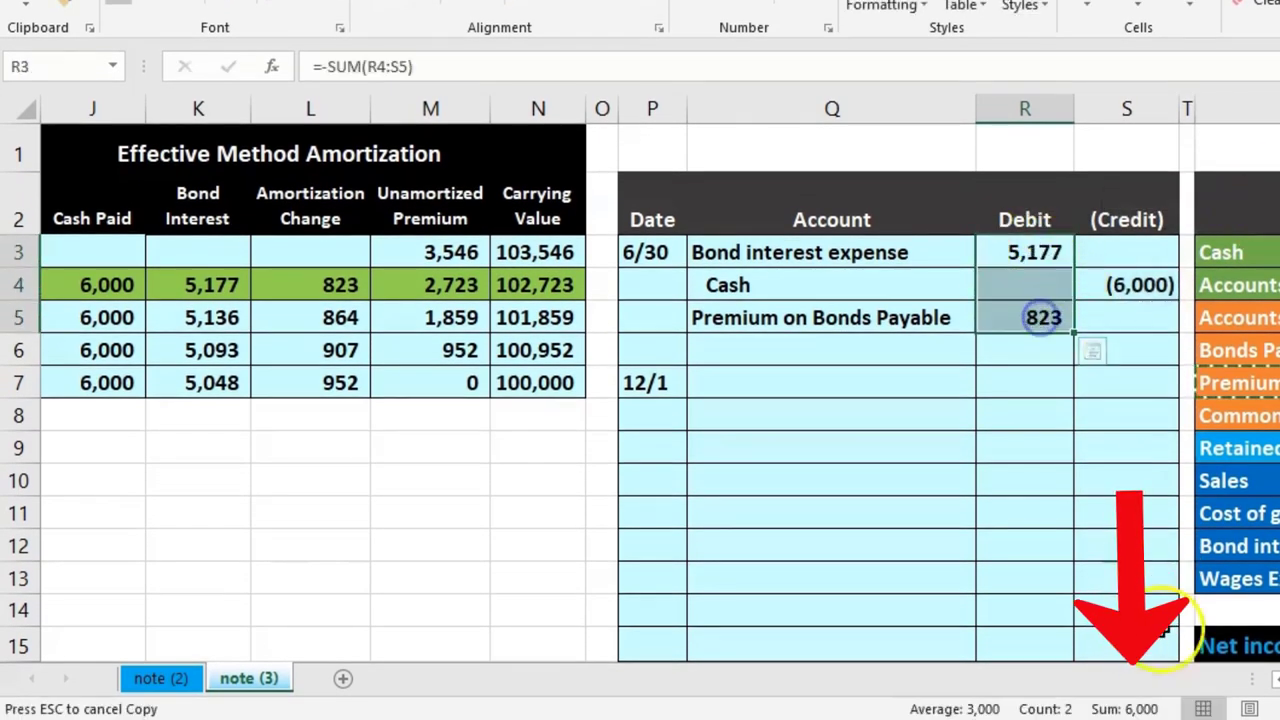
{"action": "left_click", "coordinate": [1041, 510]}
{"action": "left_click", "coordinate": [1024, 252]}
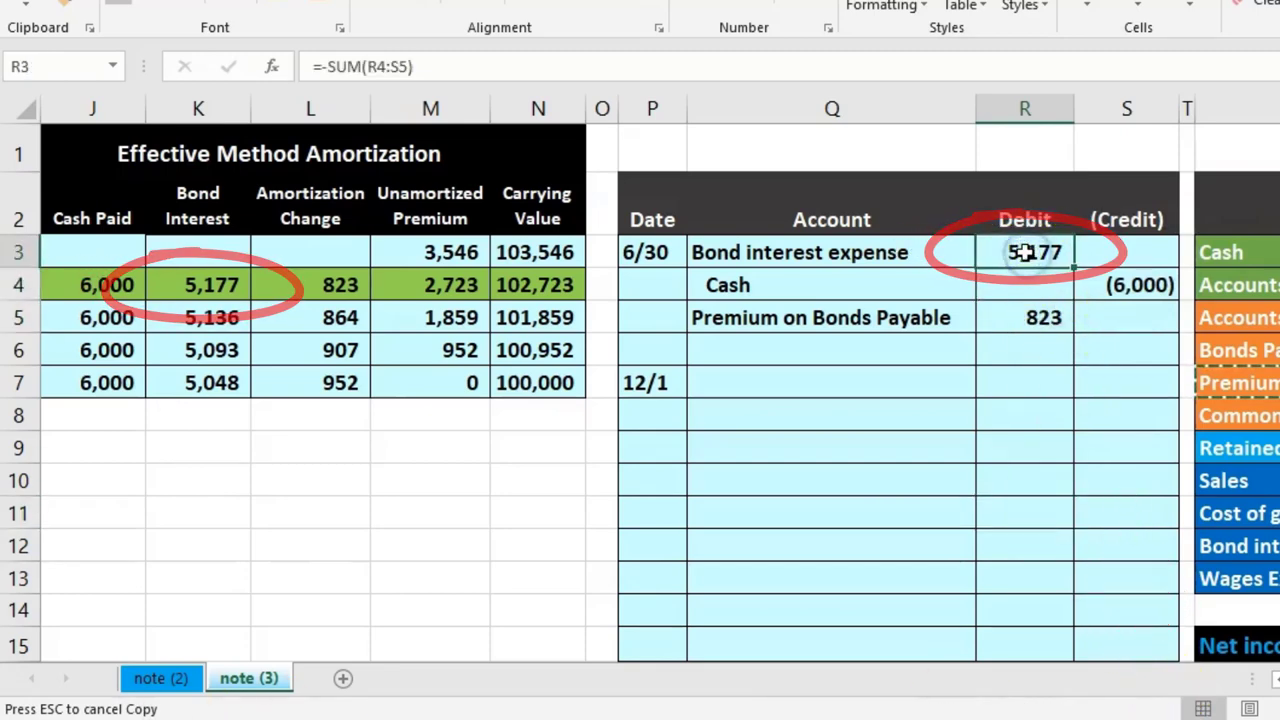
{"action": "left_click", "coordinate": [203, 280]}
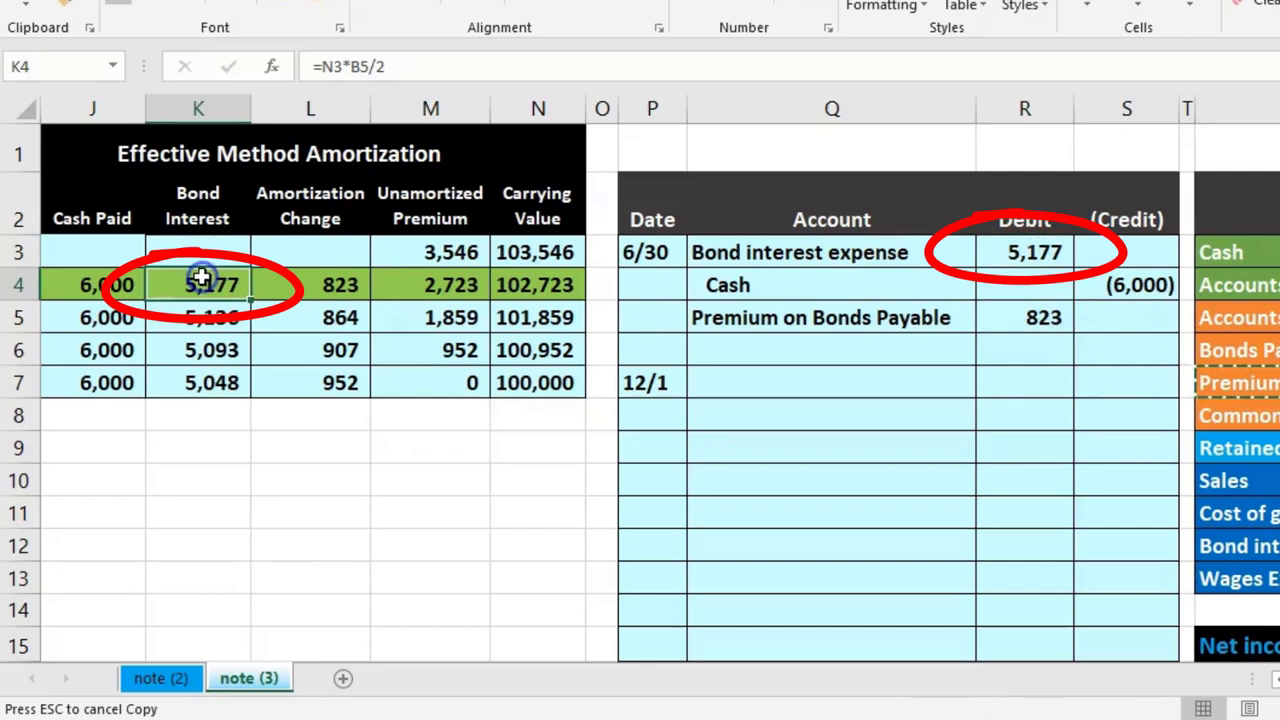
{"action": "left_click", "coordinate": [1020, 322]}
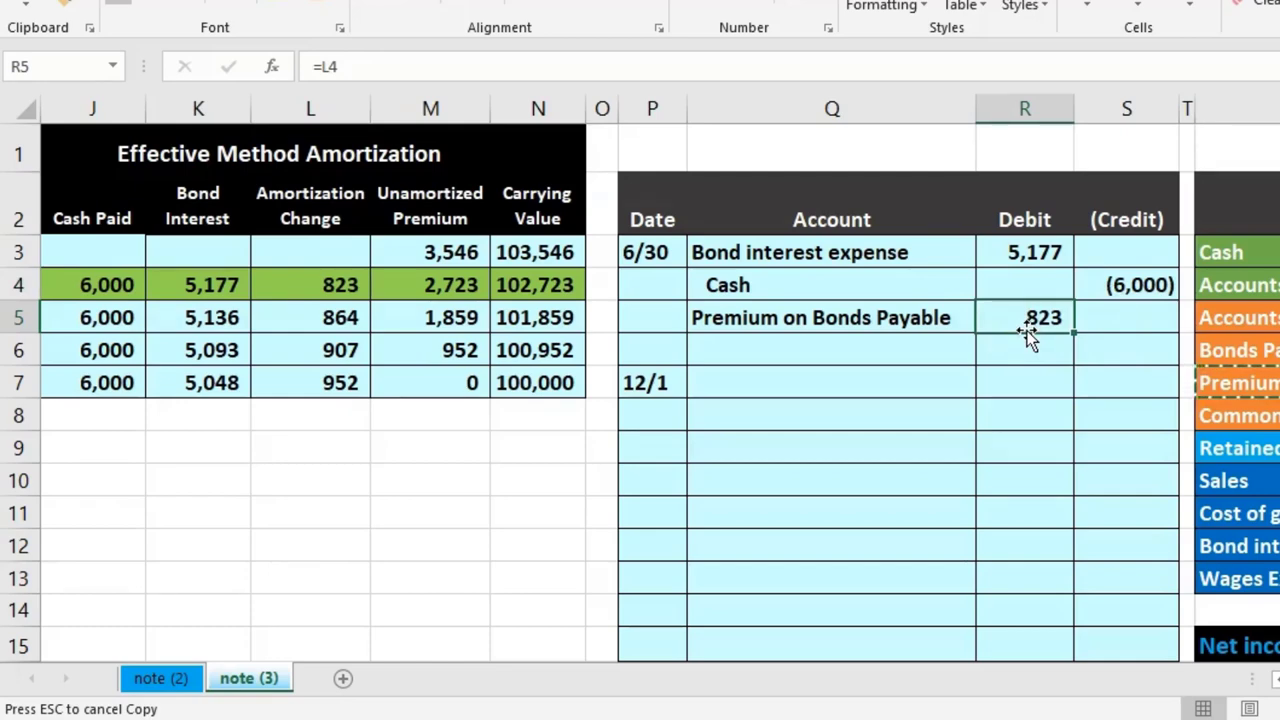
Step: Post the Bond interest expense debit to its ADJ cell W12 in the trial balance with =R3
{"action": "scroll", "coordinate": [1030, 335], "scroll_direction": "right", "scroll_amount": 5}
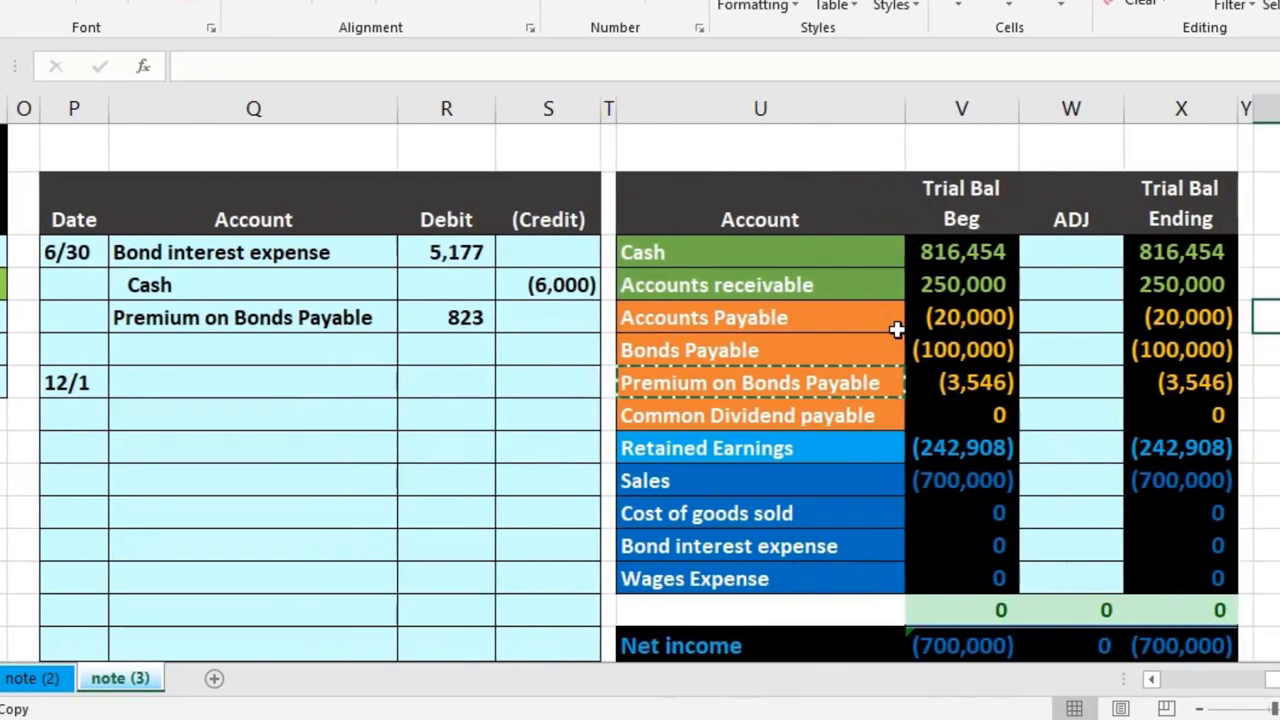
{"action": "left_click_drag", "start_coordinate": [352, 257], "coordinate": [443, 251]}
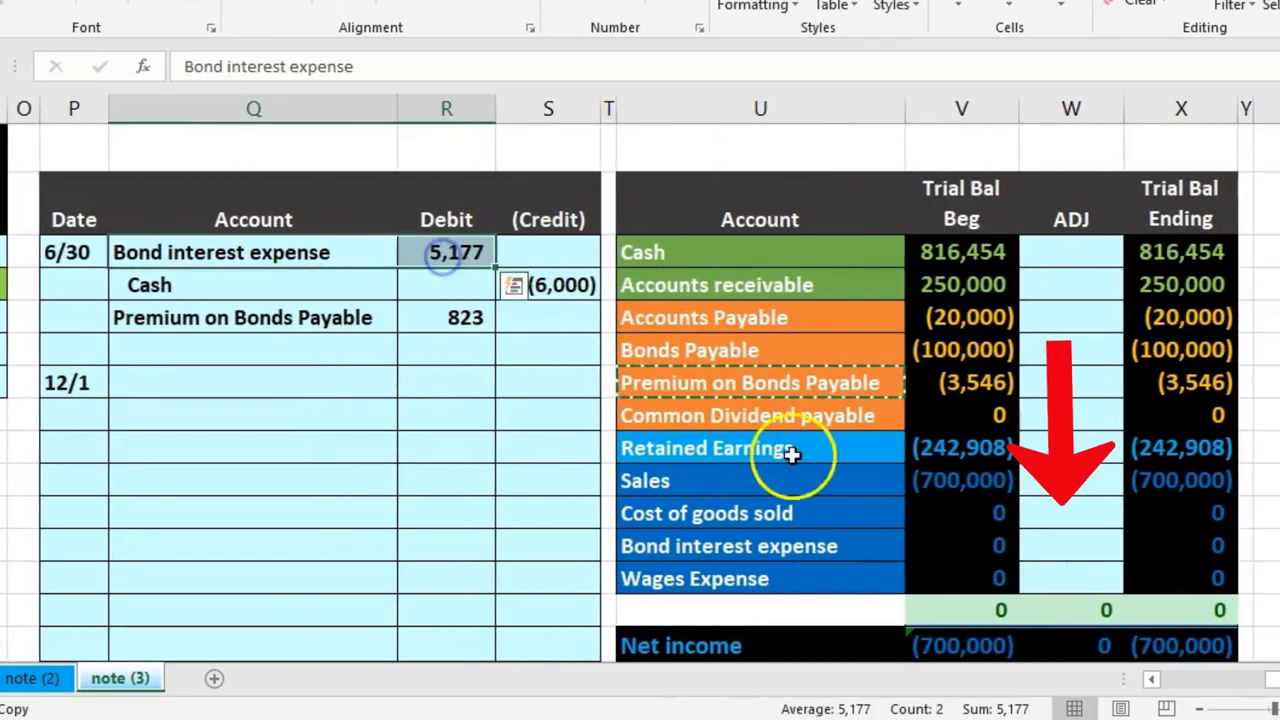
{"action": "left_click", "coordinate": [1072, 548]}
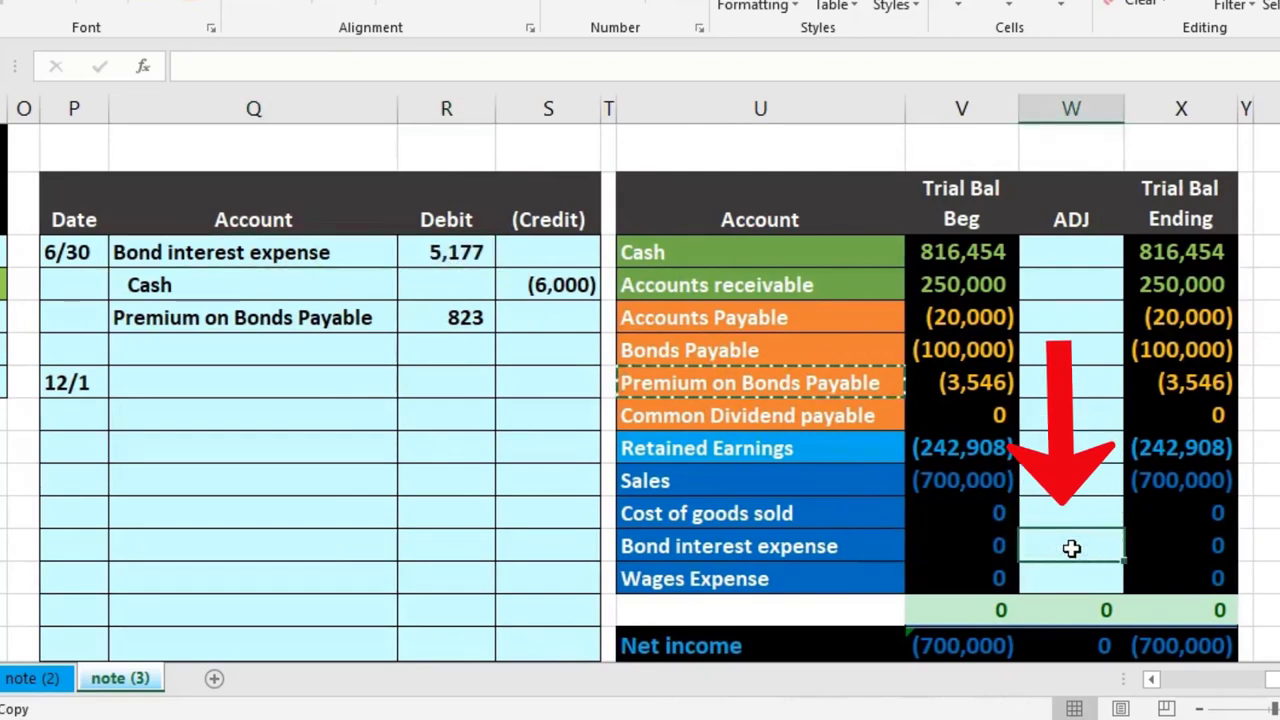
{"action": "type", "text": "="}
{"action": "left_click", "coordinate": [471, 251]}
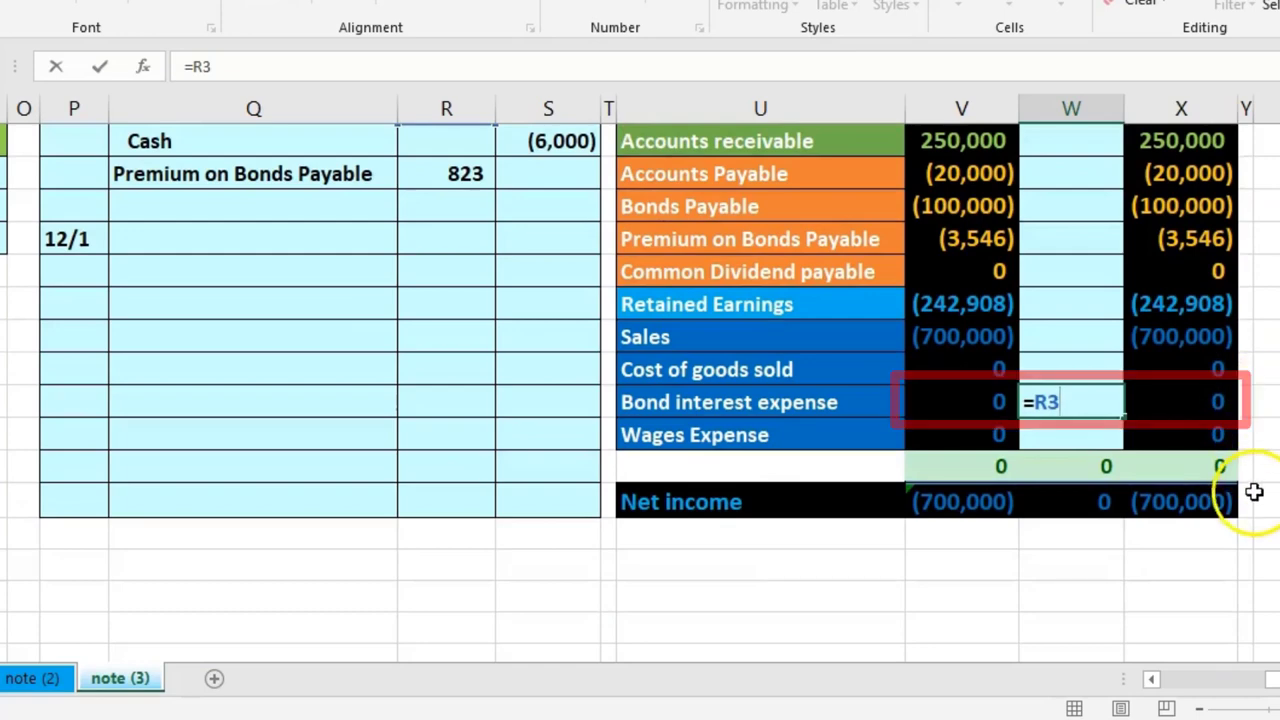
{"action": "key", "text": "Return"}
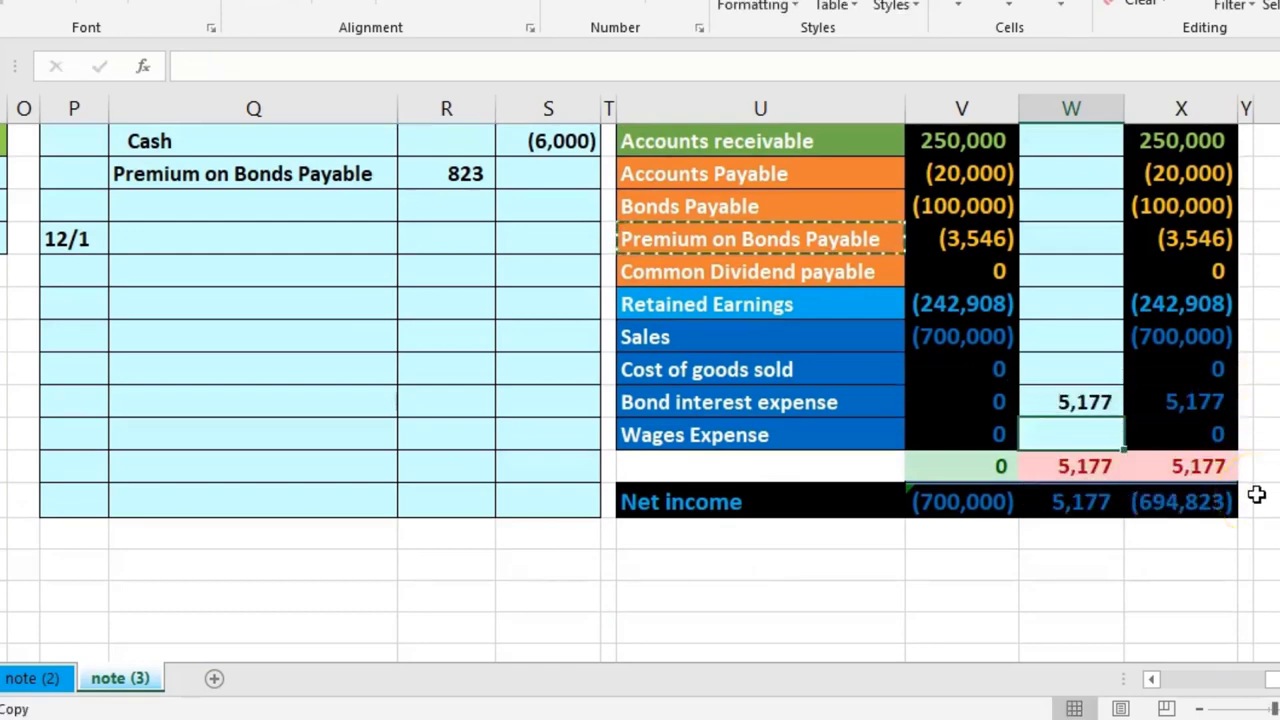
Step: Post the Cash credit to its ADJ cell W3 in the trial balance with =S4
{"action": "scroll", "coordinate": [717, 386], "scroll_direction": "up", "scroll_amount": 1}
{"action": "left_click_drag", "start_coordinate": [371, 290], "coordinate": [509, 282]}
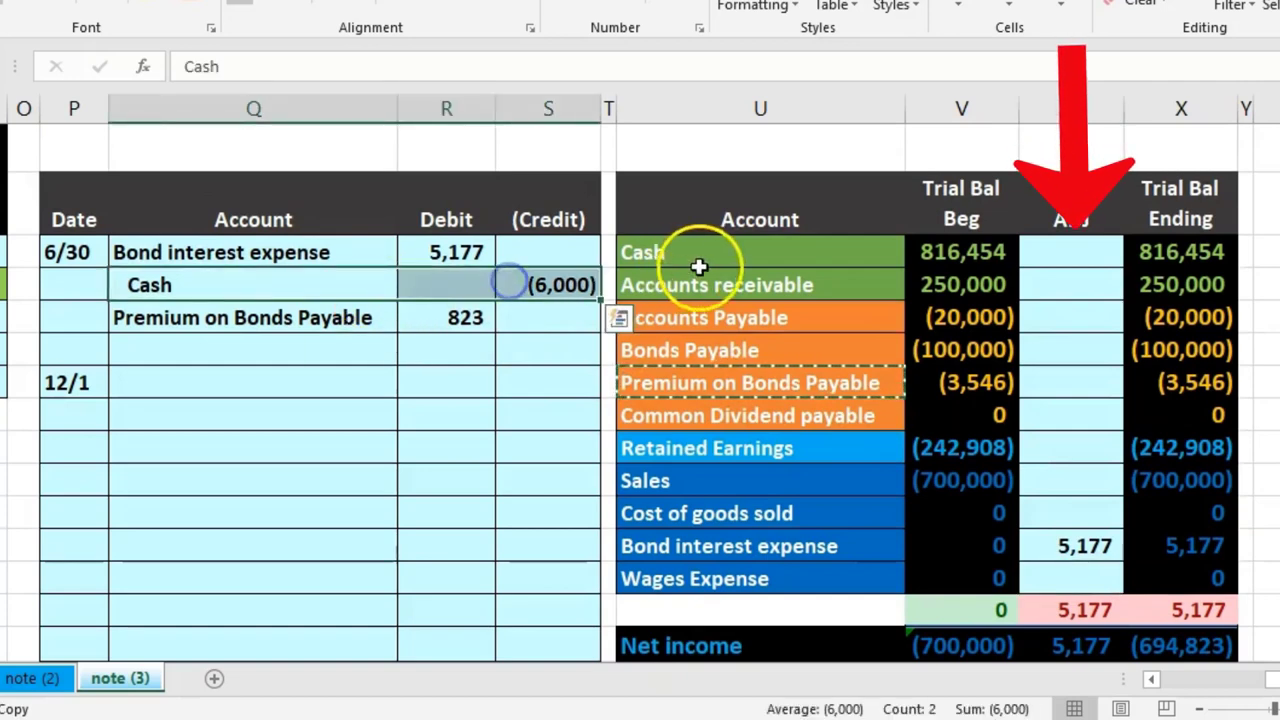
{"action": "left_click", "coordinate": [952, 250]}
{"action": "left_click", "coordinate": [1078, 245]}
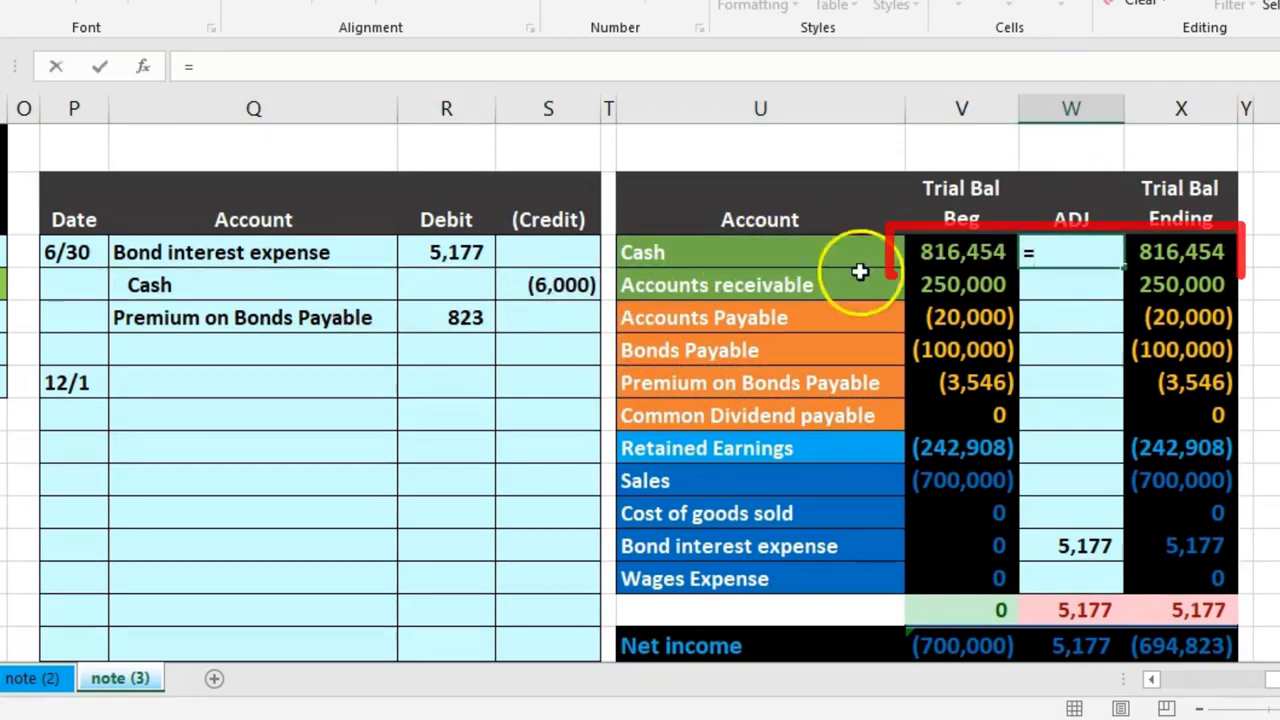
{"action": "type", "text": "="}
{"action": "left_click", "coordinate": [548, 285]}
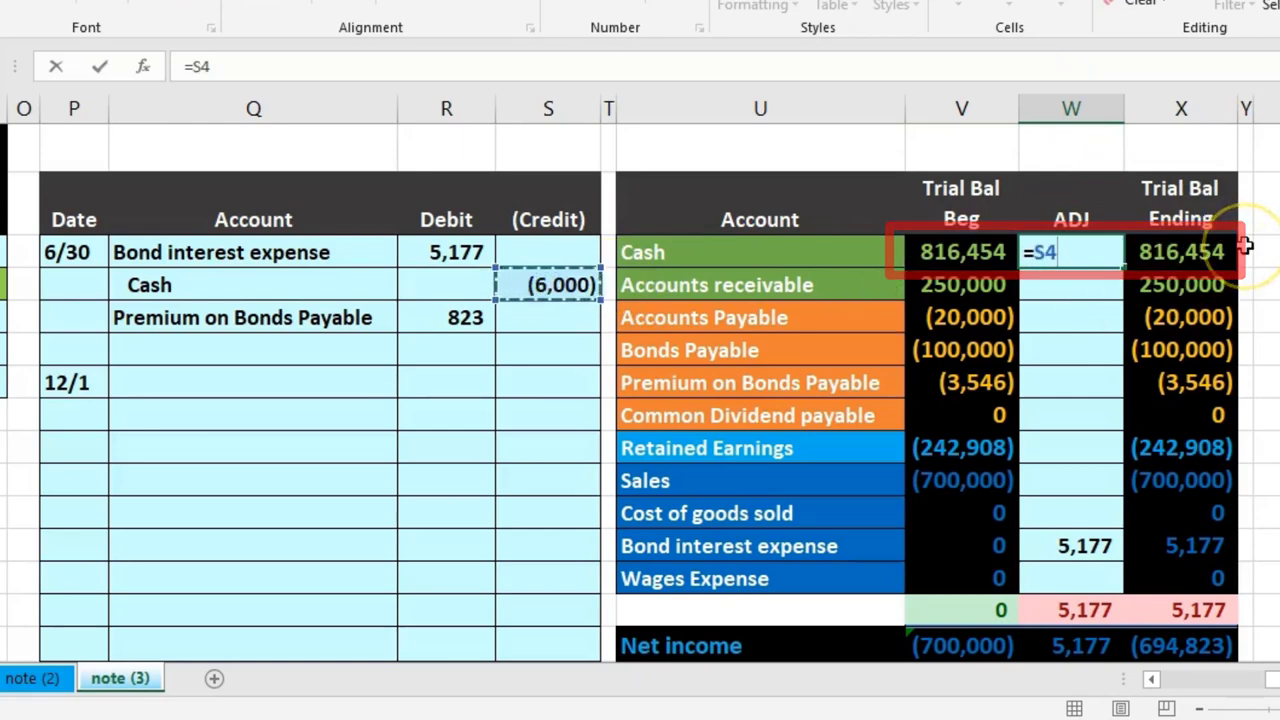
{"action": "key", "text": "Return"}
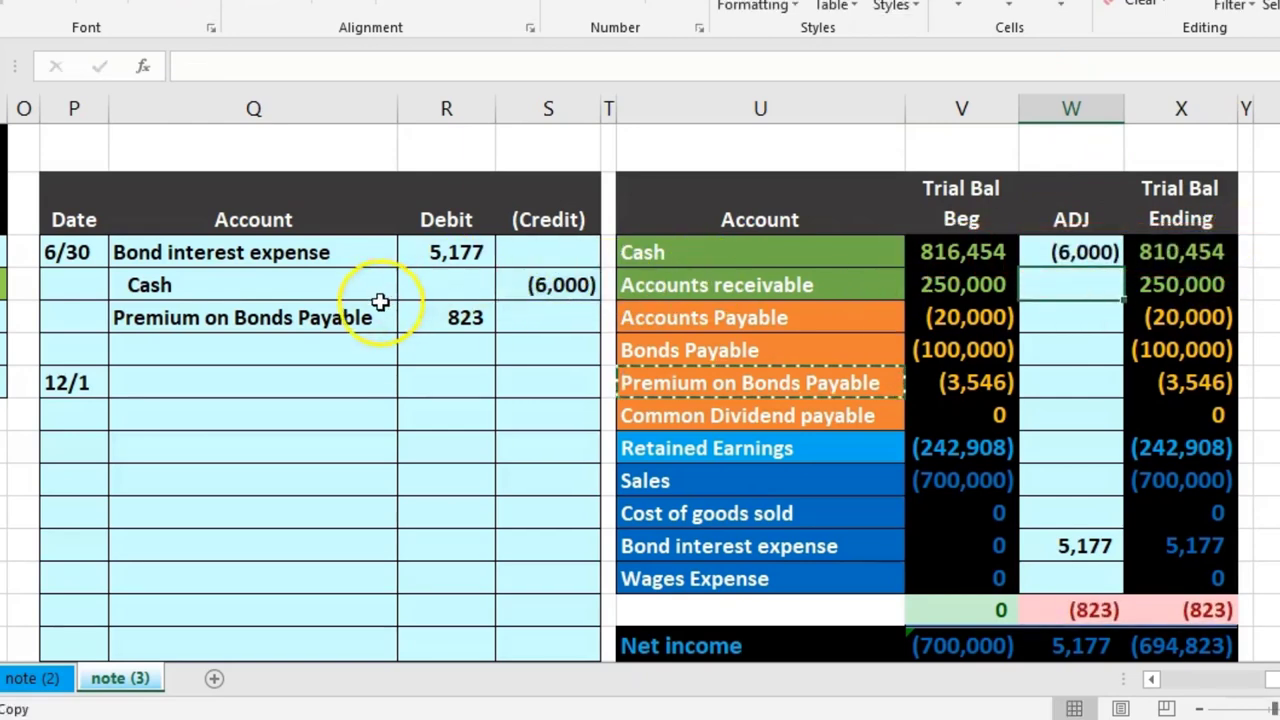
Step: Post the Premium on Bonds Payable debit to its ADJ cell W7 in the trial balance with =R5
{"action": "left_click_drag", "start_coordinate": [378, 314], "coordinate": [473, 303]}
{"action": "left_click_drag", "start_coordinate": [820, 382], "coordinate": [927, 384]}
{"action": "left_click", "coordinate": [1066, 386]}
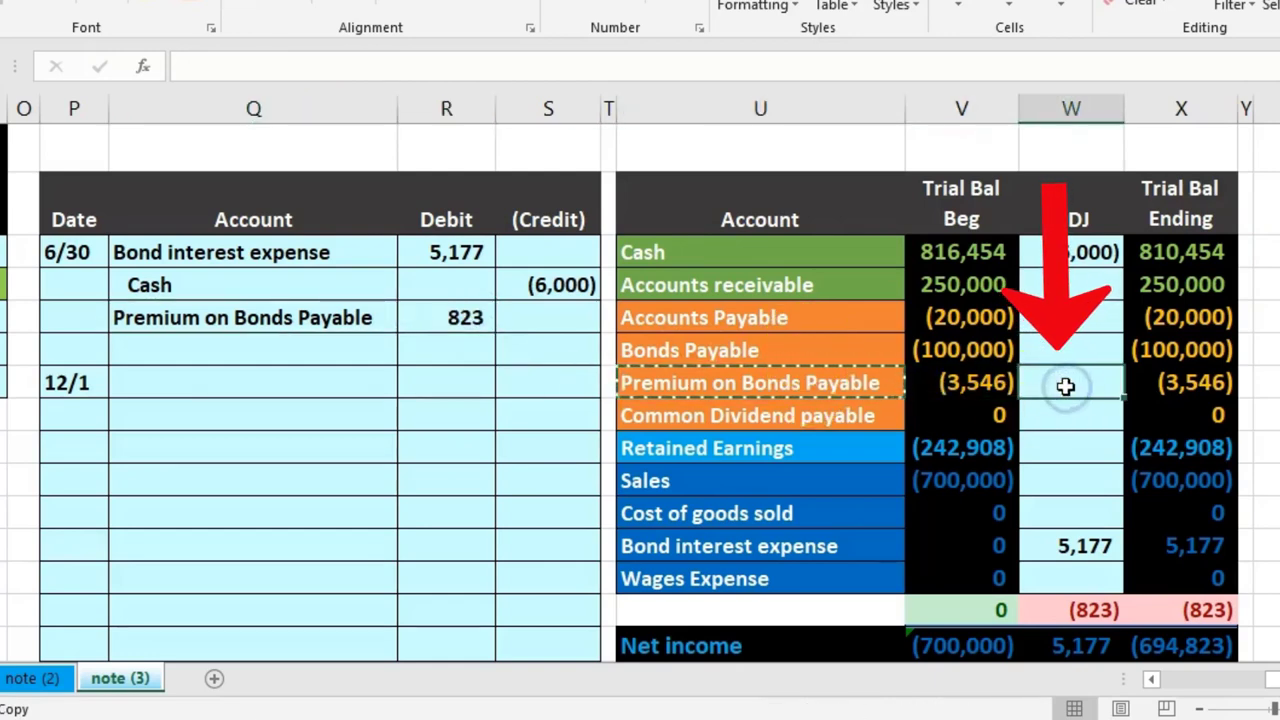
{"action": "type", "text": "="}
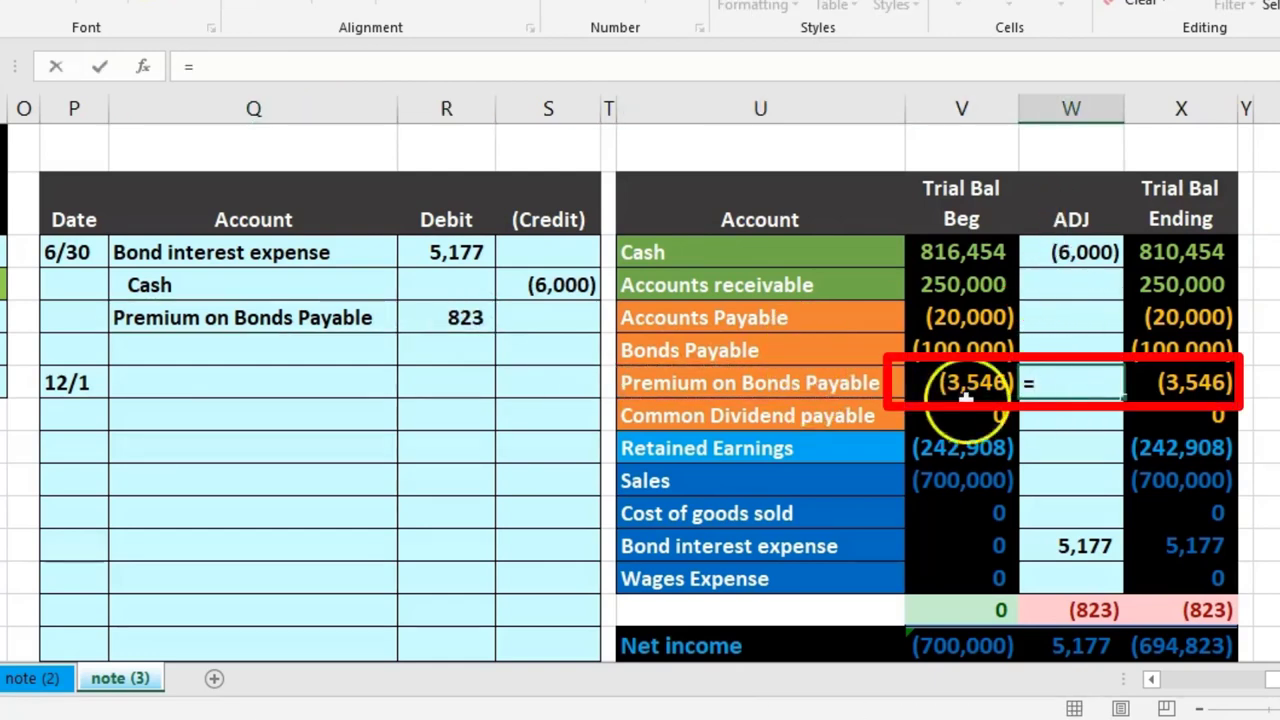
{"action": "left_click", "coordinate": [454, 316]}
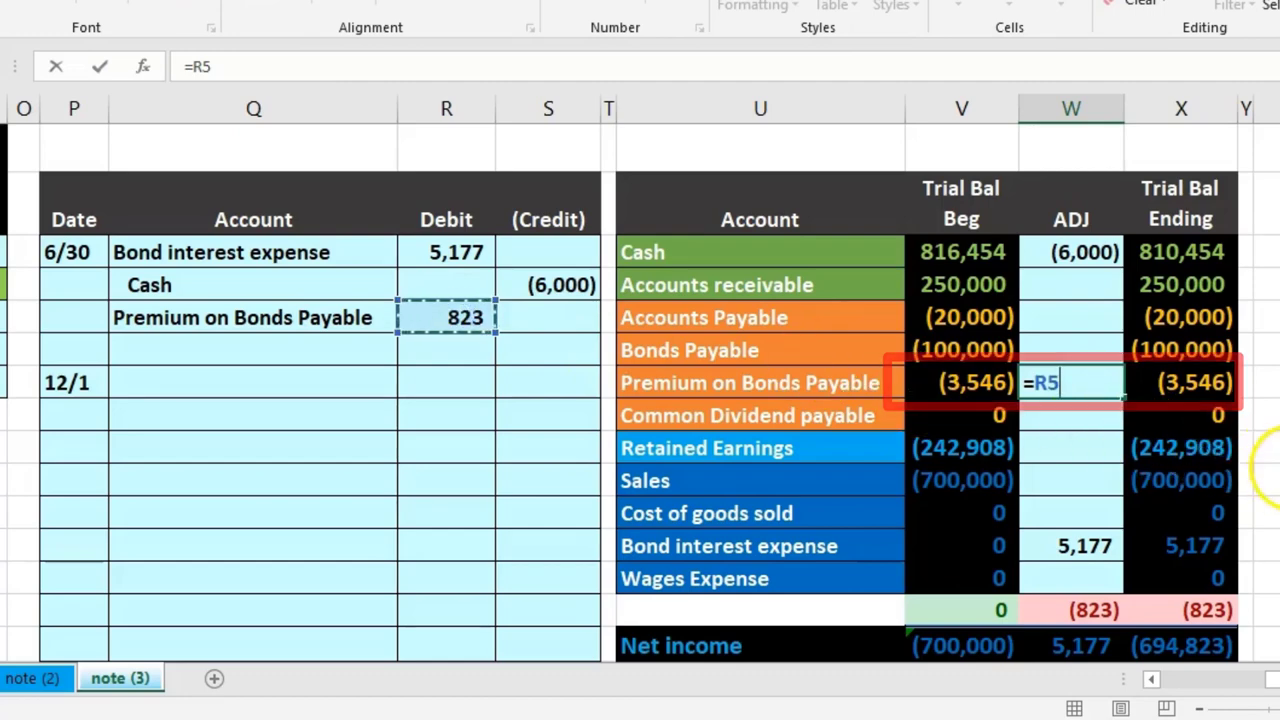
{"action": "key", "text": "Return"}
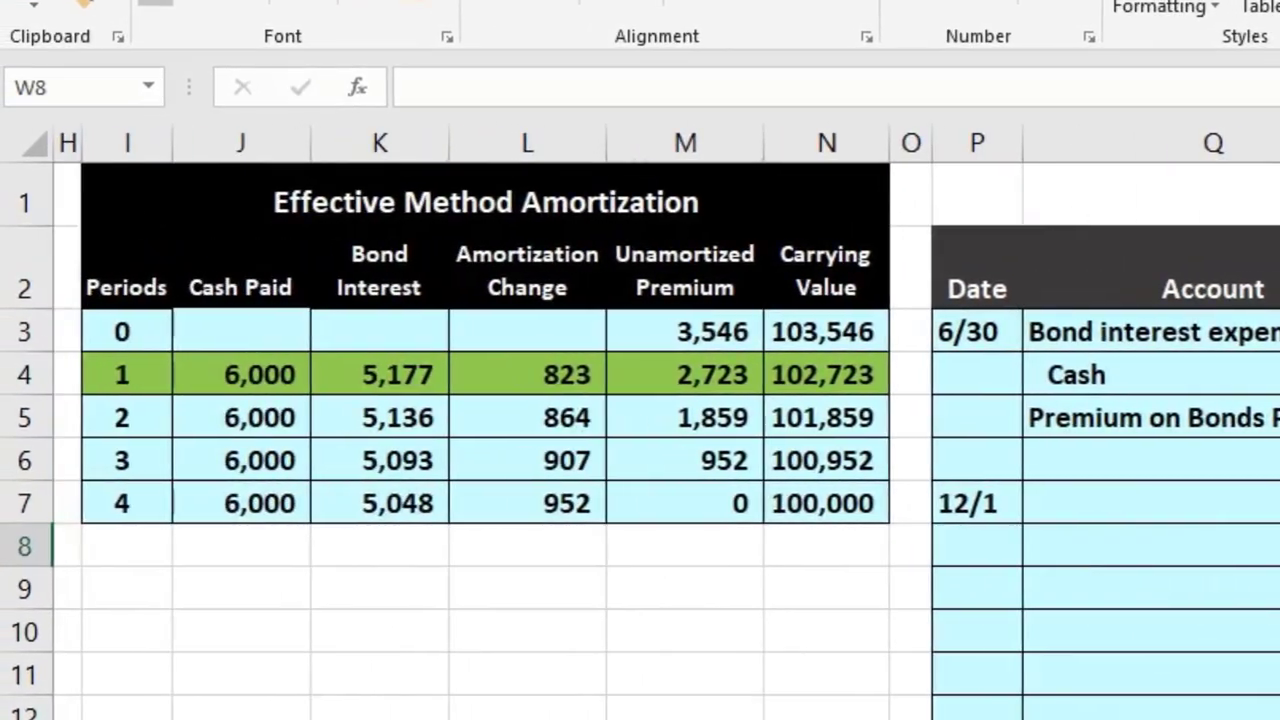
Step: Compare the period 1 unamortized premium and carrying value with the ending premium balance and the sum of Bonds Payable and premium in X6:X7
{"action": "left_click", "coordinate": [690, 374]}
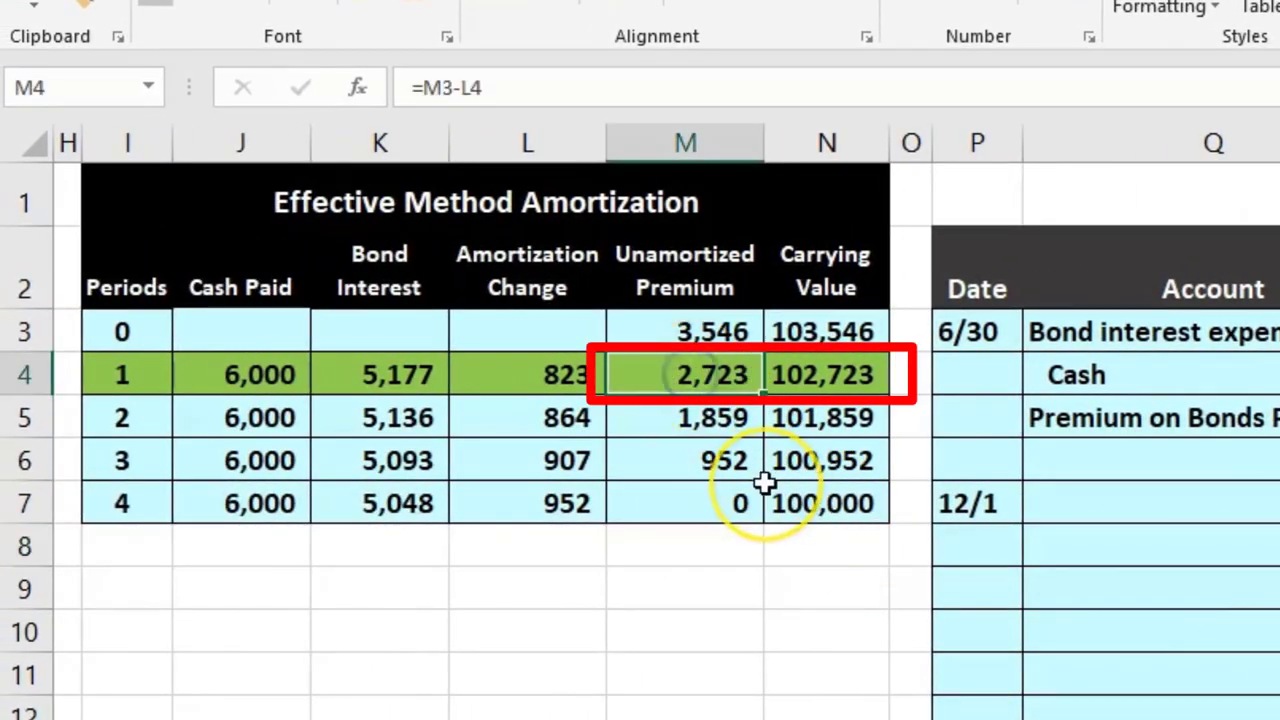
{"action": "left_click", "coordinate": [795, 374]}
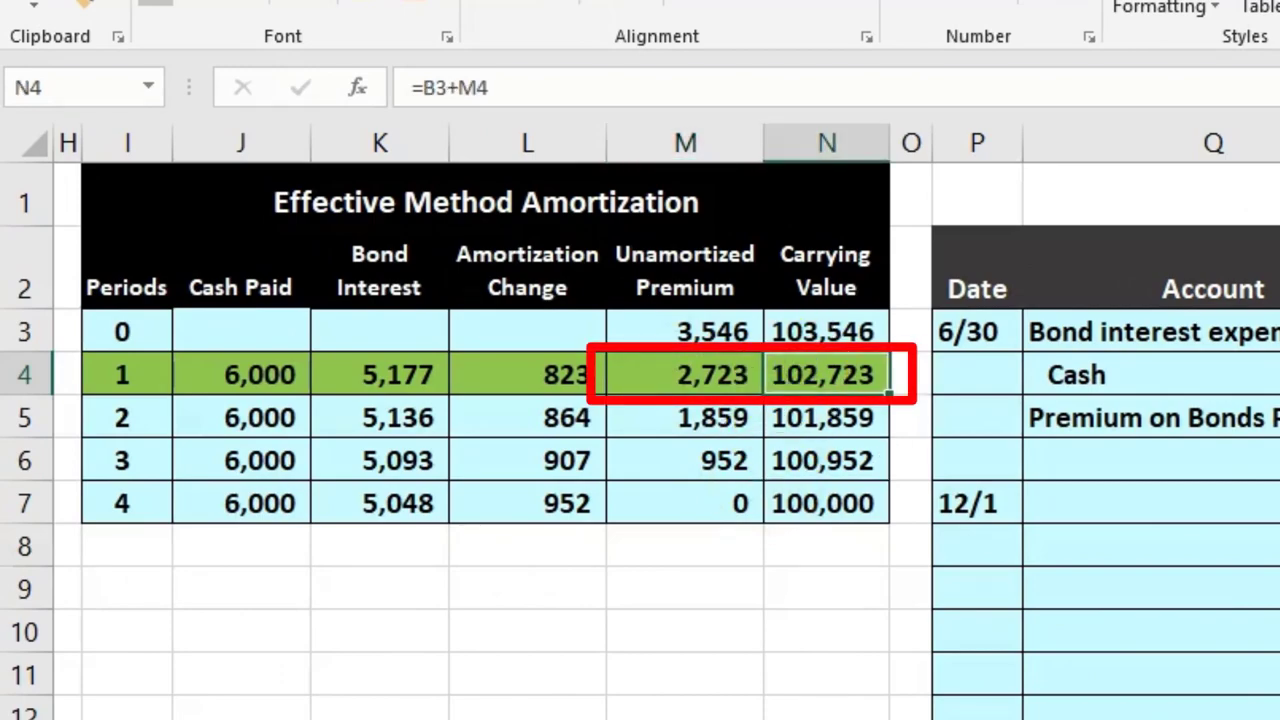
{"action": "scroll", "coordinate": [666, 421], "scroll_direction": "right", "scroll_amount": 3}
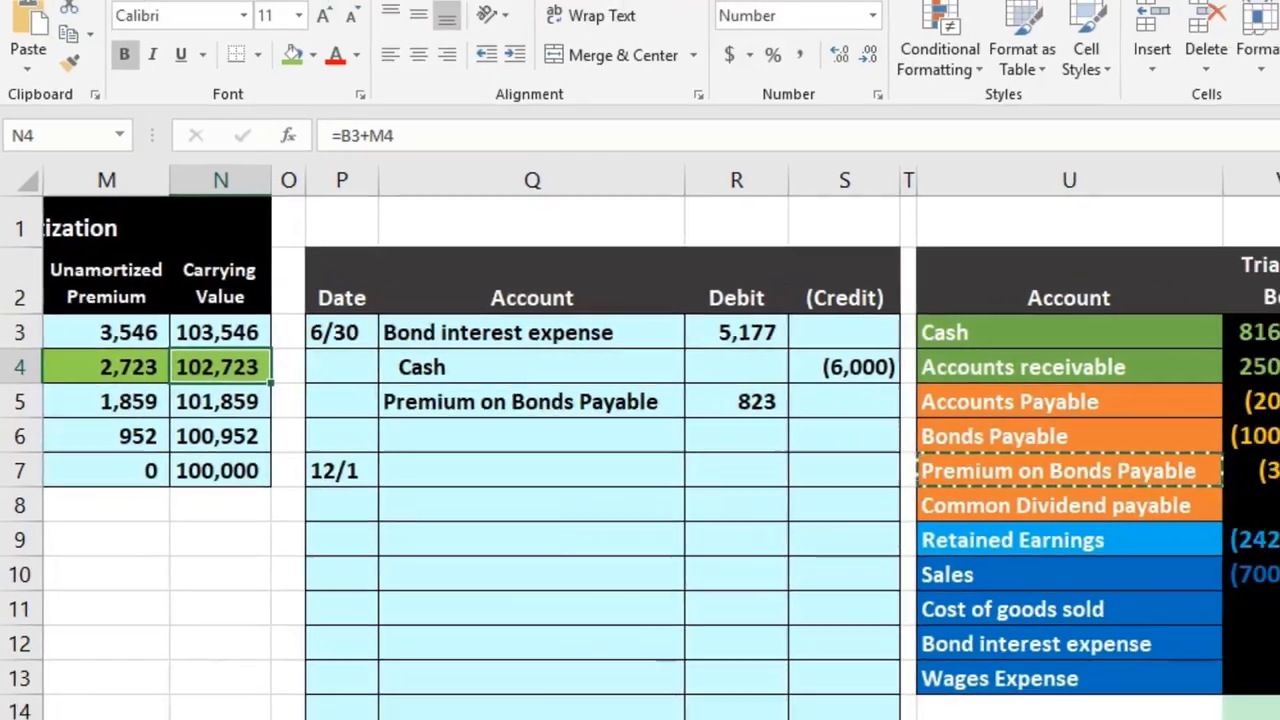
{"action": "left_click", "coordinate": [1210, 452]}
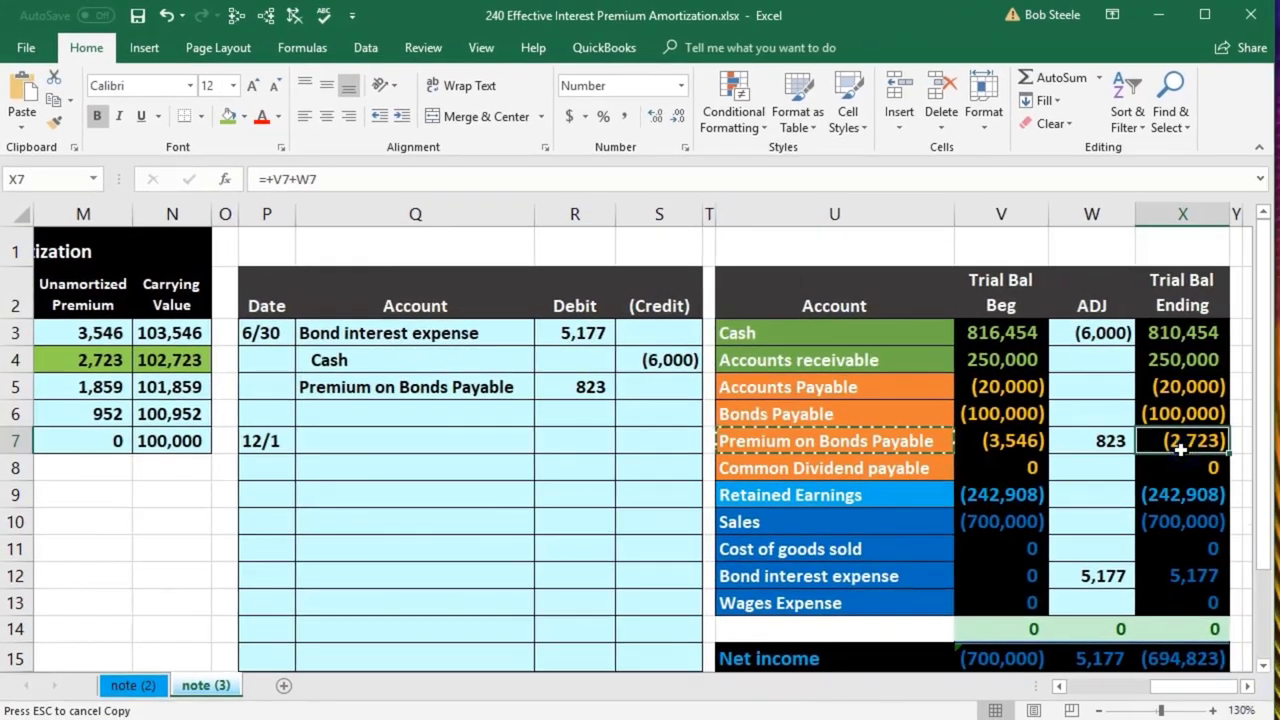
{"action": "left_click", "coordinate": [1176, 413]}
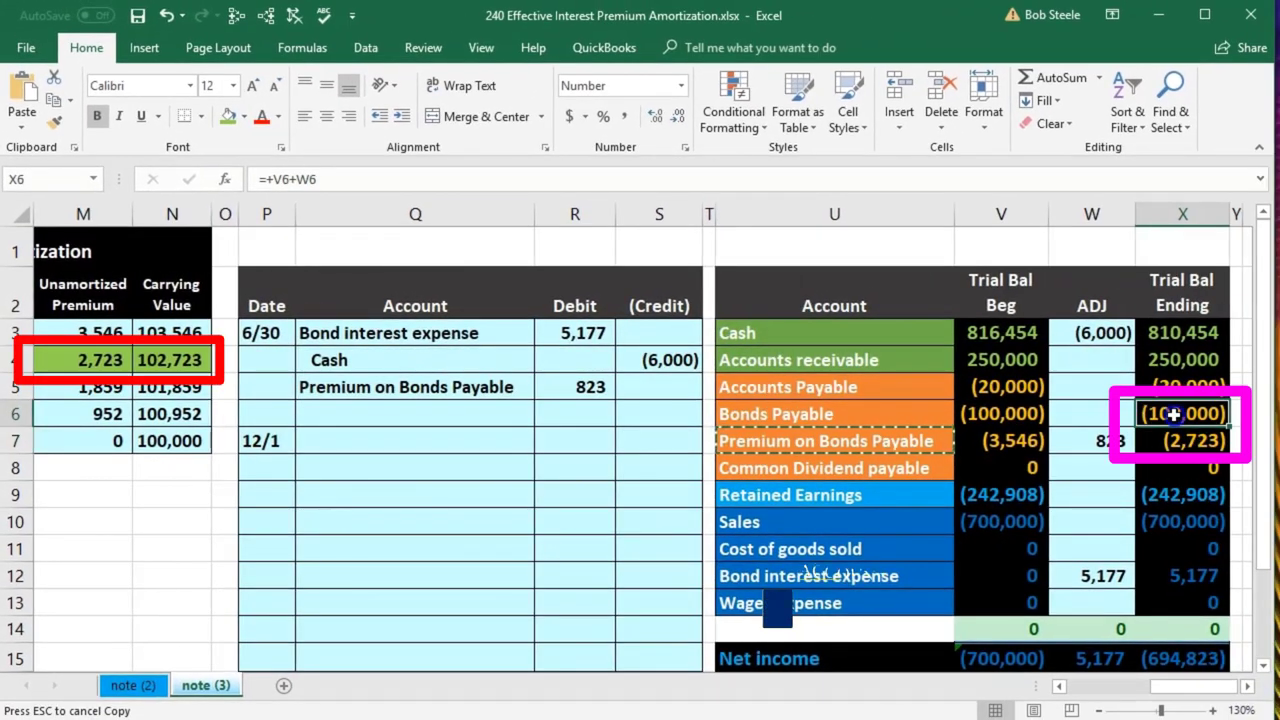
{"action": "left_click_drag", "start_coordinate": [1174, 413], "coordinate": [1180, 440]}
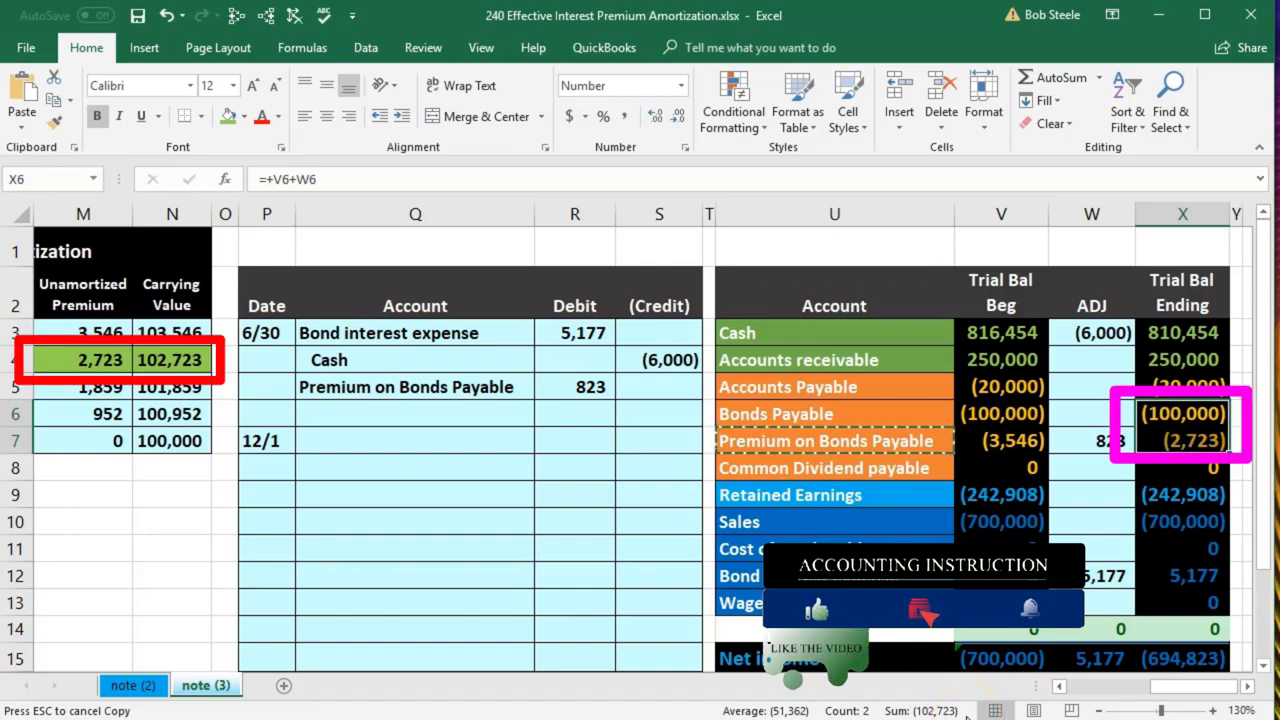
Step: Compare the straight line amortized amounts in column E with the effective method amortization changes in column L
{"action": "left_click", "coordinate": [1058, 687]}
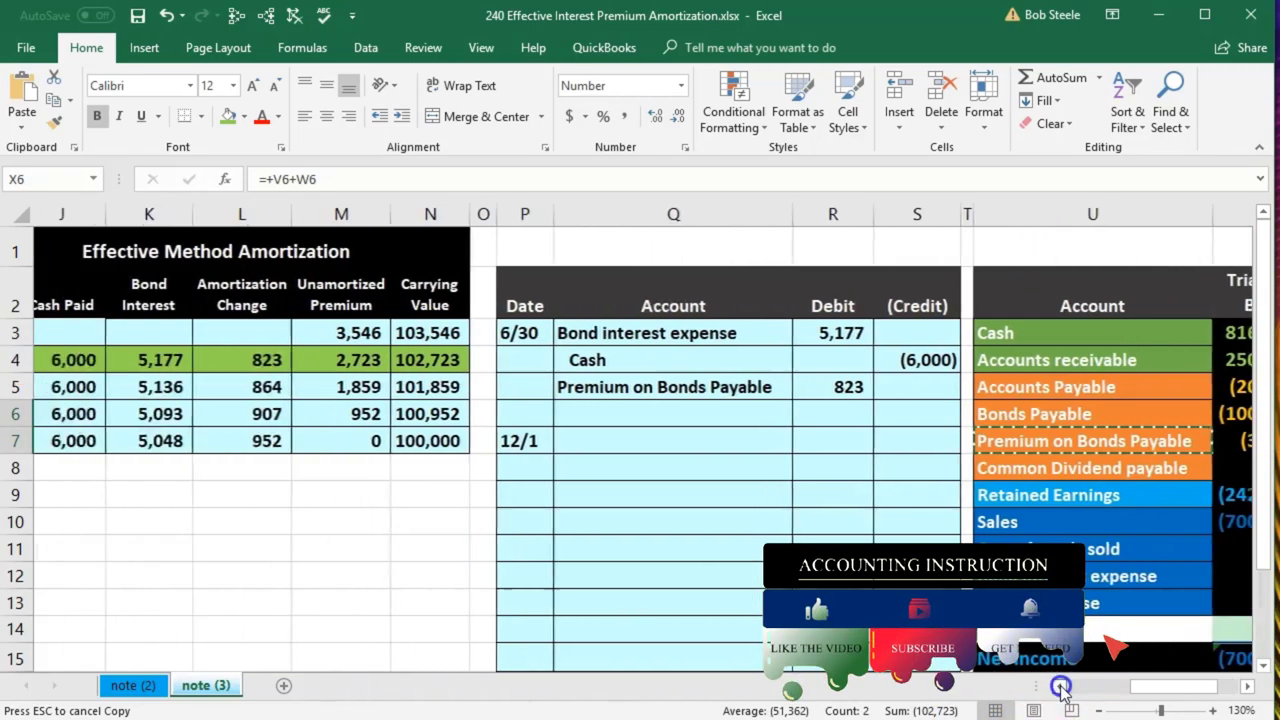
{"action": "scroll", "coordinate": [1062, 694], "scroll_direction": "left", "scroll_amount": 6}
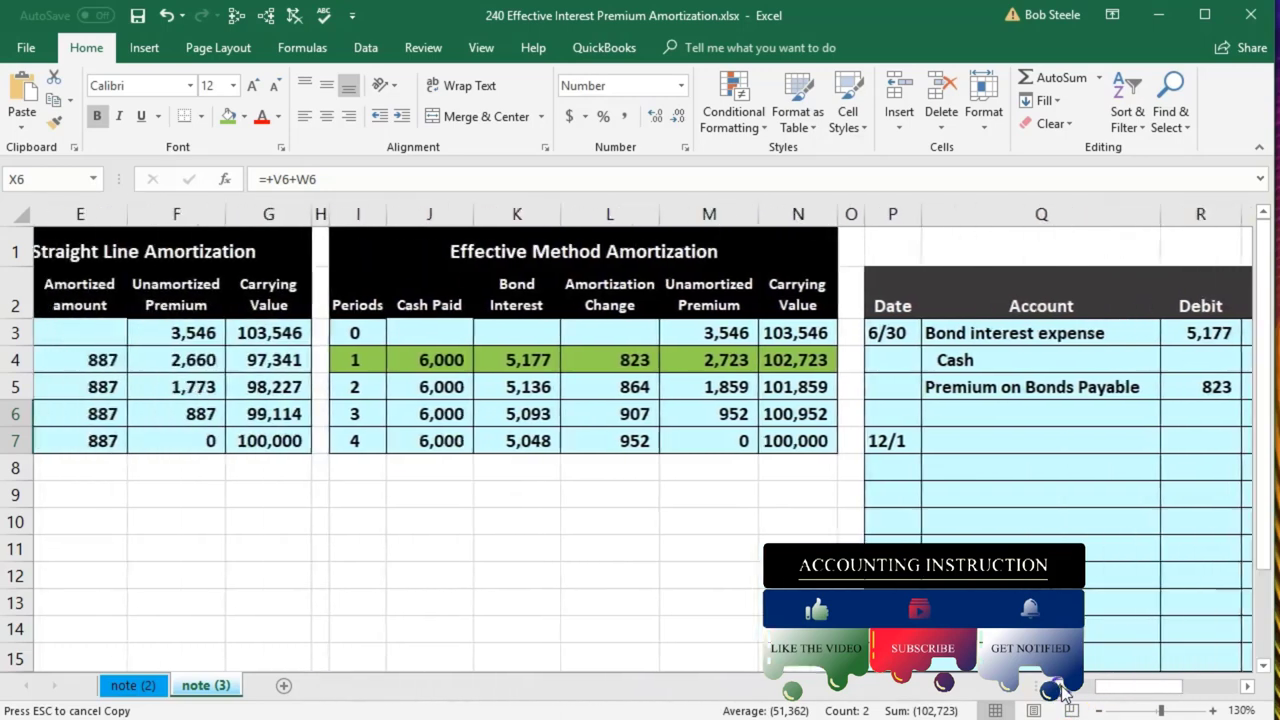
{"action": "left_click_drag", "start_coordinate": [255, 360], "coordinate": [249, 437]}
{"action": "left_click", "coordinate": [740, 388]}
{"action": "left_click_drag", "start_coordinate": [762, 406], "coordinate": [758, 437]}
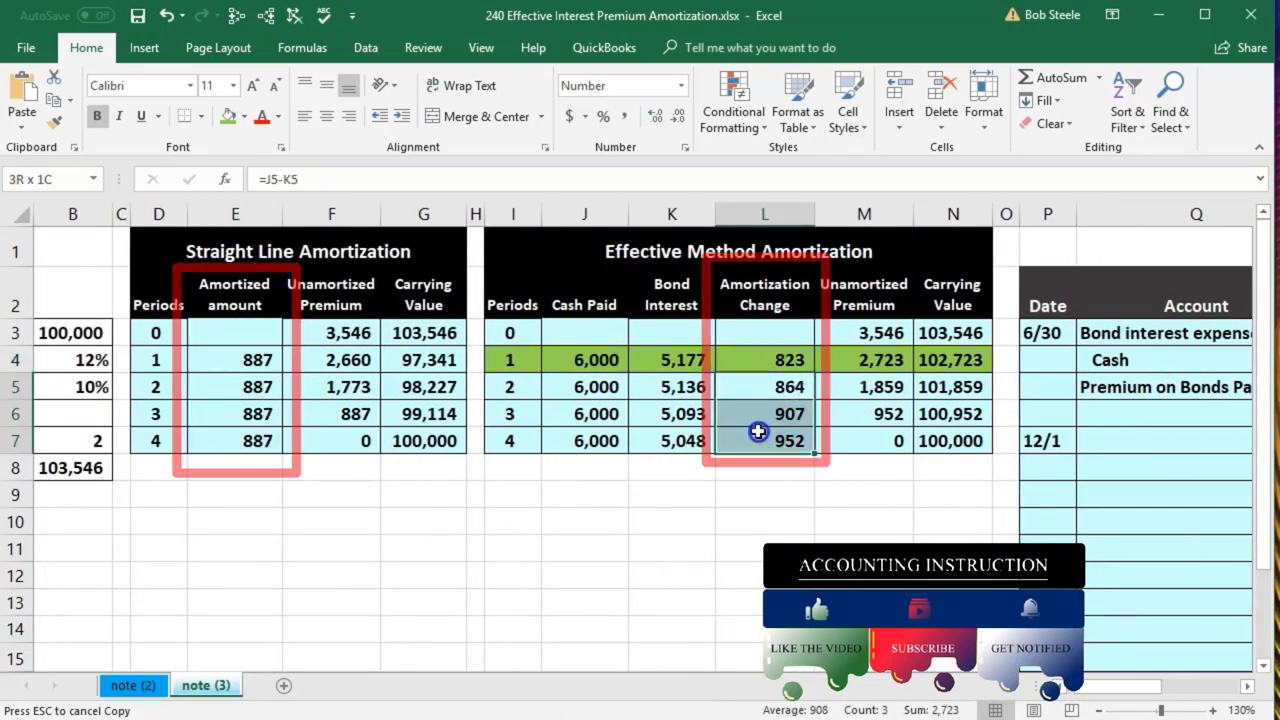
Step: Restore the light blue fill on the period 1 row I4:N4 of the effective method amortization table
{"action": "left_click_drag", "start_coordinate": [515, 360], "coordinate": [955, 362]}
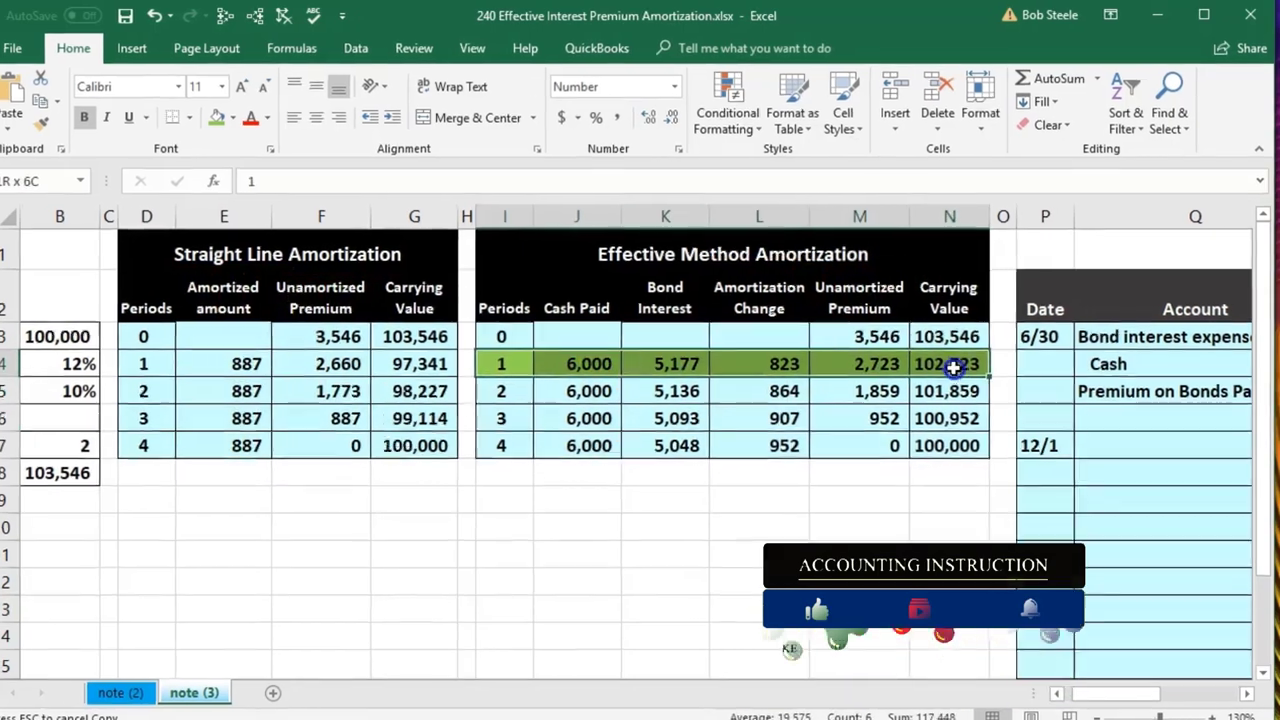
{"action": "right_click", "coordinate": [962, 365]}
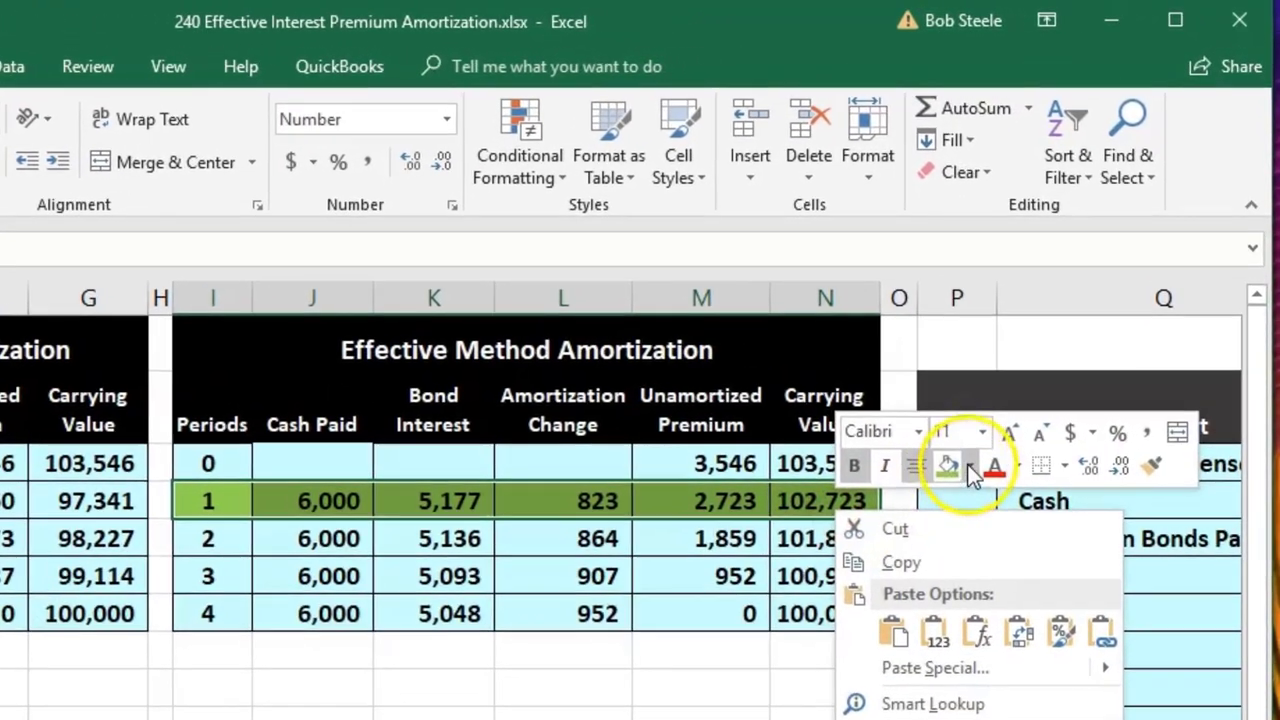
{"action": "left_click", "coordinate": [972, 474]}
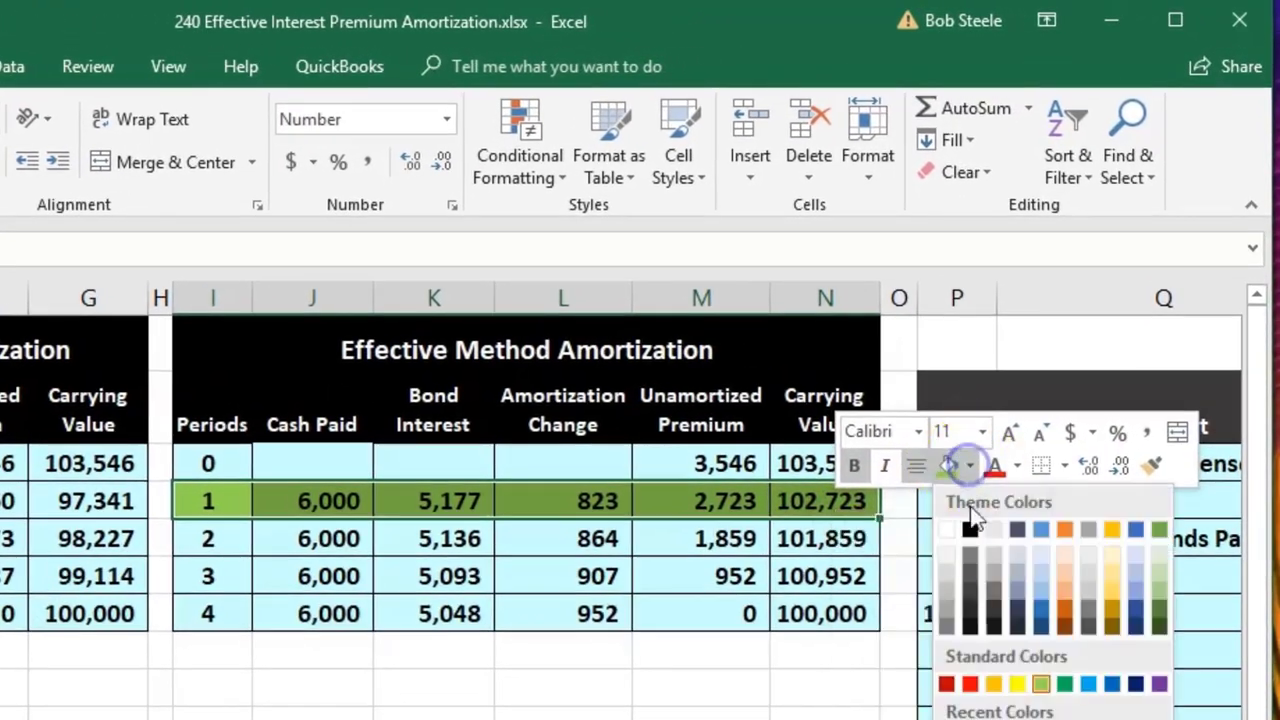
{"action": "left_click", "coordinate": [914, 708]}
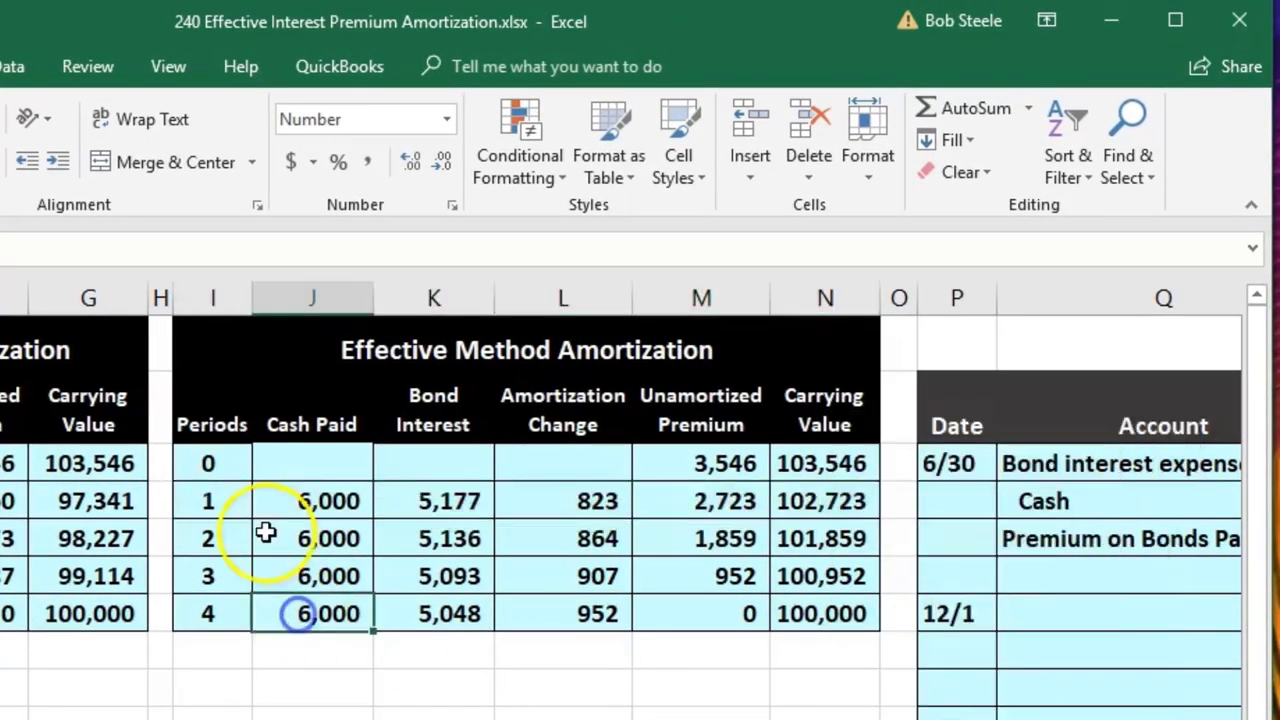
Step: Highlight the period 2 row I5:N5 of the effective method amortization table with a light green fill
{"action": "left_click_drag", "start_coordinate": [240, 538], "coordinate": [803, 540]}
{"action": "right_click", "coordinate": [805, 541]}
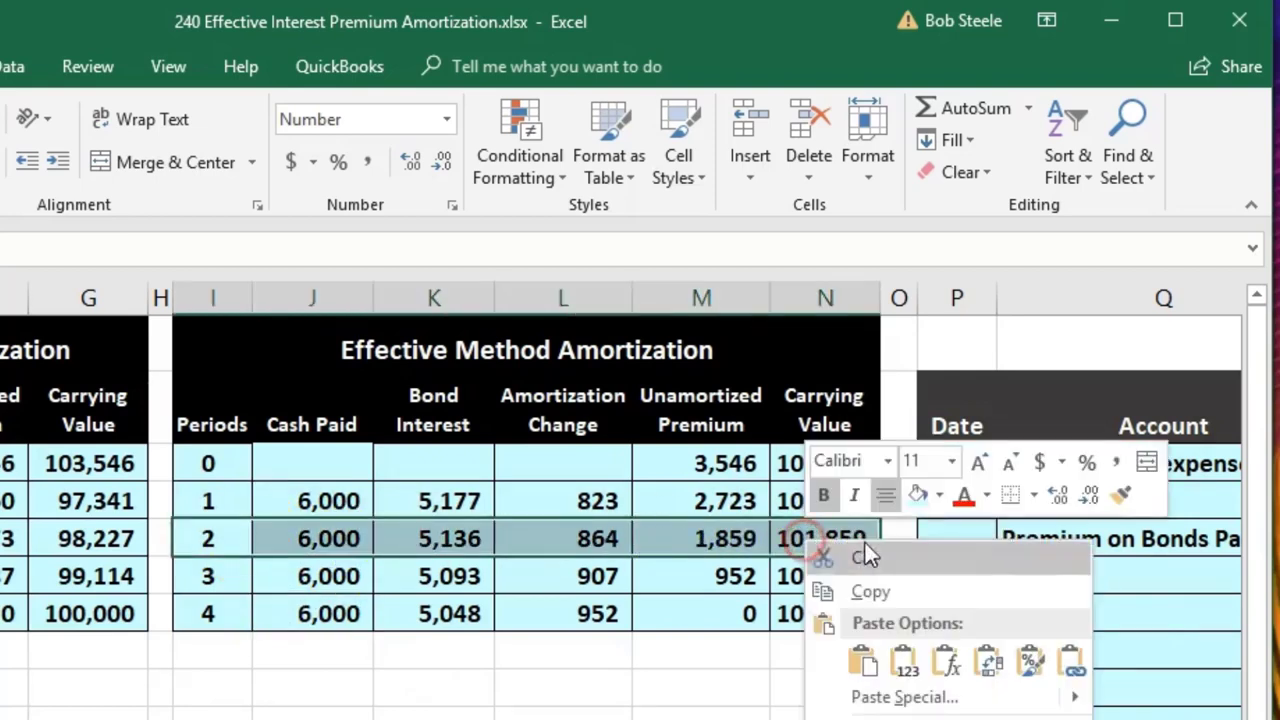
{"action": "left_click", "coordinate": [938, 497]}
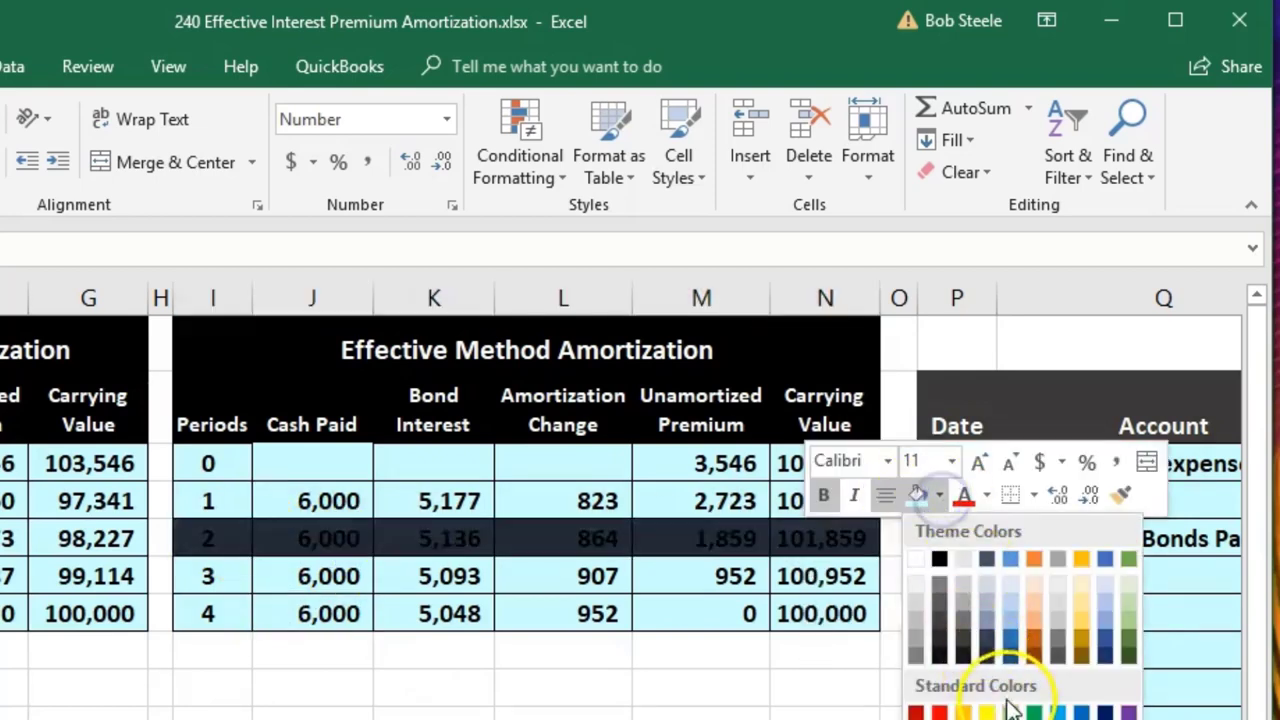
{"action": "left_click", "coordinate": [1010, 710]}
{"action": "left_click_drag", "start_coordinate": [700, 686], "coordinate": [806, 700]}
{"action": "left_click", "coordinate": [806, 712]}
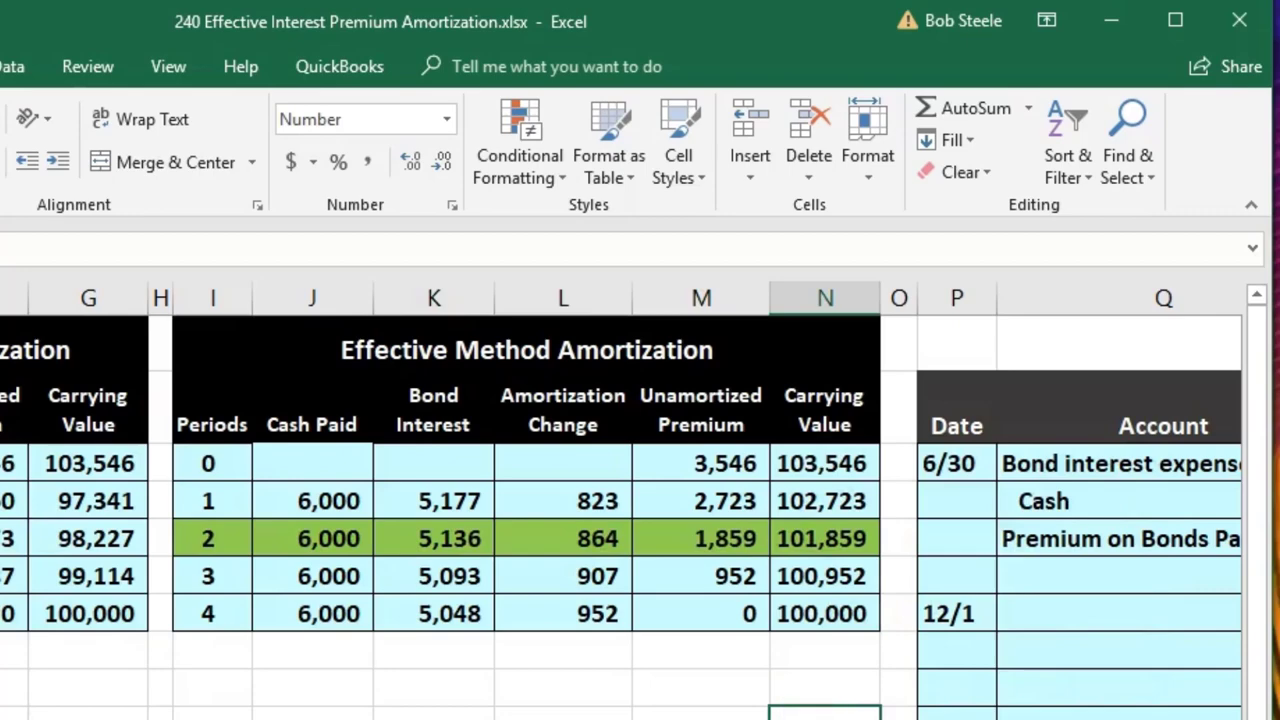
Step: Copy the 6/30 entry's account names from Q3:Q5 and paste them as values into the 12/1 entry starting at Q7
{"action": "scroll", "coordinate": [720, 681], "scroll_direction": "right", "scroll_amount": 6}
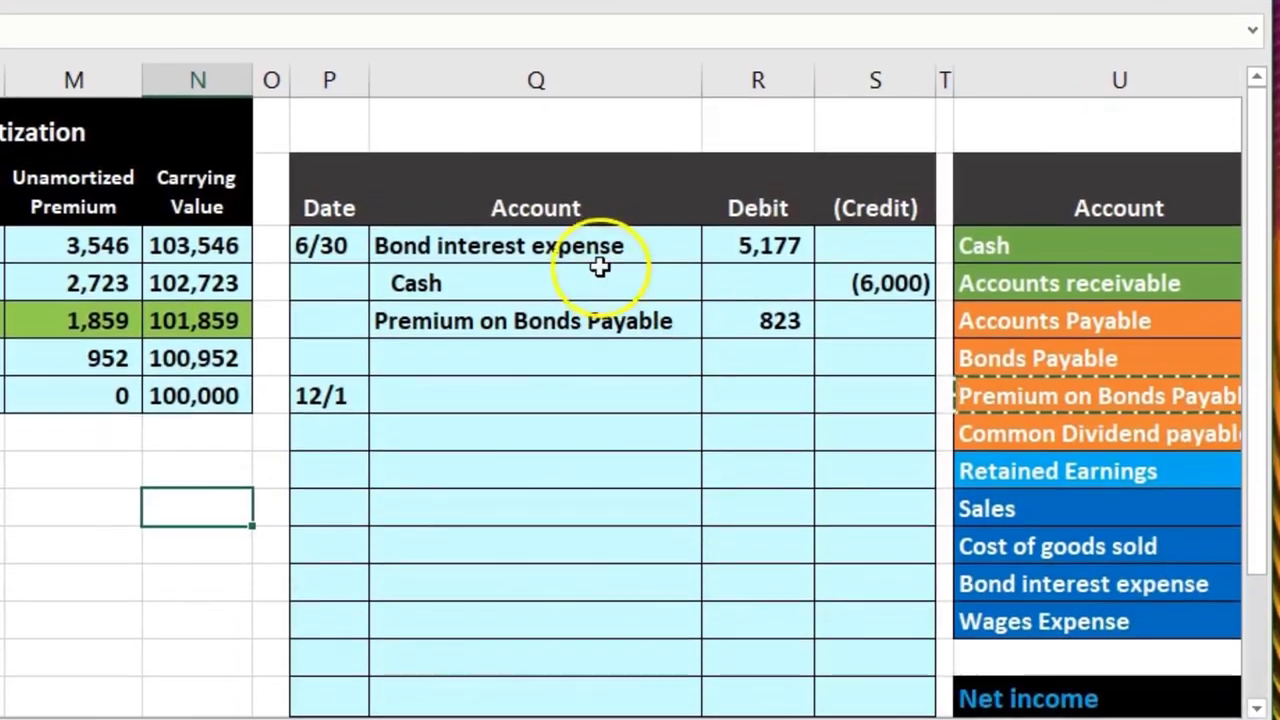
{"action": "left_click_drag", "start_coordinate": [598, 262], "coordinate": [600, 312]}
{"action": "right_click", "coordinate": [610, 317]}
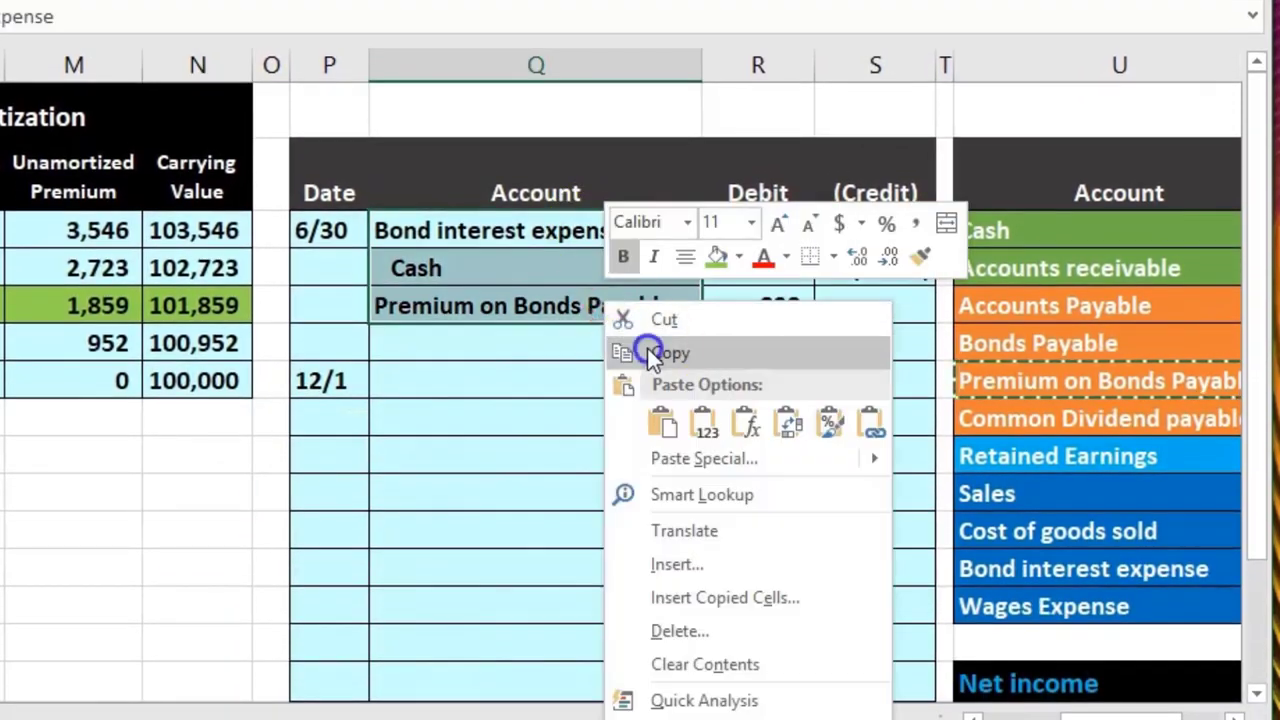
{"action": "left_click", "coordinate": [647, 352]}
{"action": "right_click", "coordinate": [571, 380]}
{"action": "left_click", "coordinate": [680, 497]}
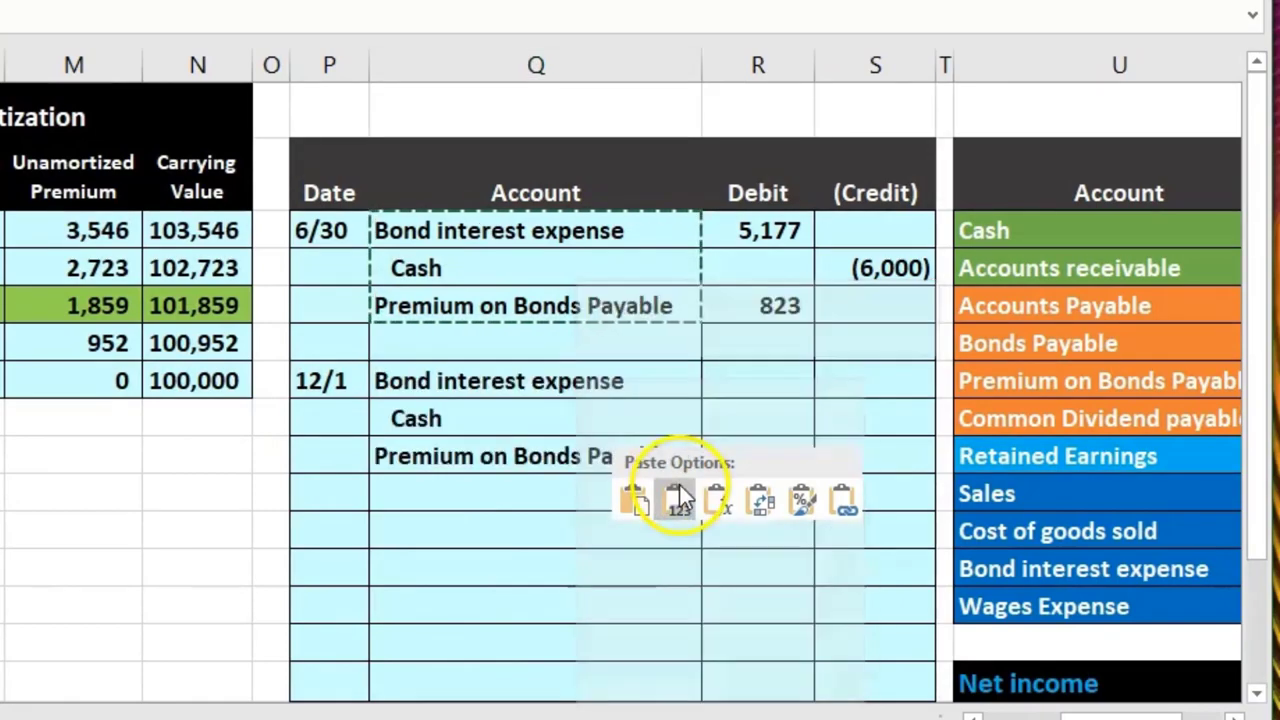
Step: Credit Cash in S8 of the 12/1 entry with a negative reference to the period 2 Cash Paid amount
{"action": "left_click", "coordinate": [868, 424]}
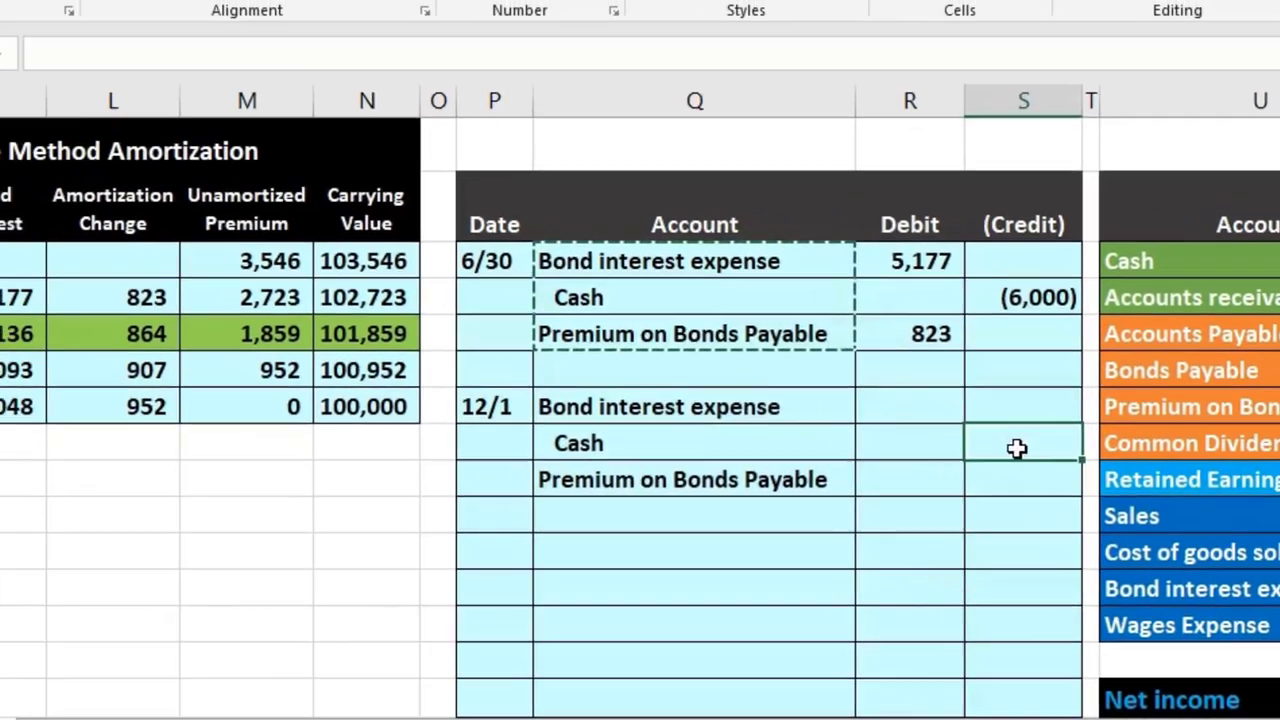
{"action": "type", "text": "-"}
{"action": "key", "text": "Left"}
{"action": "key", "text": "Left"}
{"action": "key", "text": "Left"}
{"action": "key", "text": "Left"}
{"action": "key", "text": "Left"}
{"action": "key", "text": "Left"}
{"action": "key", "text": "Left"}
{"action": "key", "text": "Left"}
{"action": "key", "text": "Left"}
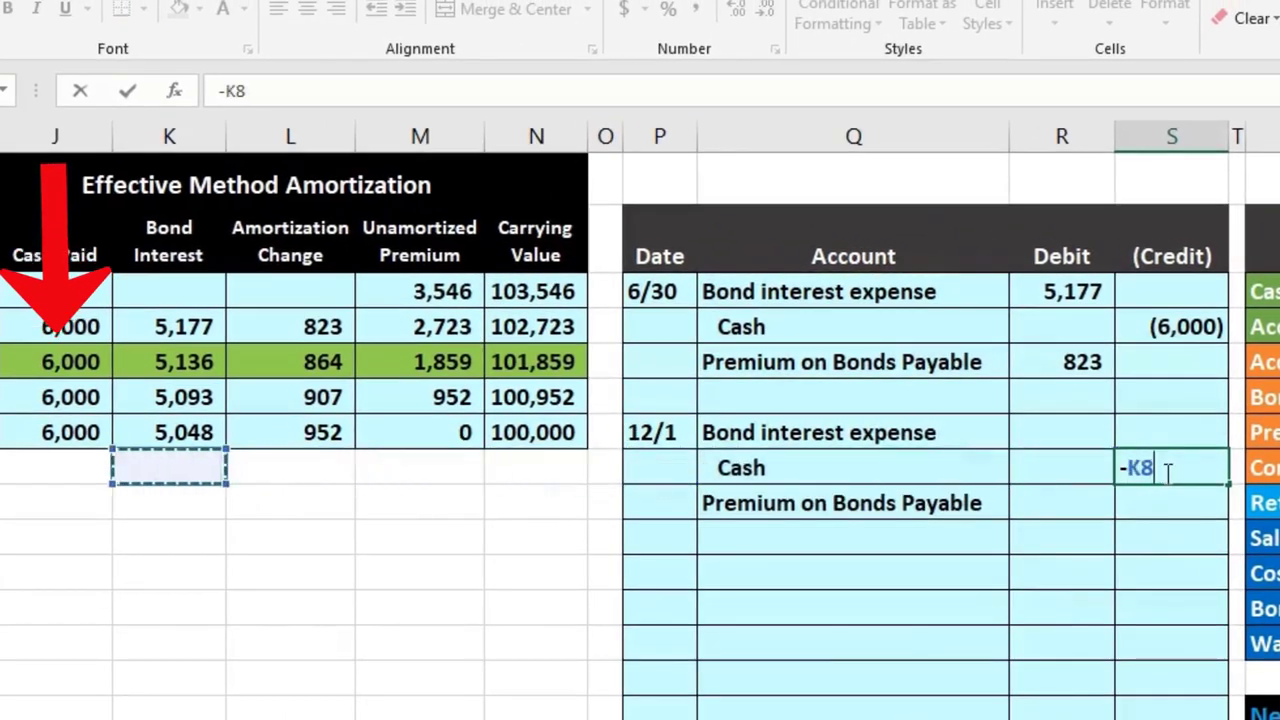
{"action": "key", "text": "Up"}
{"action": "key", "text": "Up"}
{"action": "key", "text": "Return"}
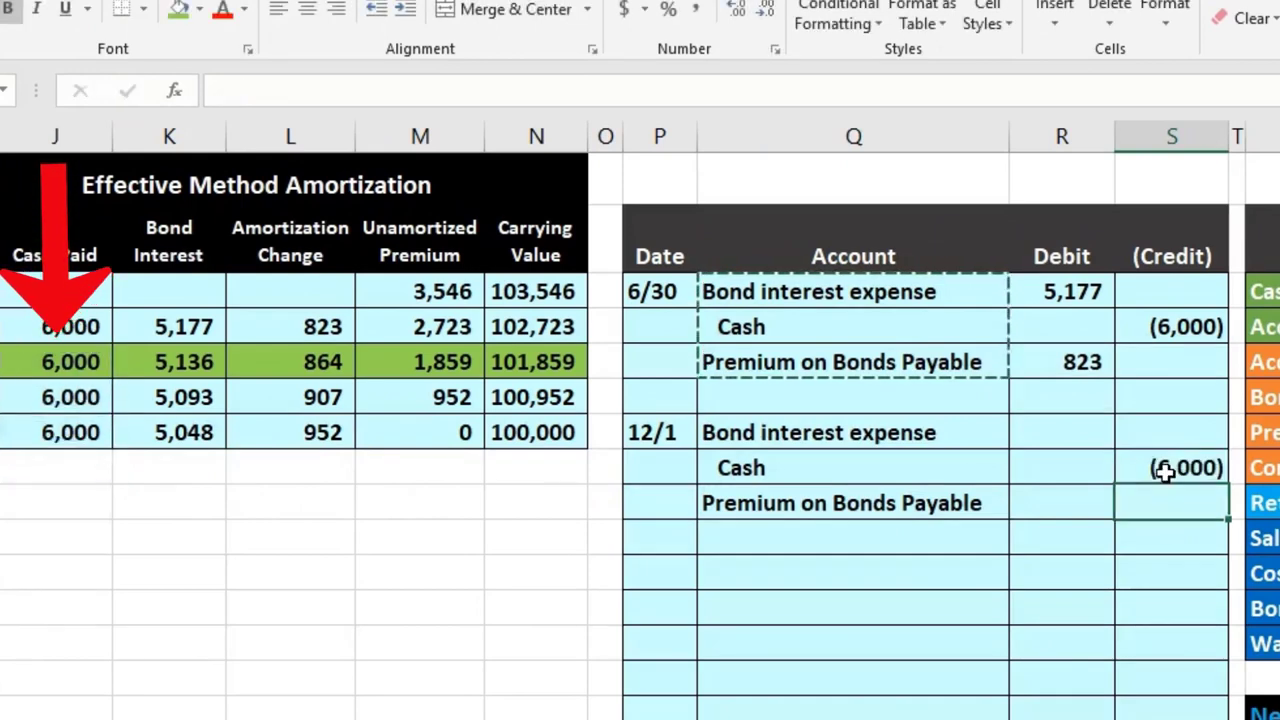
Step: Debit Premium on Bonds Payable in R9 of the 12/1 entry with +L5, the period 2 amortization change
{"action": "key", "text": "Left"}
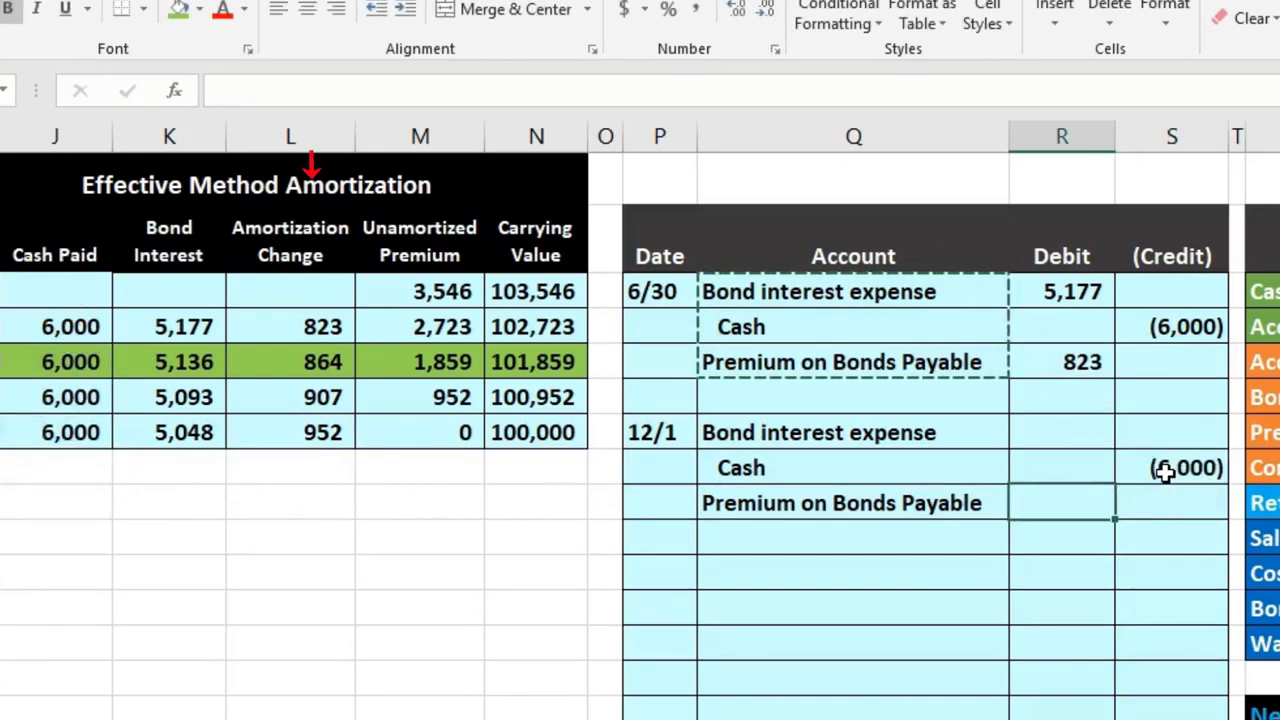
{"action": "type", "text": "+"}
{"action": "key", "text": "Left"}
{"action": "key", "text": "Left"}
{"action": "key", "text": "Left"}
{"action": "key", "text": "Left"}
{"action": "key", "text": "Left"}
{"action": "key", "text": "Left"}
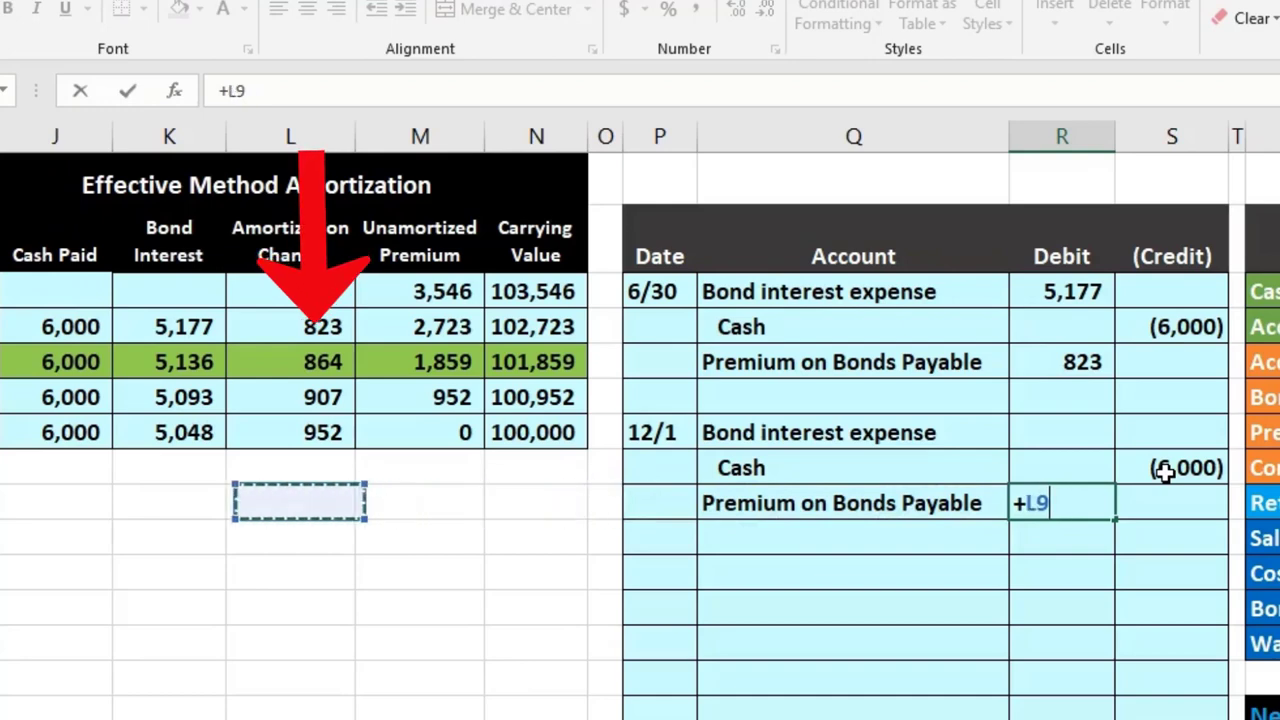
{"action": "key", "text": "Up"}
{"action": "key", "text": "Up"}
{"action": "key", "text": "Up"}
{"action": "key", "text": "Up"}
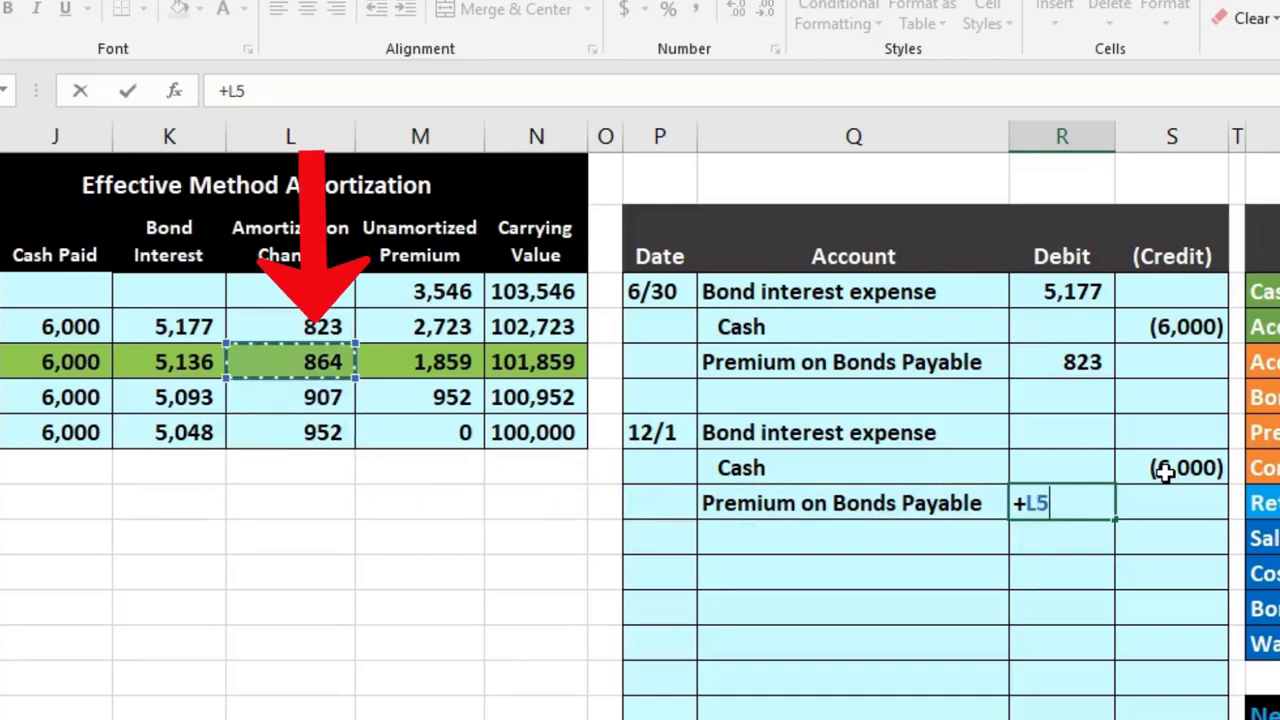
{"action": "key", "text": "Return"}
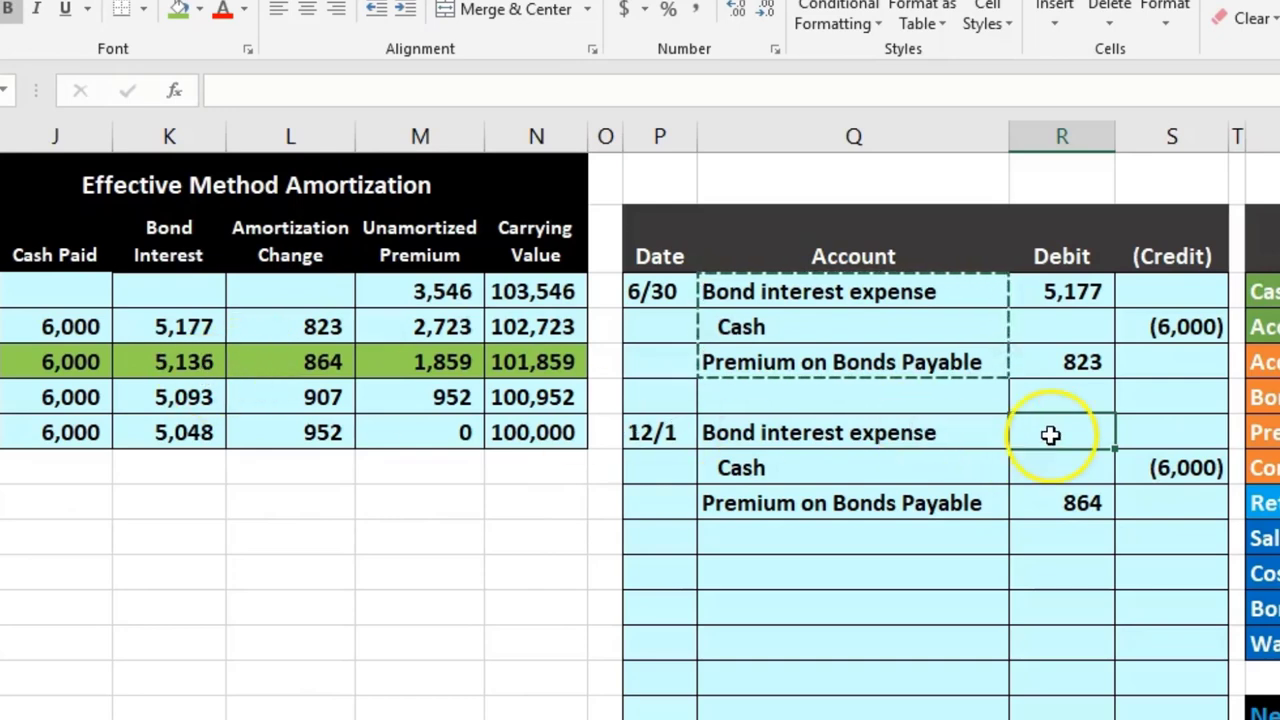
Step: Calculate the 12/1 Bond interest expense debit in R7 with -SUM(R8:S9) and compare it with the period 2 bond interest in K5
{"action": "type", "text": "-sum(R8:S8"}
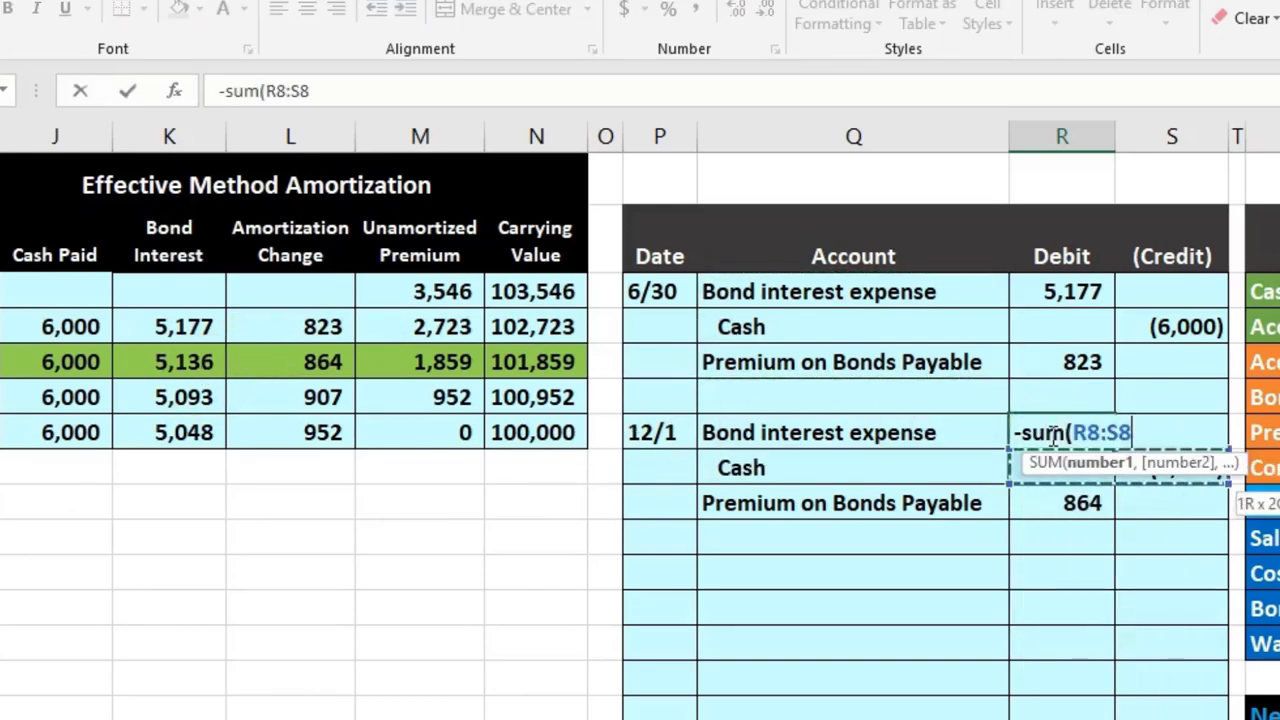
{"action": "key", "text": "shift+Down"}
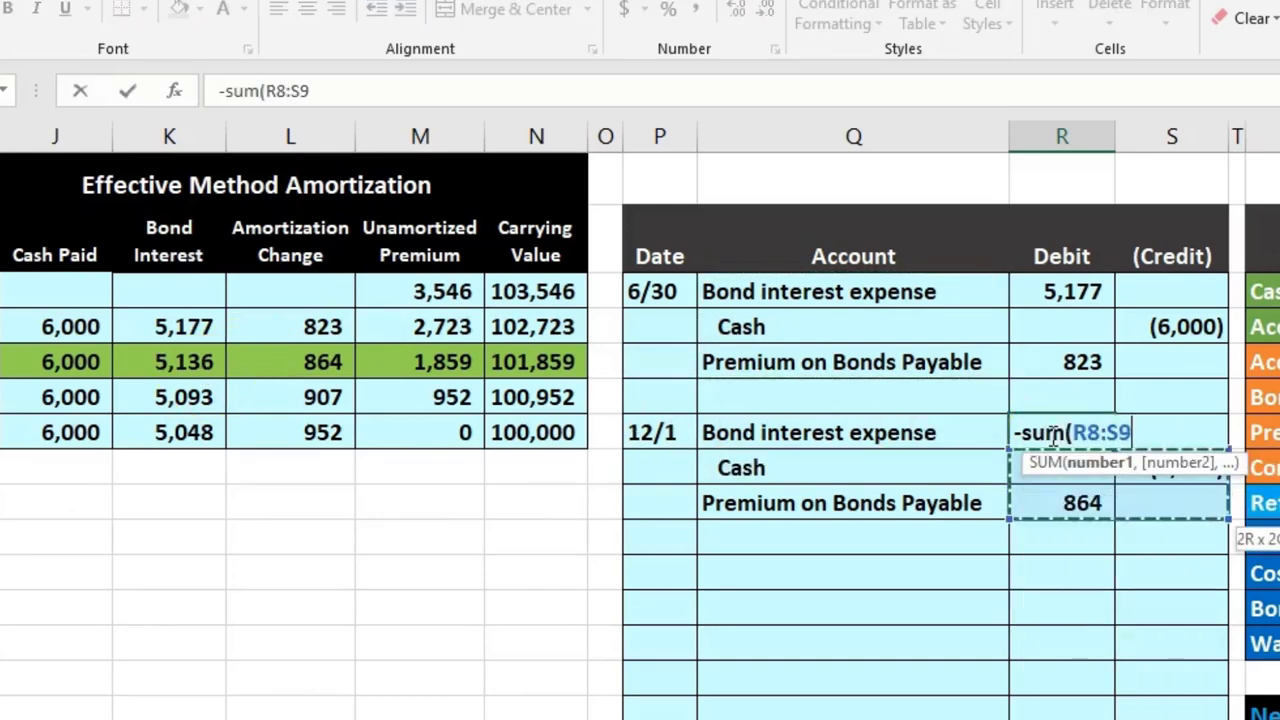
{"action": "key", "text": "ctrl+Return"}
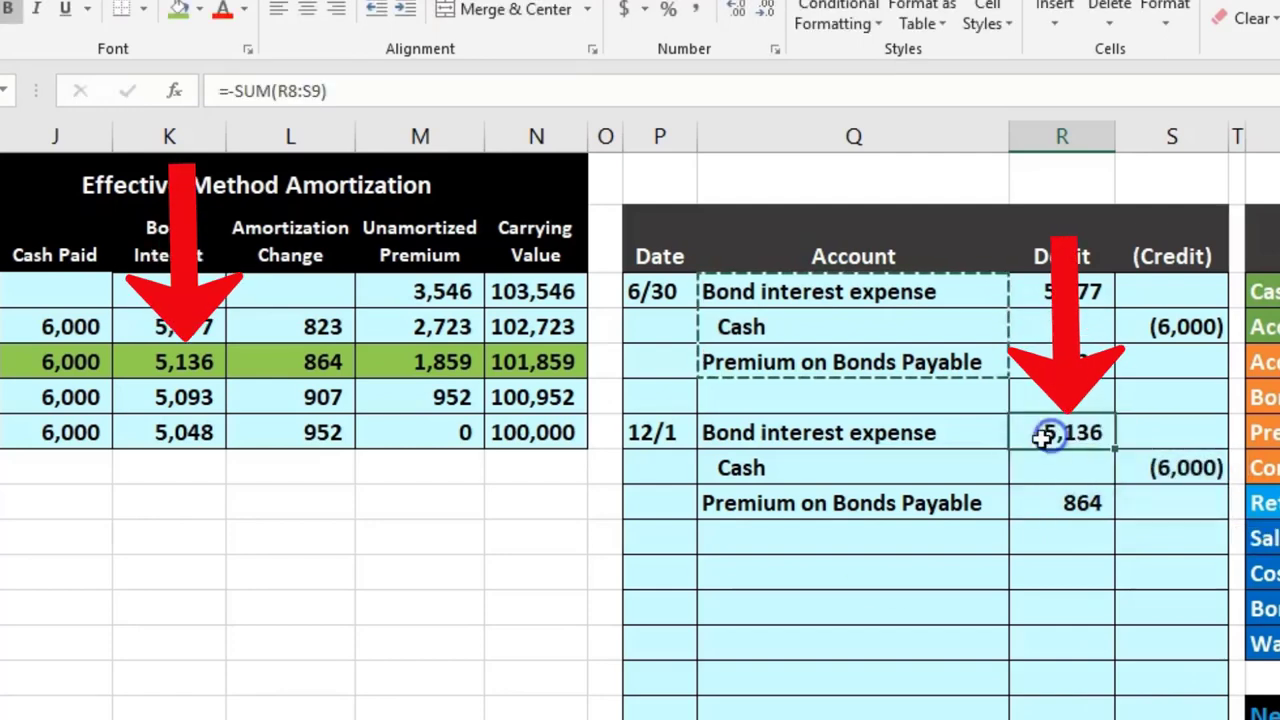
{"action": "left_click", "coordinate": [195, 368]}
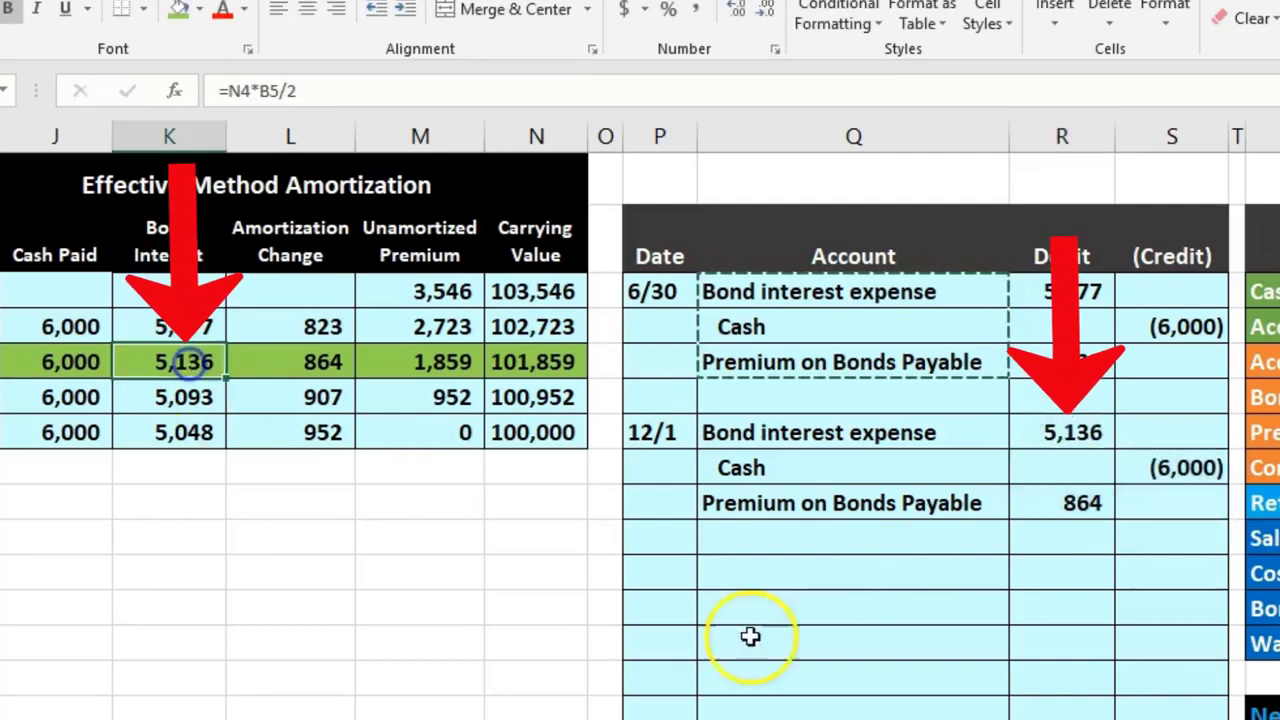
{"action": "left_click", "coordinate": [1015, 620]}
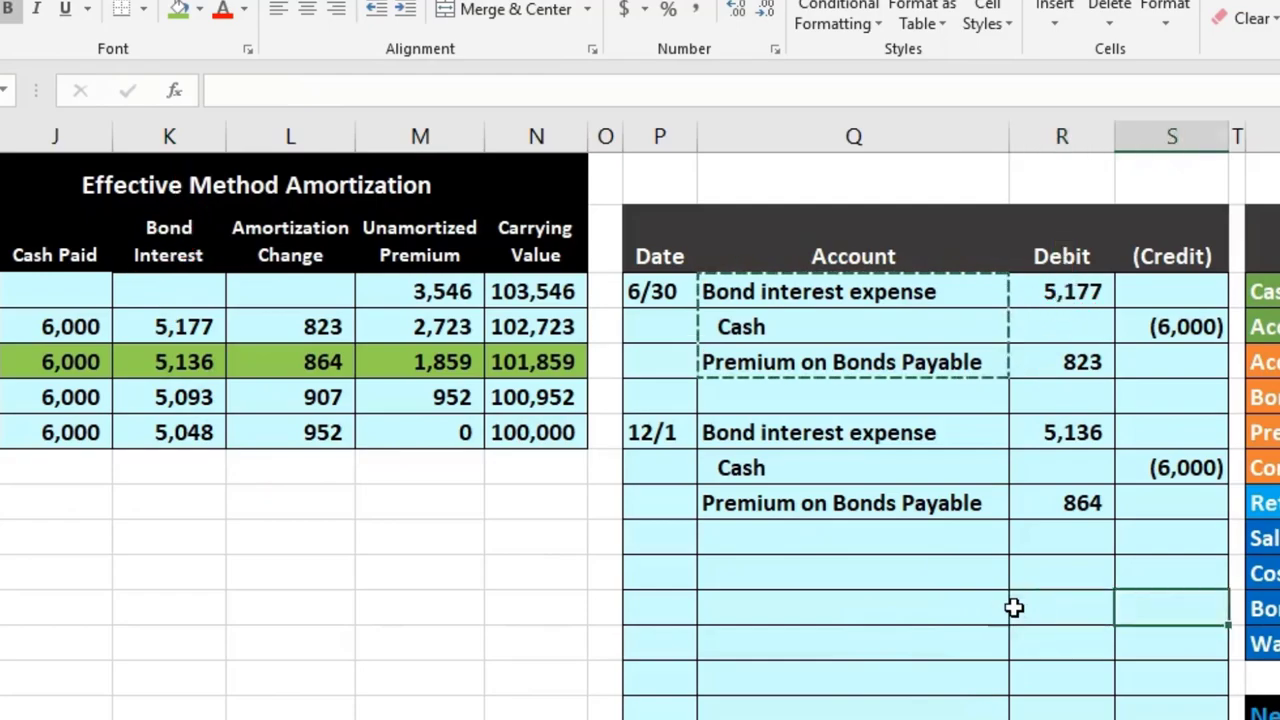
Step: Add the 12/1 Bond interest expense debit to its ADJ cell W12 in the trial balance, making the formula =R3+R7
{"action": "scroll", "coordinate": [1015, 608], "scroll_direction": "right", "scroll_amount": 5}
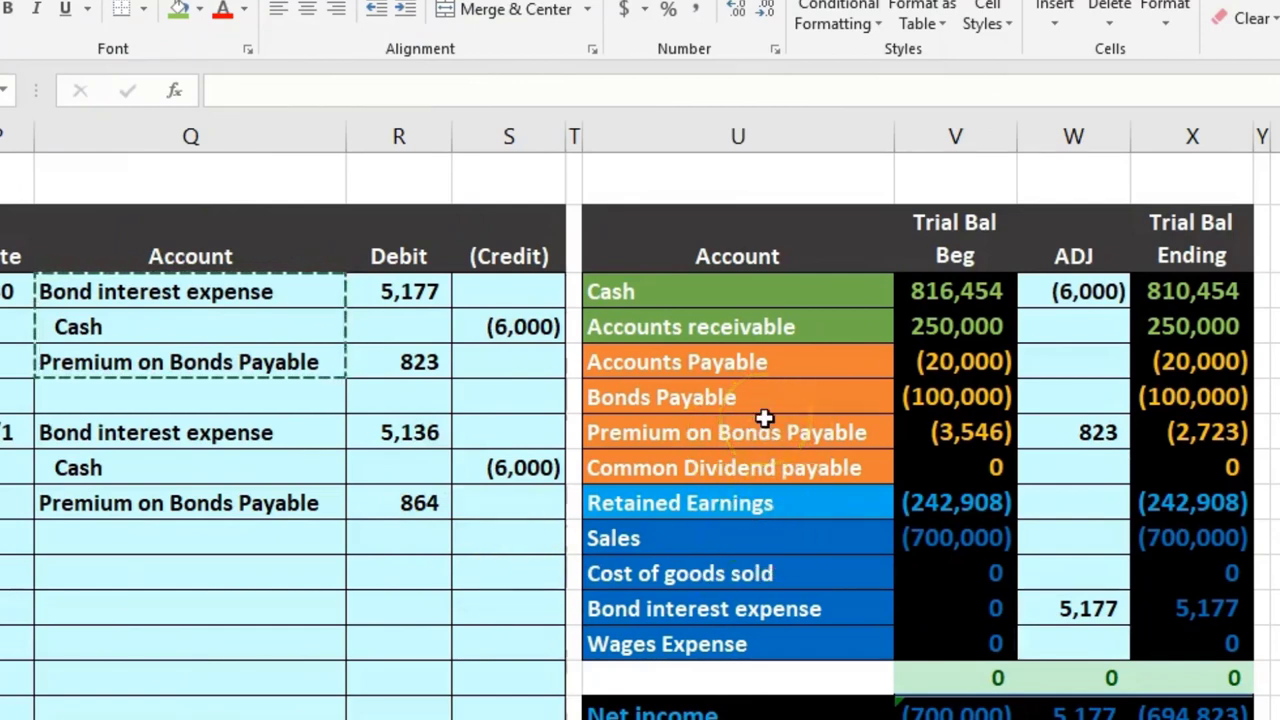
{"action": "left_click_drag", "start_coordinate": [309, 434], "coordinate": [394, 434]}
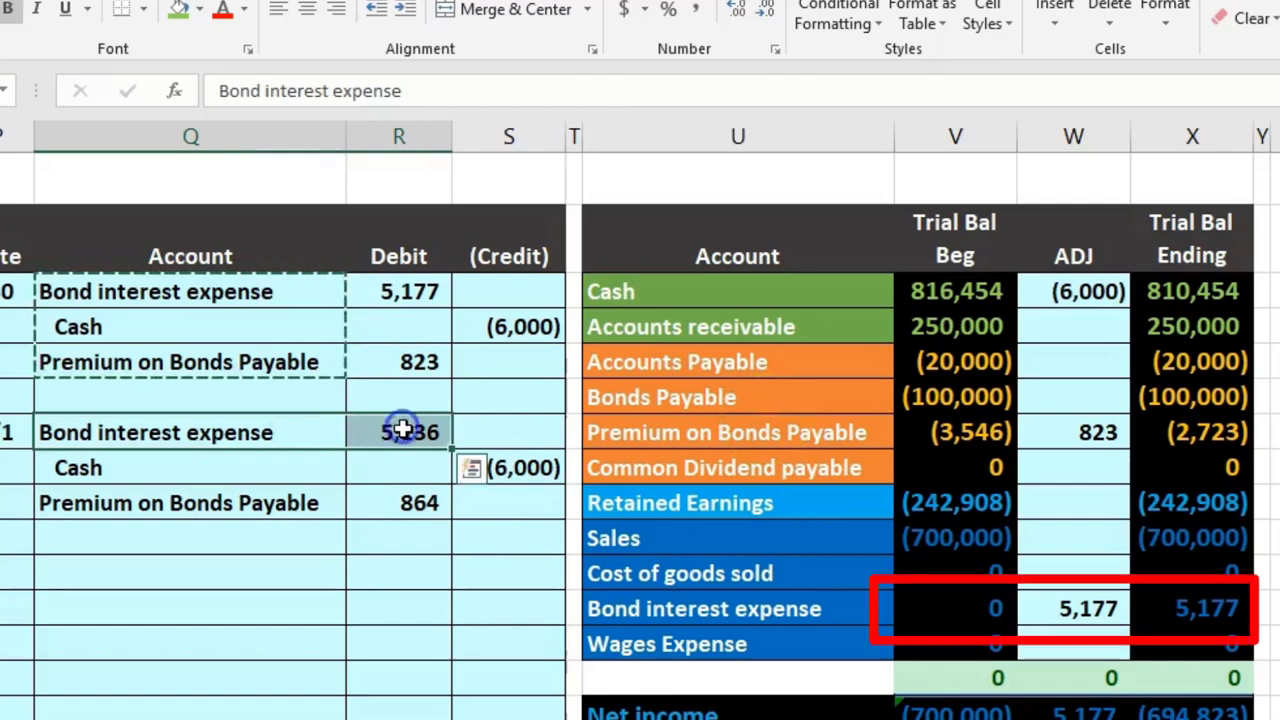
{"action": "left_click", "coordinate": [914, 620]}
{"action": "left_click", "coordinate": [1063, 608]}
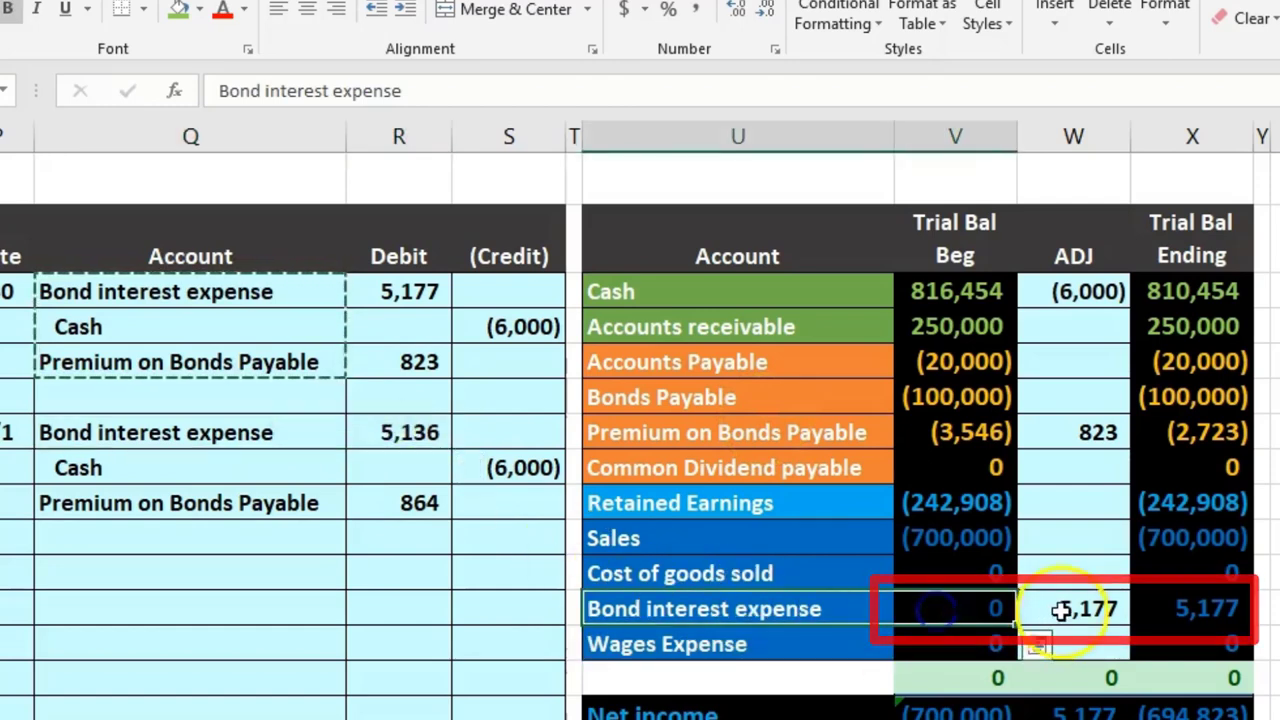
{"action": "type", "text": "=R3"}
{"action": "left_click", "coordinate": [1087, 607]}
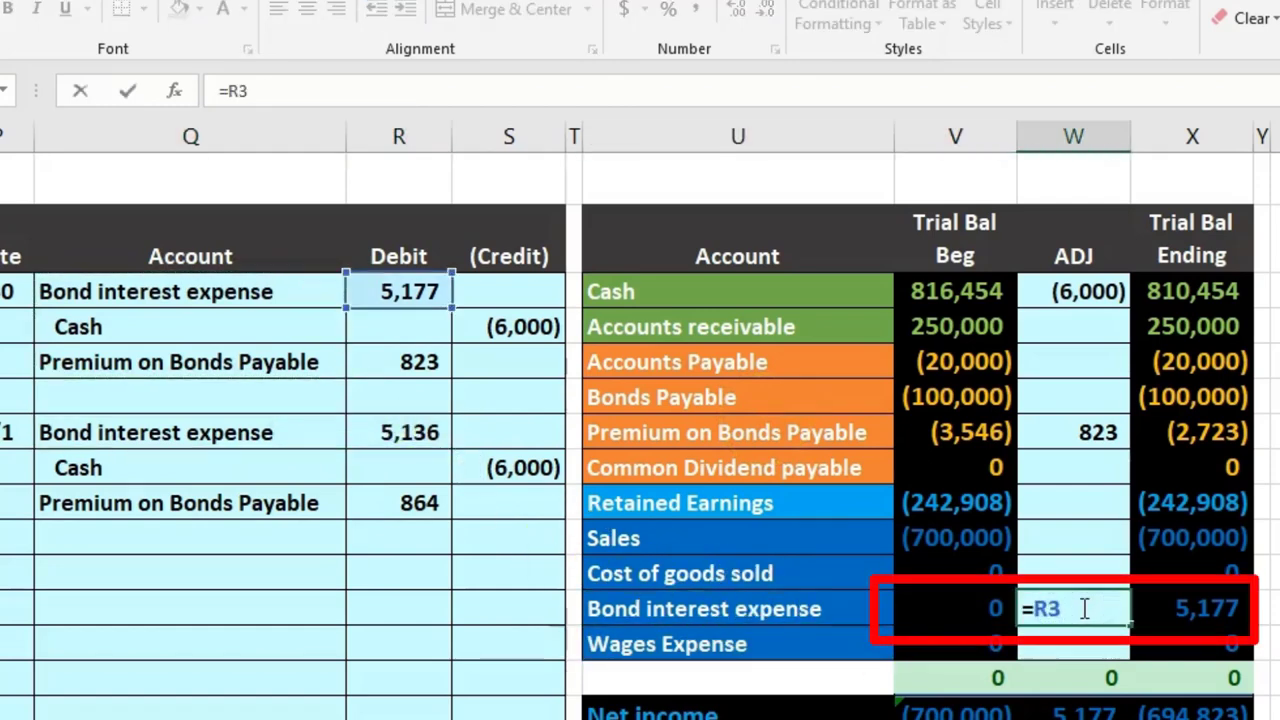
{"action": "type", "text": "+"}
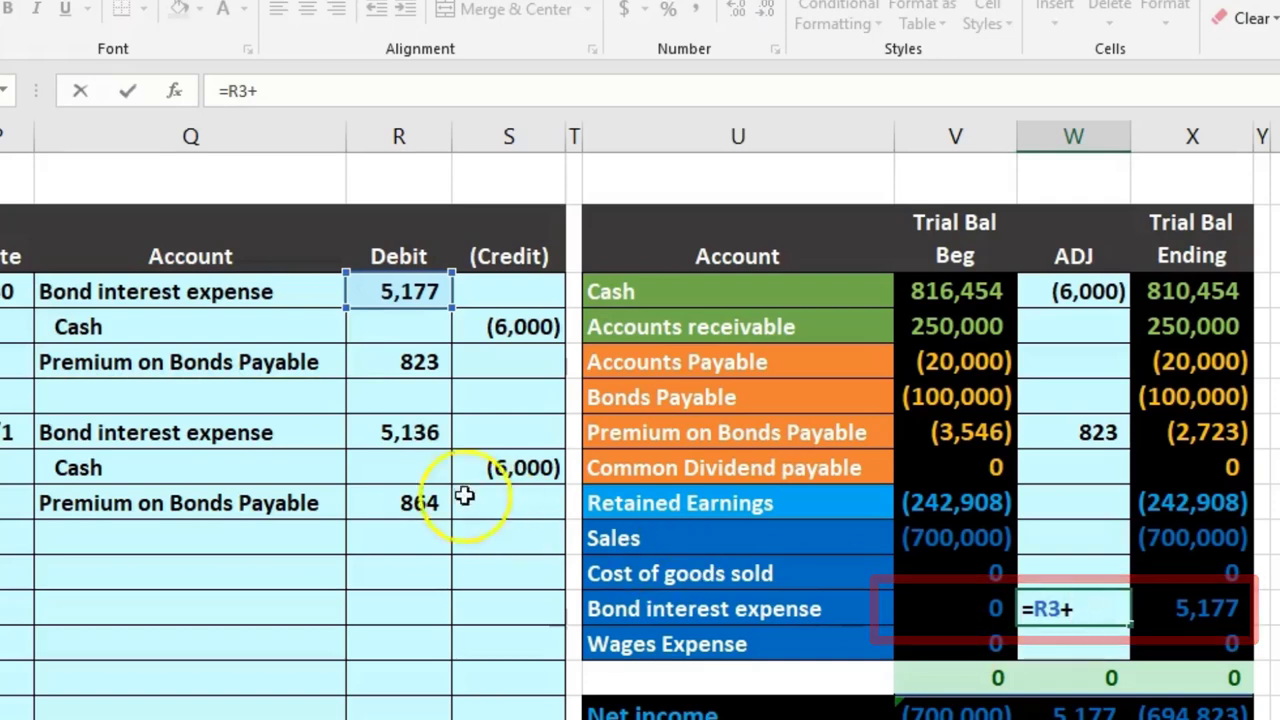
{"action": "left_click", "coordinate": [405, 432]}
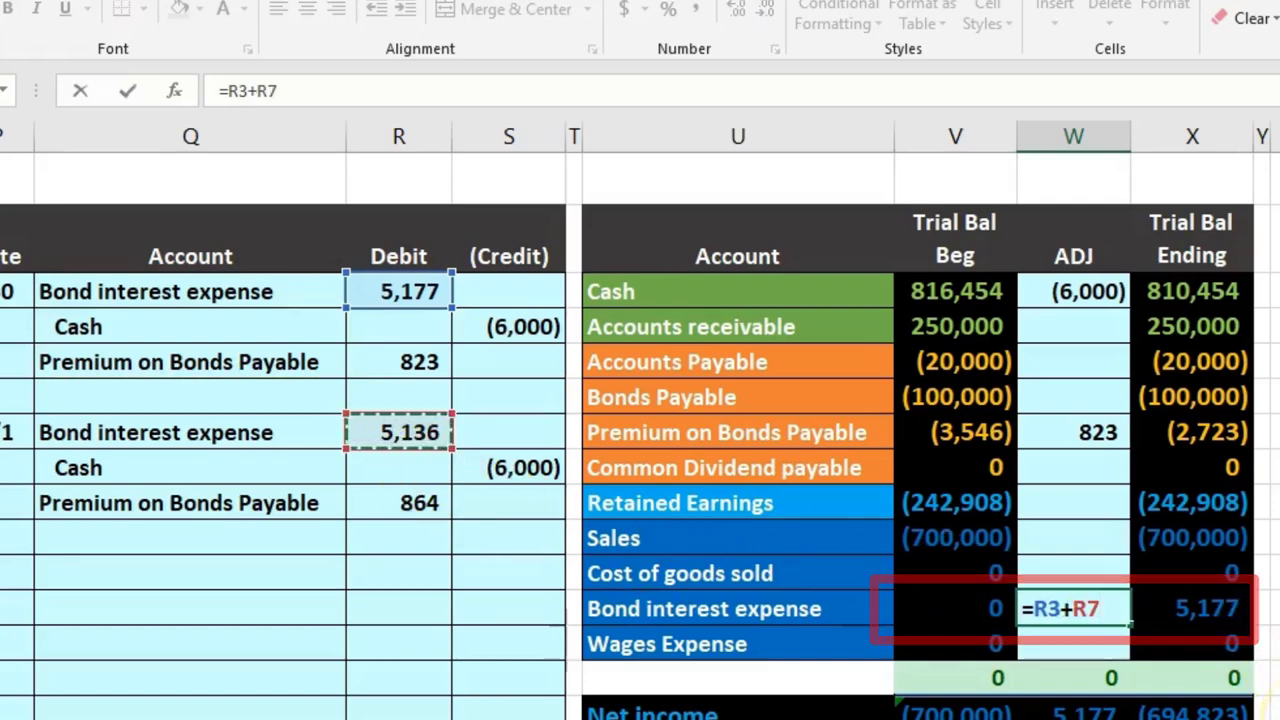
{"action": "key", "text": "Return"}
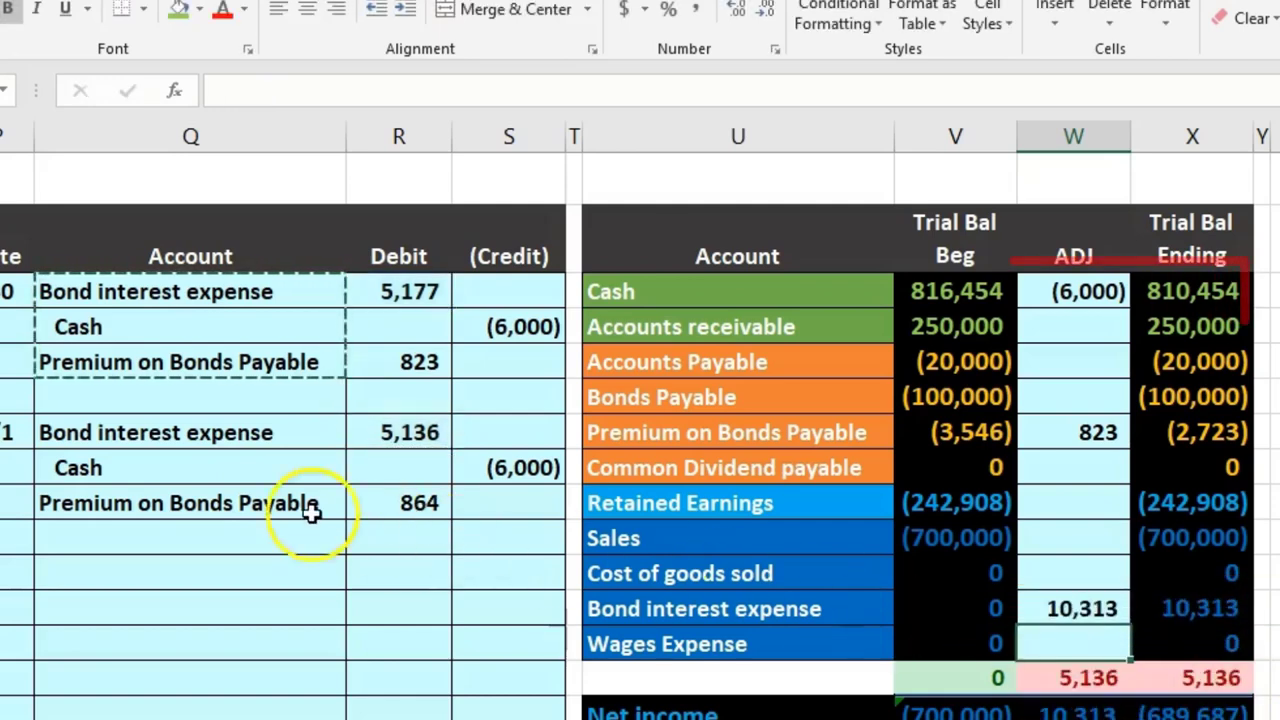
Step: Add the 12/1 Cash credit to its ADJ cell W3 in the trial balance, making the formula =S4+S8
{"action": "left_click_drag", "start_coordinate": [322, 470], "coordinate": [497, 477]}
{"action": "left_click_drag", "start_coordinate": [720, 291], "coordinate": [966, 291]}
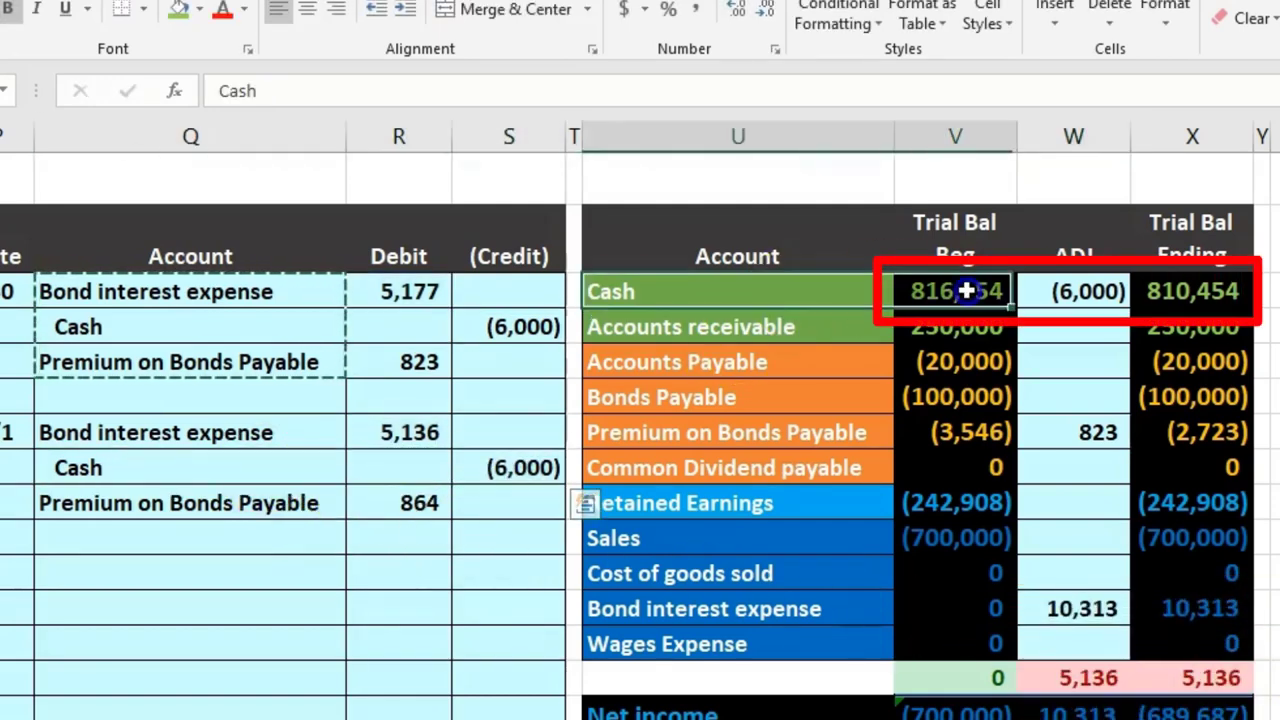
{"action": "left_click", "coordinate": [1072, 284]}
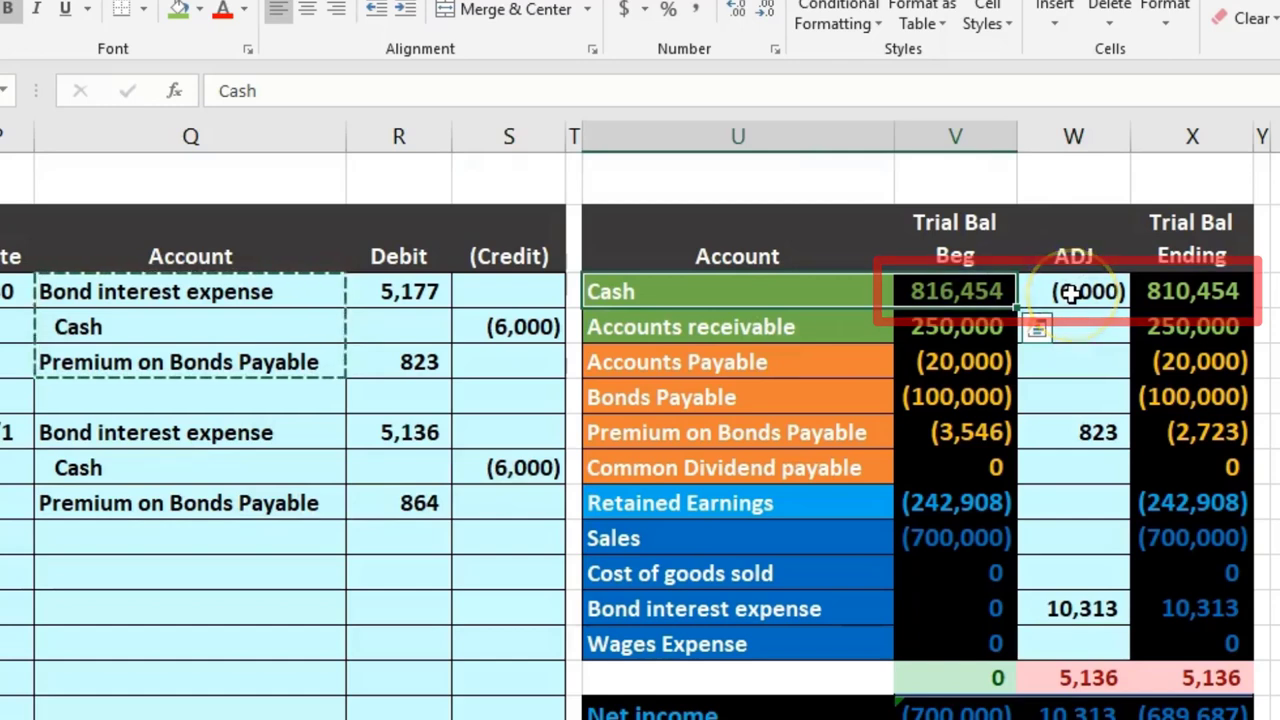
{"action": "type", "text": "=S4"}
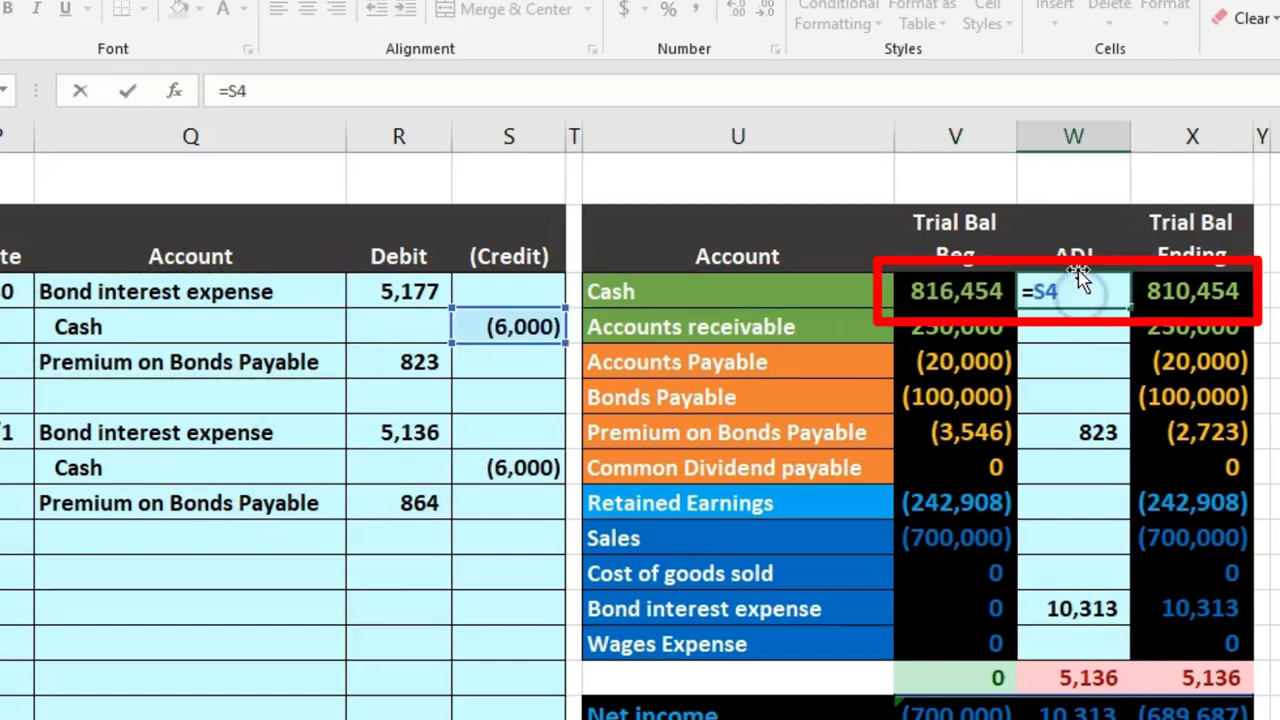
{"action": "type", "text": "+"}
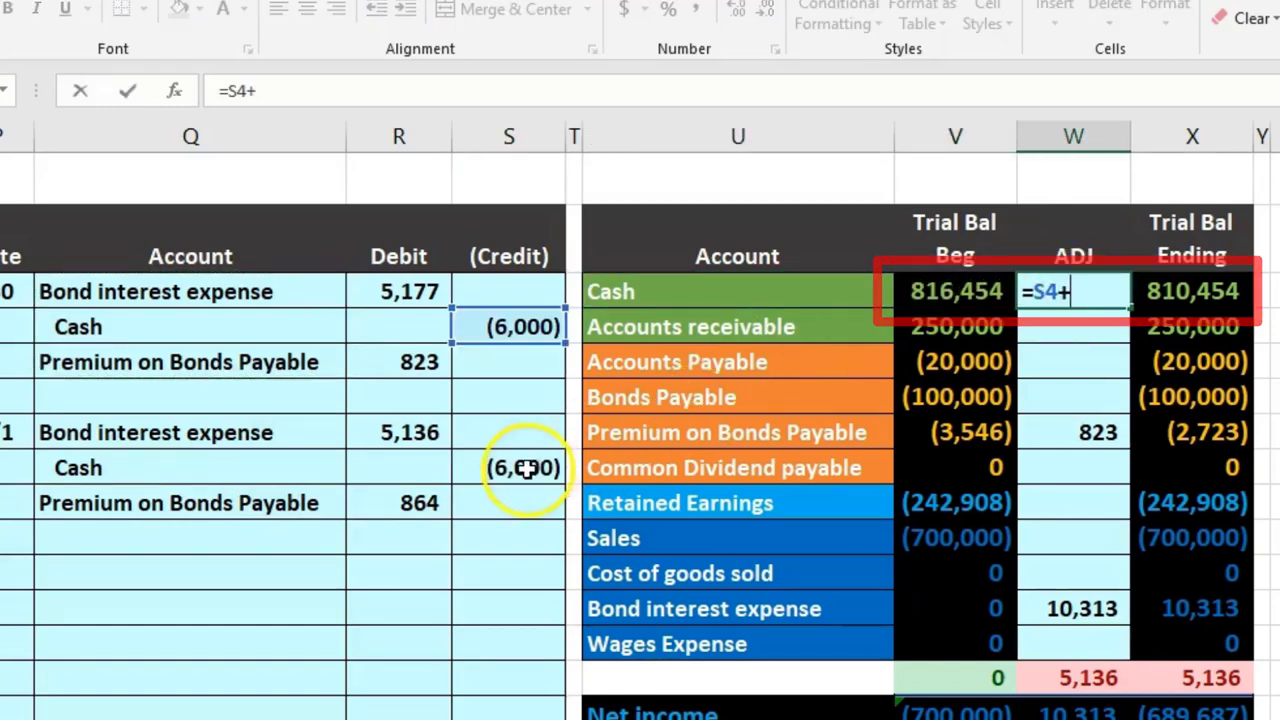
{"action": "left_click", "coordinate": [512, 468]}
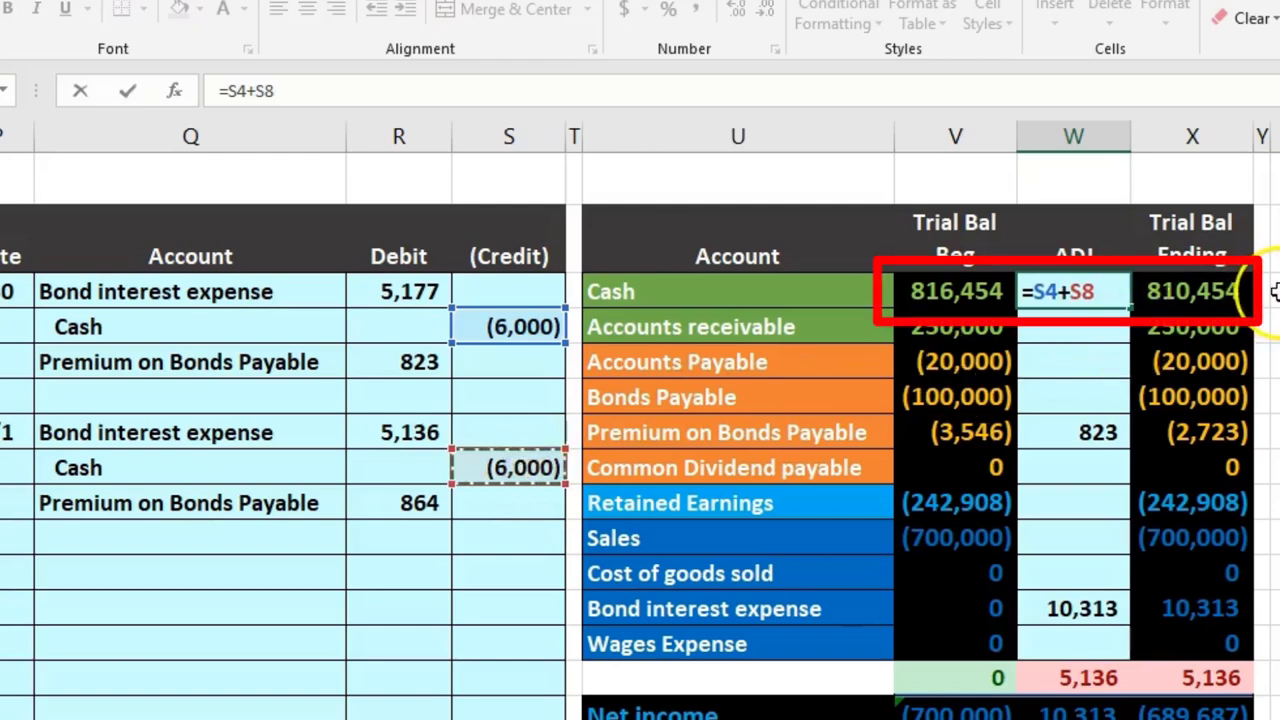
{"action": "key", "text": "Return"}
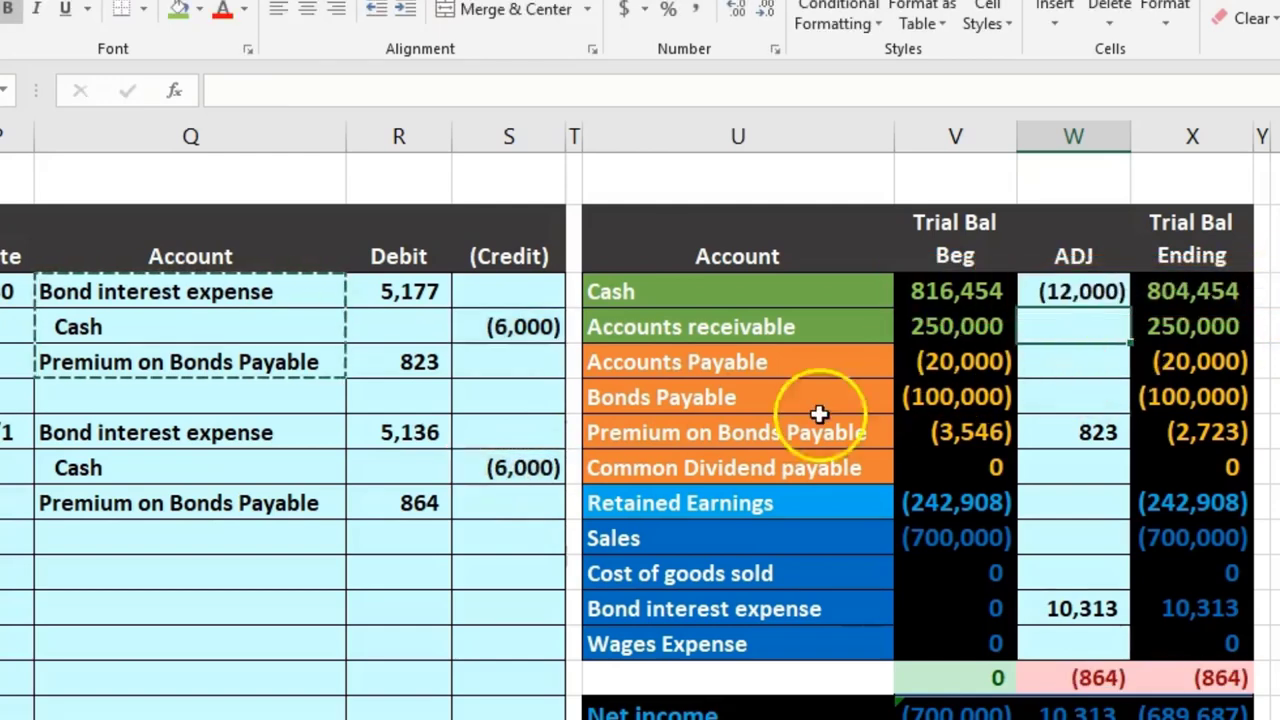
Step: Add the 12/1 Premium on Bonds Payable debit to its ADJ cell W7 in the trial balance, making the formula =R5+R9
{"action": "left_click_drag", "start_coordinate": [331, 497], "coordinate": [380, 495]}
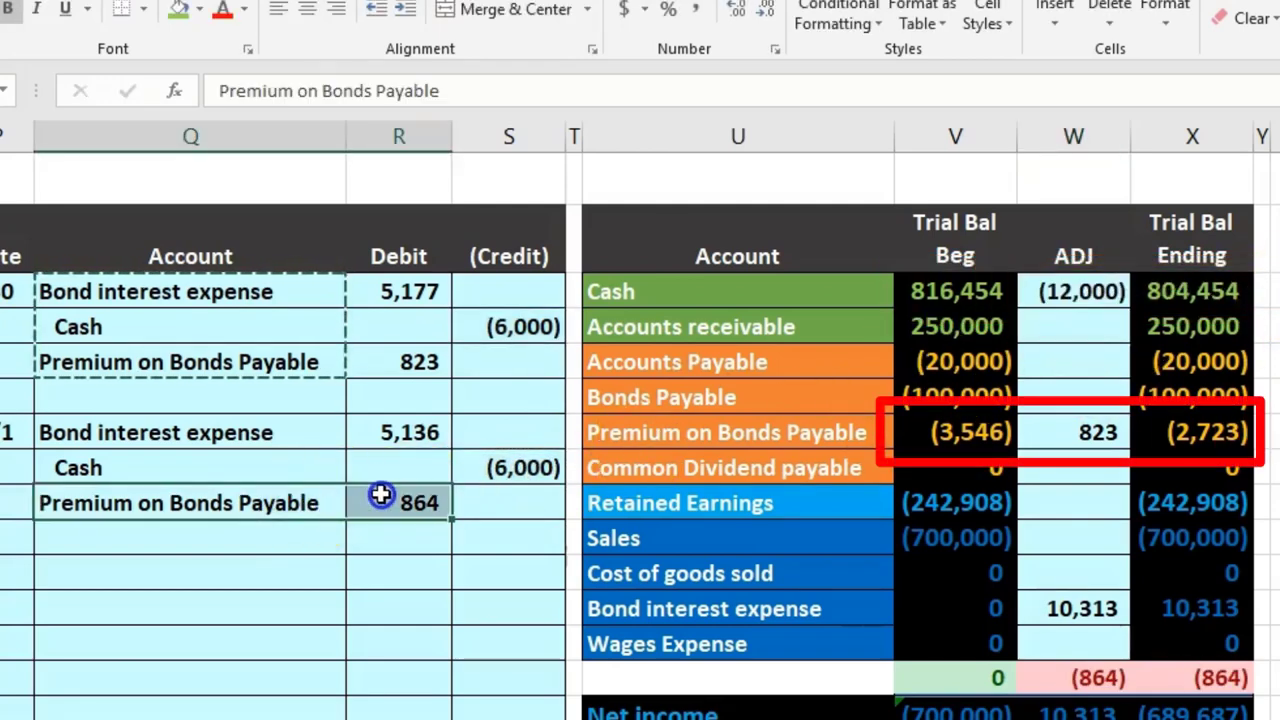
{"action": "left_click_drag", "start_coordinate": [829, 434], "coordinate": [917, 434]}
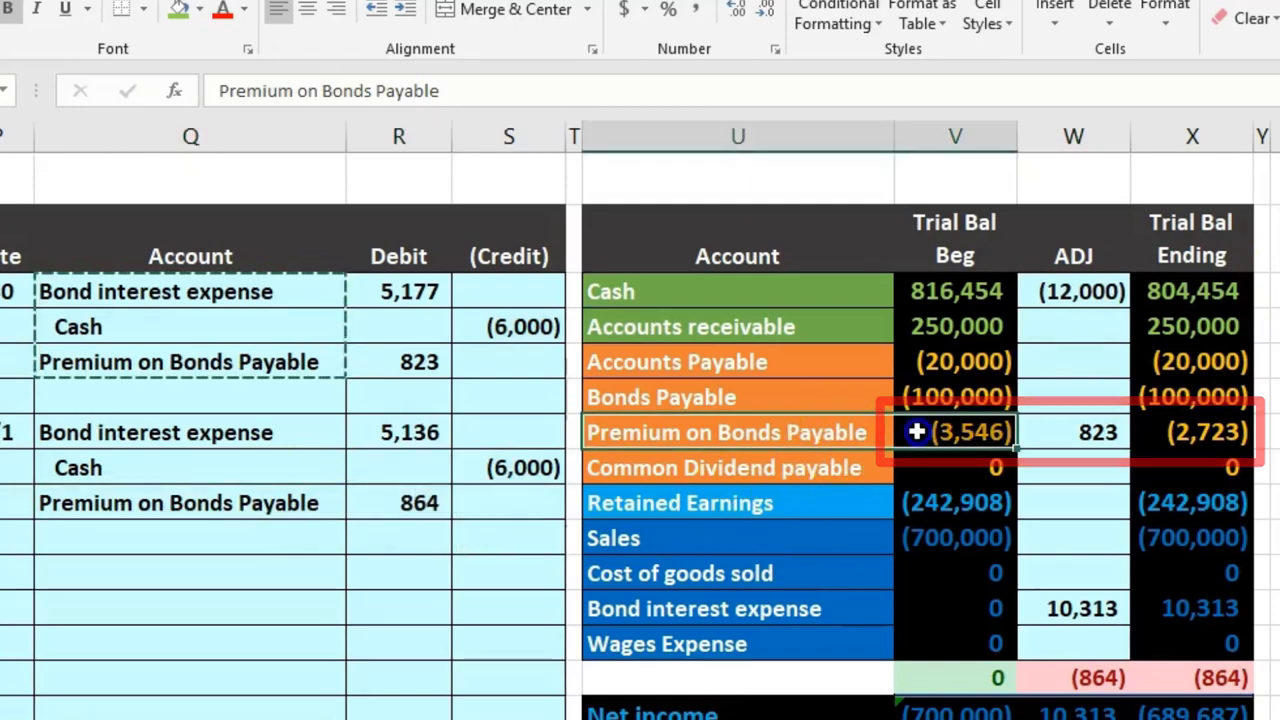
{"action": "left_click", "coordinate": [1075, 430]}
{"action": "type", "text": "=R5+R9"}
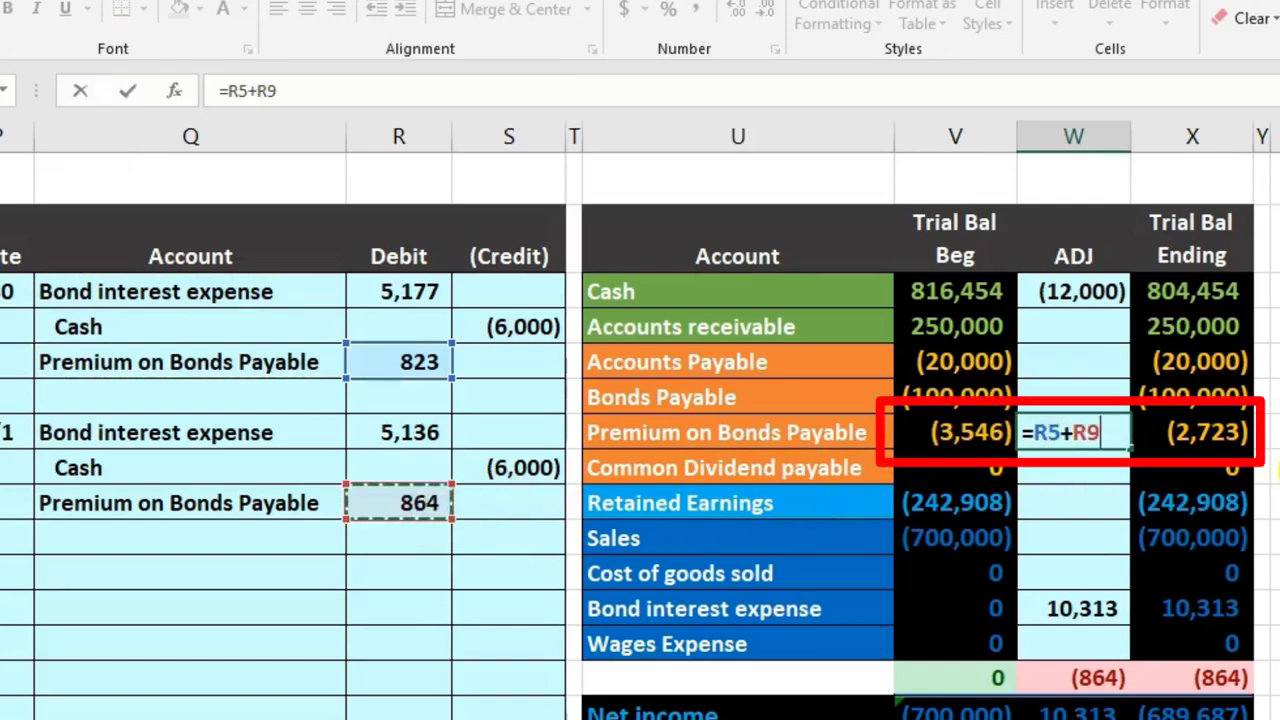
{"action": "key", "text": "Return"}
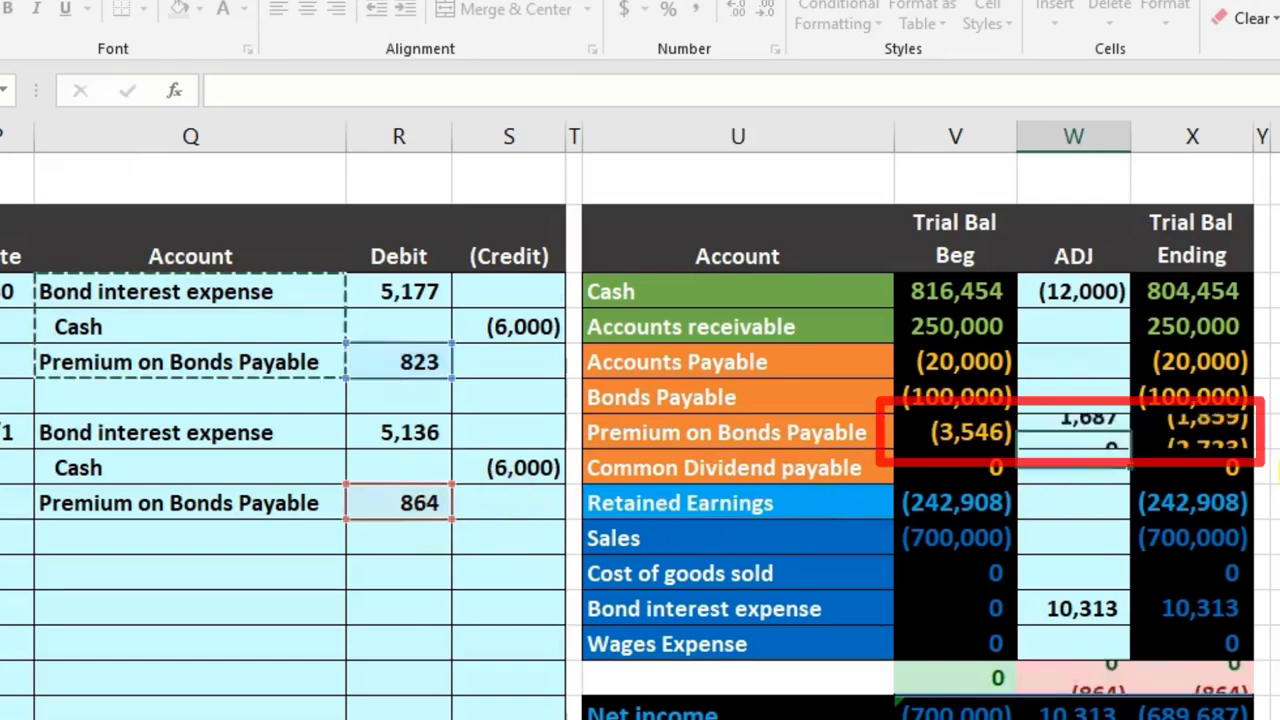
Step: Check the period 2 unamortized premium in M5 and carrying value in N5 against the ending Premium on Bonds Payable balance in X7
{"action": "scroll", "coordinate": [609, 487], "scroll_direction": "left", "scroll_amount": 6}
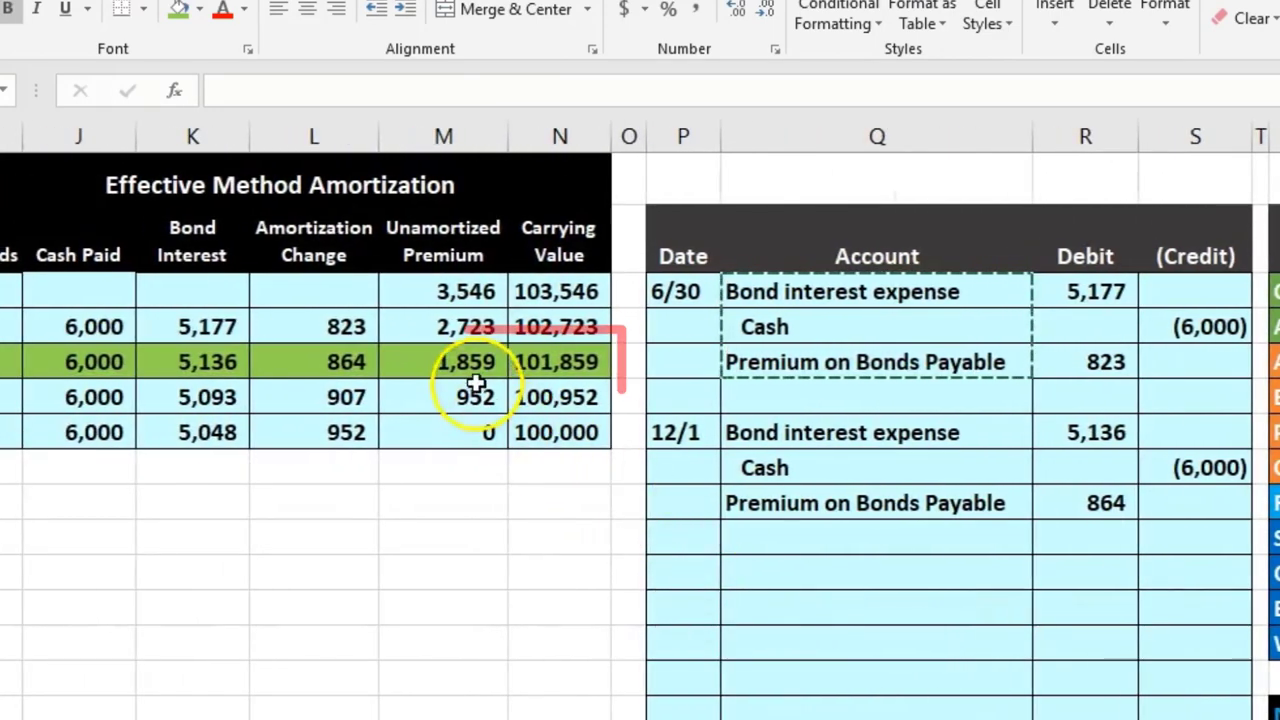
{"action": "left_click", "coordinate": [463, 362]}
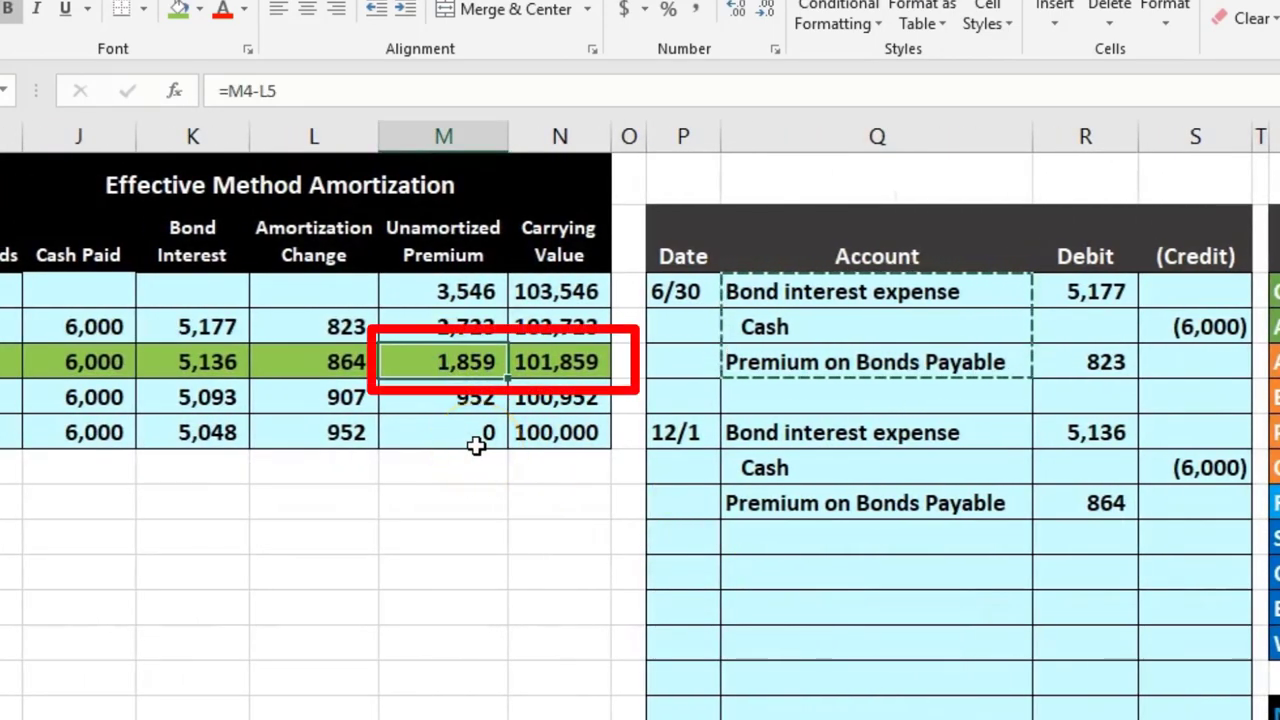
{"action": "left_click", "coordinate": [545, 364]}
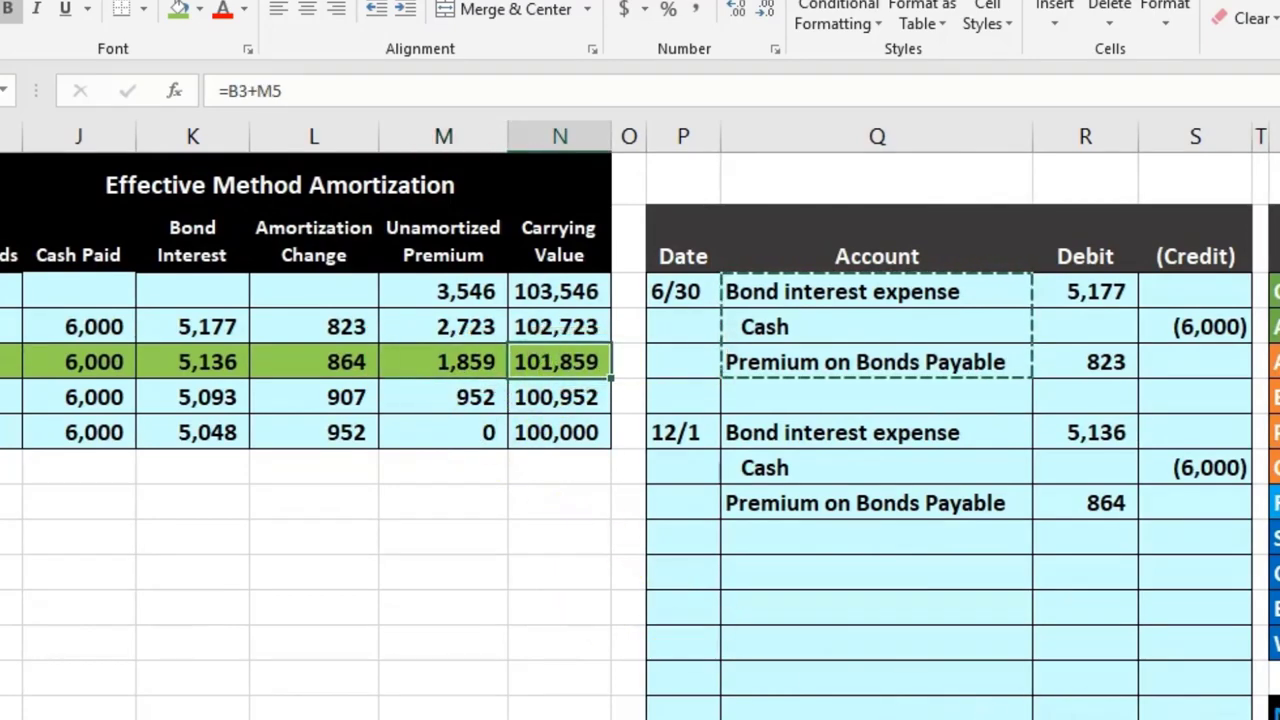
{"action": "scroll", "coordinate": [640, 420], "scroll_direction": "right", "scroll_amount": 3}
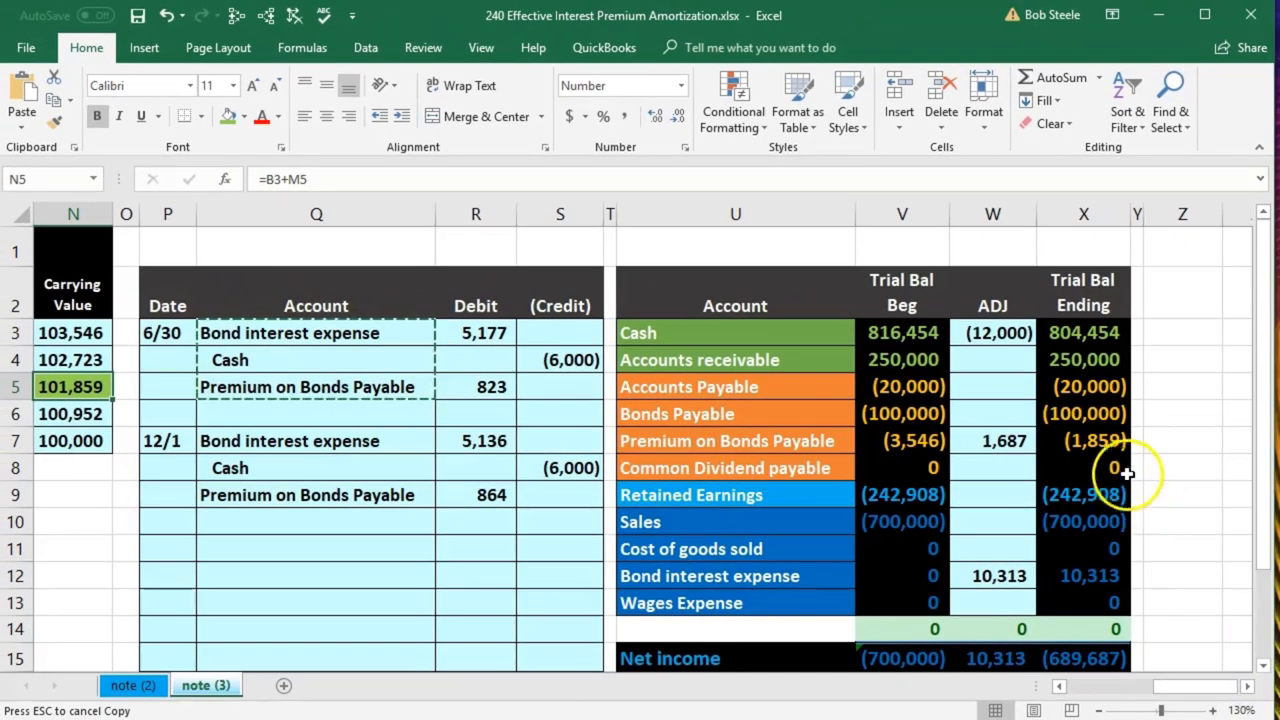
{"action": "left_click", "coordinate": [1110, 443]}
{"action": "left_click", "coordinate": [1058, 687]}
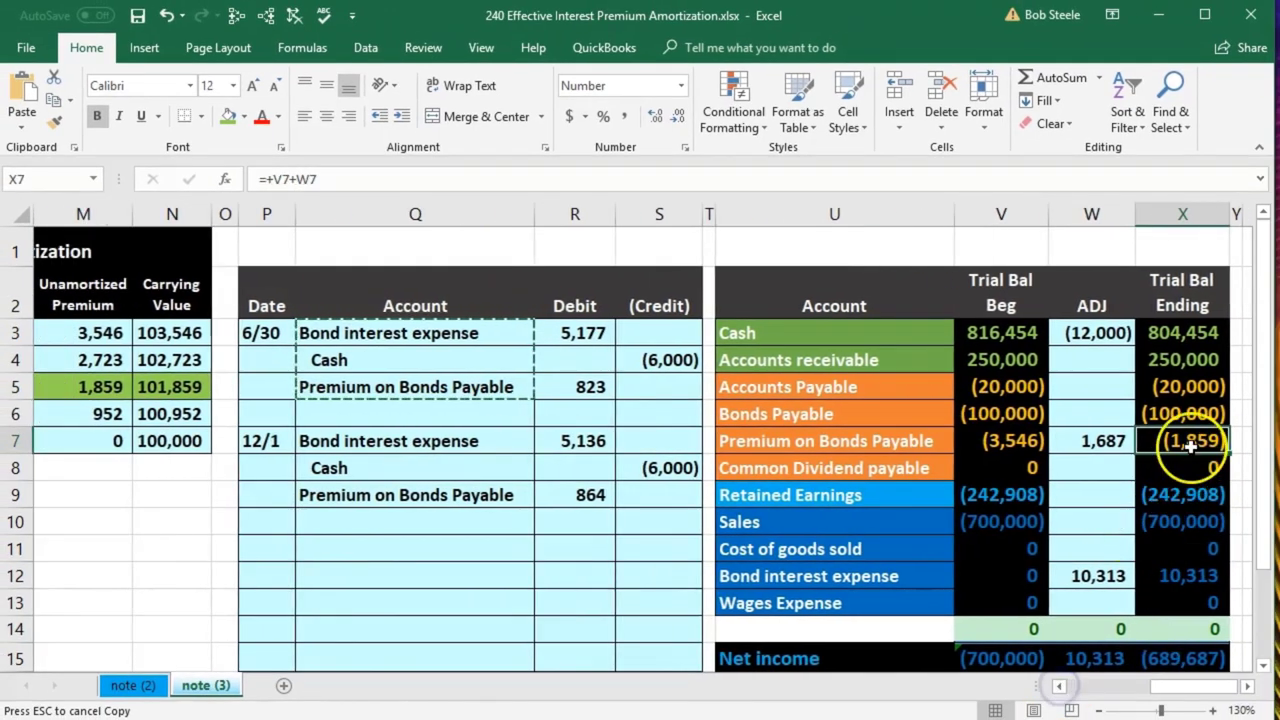